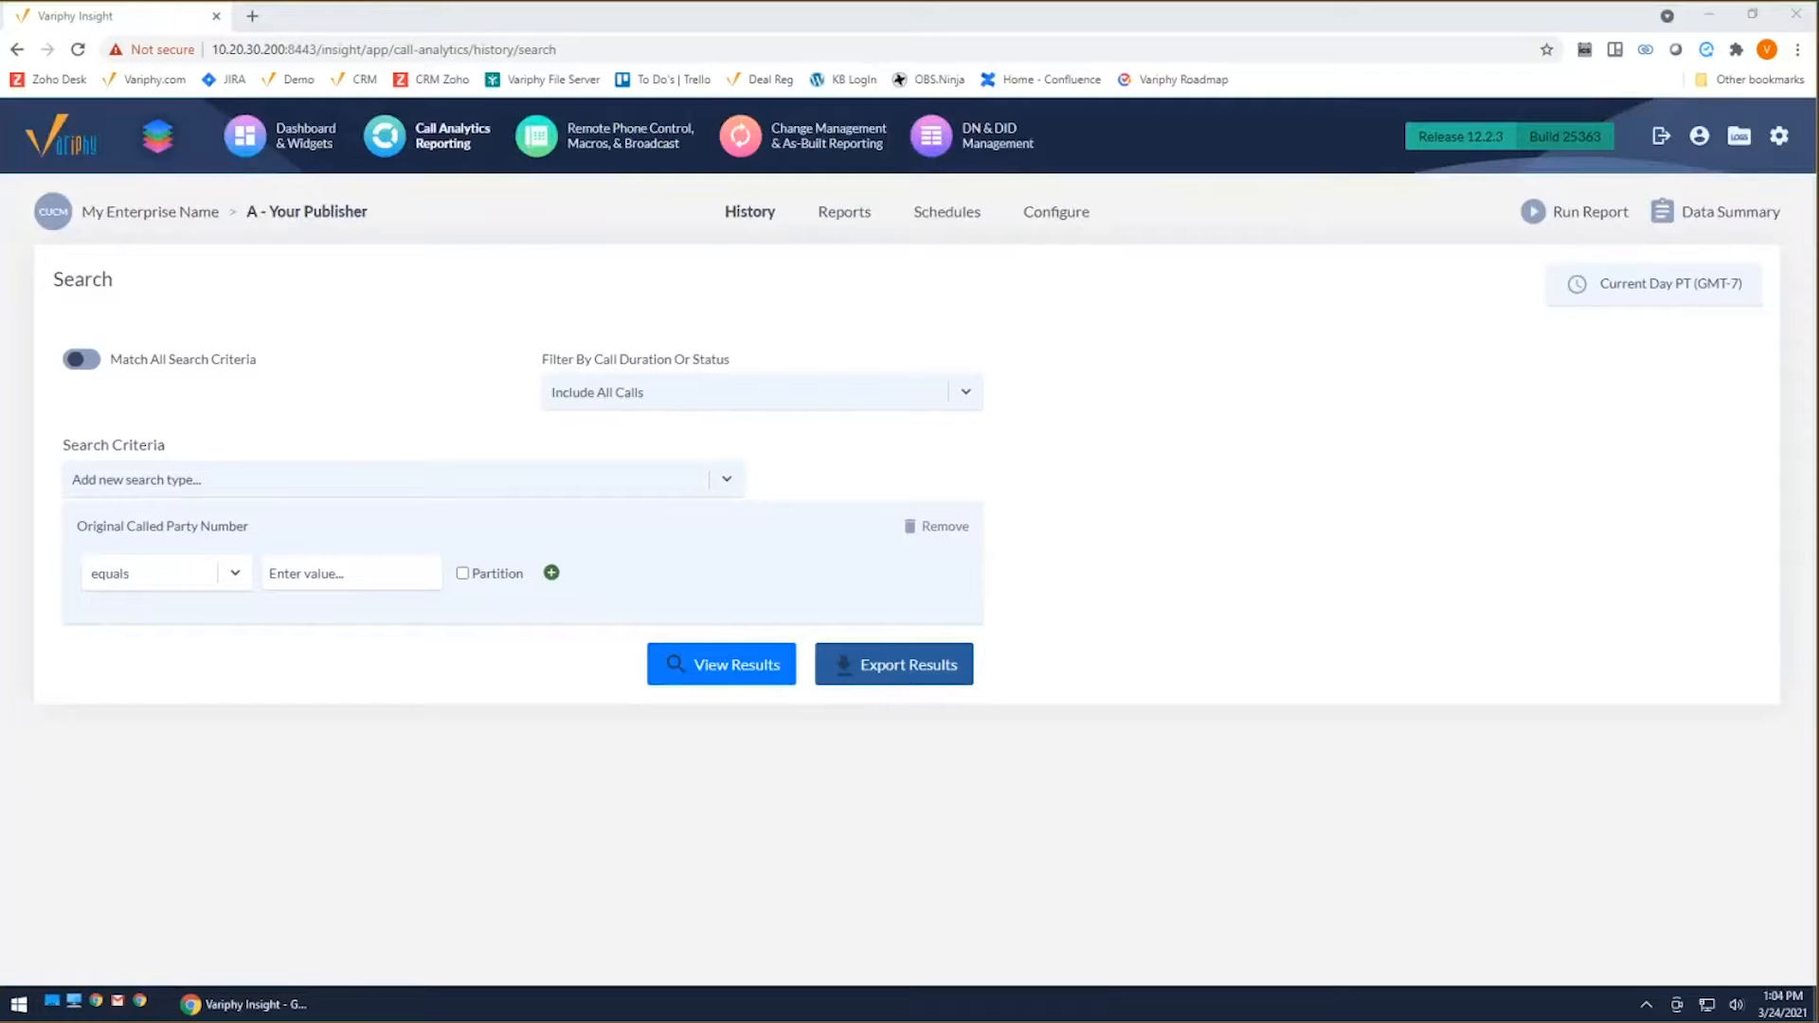
Step: Open the Okta user home page at dev-276046.okta.com/app/UserHome in a new browser tab
{"action": "left_click", "coordinate": [256, 21]}
{"action": "left_click", "coordinate": [297, 49]}
{"action": "type", "text": "https://dev-276046.okta.com/app/UserHome"}
{"action": "key", "text": "Return"}
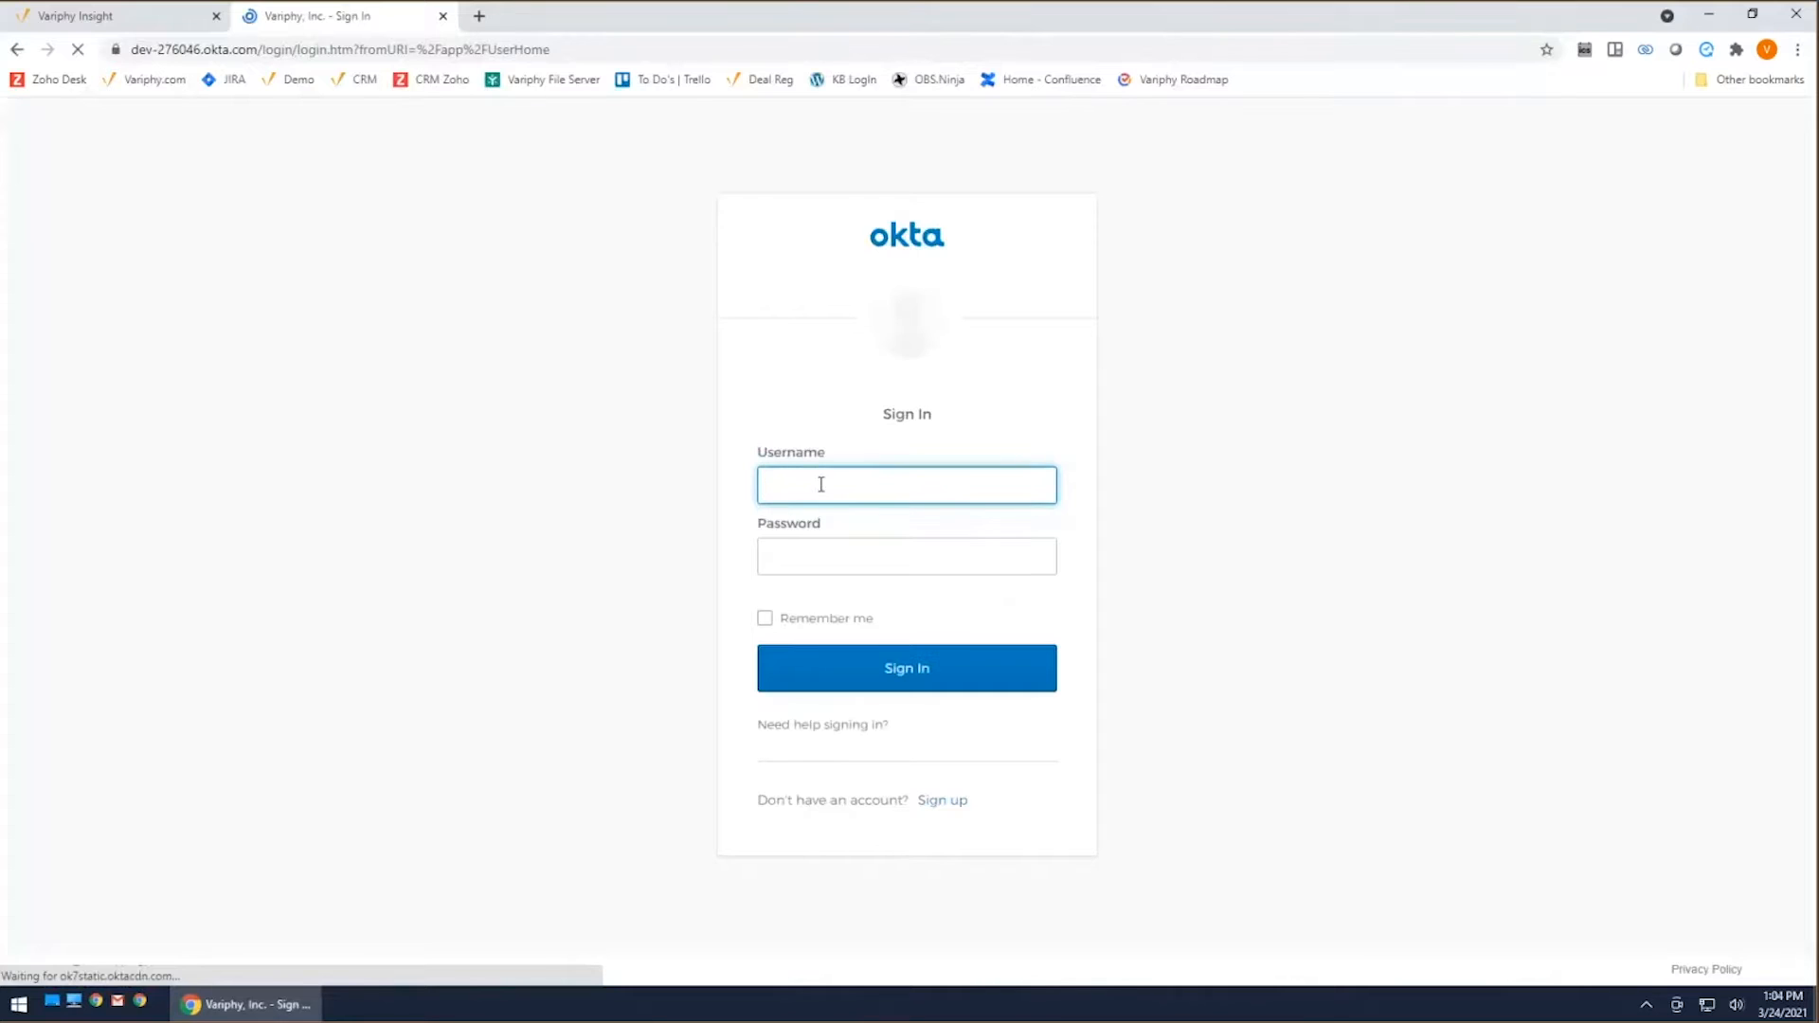
Step: Sign in to Okta with the account username and password
{"action": "left_click", "coordinate": [820, 485]}
{"action": "left_click", "coordinate": [802, 528]}
{"action": "left_click", "coordinate": [840, 557]}
{"action": "type", "text": "•••"}
{"action": "key", "text": "BackSpace"}
{"action": "key", "text": "BackSpace"}
{"action": "key", "text": "BackSpace"}
{"action": "type", "text": "•••••••••••"}
{"action": "key", "text": "Return"}
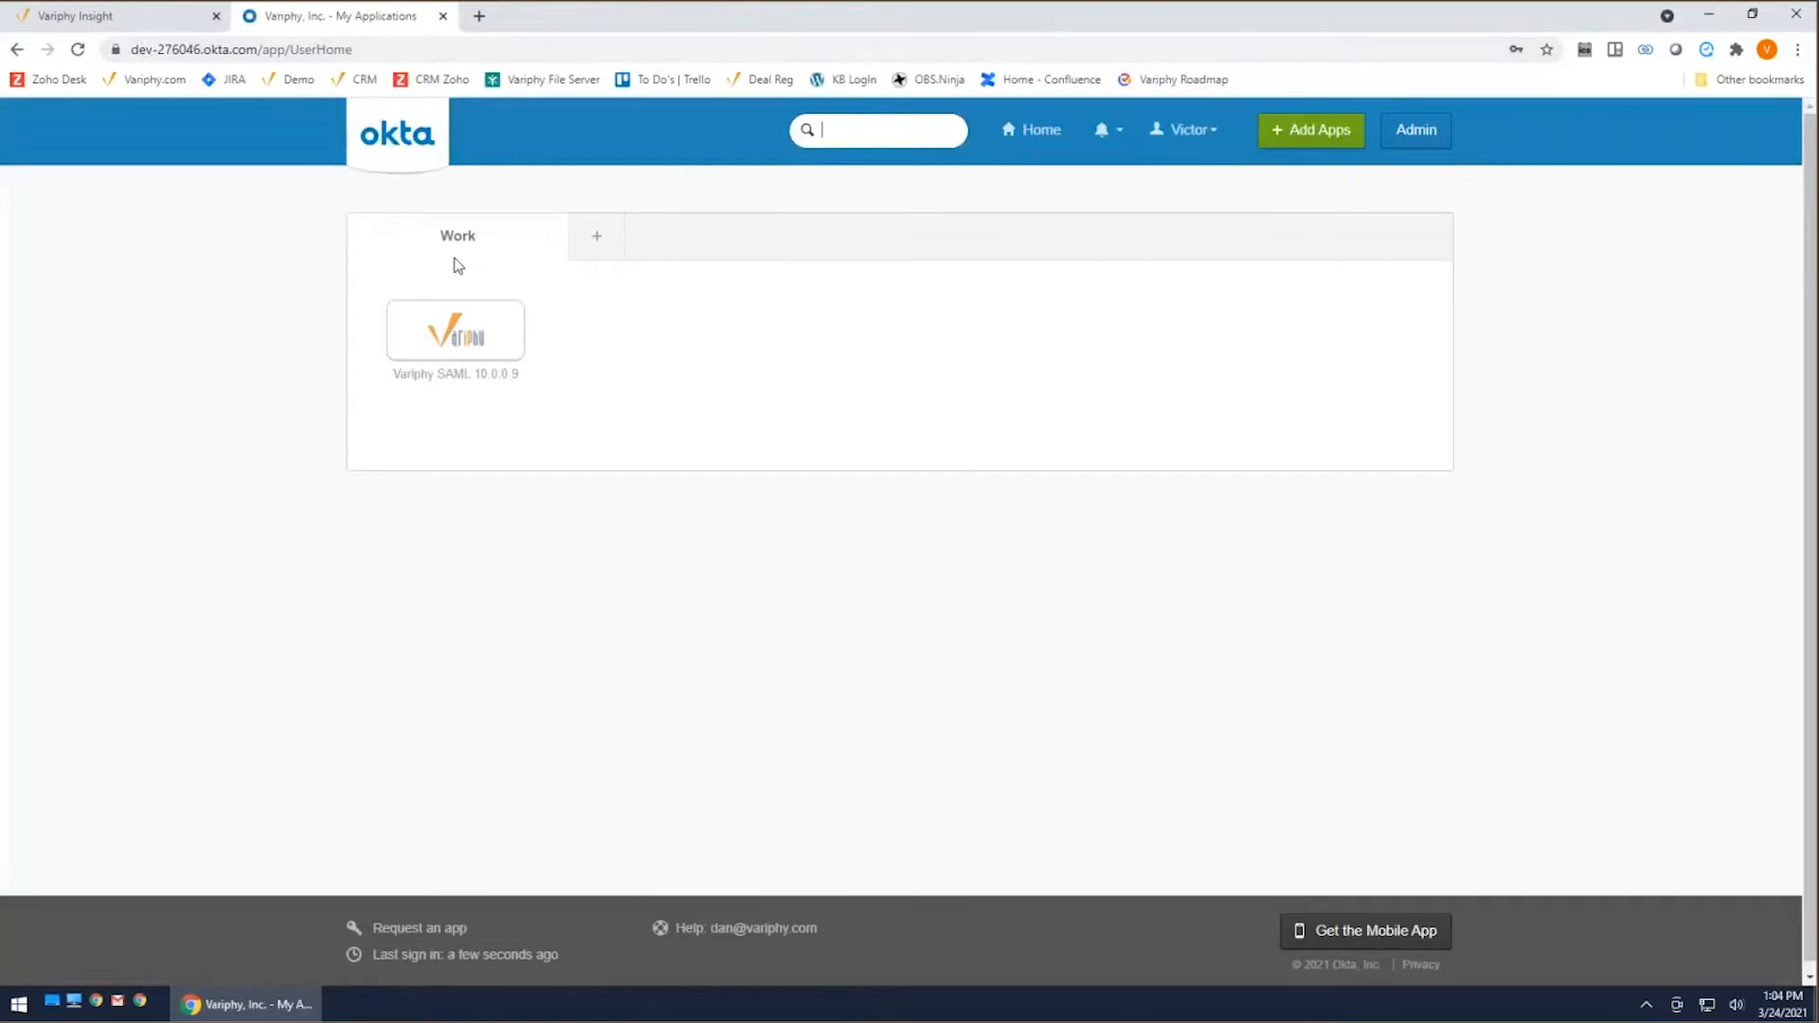
{"action": "left_click_drag", "start_coordinate": [153, 49], "coordinate": [140, 49]}
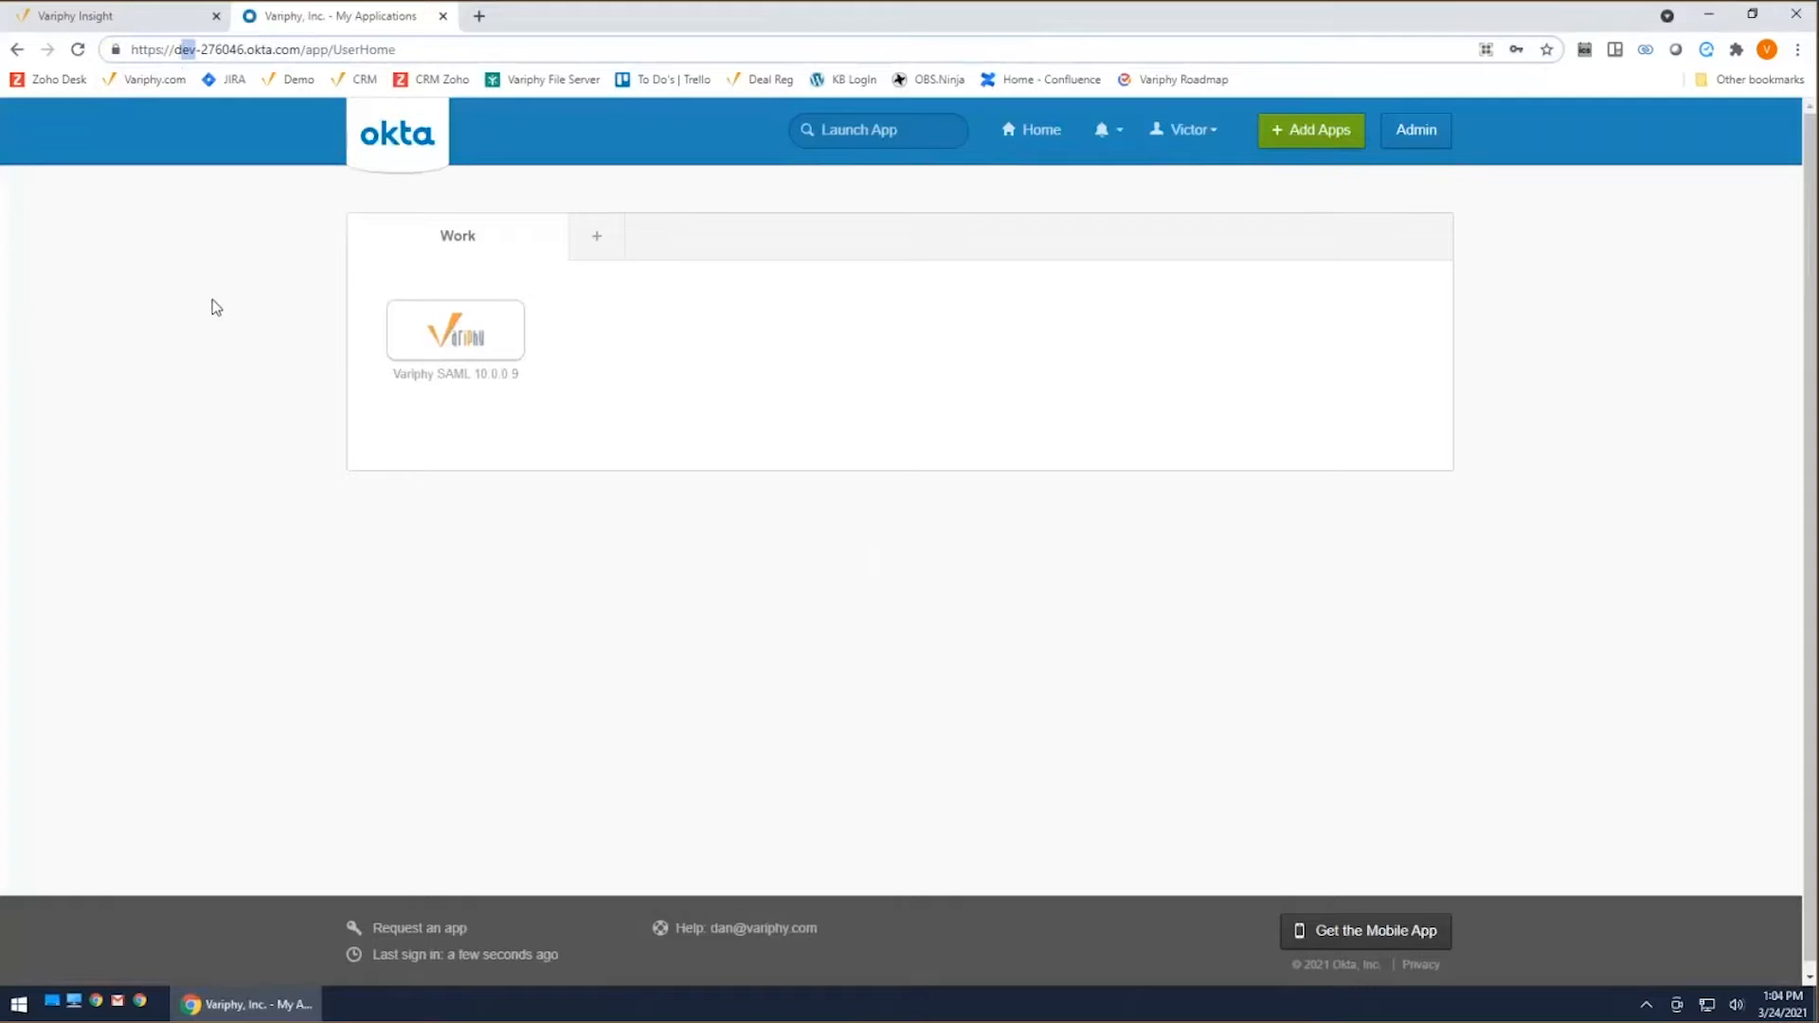
{"action": "left_click", "coordinate": [609, 577]}
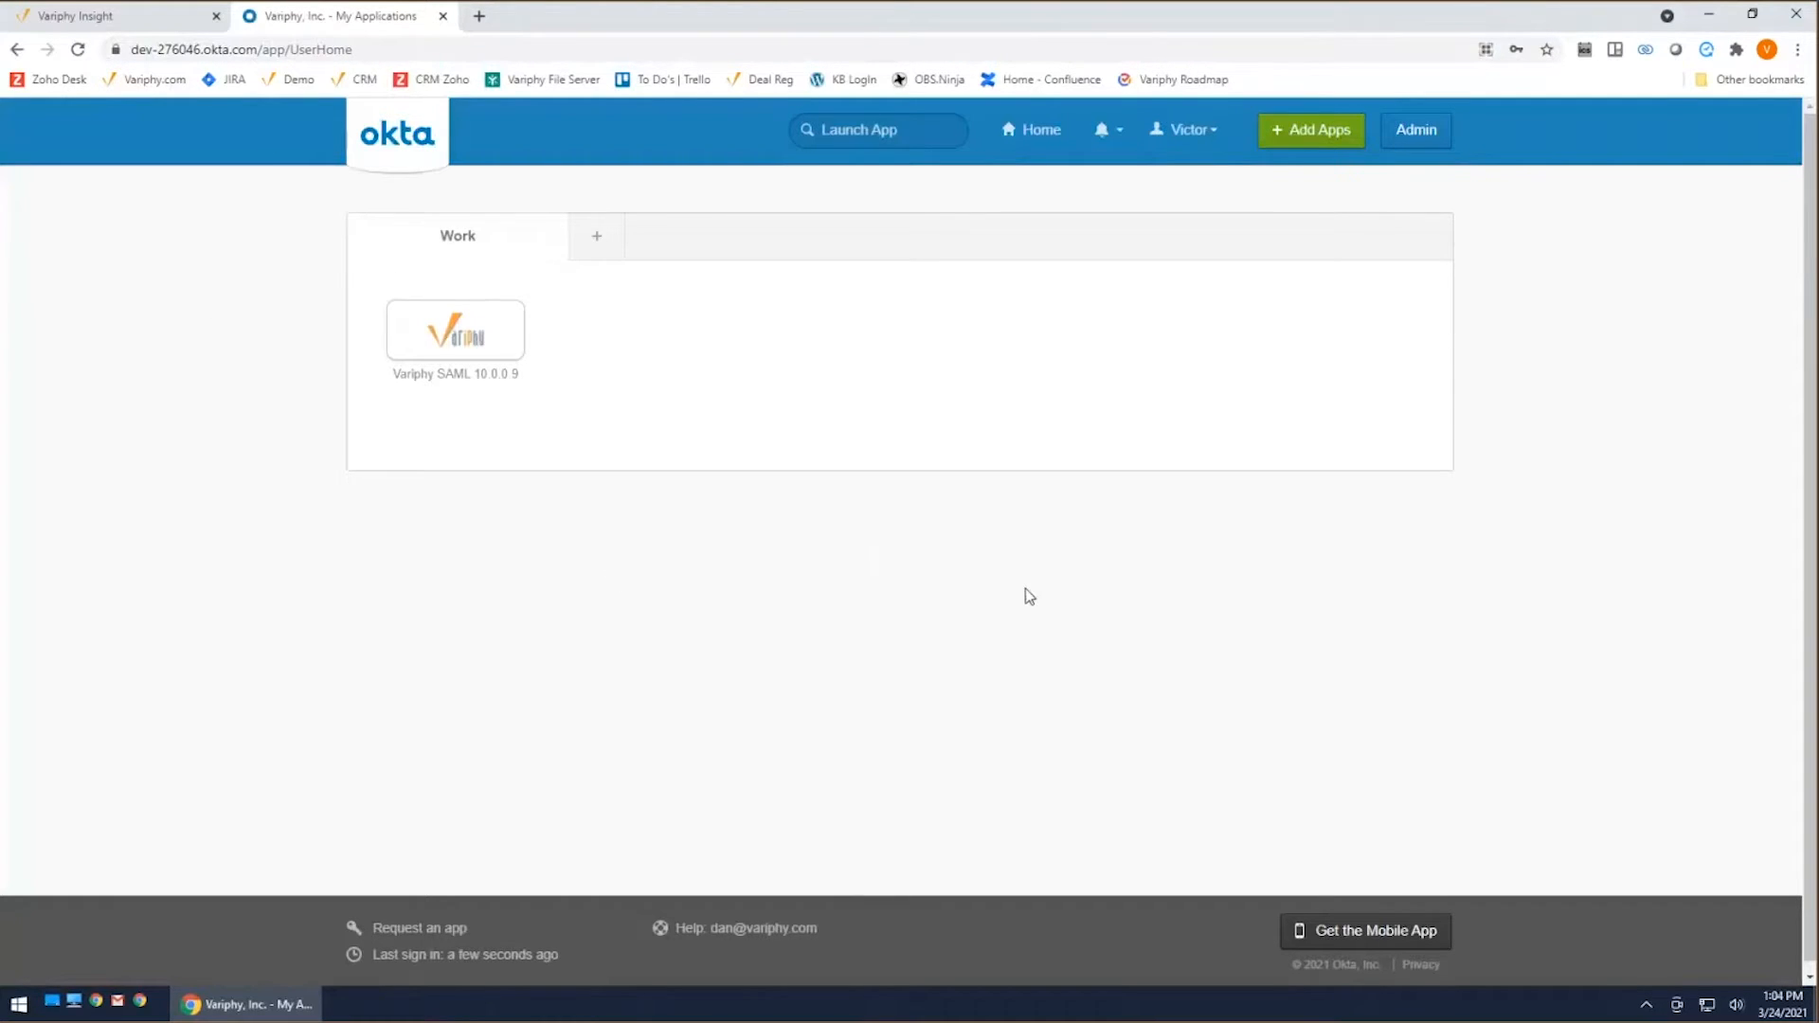
Step: Switch to the Okta admin console and show its Applications list
{"action": "left_click", "coordinate": [1419, 142]}
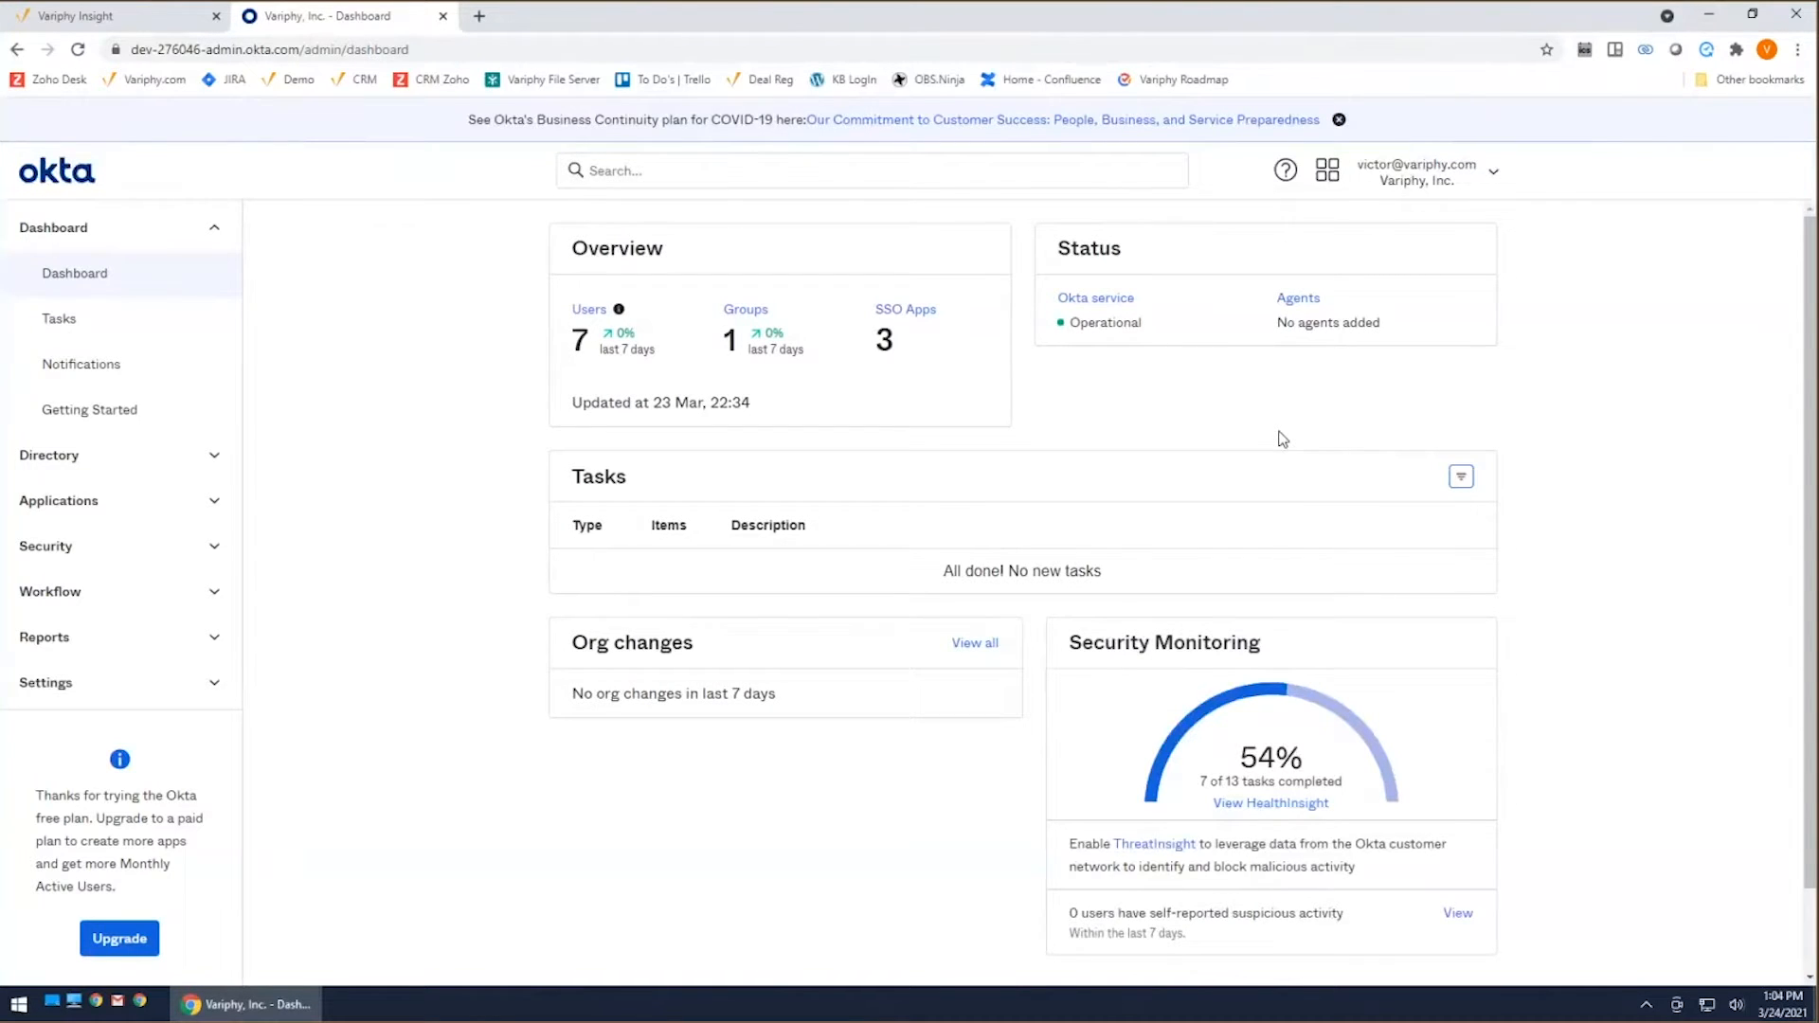
{"action": "left_click", "coordinate": [214, 504]}
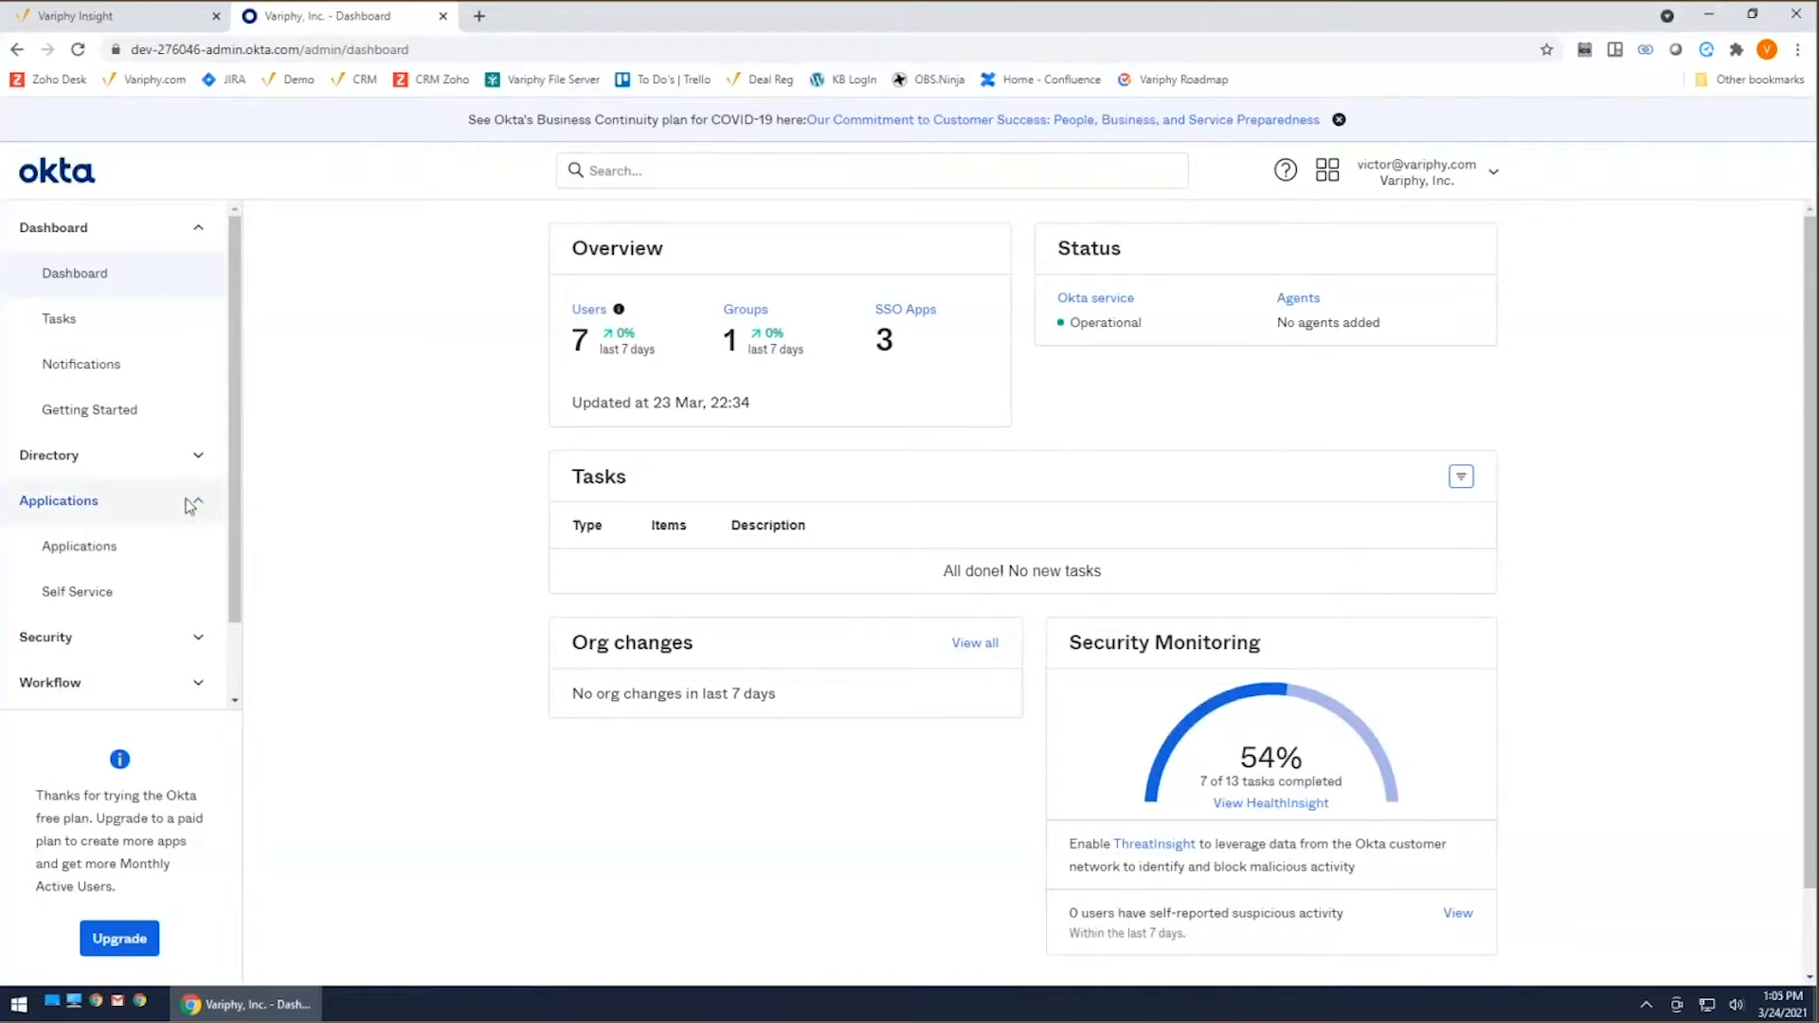
{"action": "left_click", "coordinate": [77, 550]}
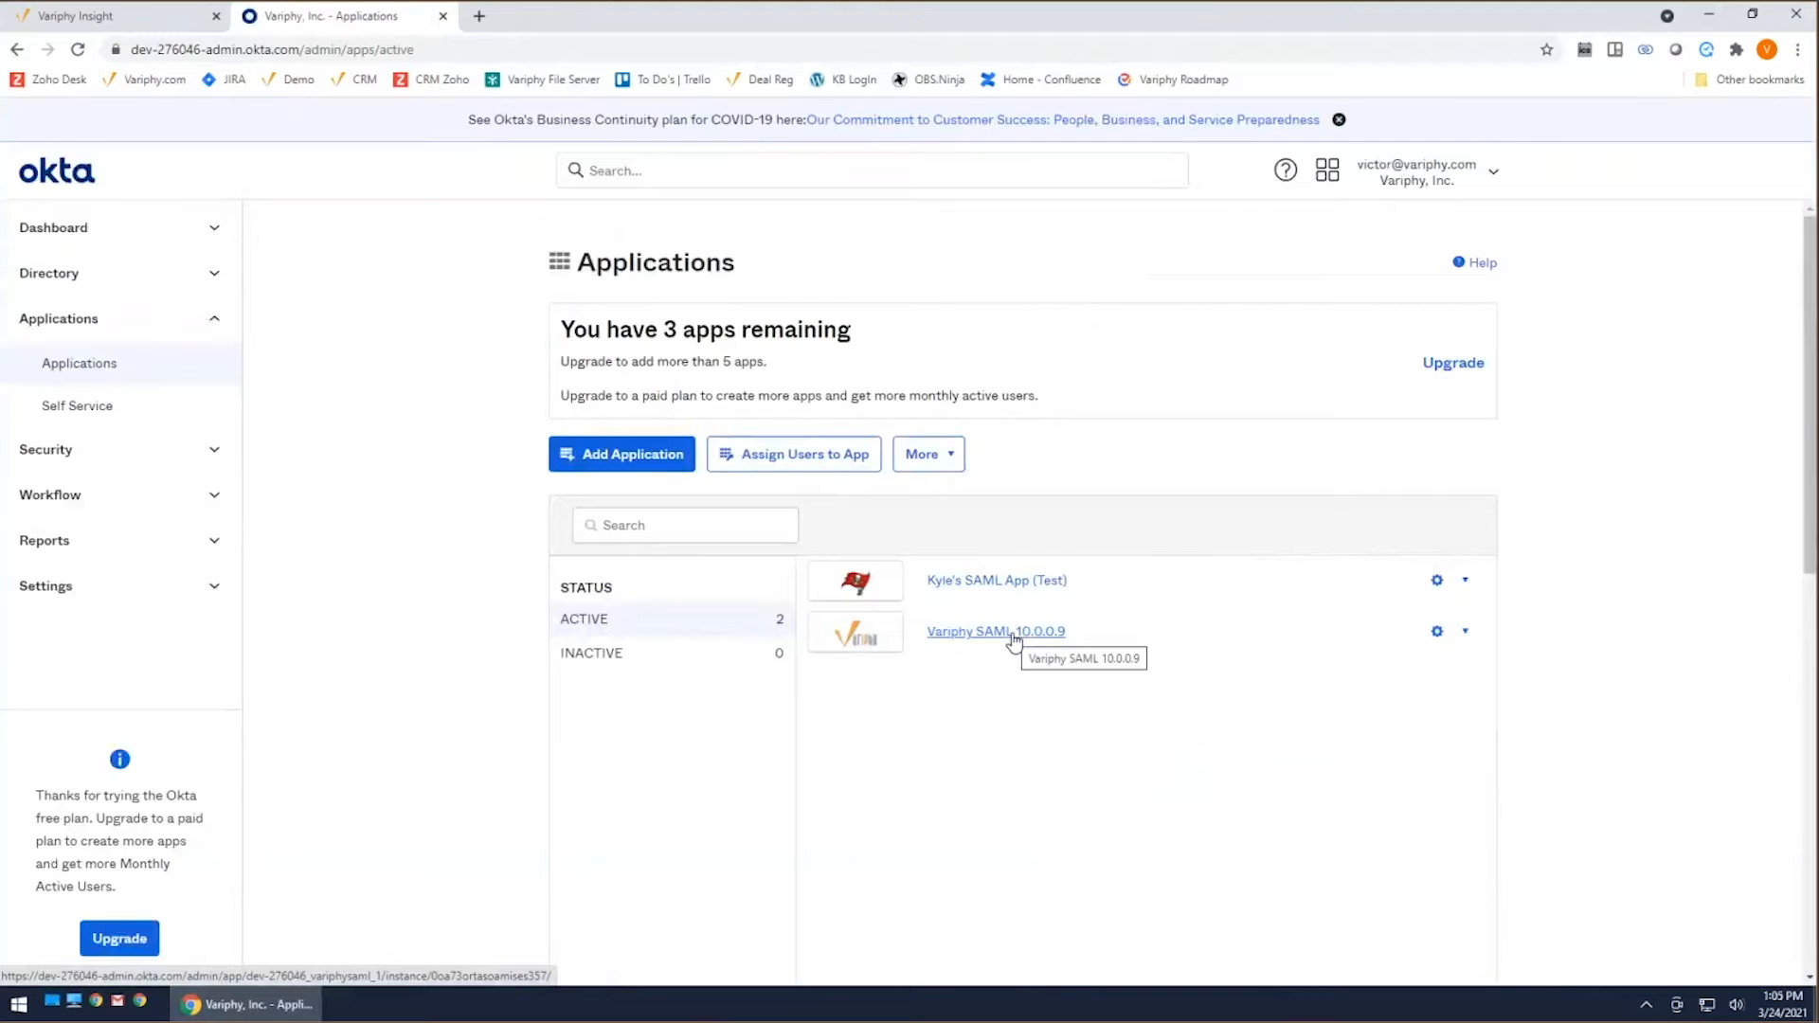
Step: Create a new application integration for the Web platform with SAML 2.0 as the sign on method
{"action": "left_click", "coordinate": [624, 460]}
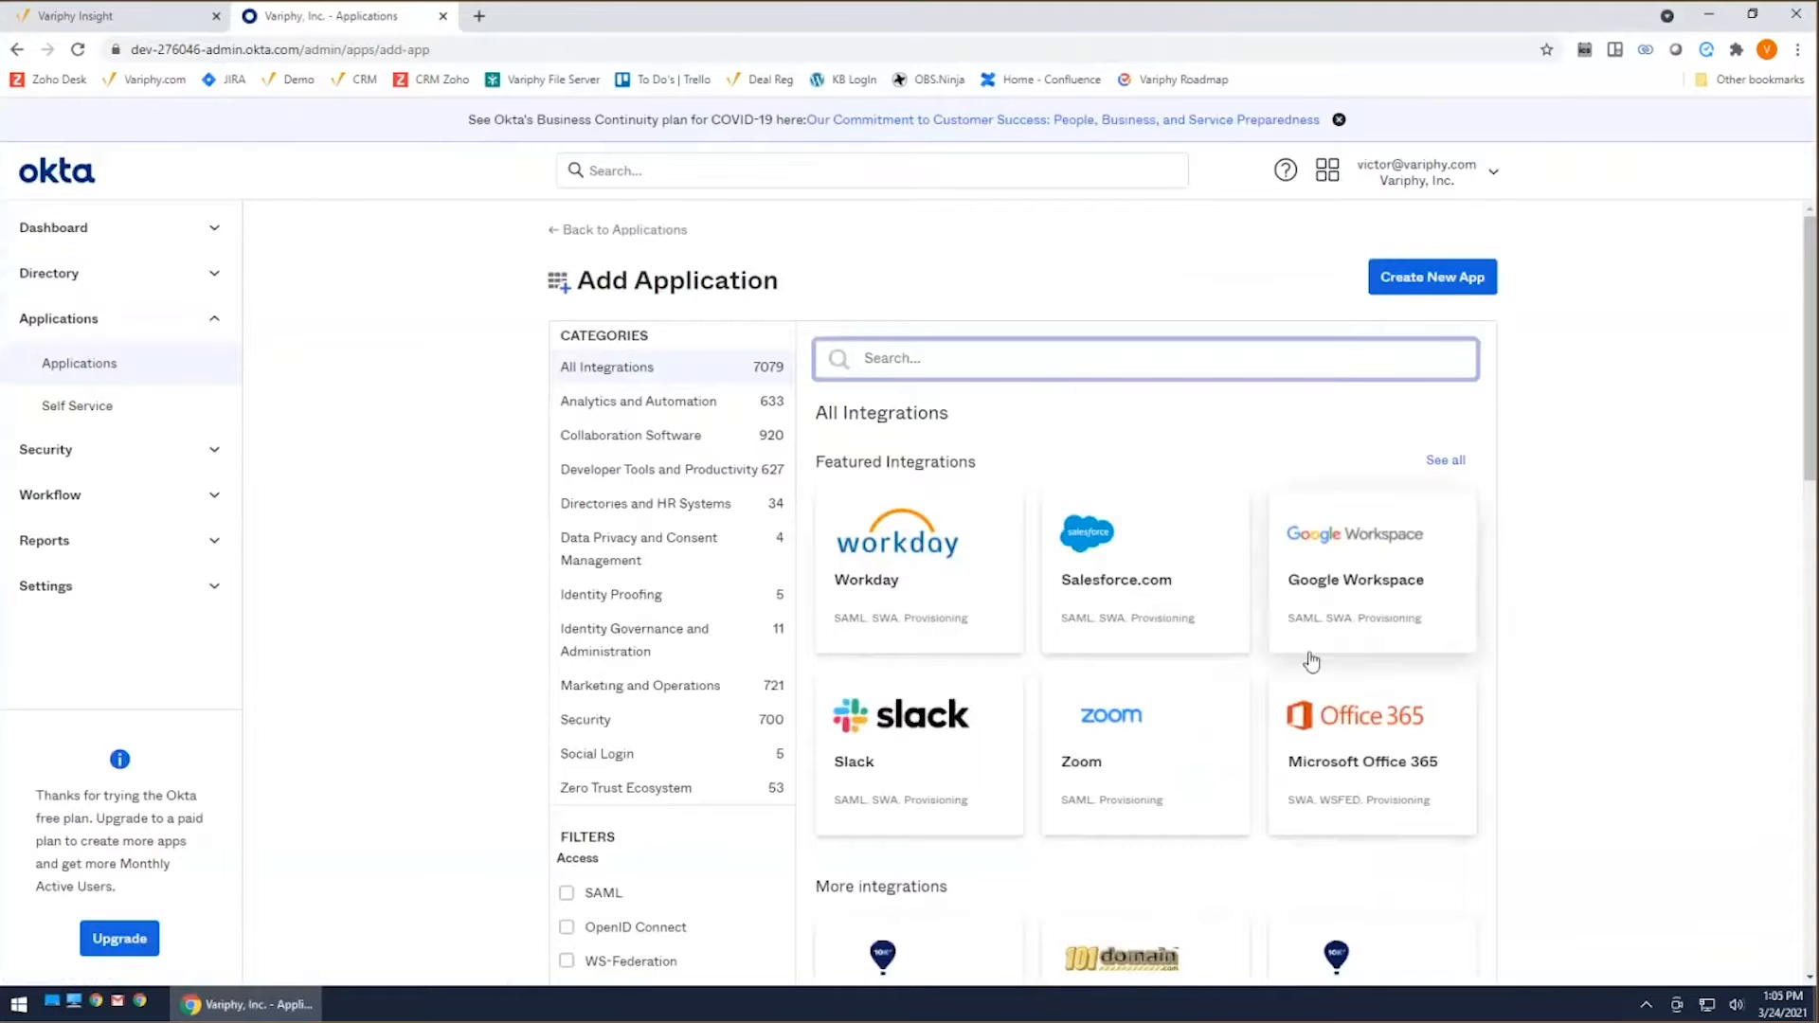
{"action": "left_click", "coordinate": [1429, 284]}
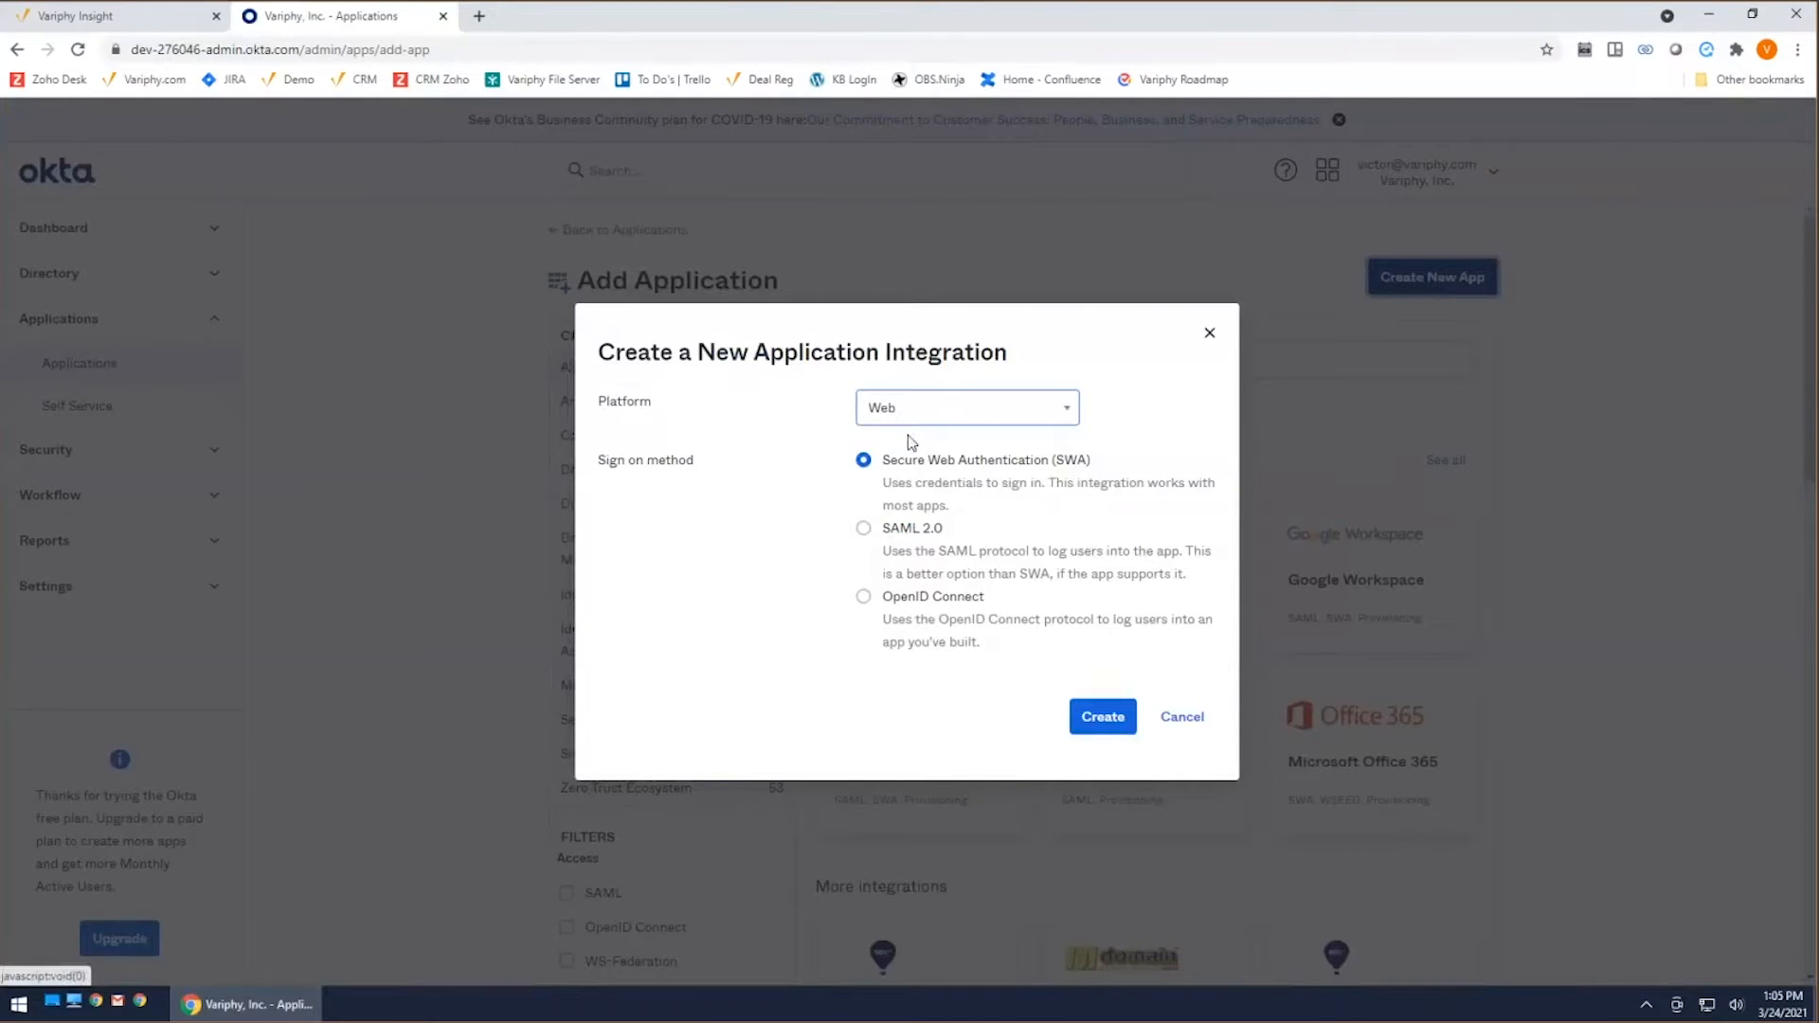
{"action": "left_click", "coordinate": [863, 531]}
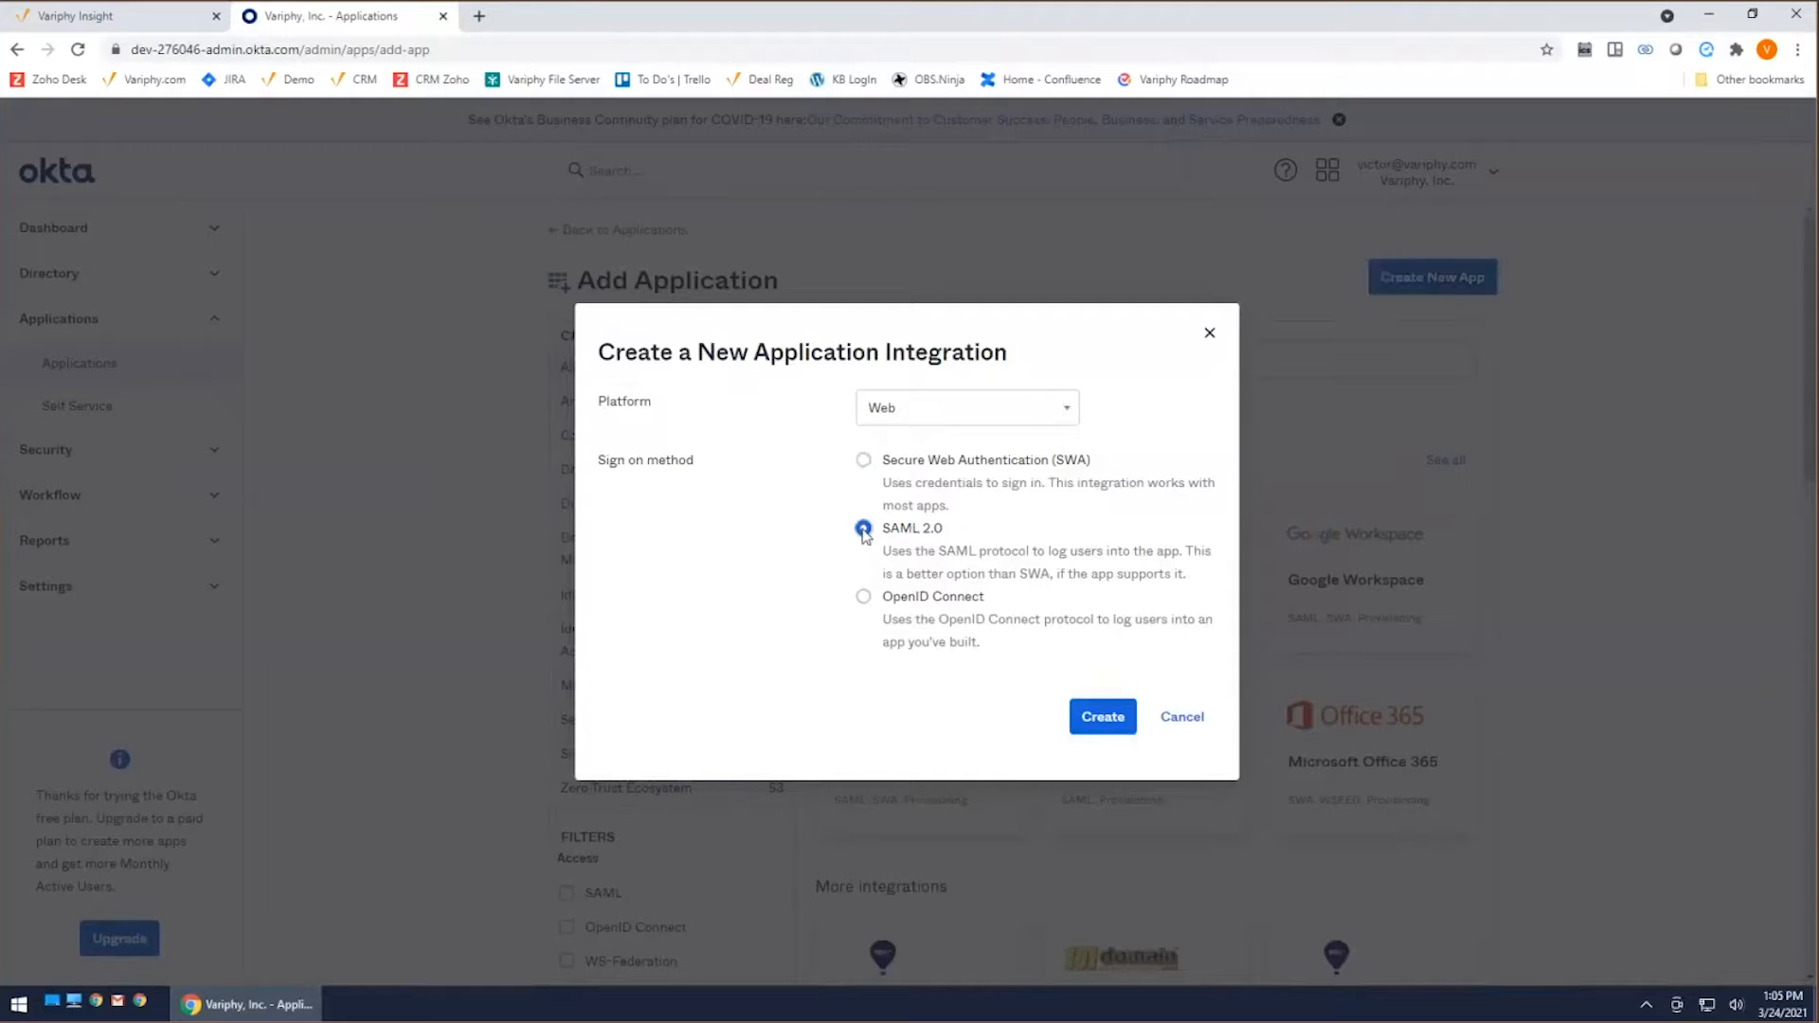
{"action": "left_click", "coordinate": [1116, 722]}
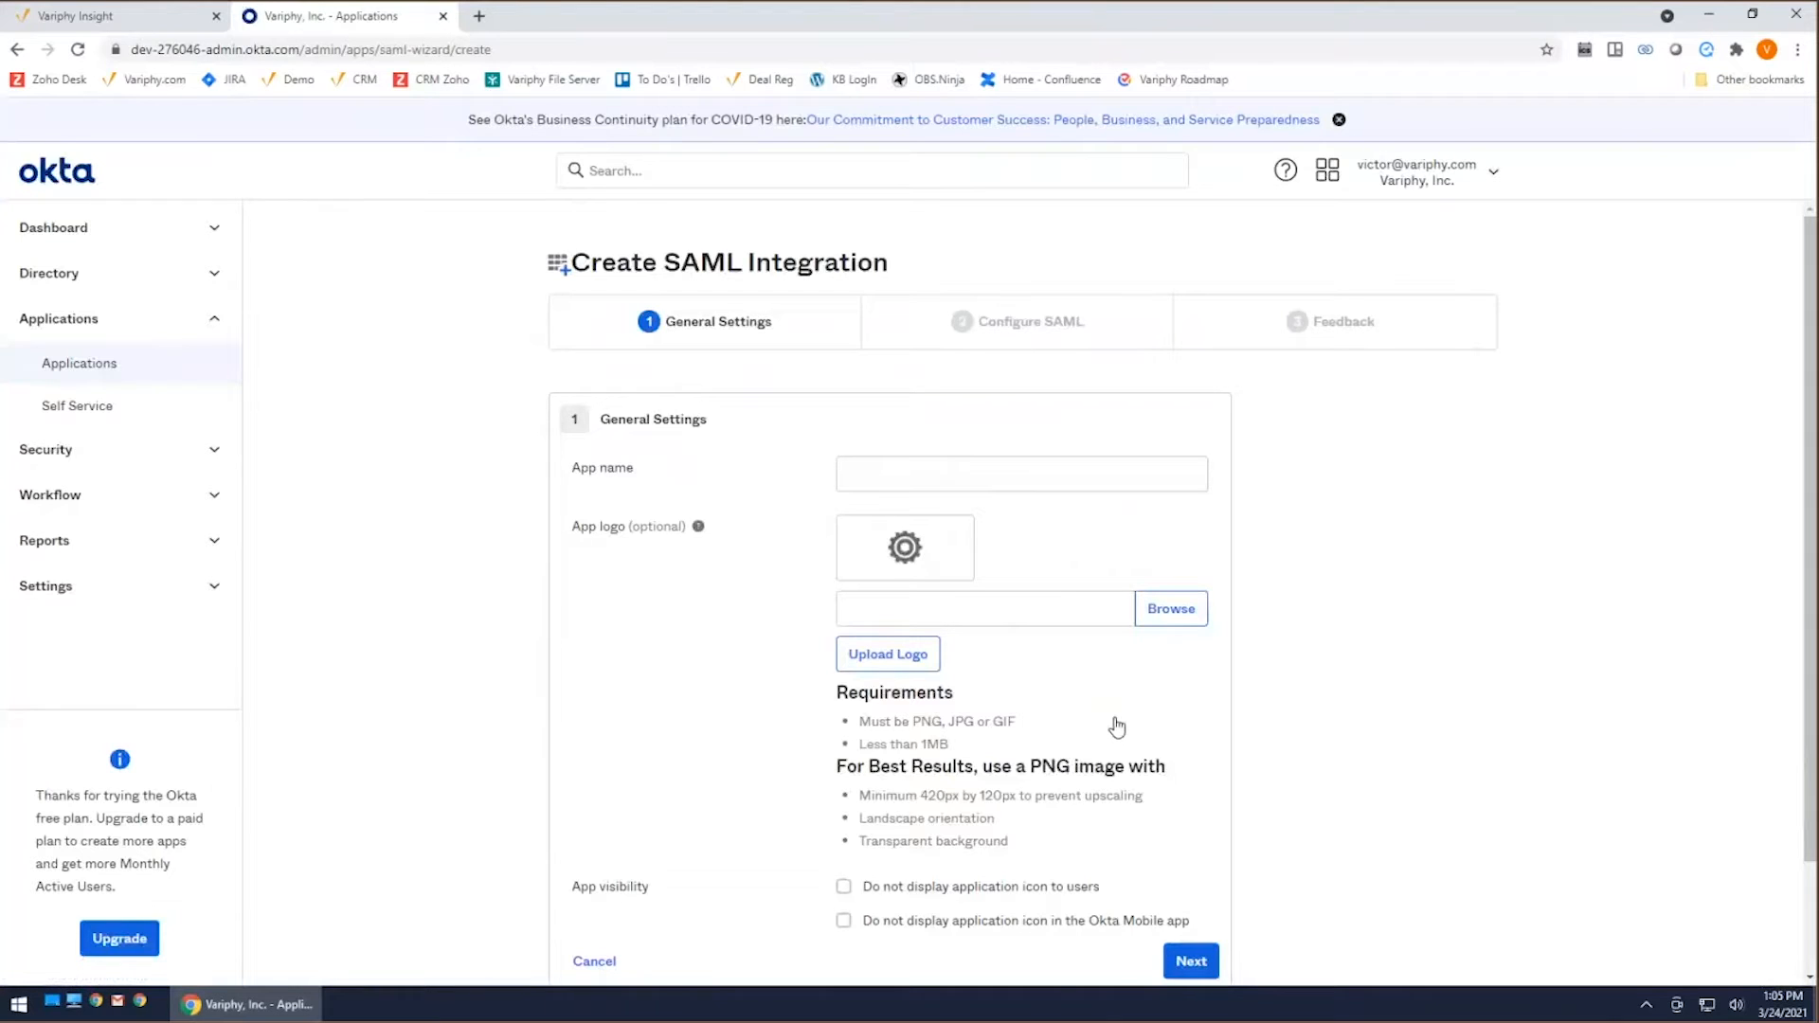
Step: Name the SAML app OKTAWebinar
{"action": "left_click", "coordinate": [1044, 481]}
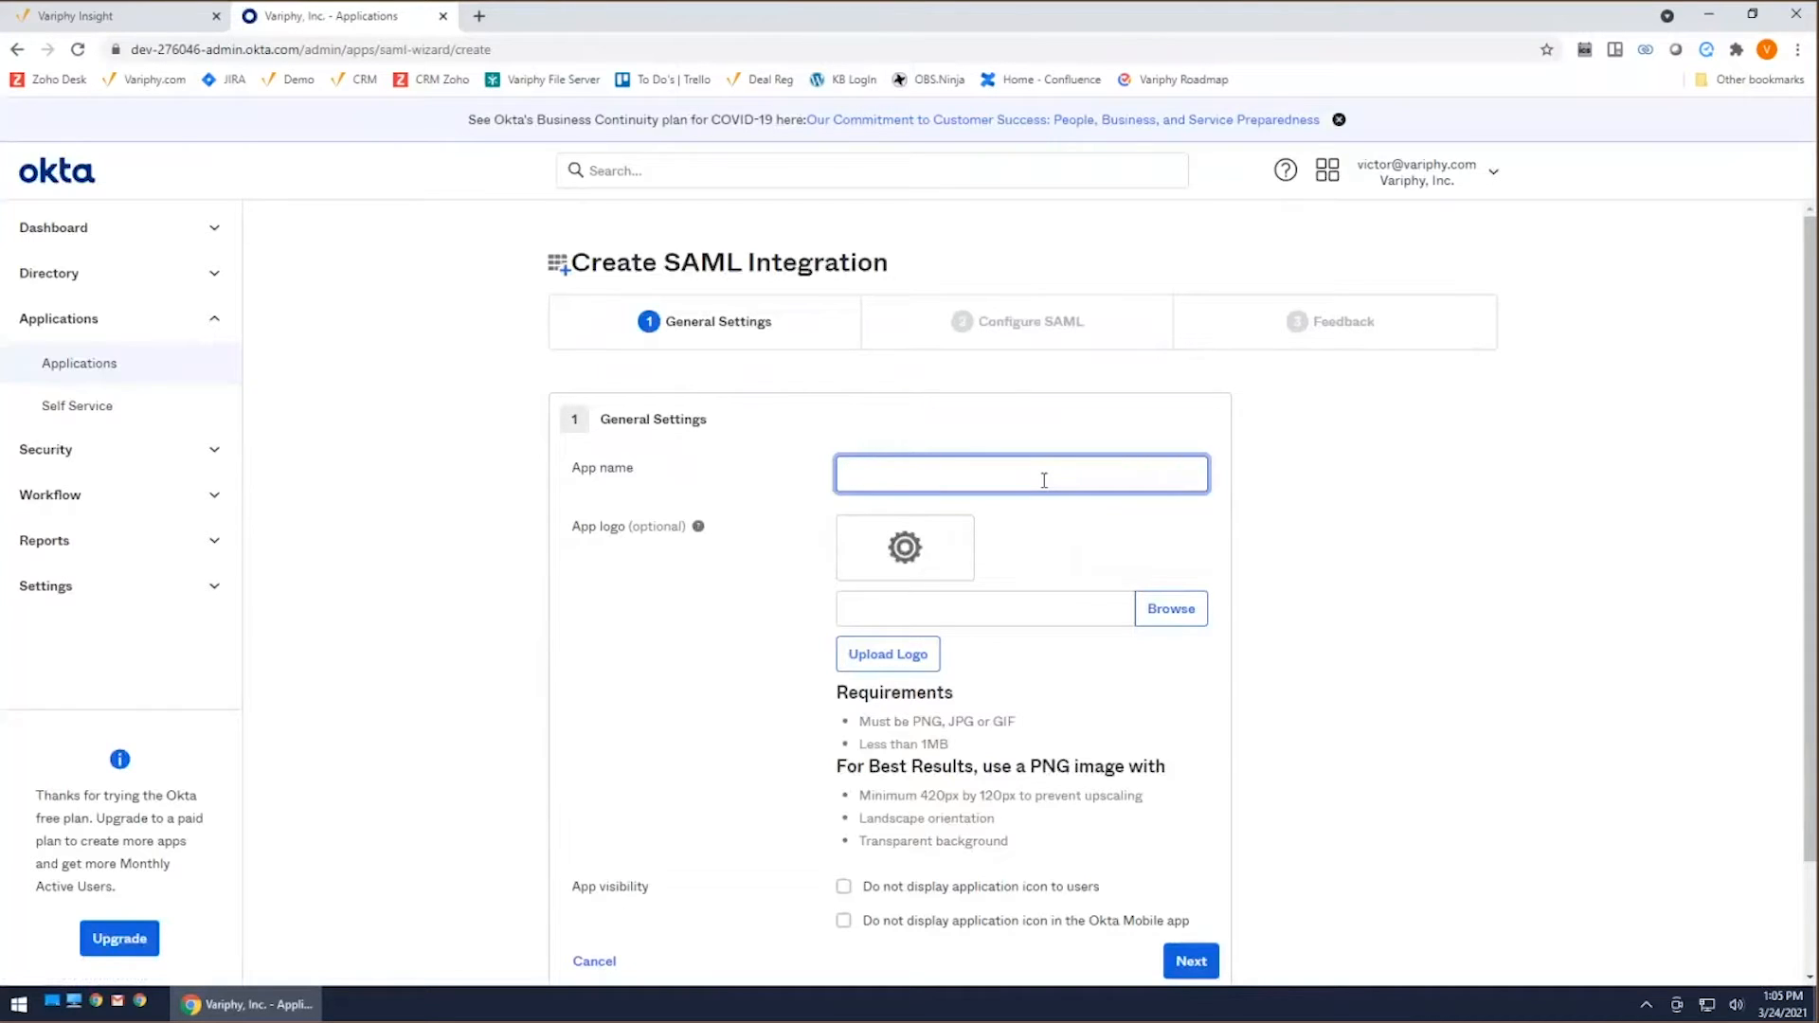
{"action": "type", "text": "Ok"}
{"action": "type", "text": "KTAWebinare"}
{"action": "key", "text": "BackSpace"}
Step: Upload 2021-03-23_18h04_10.png from the Desktop as the app logo and continue to the SAML configuration
{"action": "left_click", "coordinate": [1182, 610]}
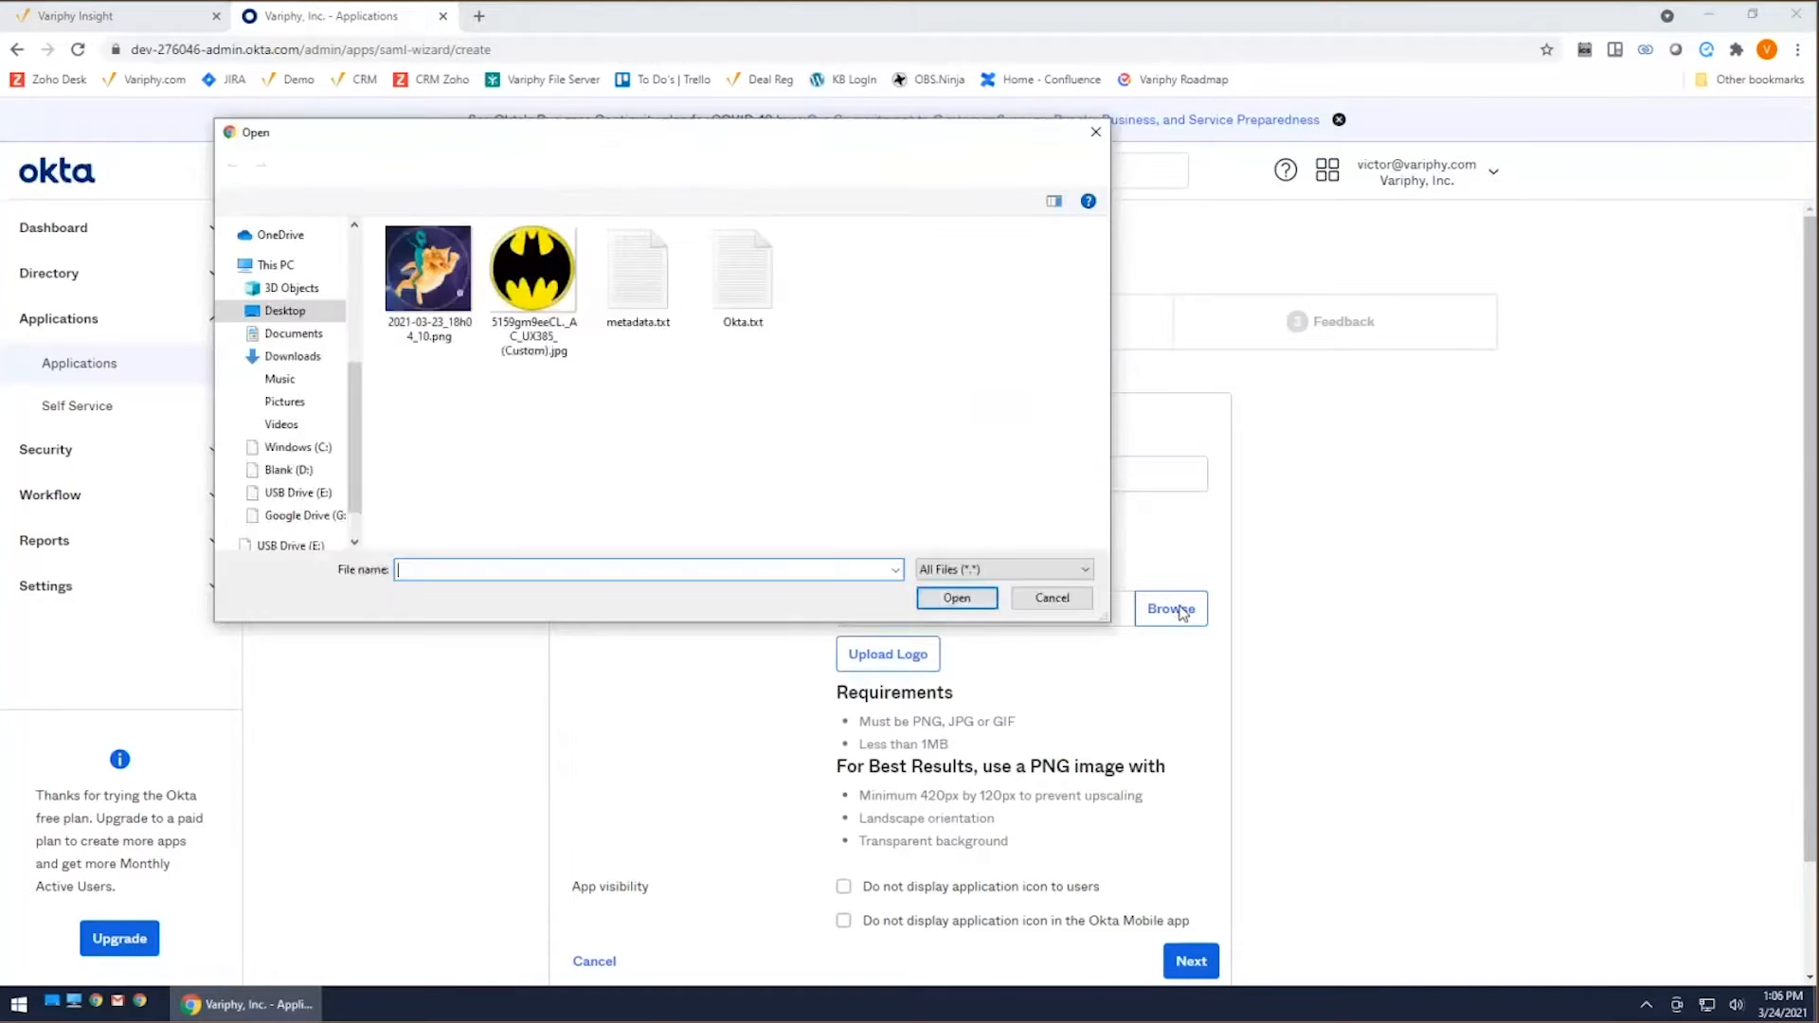
{"action": "left_click", "coordinate": [450, 275]}
{"action": "left_click", "coordinate": [956, 598]}
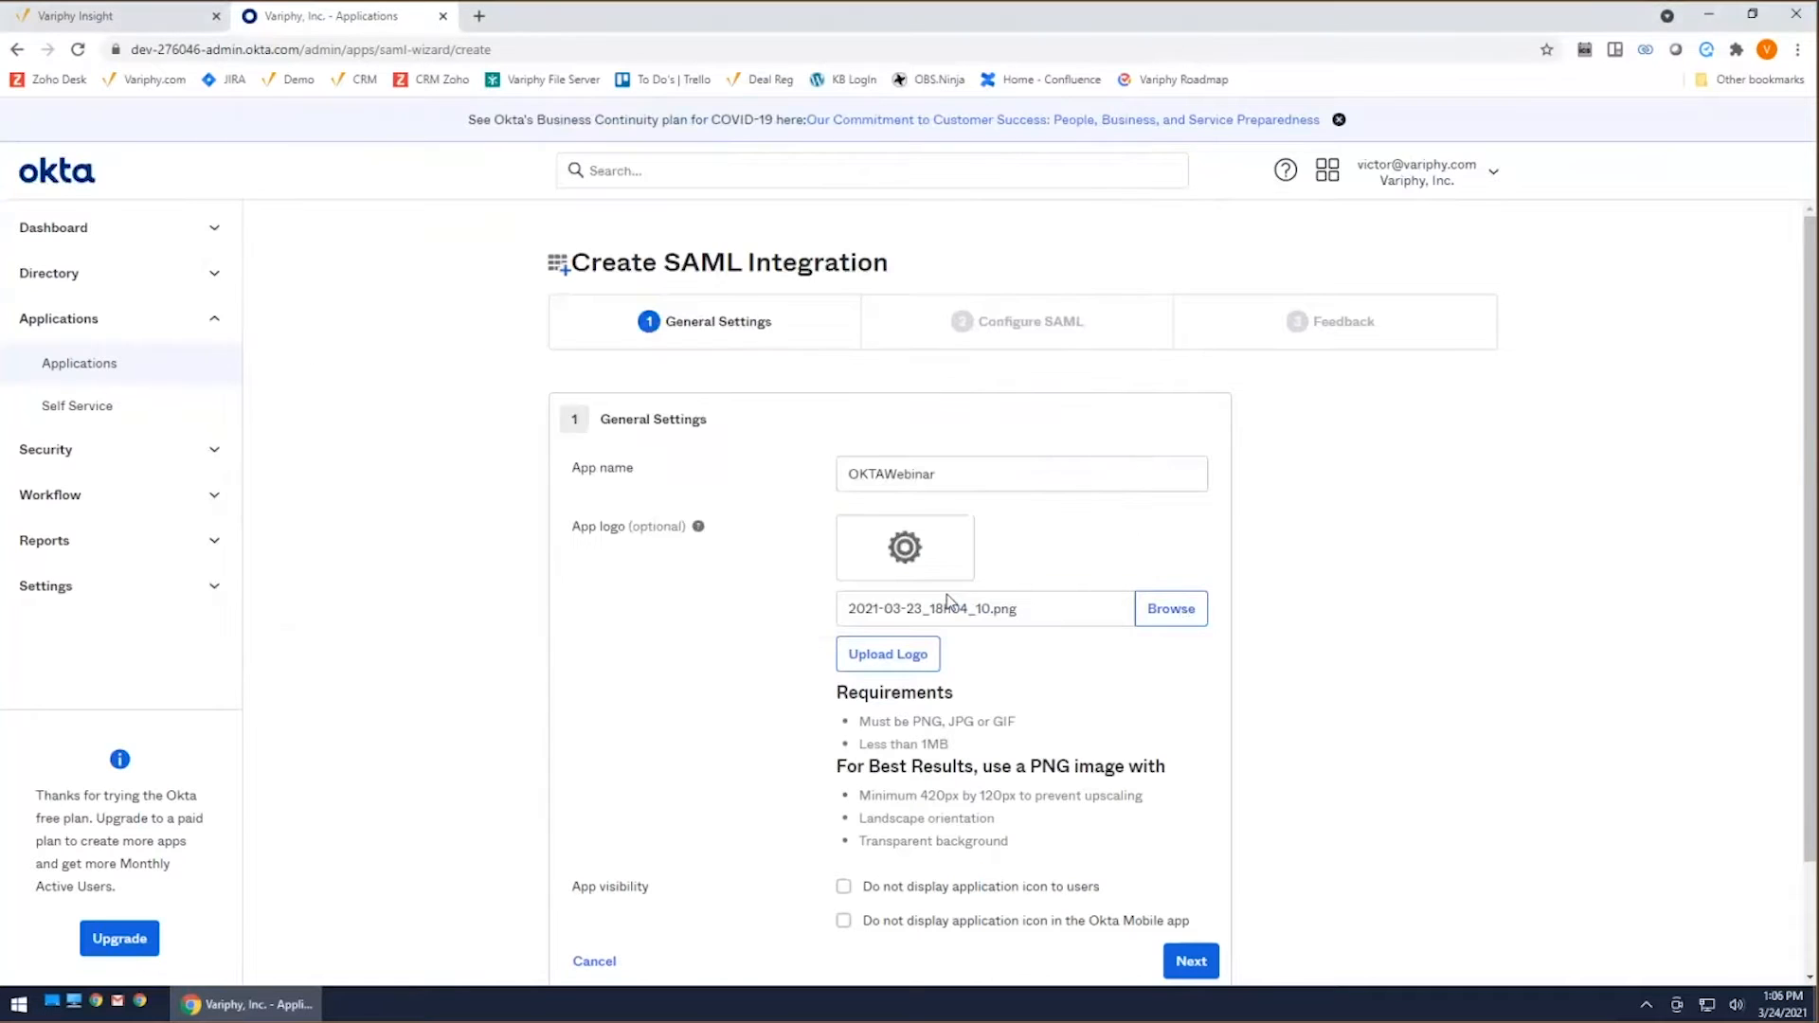
{"action": "left_click", "coordinate": [892, 664]}
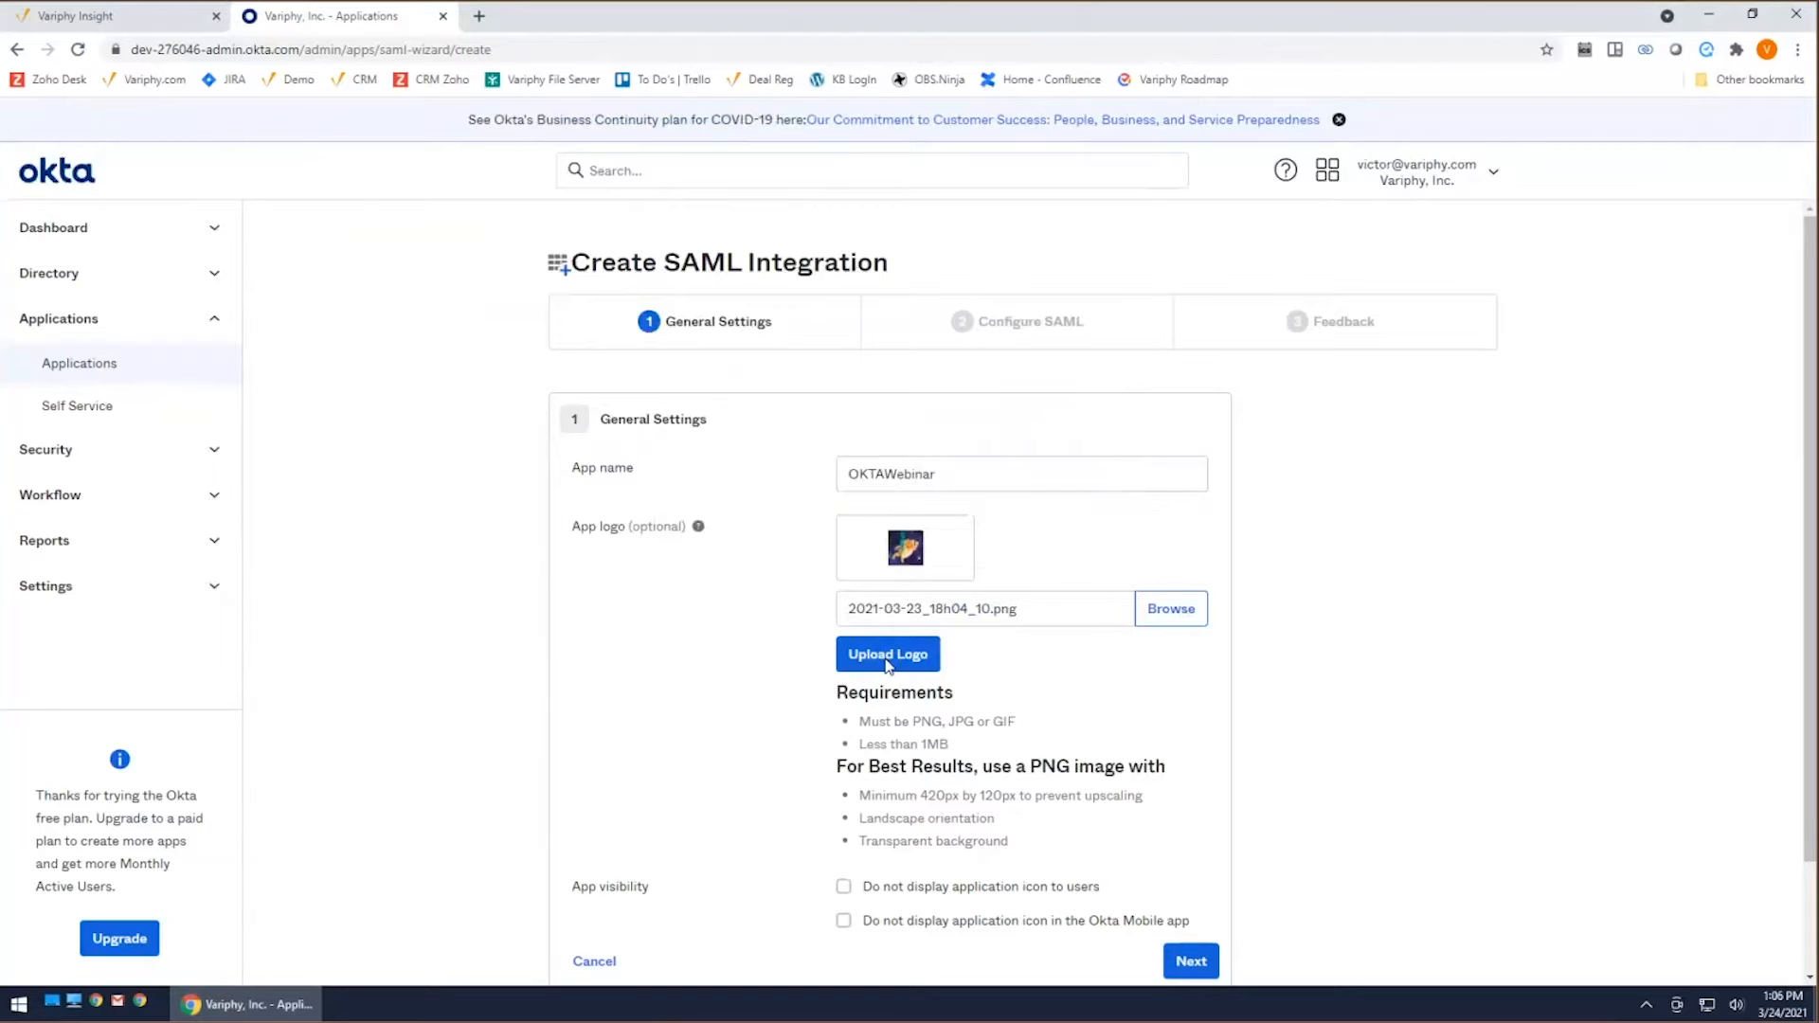
{"action": "scroll", "coordinate": [833, 758], "scroll_direction": "down", "scroll_amount": 2}
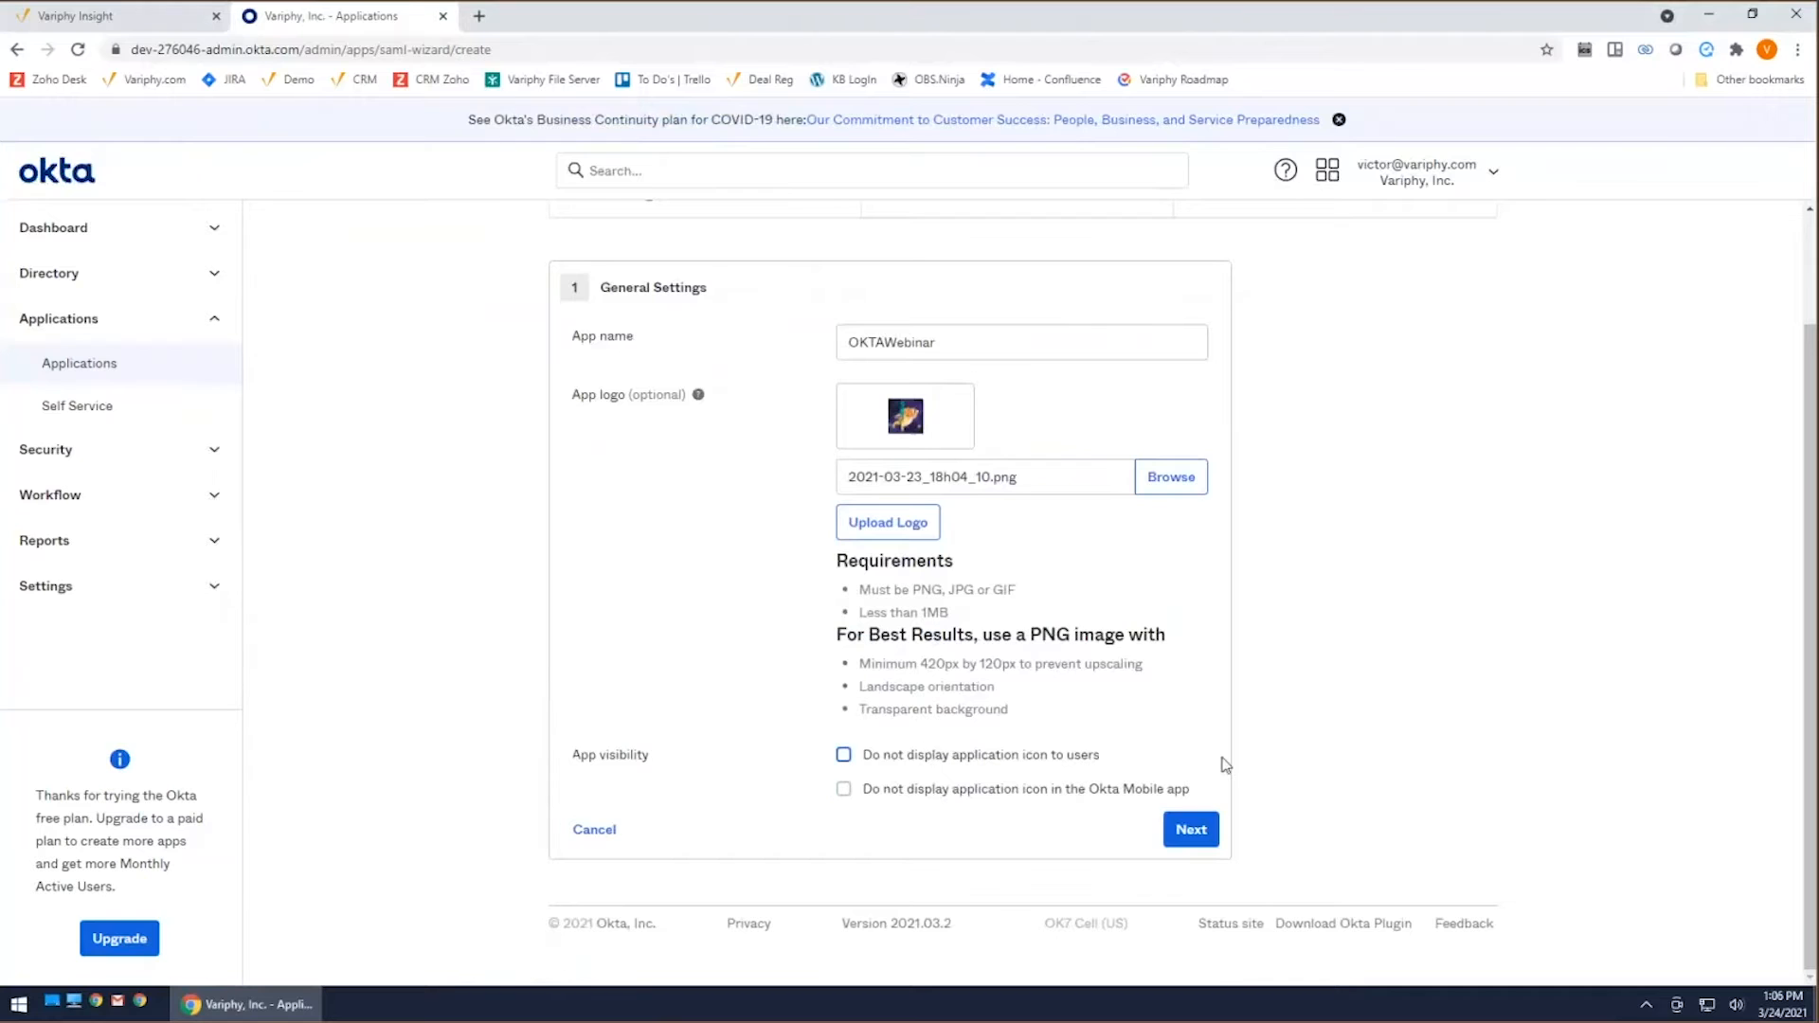
{"action": "left_click", "coordinate": [1191, 831]}
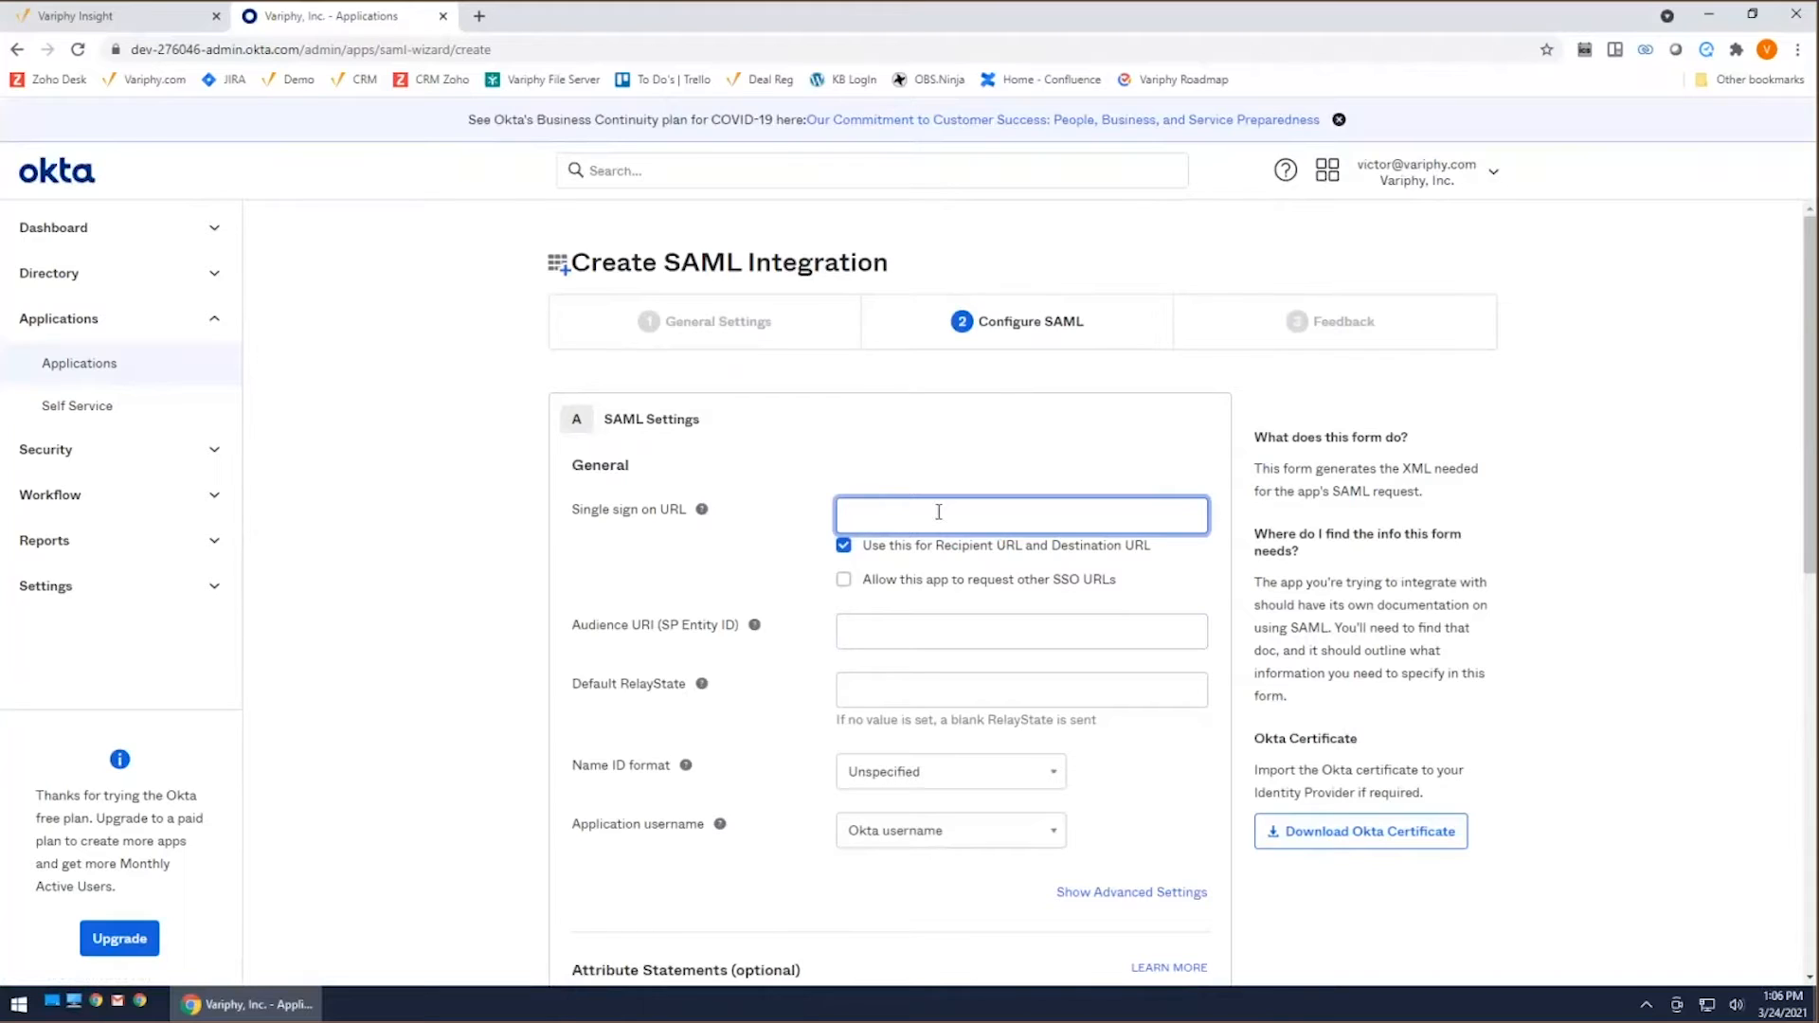
{"action": "type", "text": "https://"}
{"action": "left_click", "coordinate": [136, 28]}
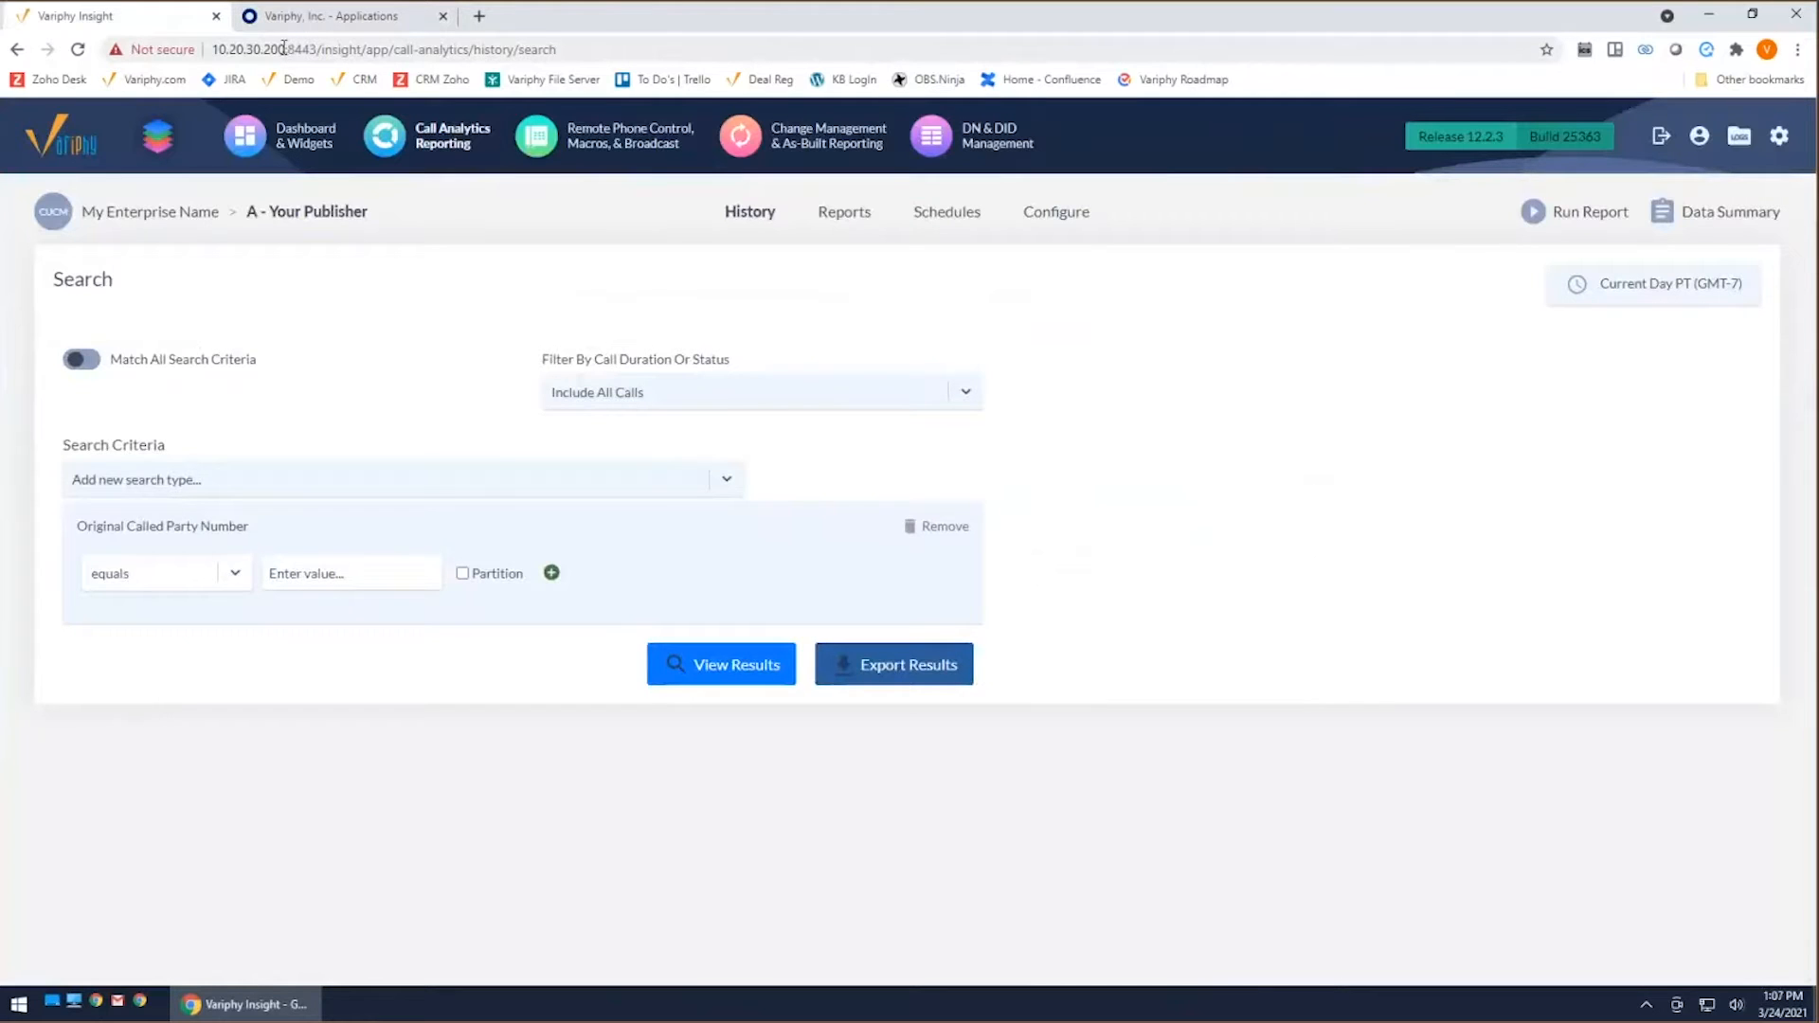
{"action": "left_click_drag", "start_coordinate": [285, 49], "coordinate": [213, 48]}
{"action": "right_click", "coordinate": [235, 51]}
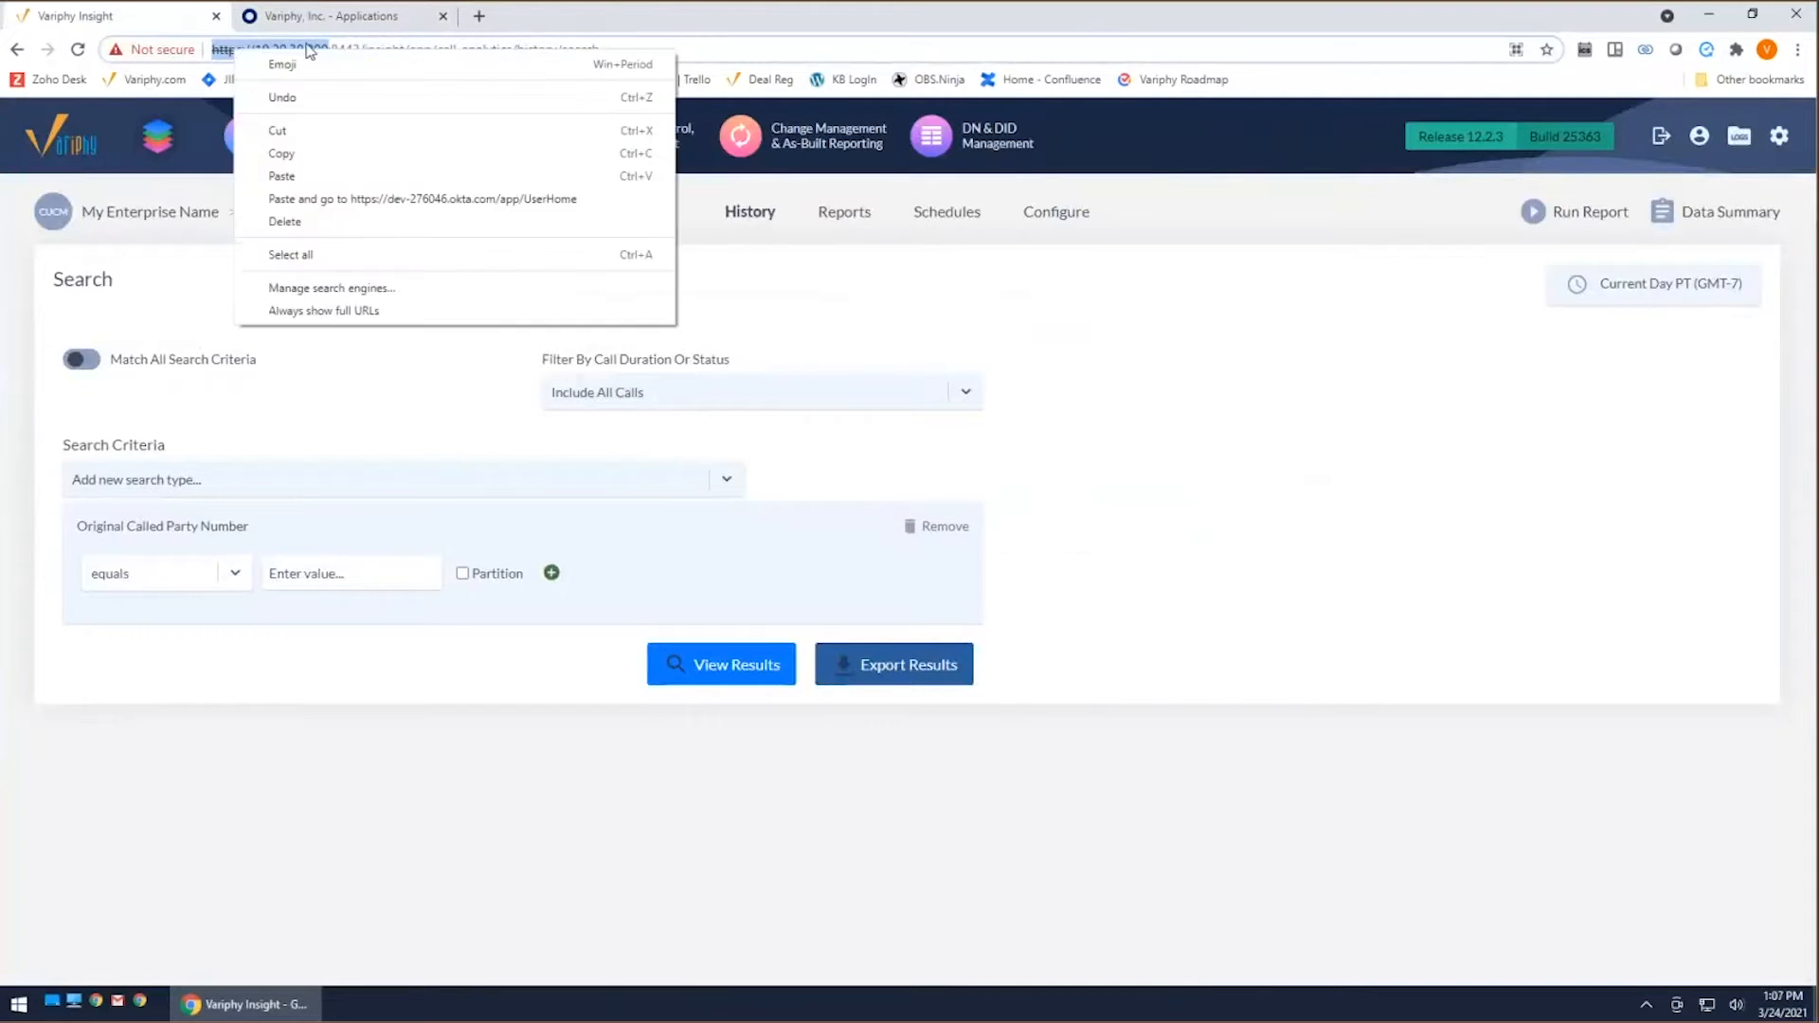
{"action": "left_click", "coordinate": [329, 48]}
{"action": "left_click_drag", "start_coordinate": [329, 48], "coordinate": [257, 48]}
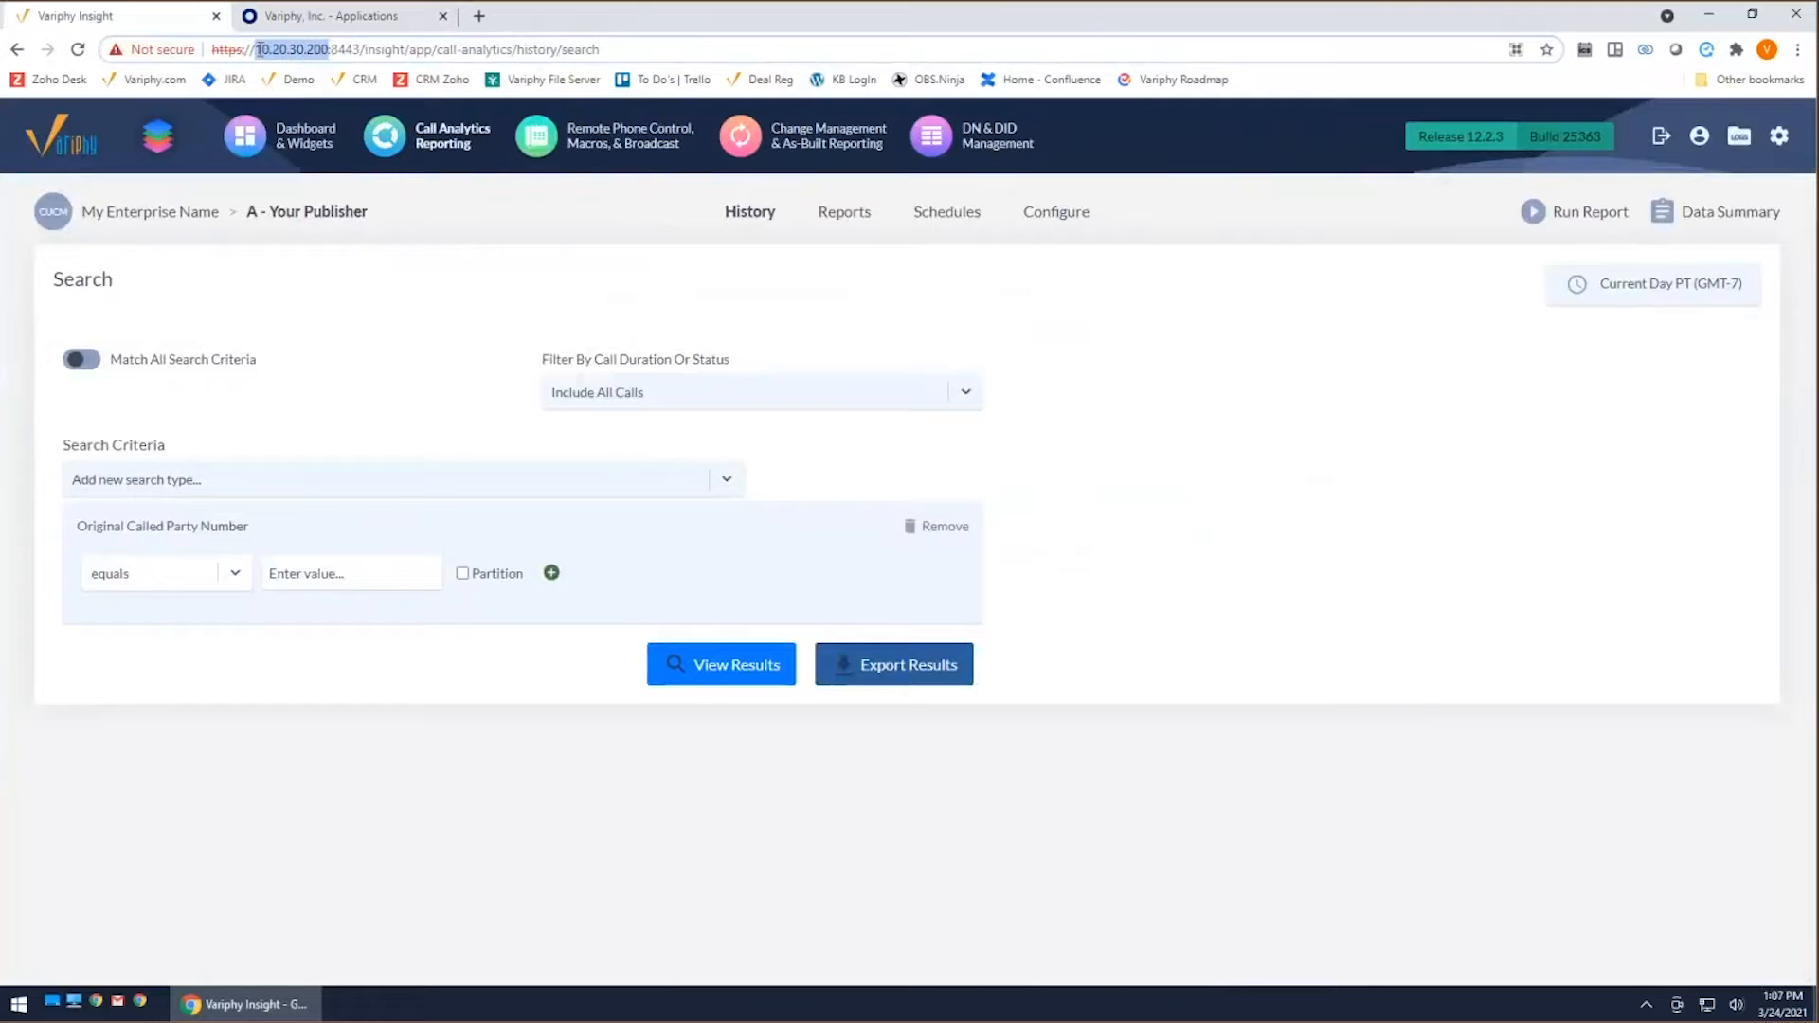
{"action": "right_click", "coordinate": [280, 51]}
{"action": "left_click", "coordinate": [331, 155]}
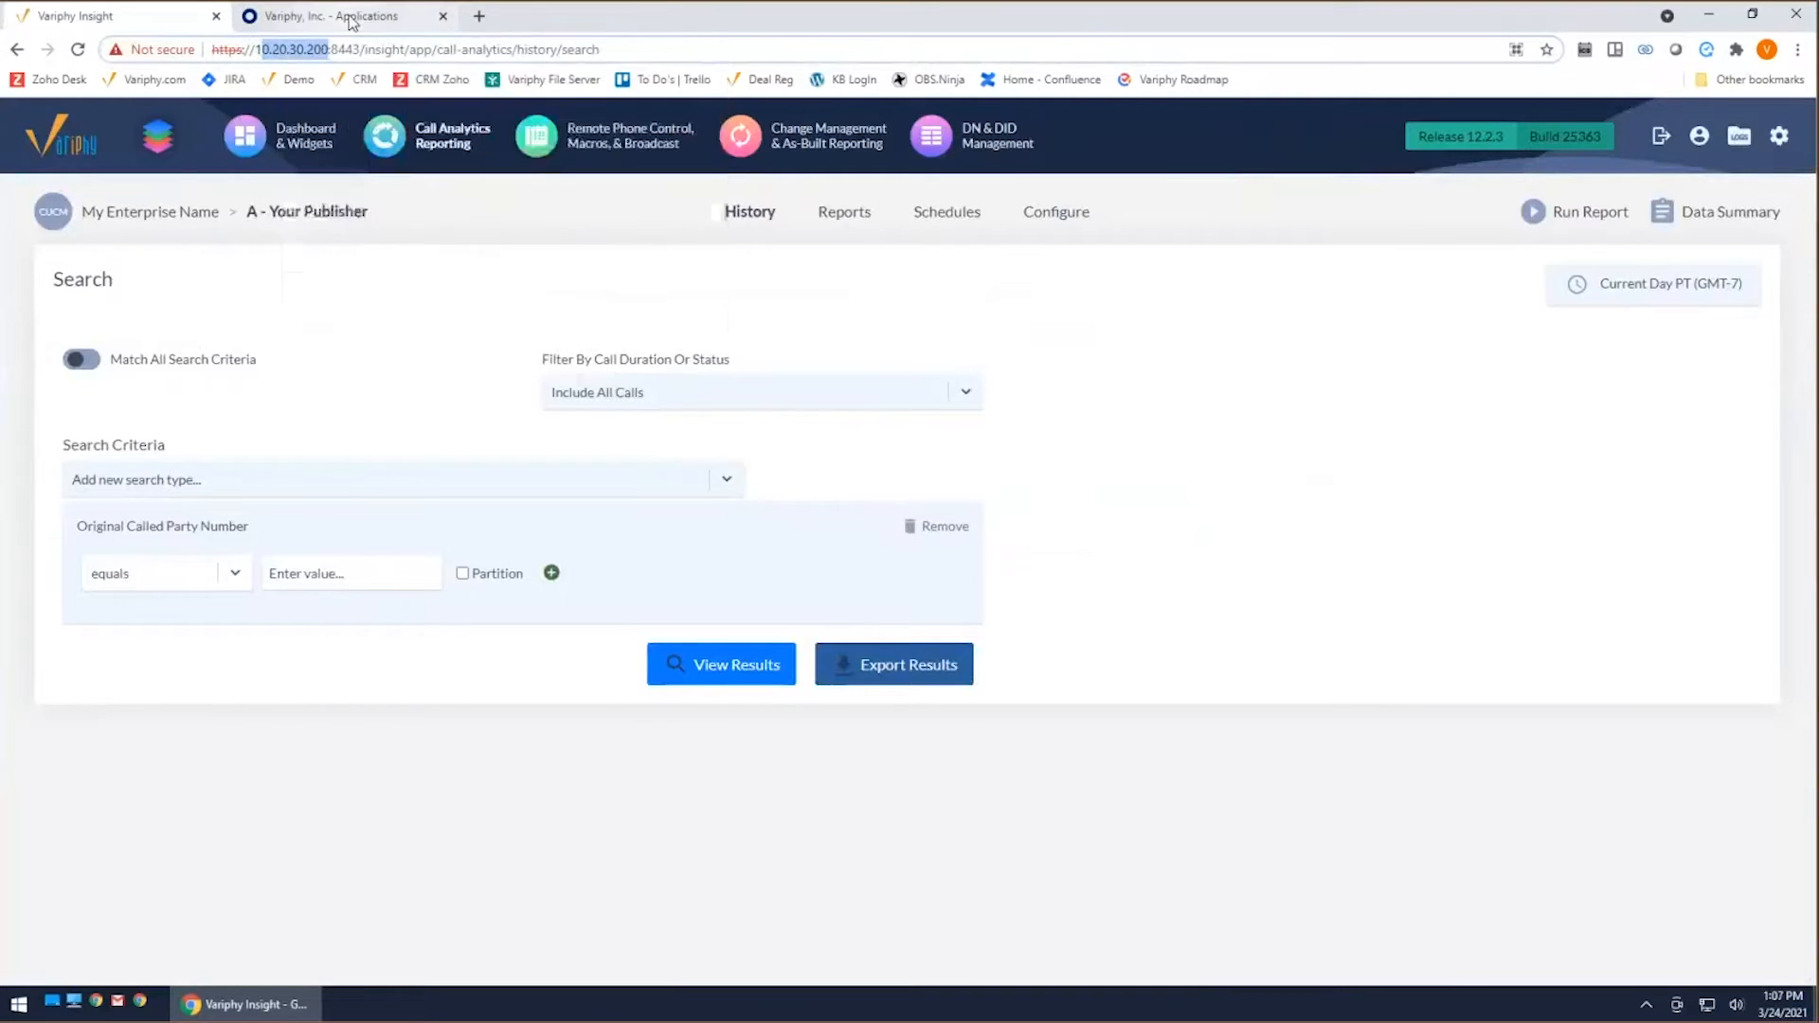
{"action": "left_click", "coordinate": [351, 17]}
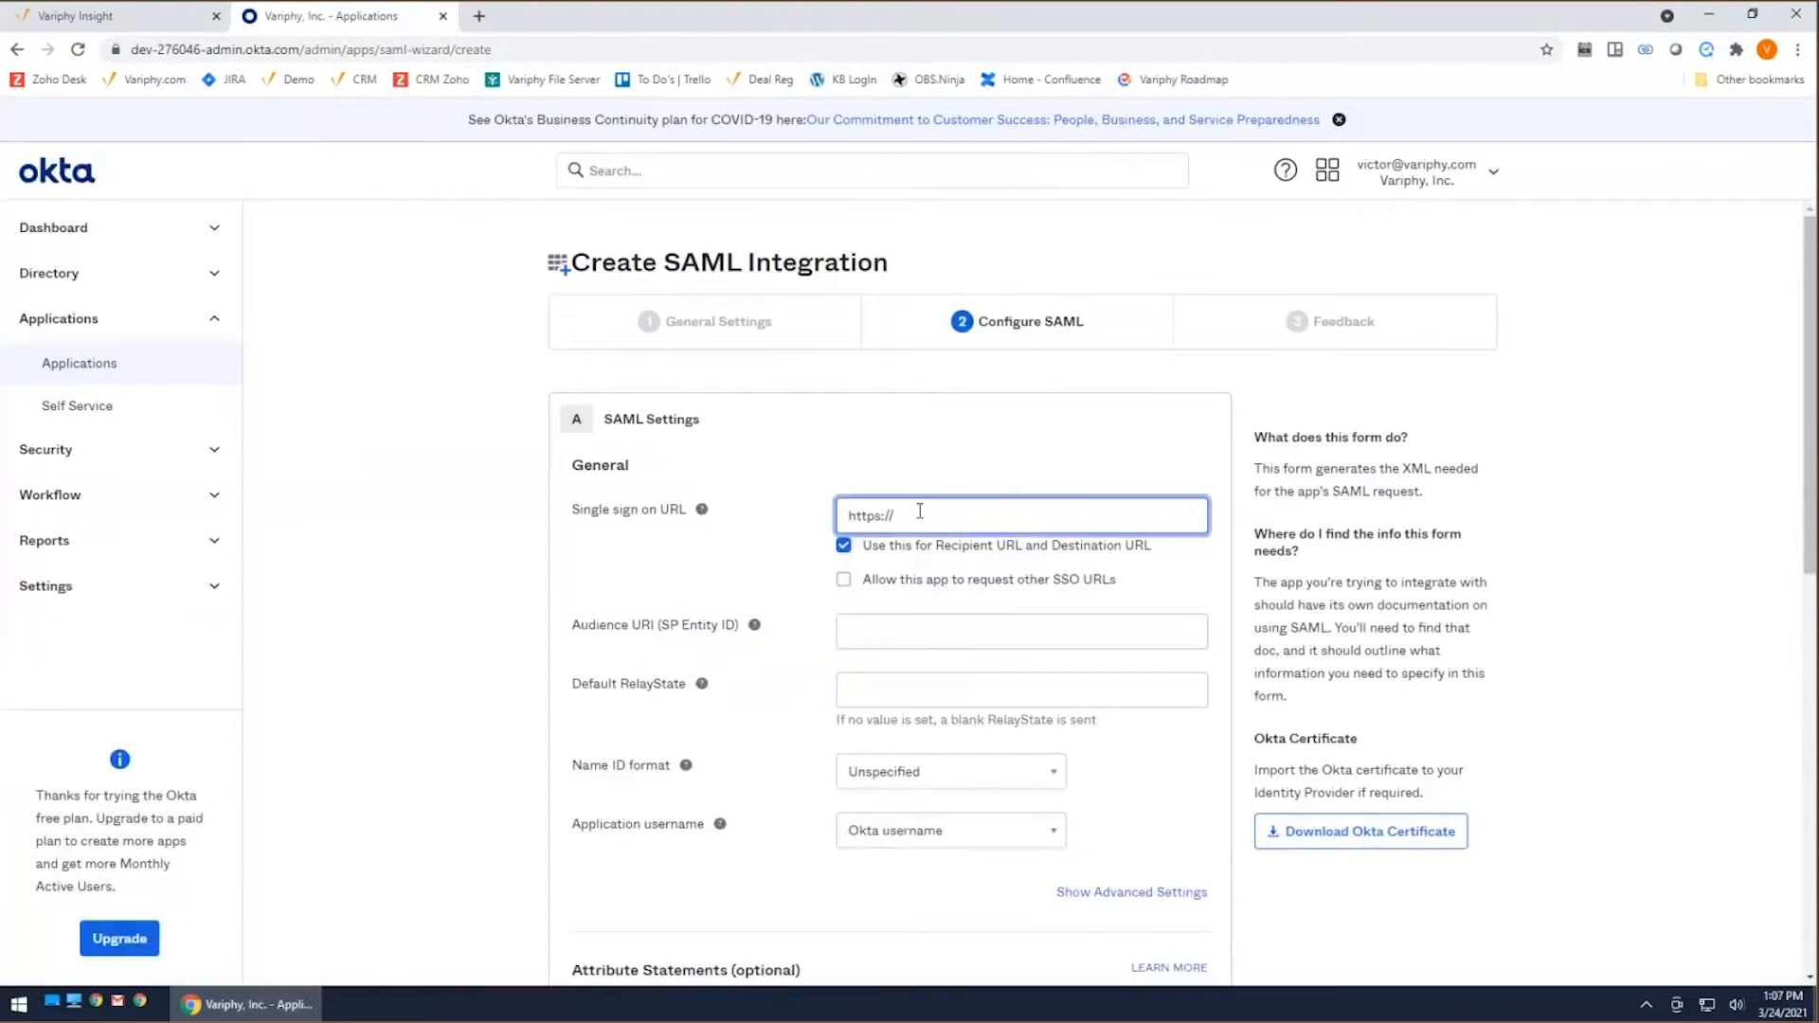
{"action": "key", "text": "ctrl+v"}
{"action": "type", "text": ":8443"}
{"action": "type", "text": "/"}
Step: Open the Variphy knowledge base from variphy.com in a new browser tab
{"action": "left_click", "coordinate": [480, 17]}
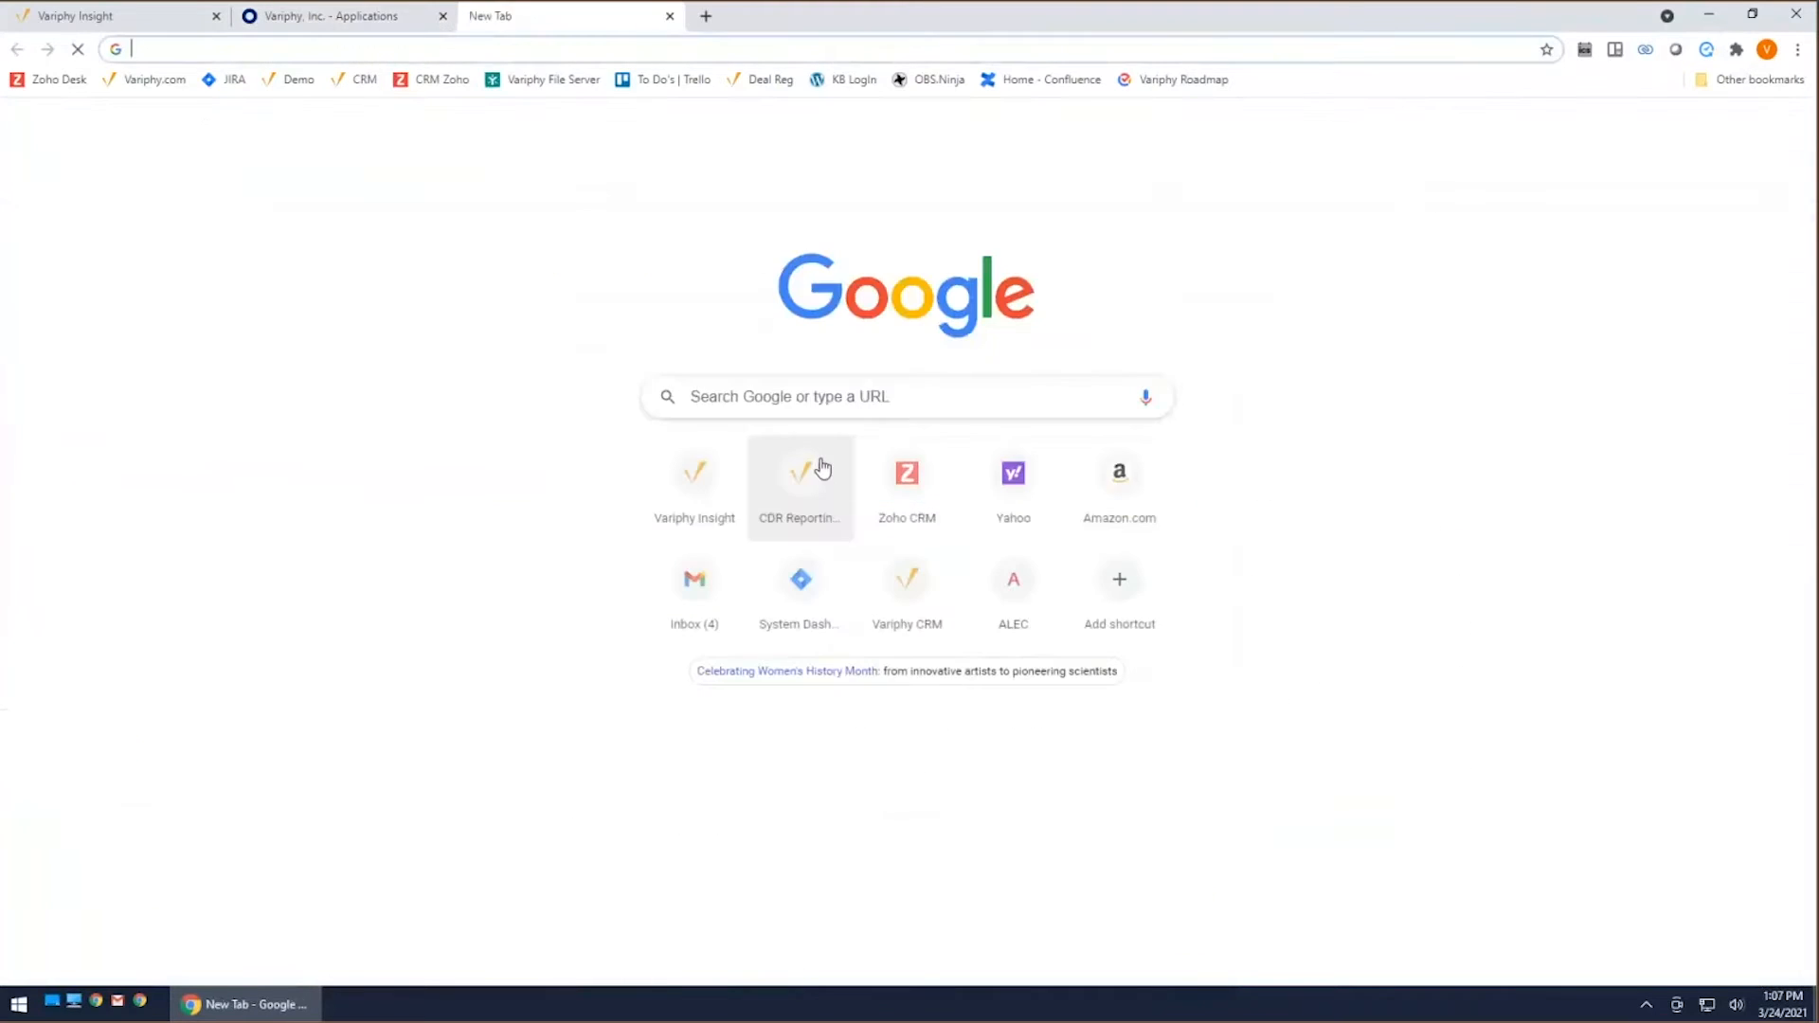
{"action": "left_click", "coordinate": [151, 79]}
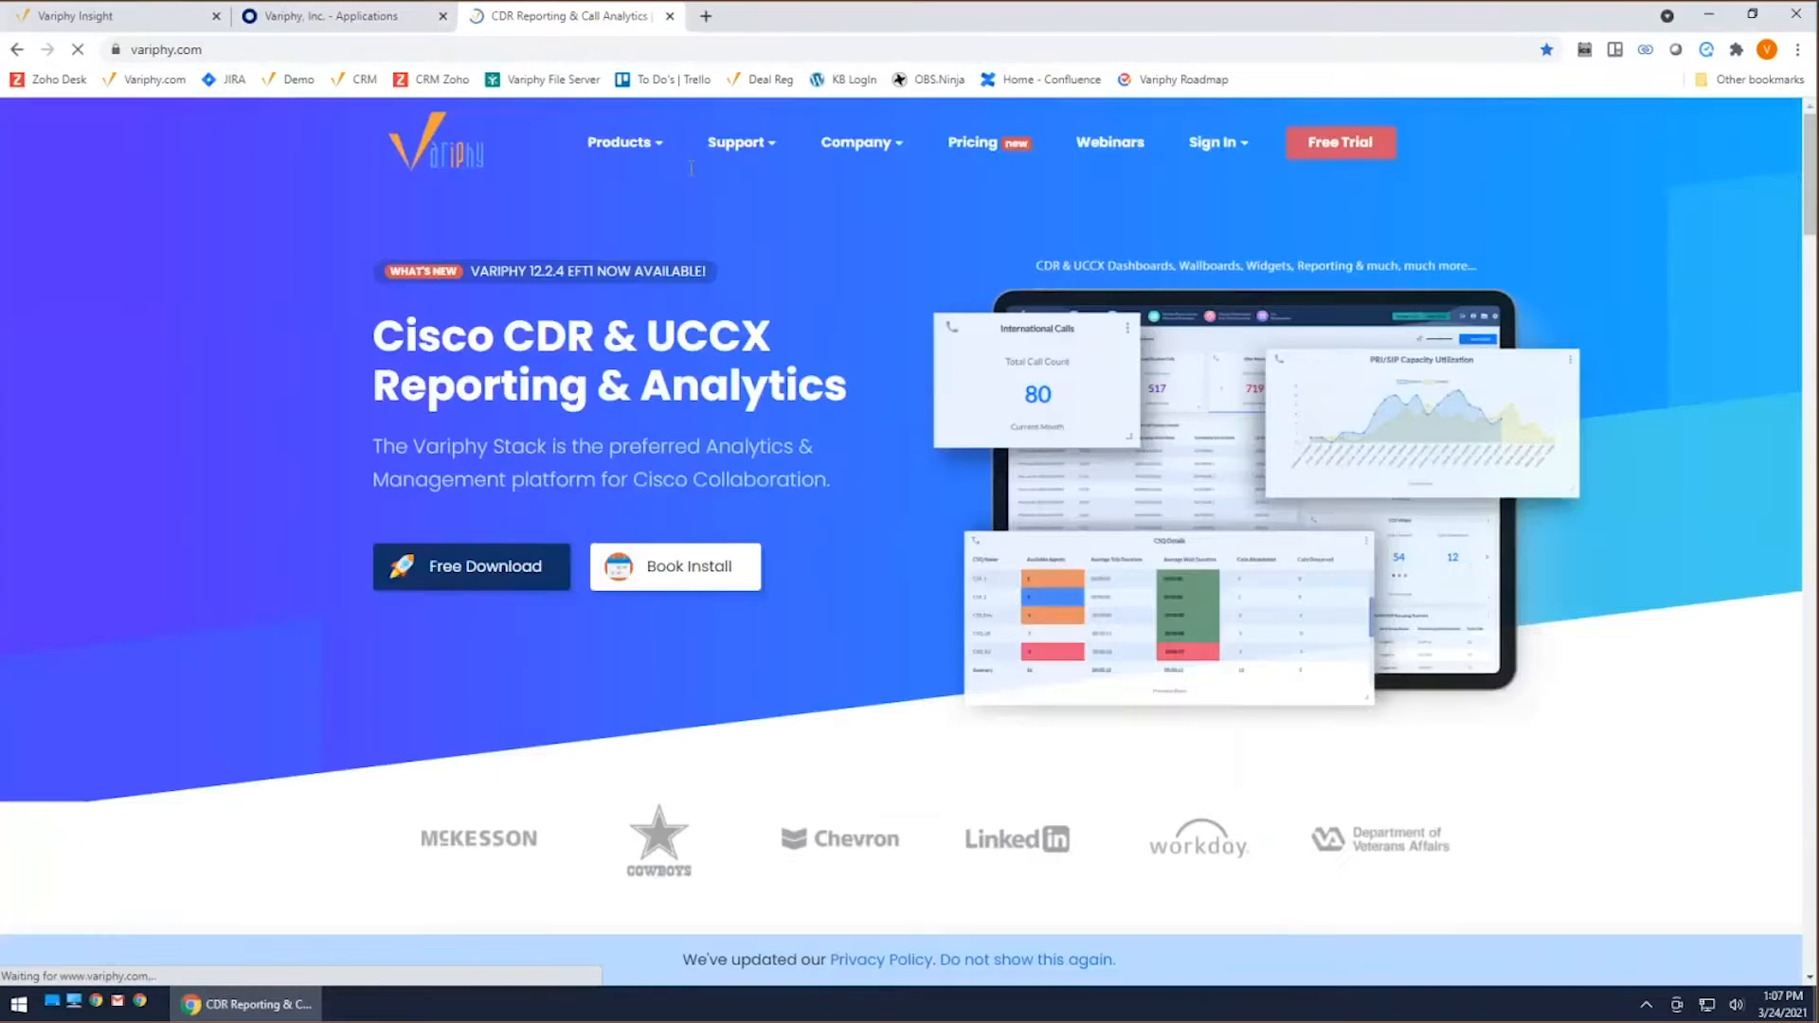
{"action": "mouse_move", "coordinate": [742, 144]}
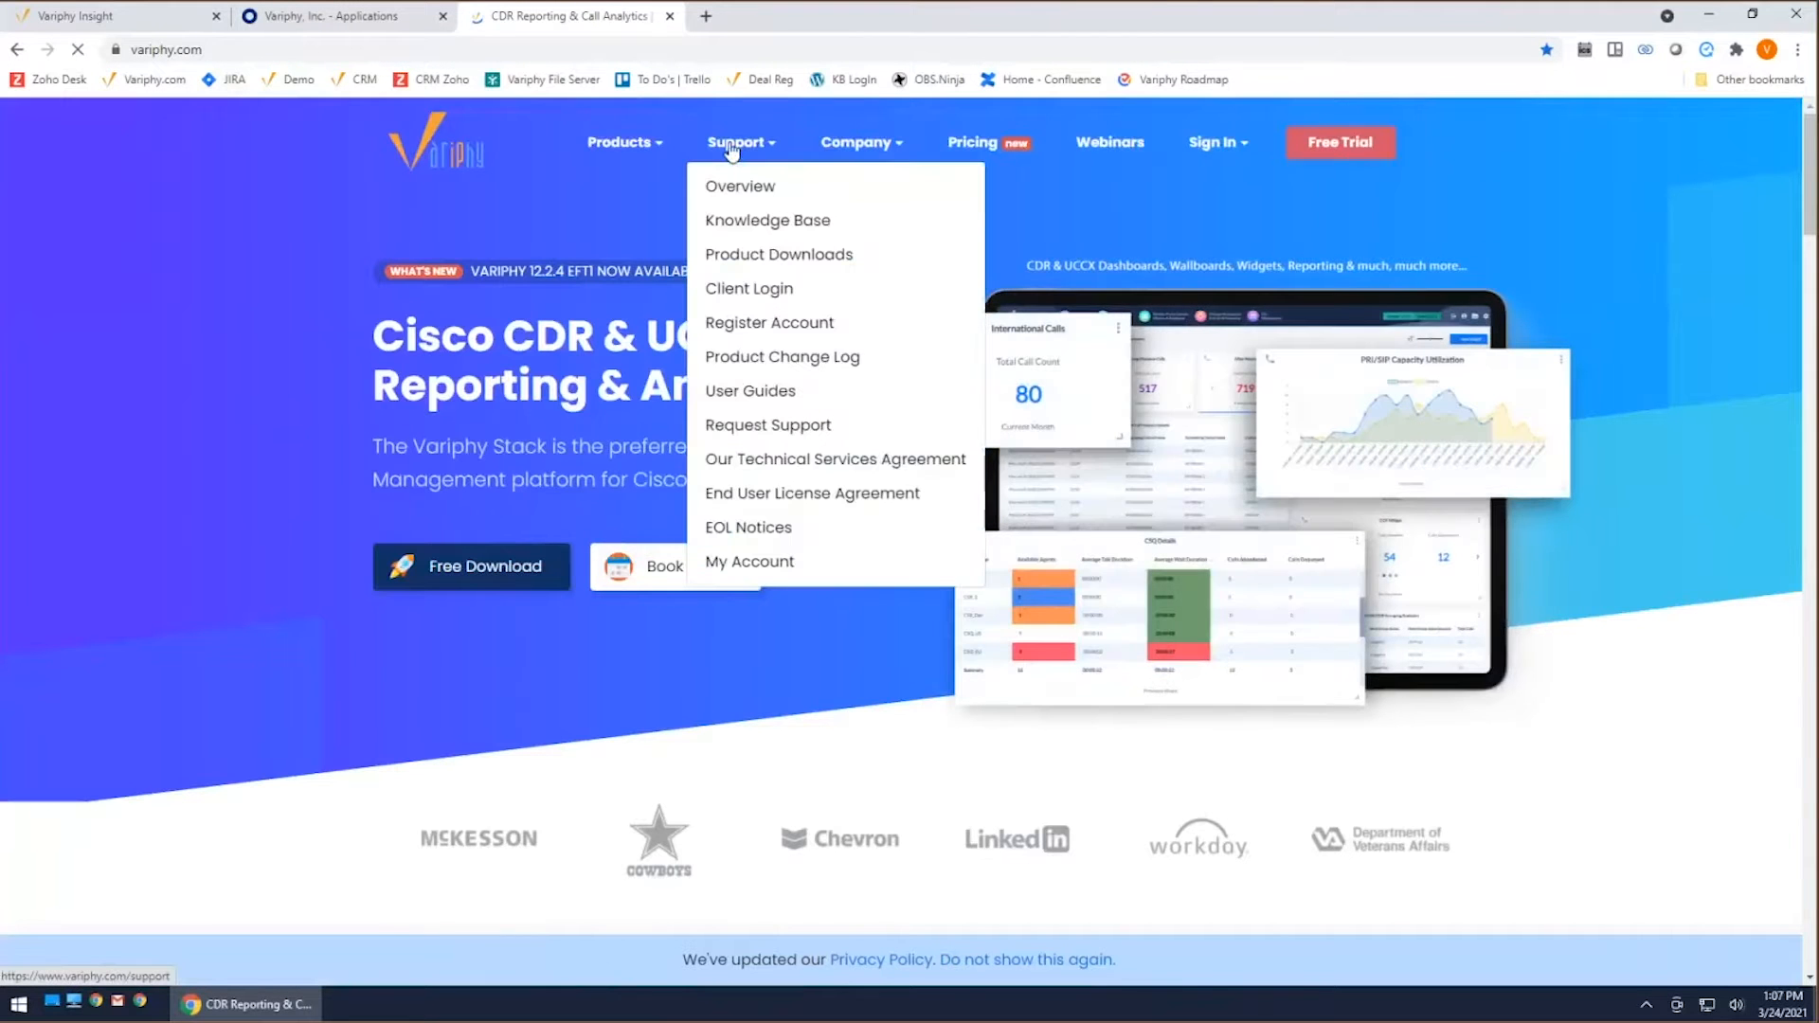
{"action": "left_click", "coordinate": [748, 220]}
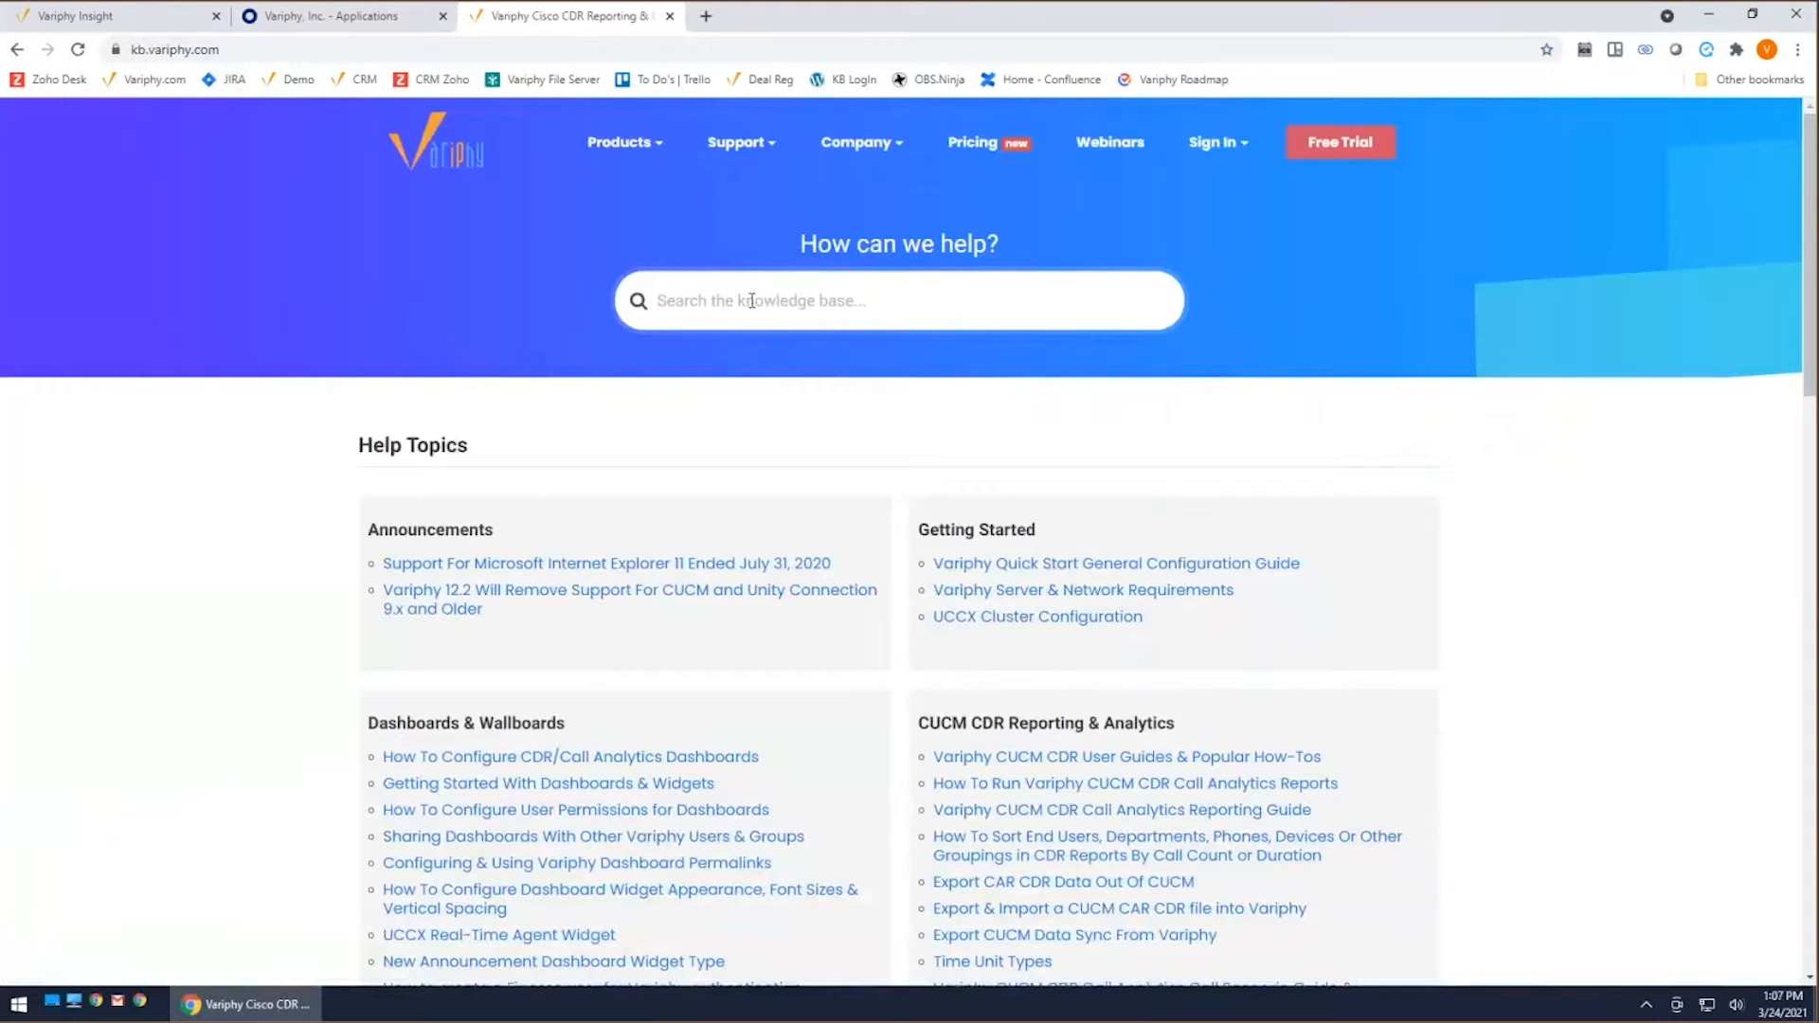
{"action": "mouse_move", "coordinate": [748, 146]}
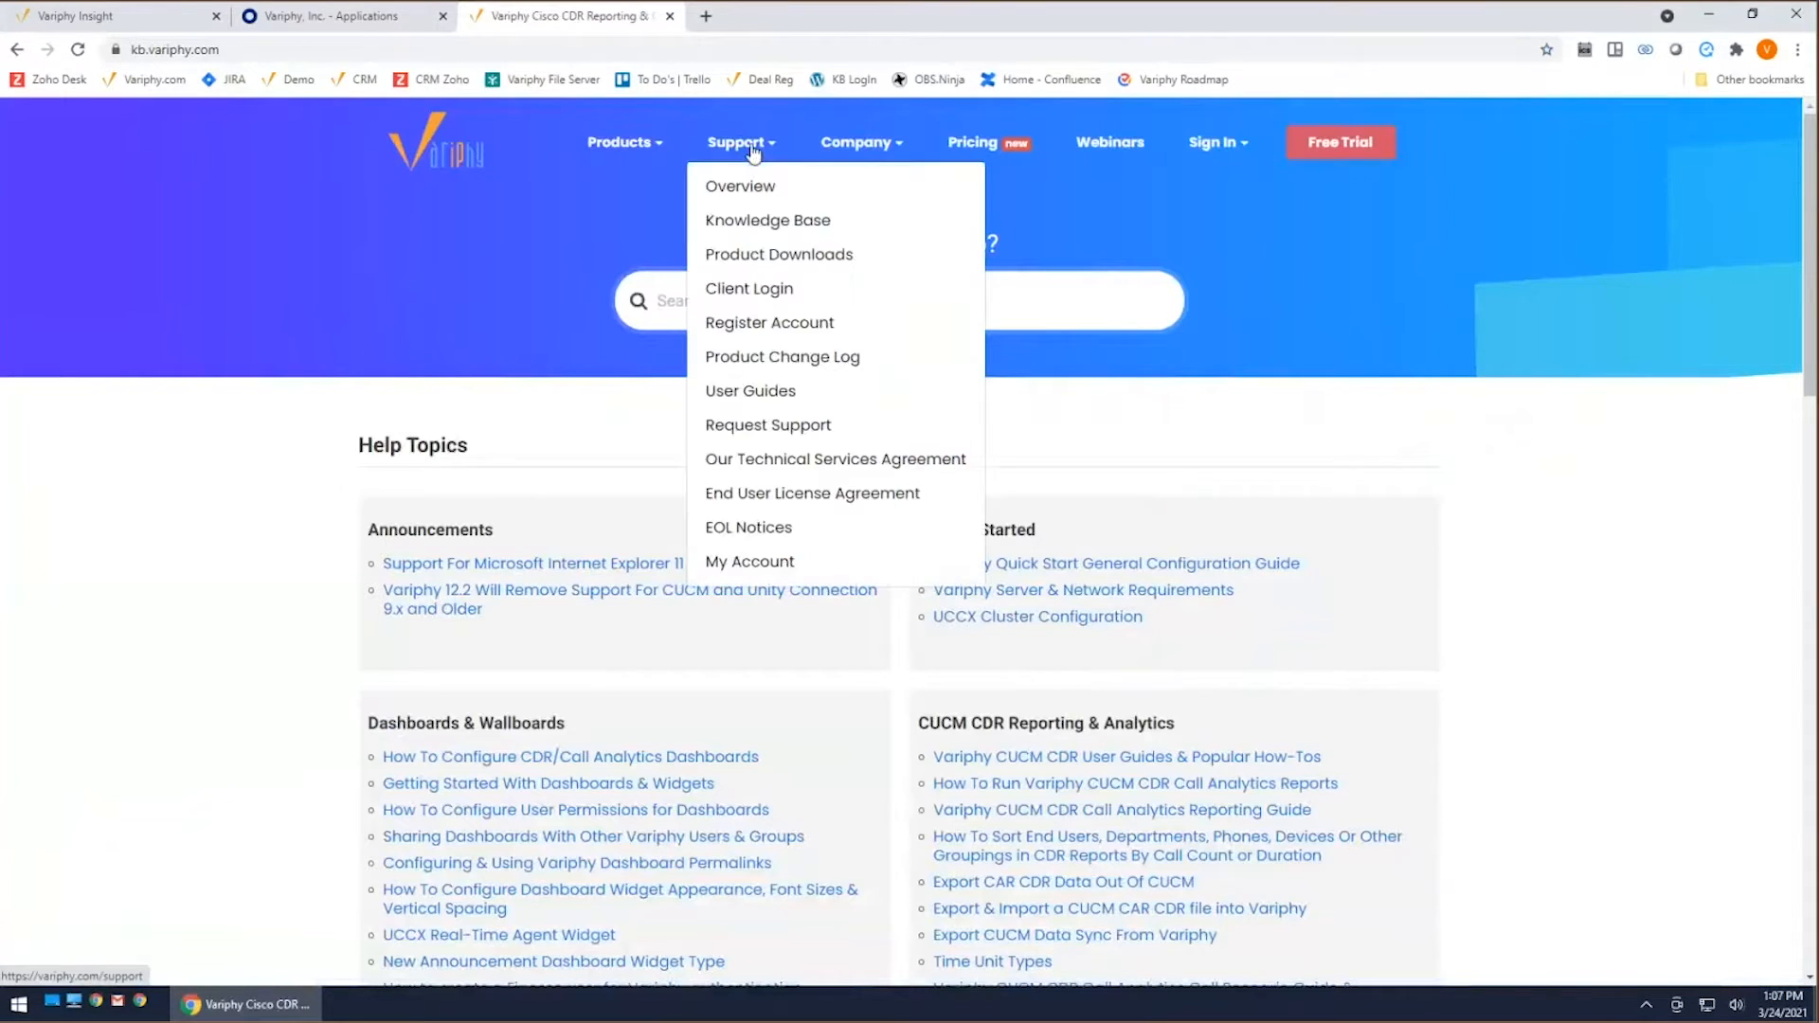
{"action": "left_click", "coordinate": [789, 218]}
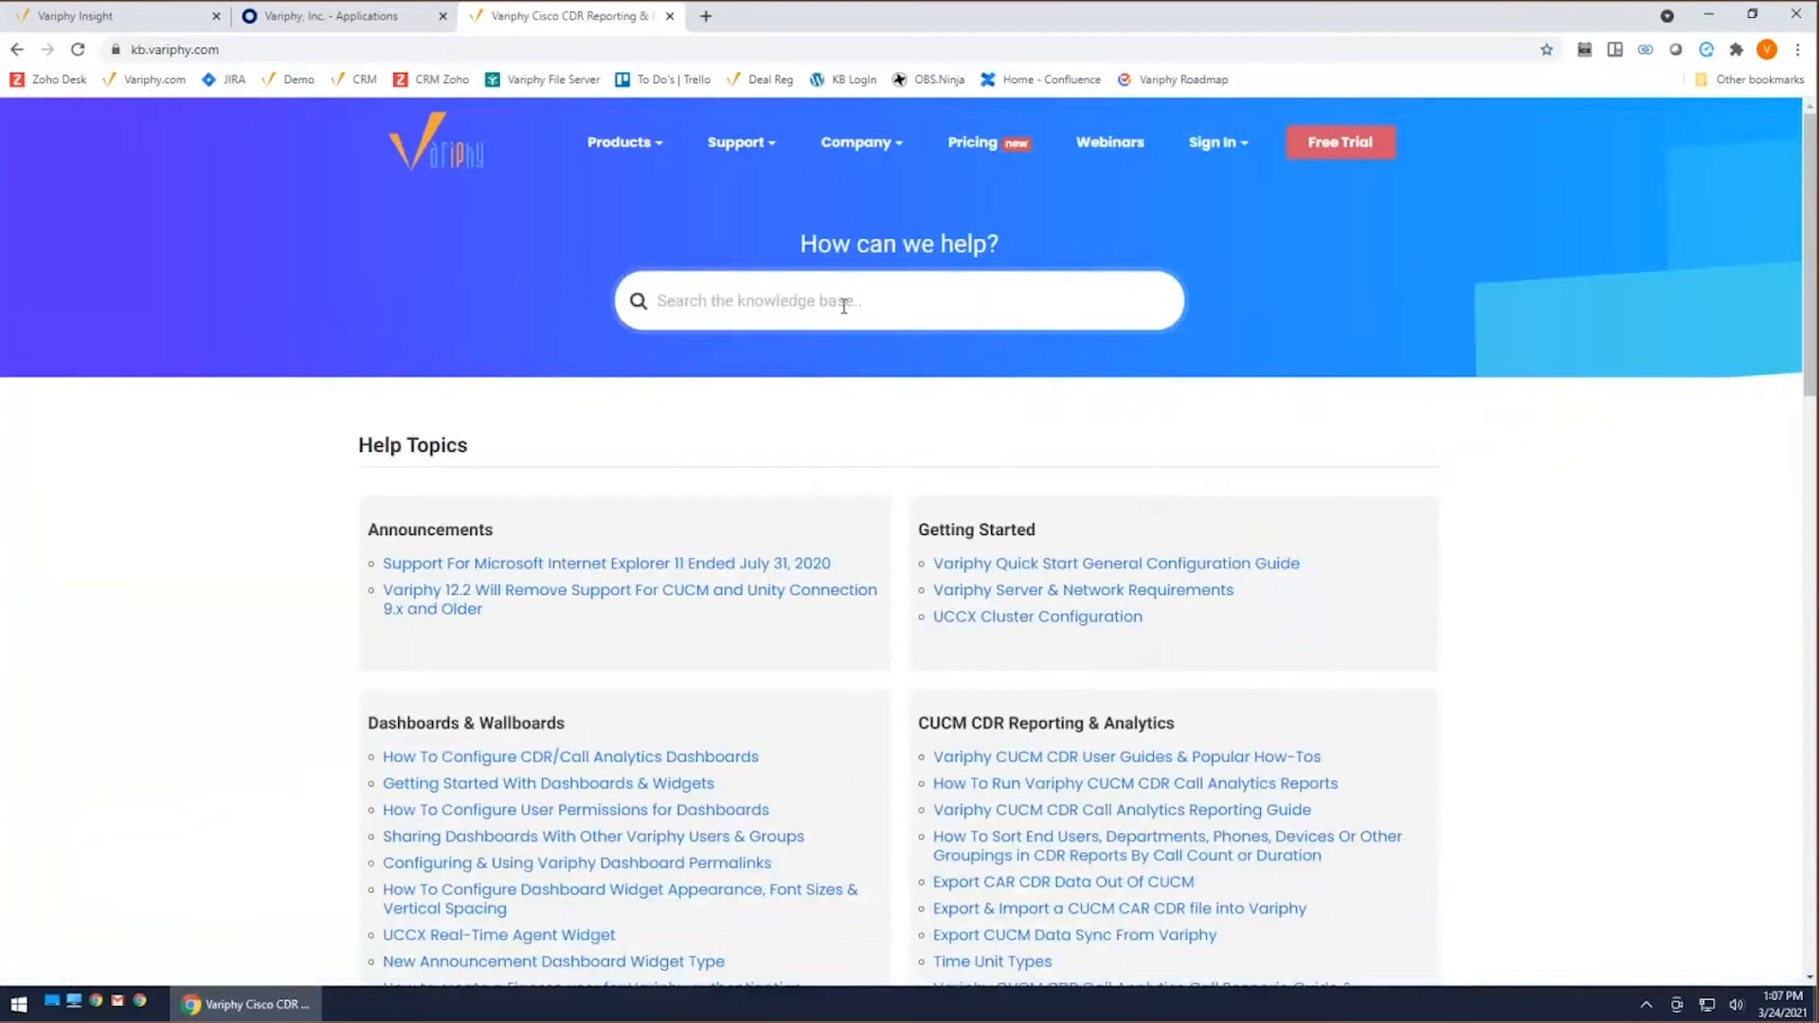
Step: Search the knowledge base for okta and open the article Variphy SAML with Okta
{"action": "type", "text": "okta"}
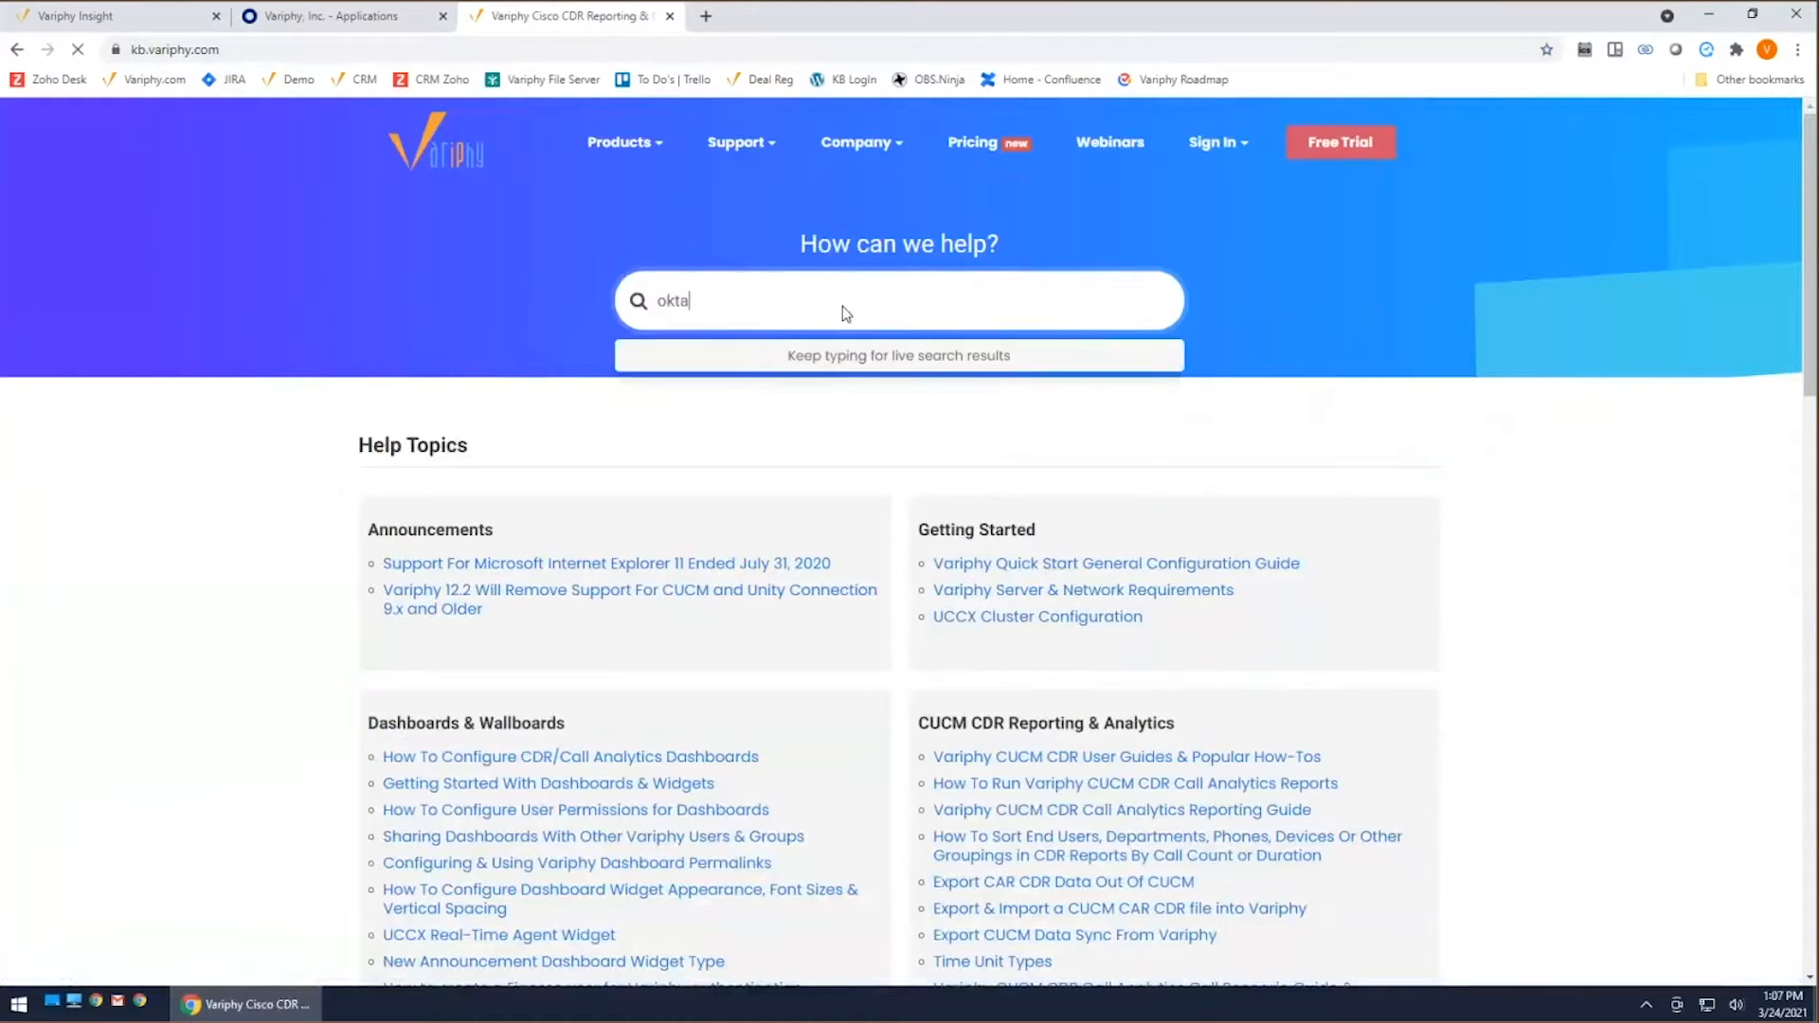
{"action": "key", "text": "Return"}
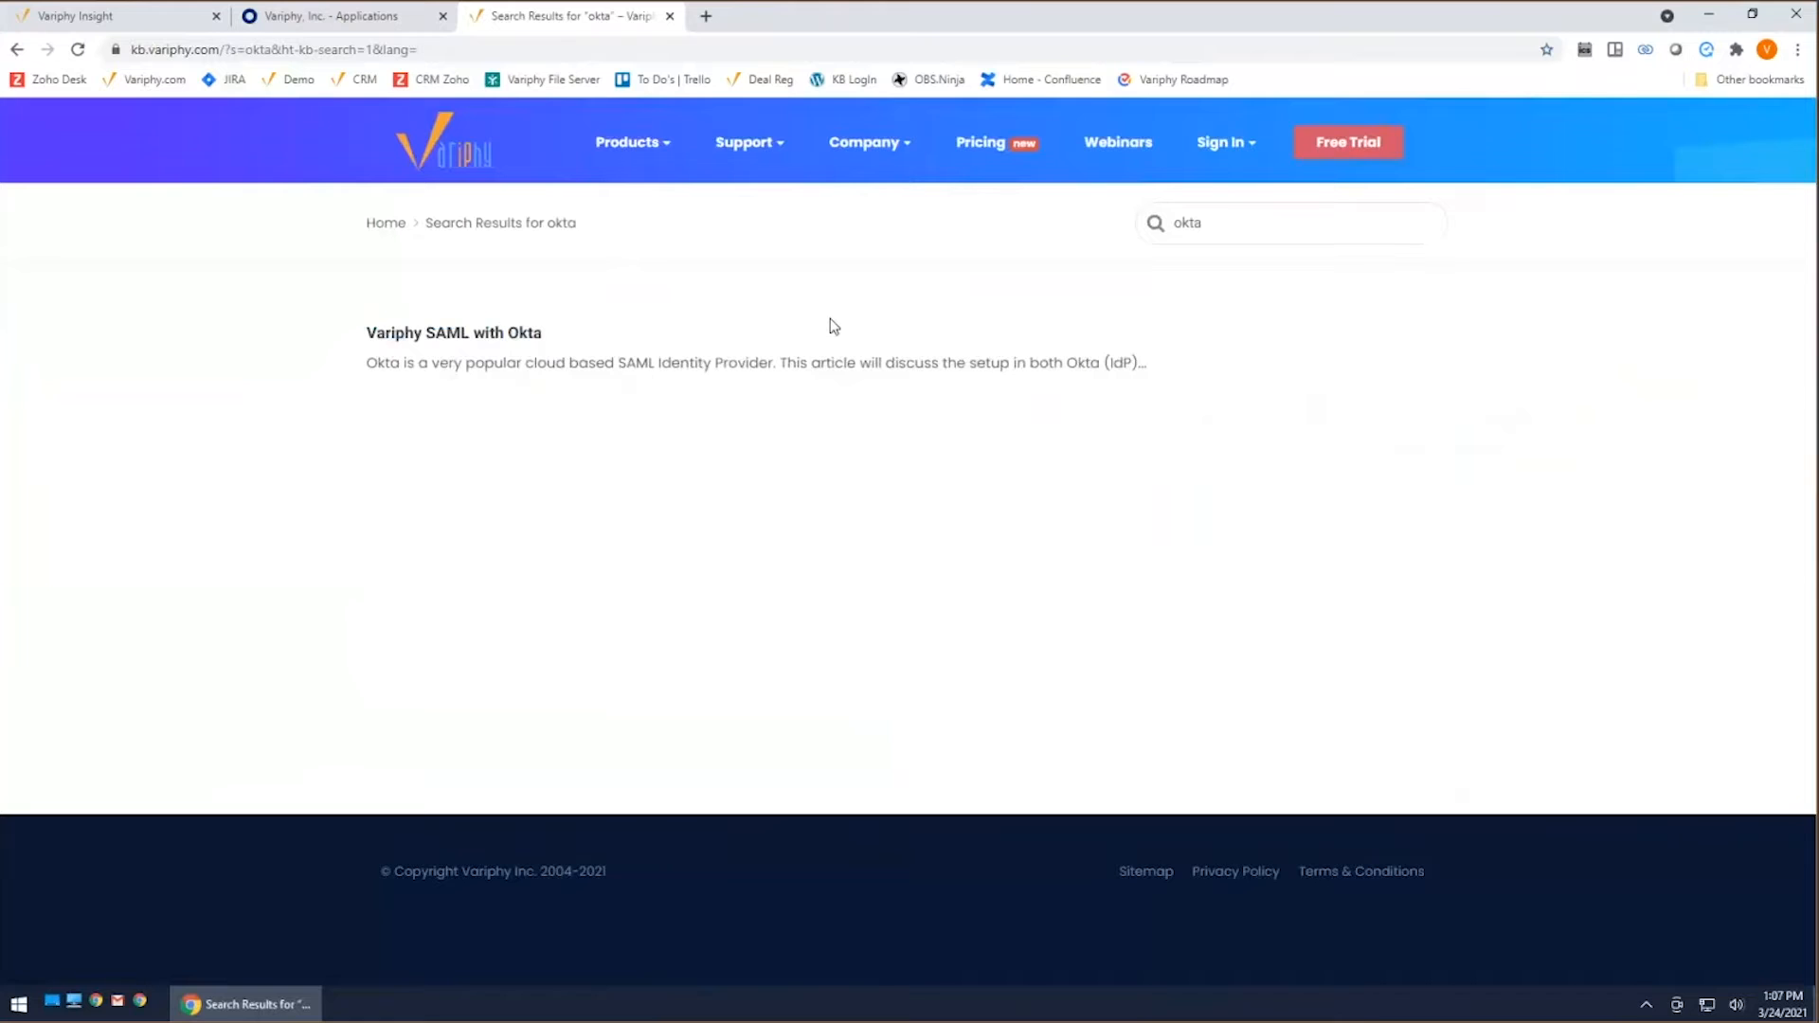
{"action": "left_click", "coordinate": [549, 358]}
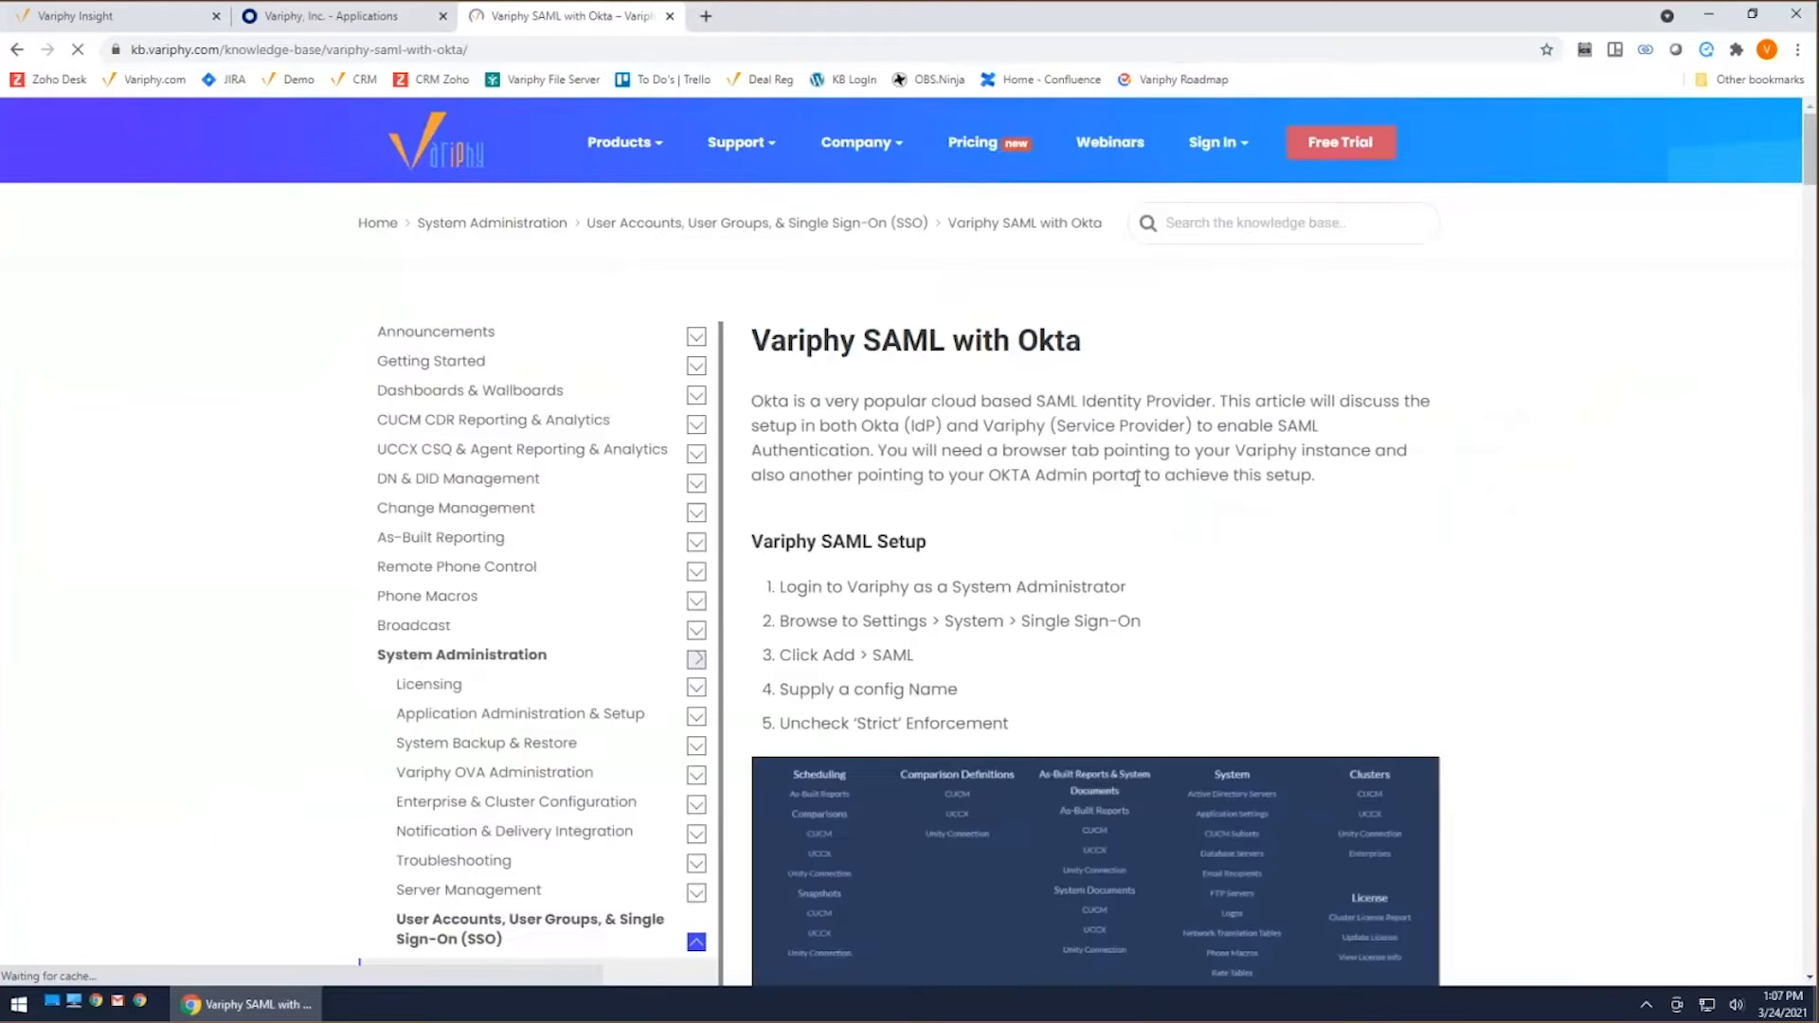
Step: Copy the path /insight/sso/saml/acs from the SAML Settings section of the Variphy SAML with Okta article
{"action": "scroll", "coordinate": [1471, 573], "scroll_direction": "down", "scroll_amount": 4}
{"action": "scroll", "coordinate": [1472, 573], "scroll_direction": "down", "scroll_amount": 1}
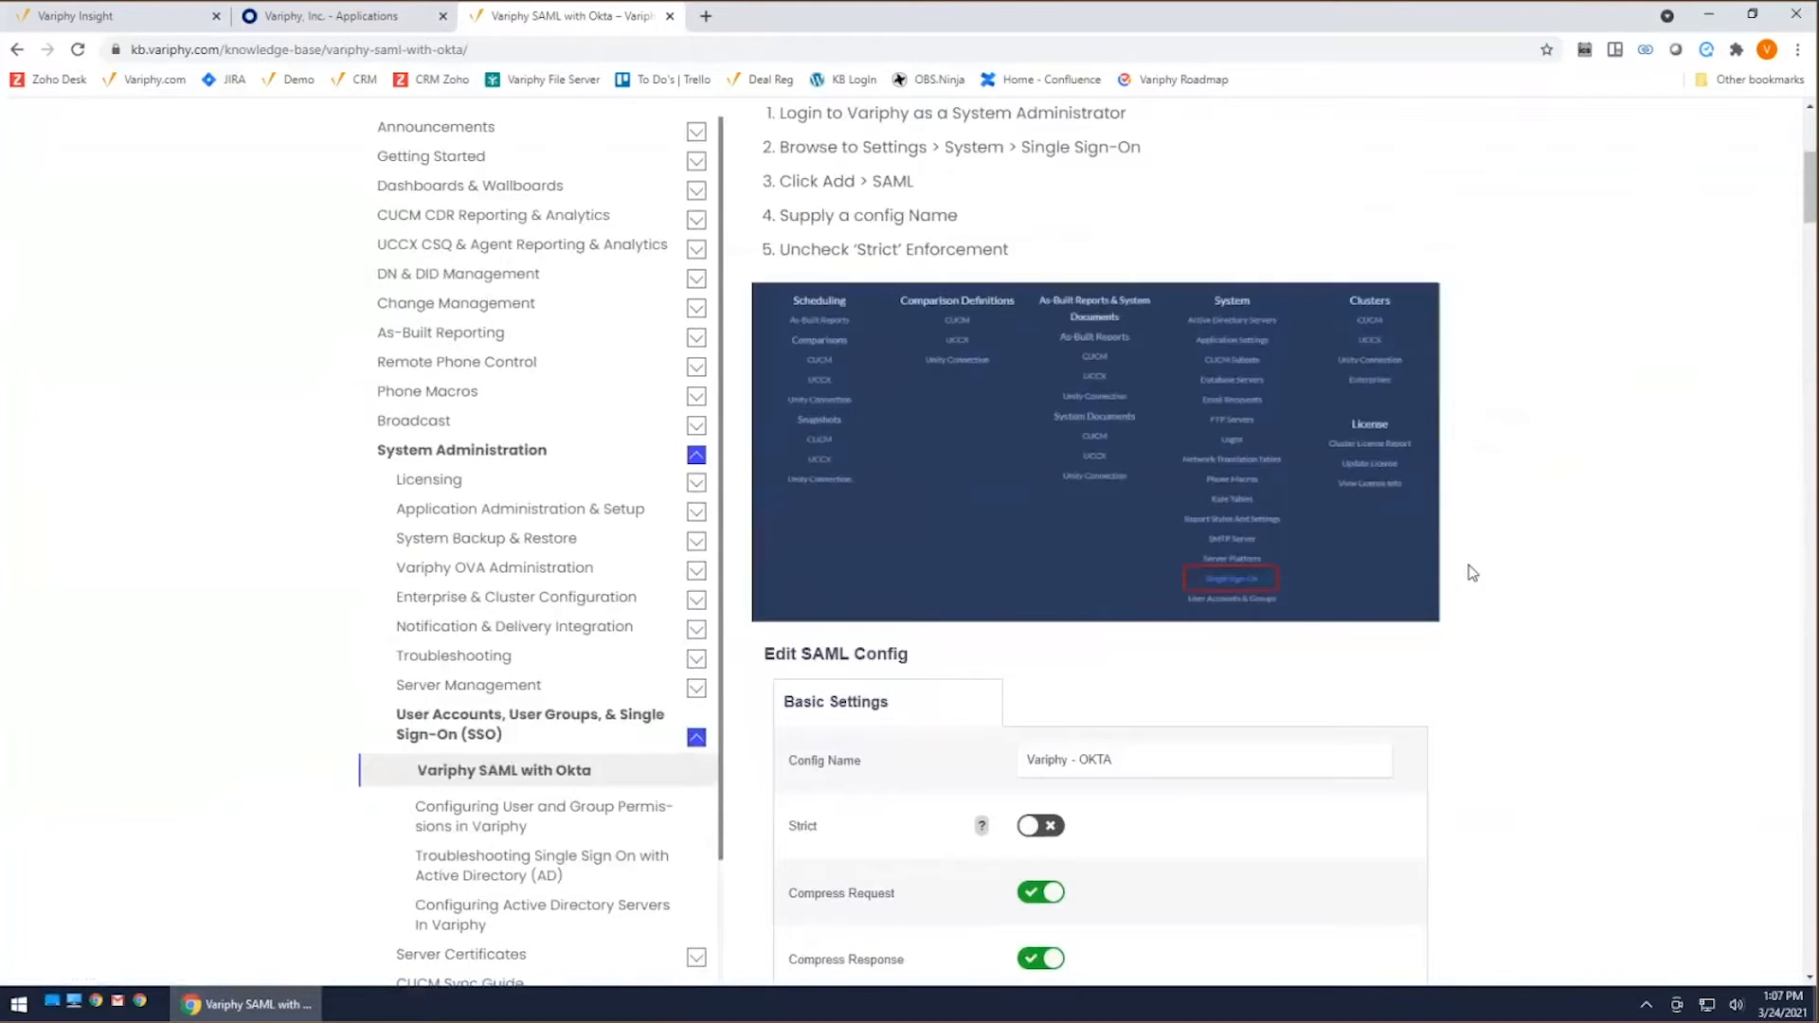
{"action": "scroll", "coordinate": [1472, 573], "scroll_direction": "up", "scroll_amount": 3}
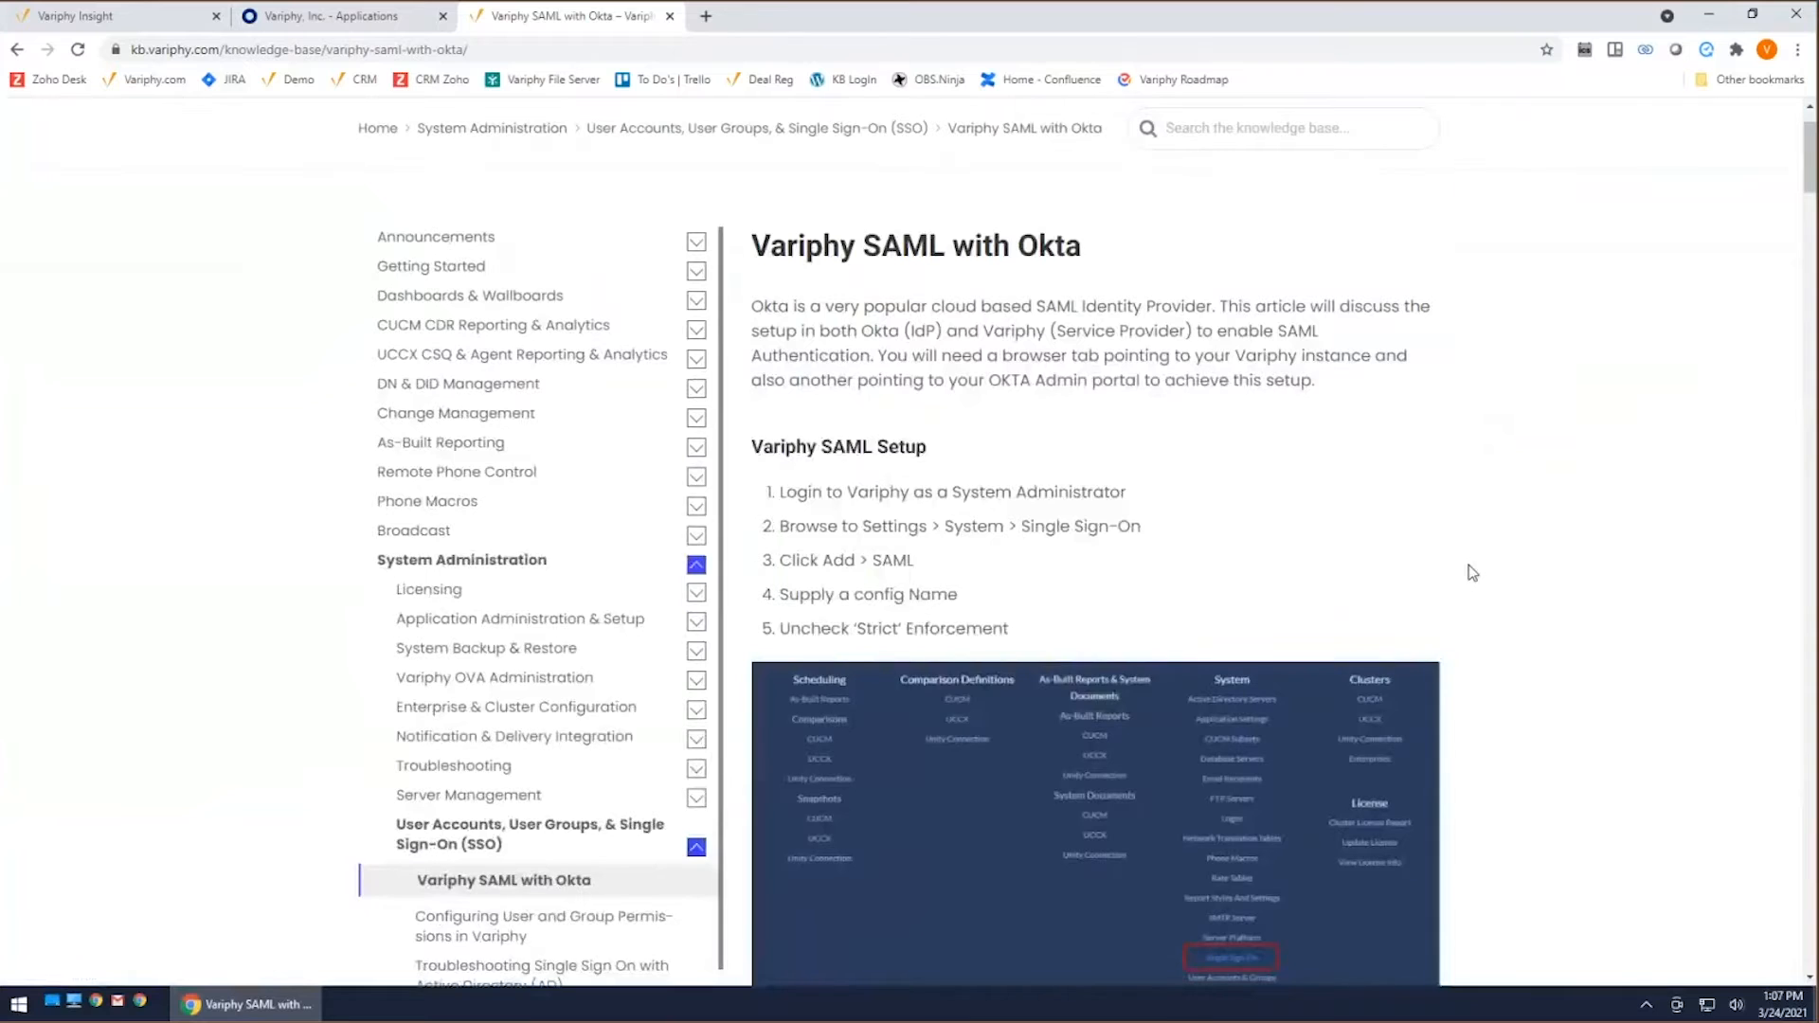
{"action": "left_click", "coordinate": [289, 13]}
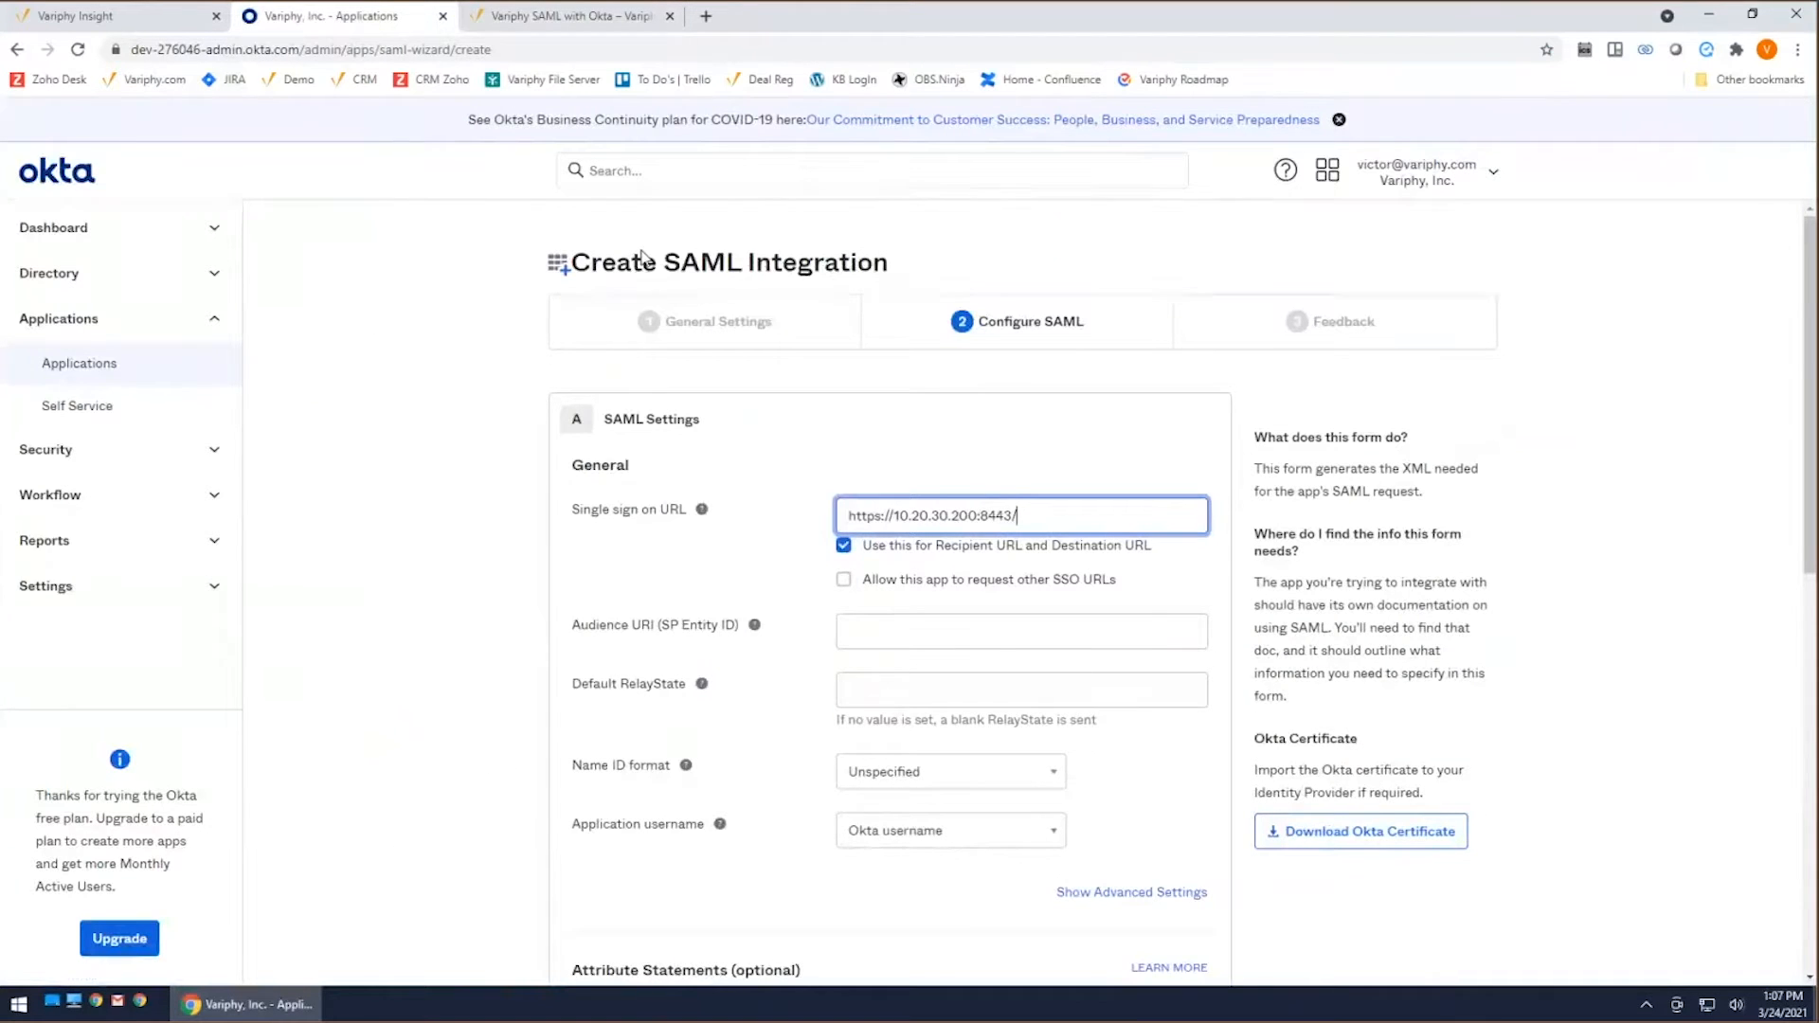
{"action": "left_click", "coordinate": [536, 16]}
{"action": "left_click_drag", "start_coordinate": [1801, 163], "coordinate": [1811, 308]}
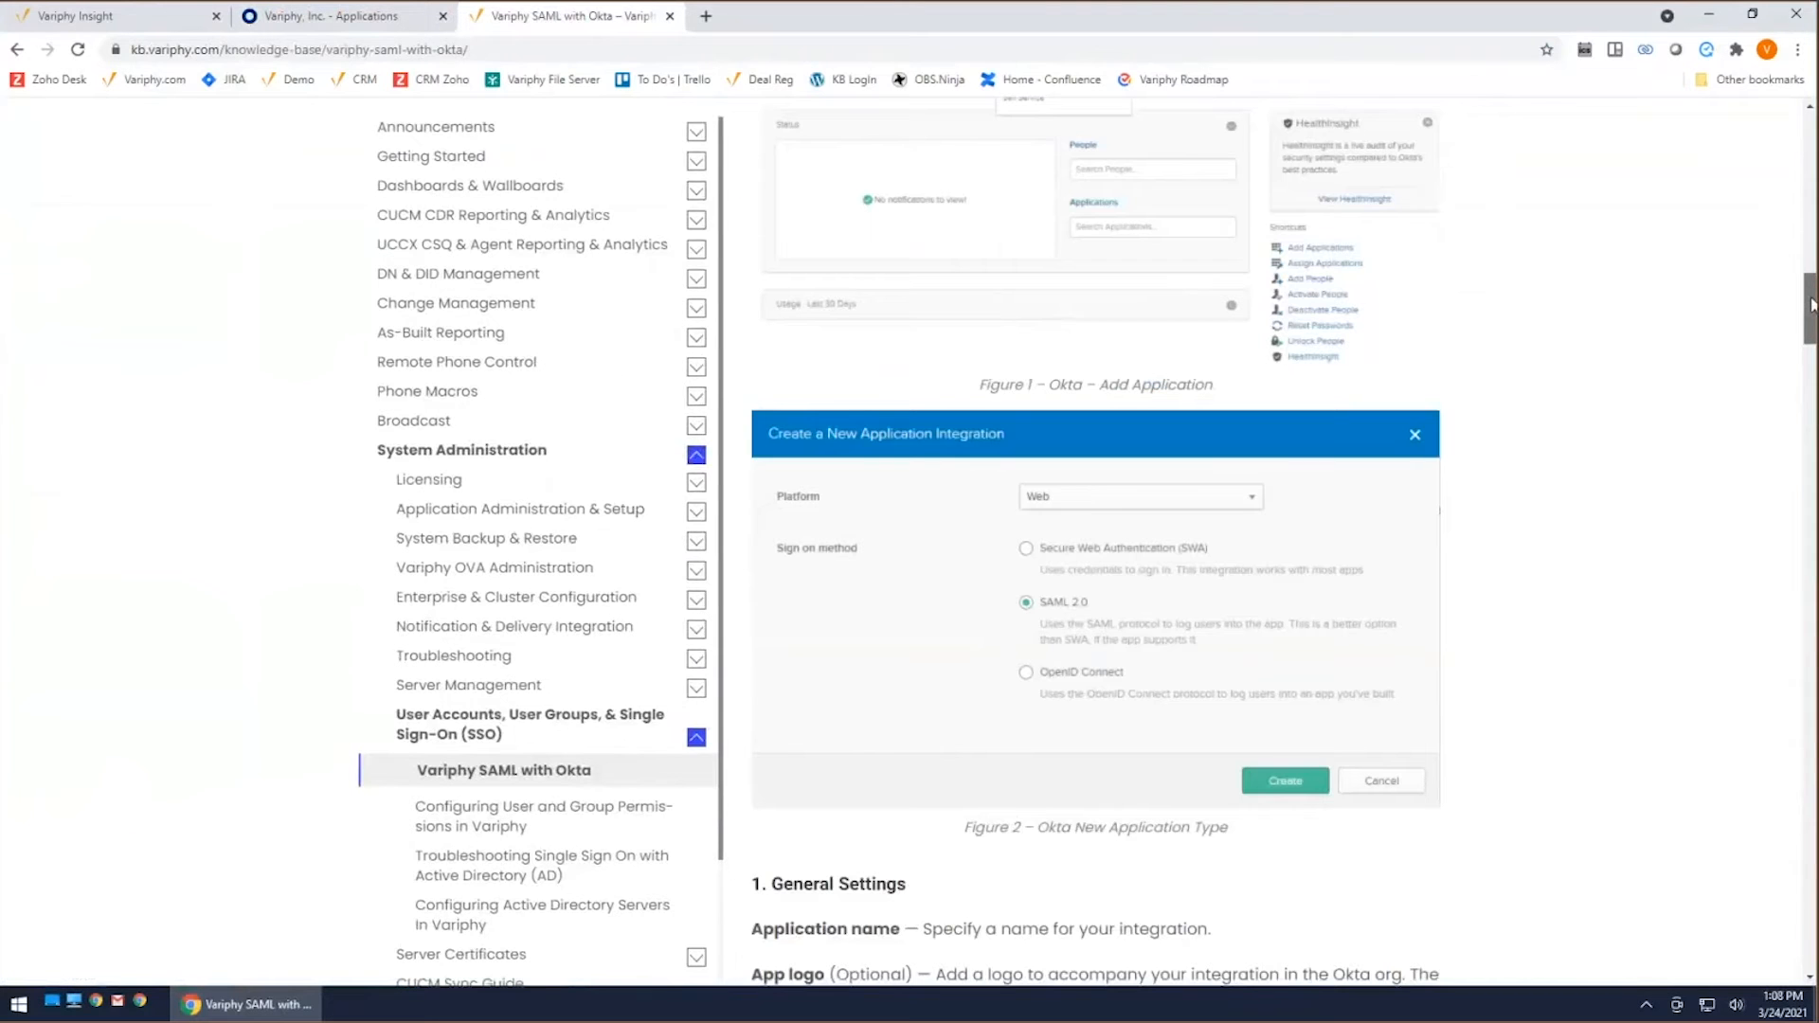
{"action": "scroll", "coordinate": [1509, 472], "scroll_direction": "down", "scroll_amount": 3}
{"action": "scroll", "coordinate": [1538, 476], "scroll_direction": "down", "scroll_amount": 10}
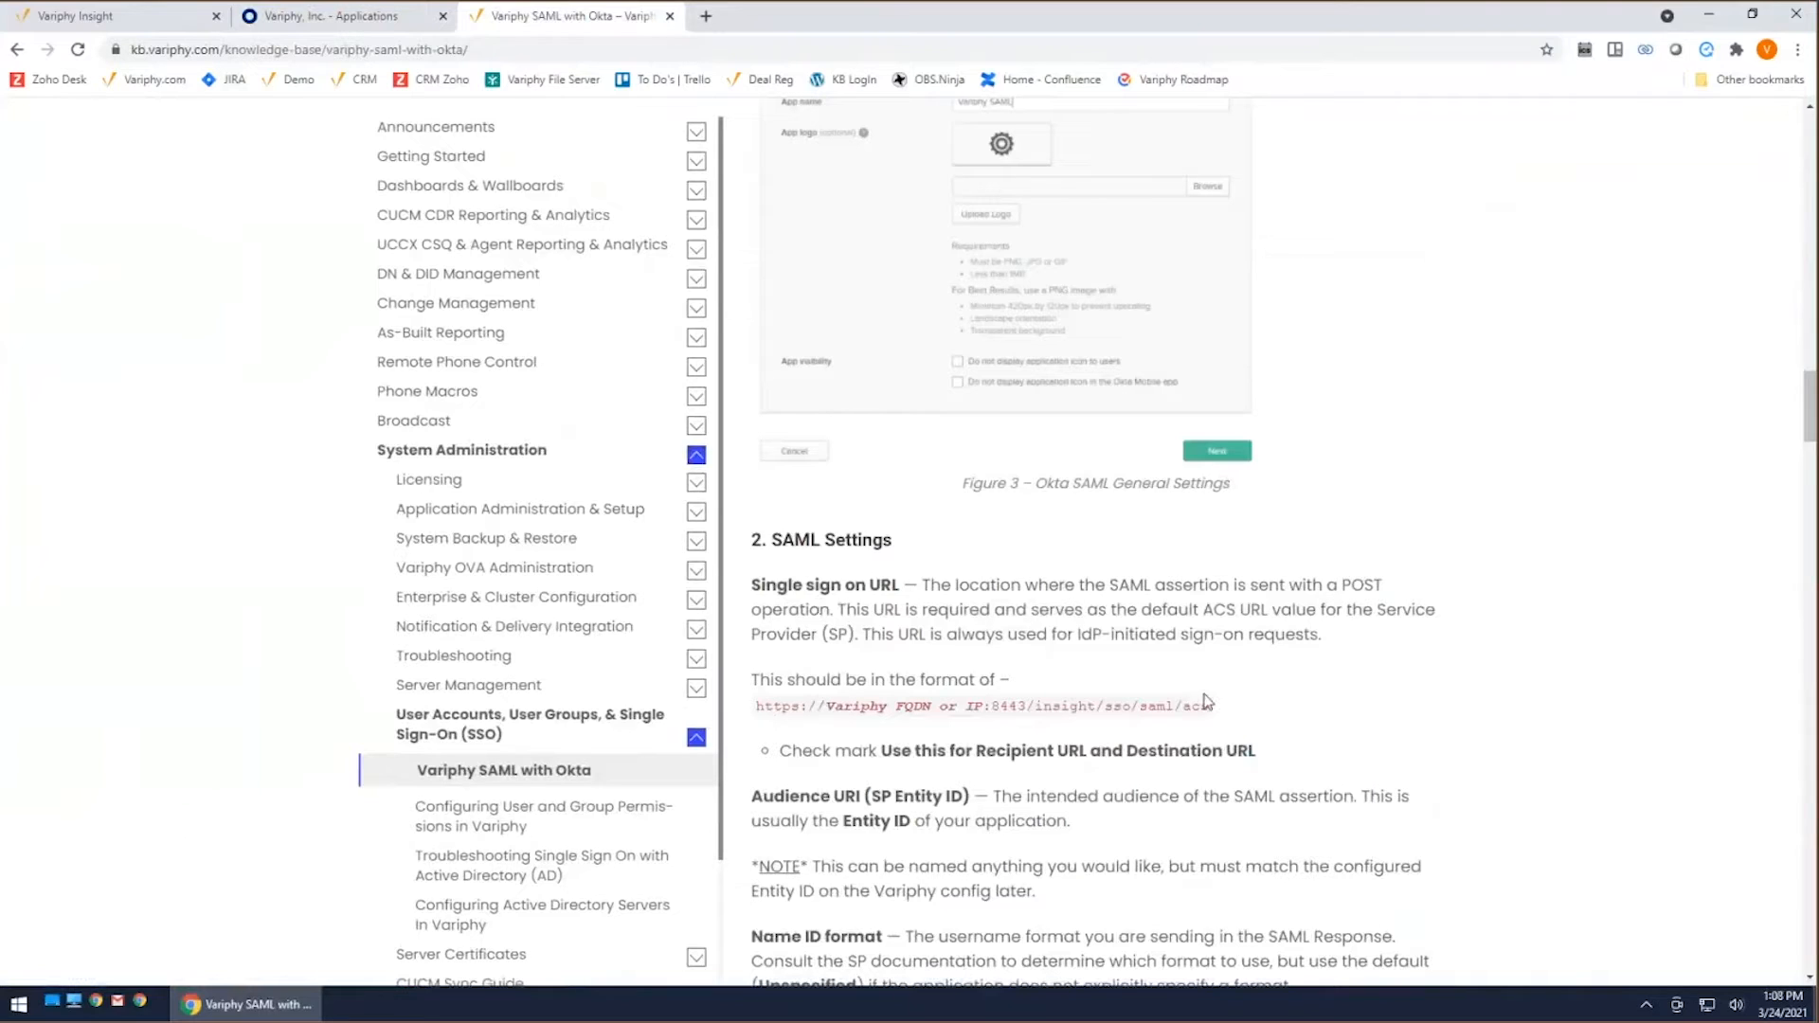
{"action": "left_click_drag", "start_coordinate": [1210, 708], "coordinate": [1026, 706]}
{"action": "key", "text": "ctrl+c"}
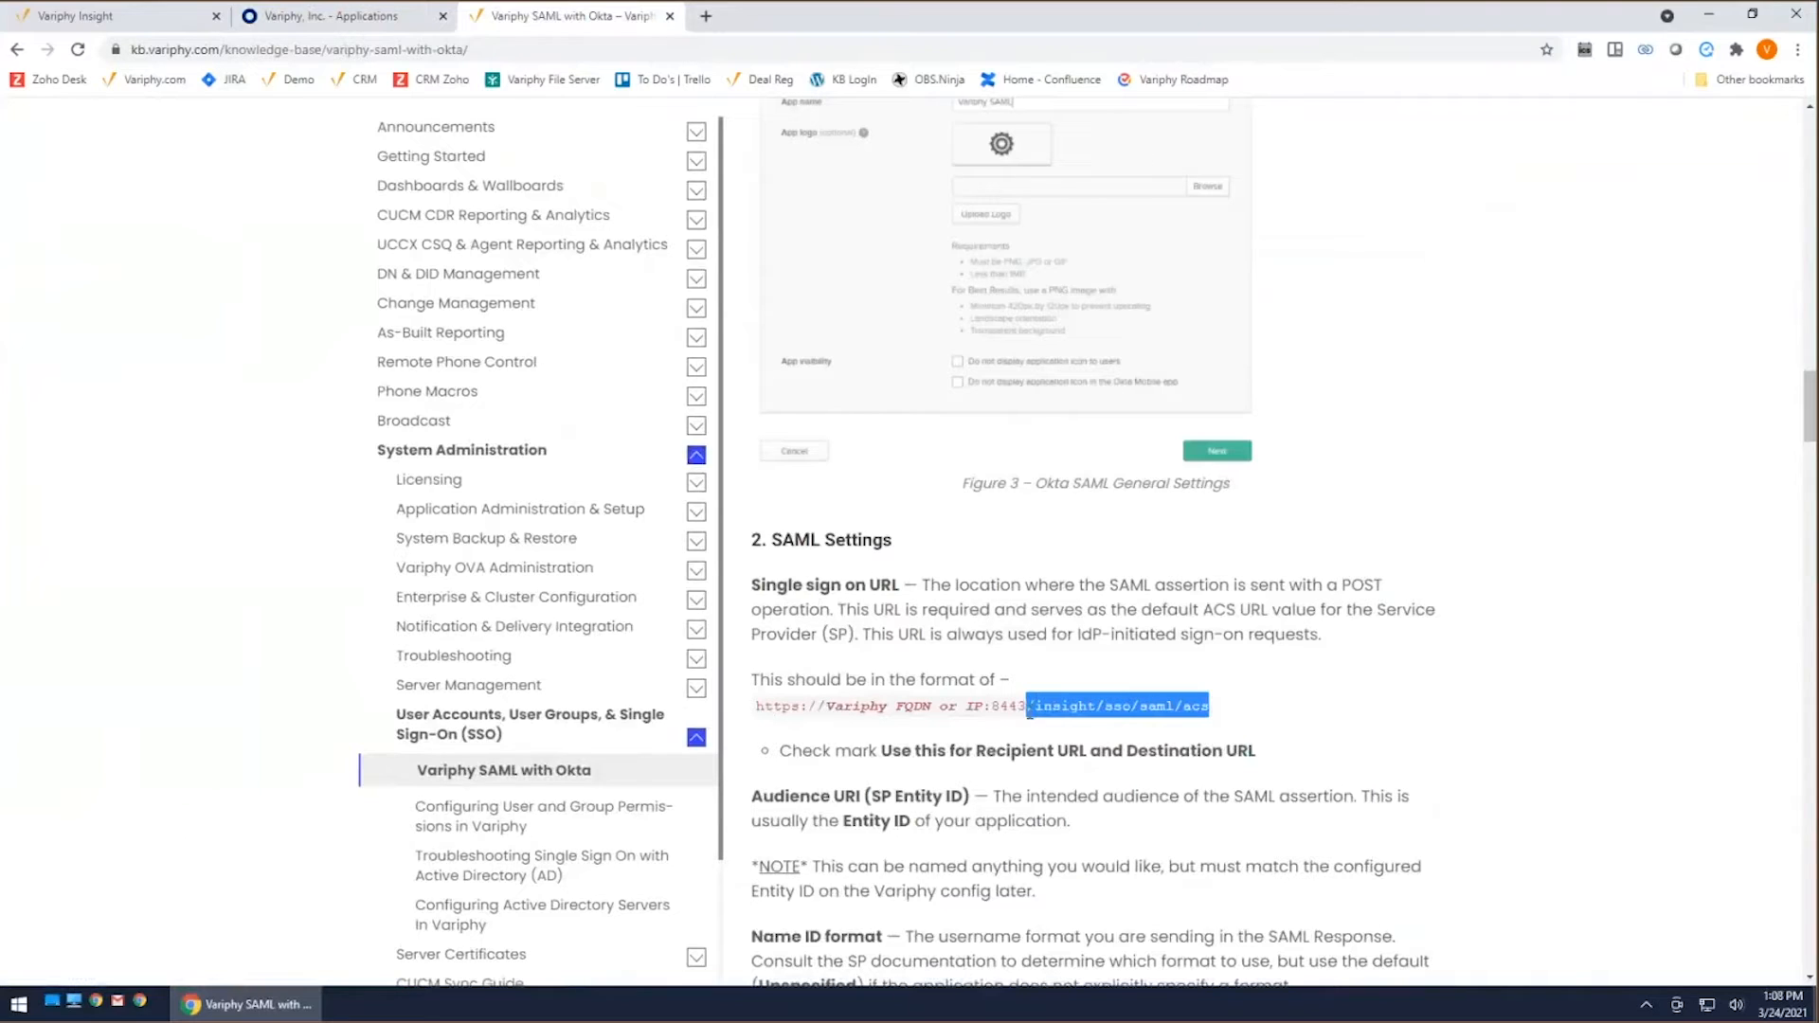
{"action": "right_click", "coordinate": [1133, 717]}
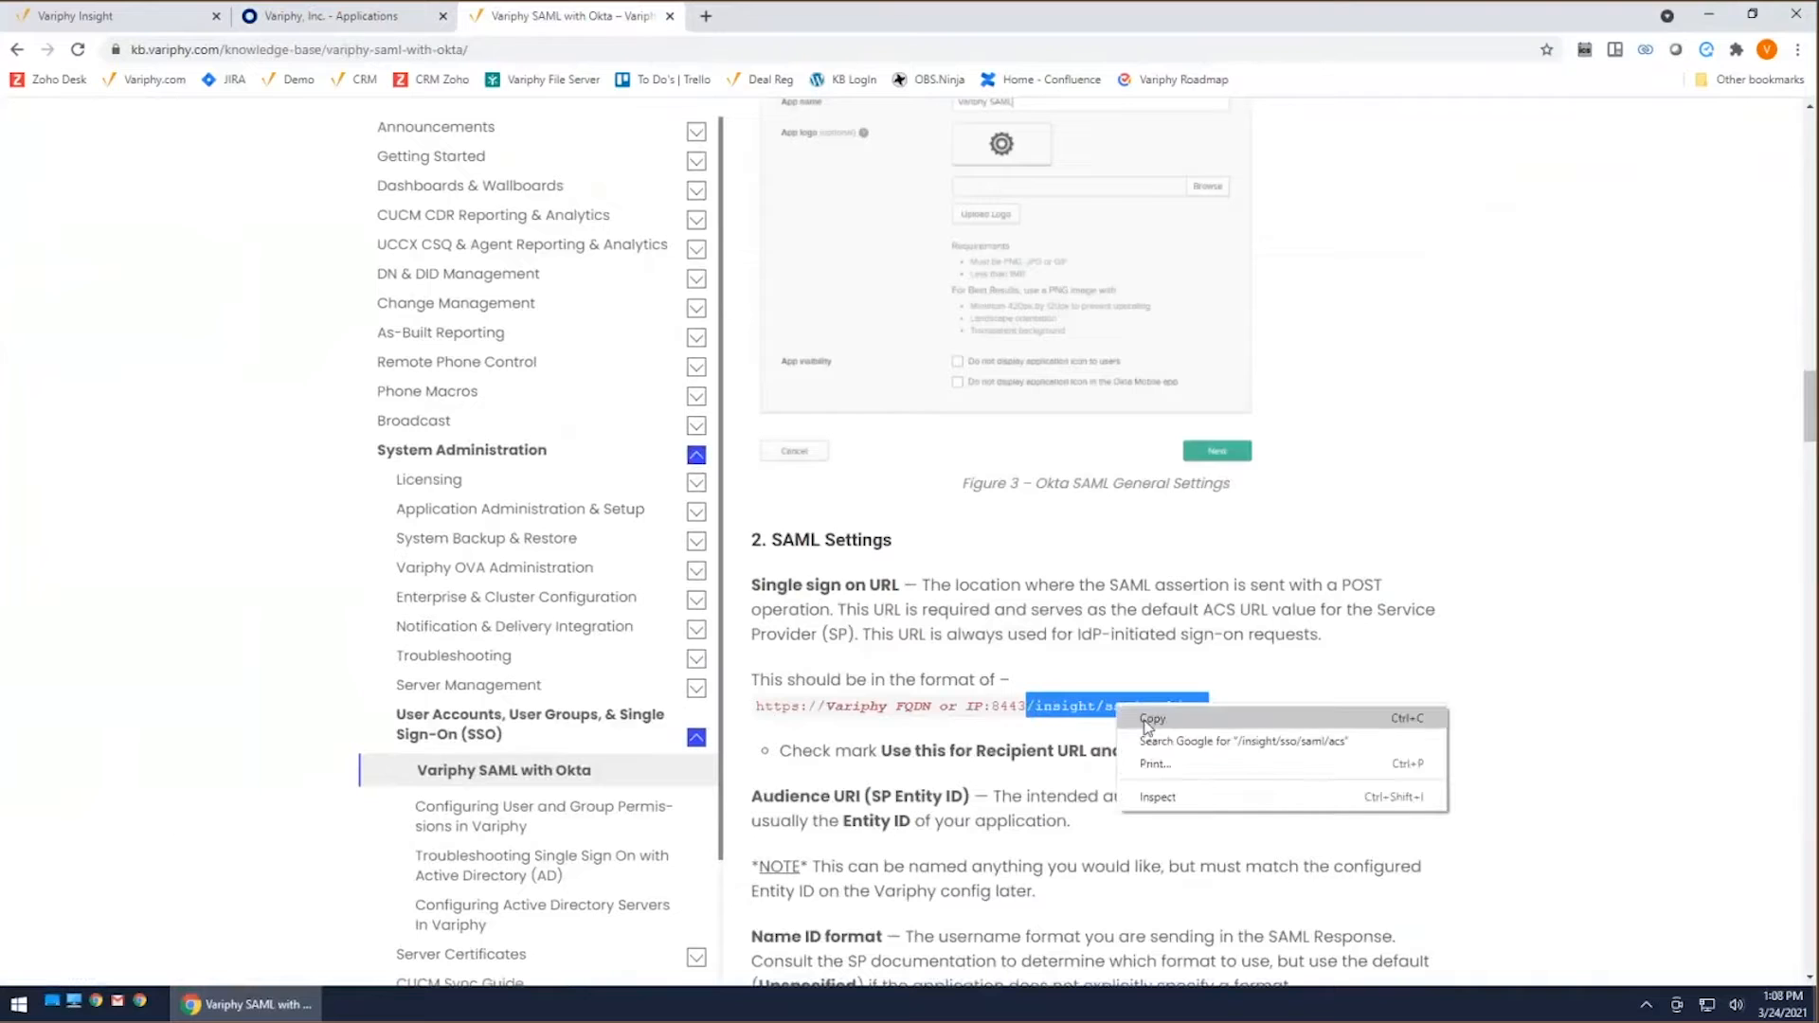
{"action": "left_click", "coordinate": [1150, 718]}
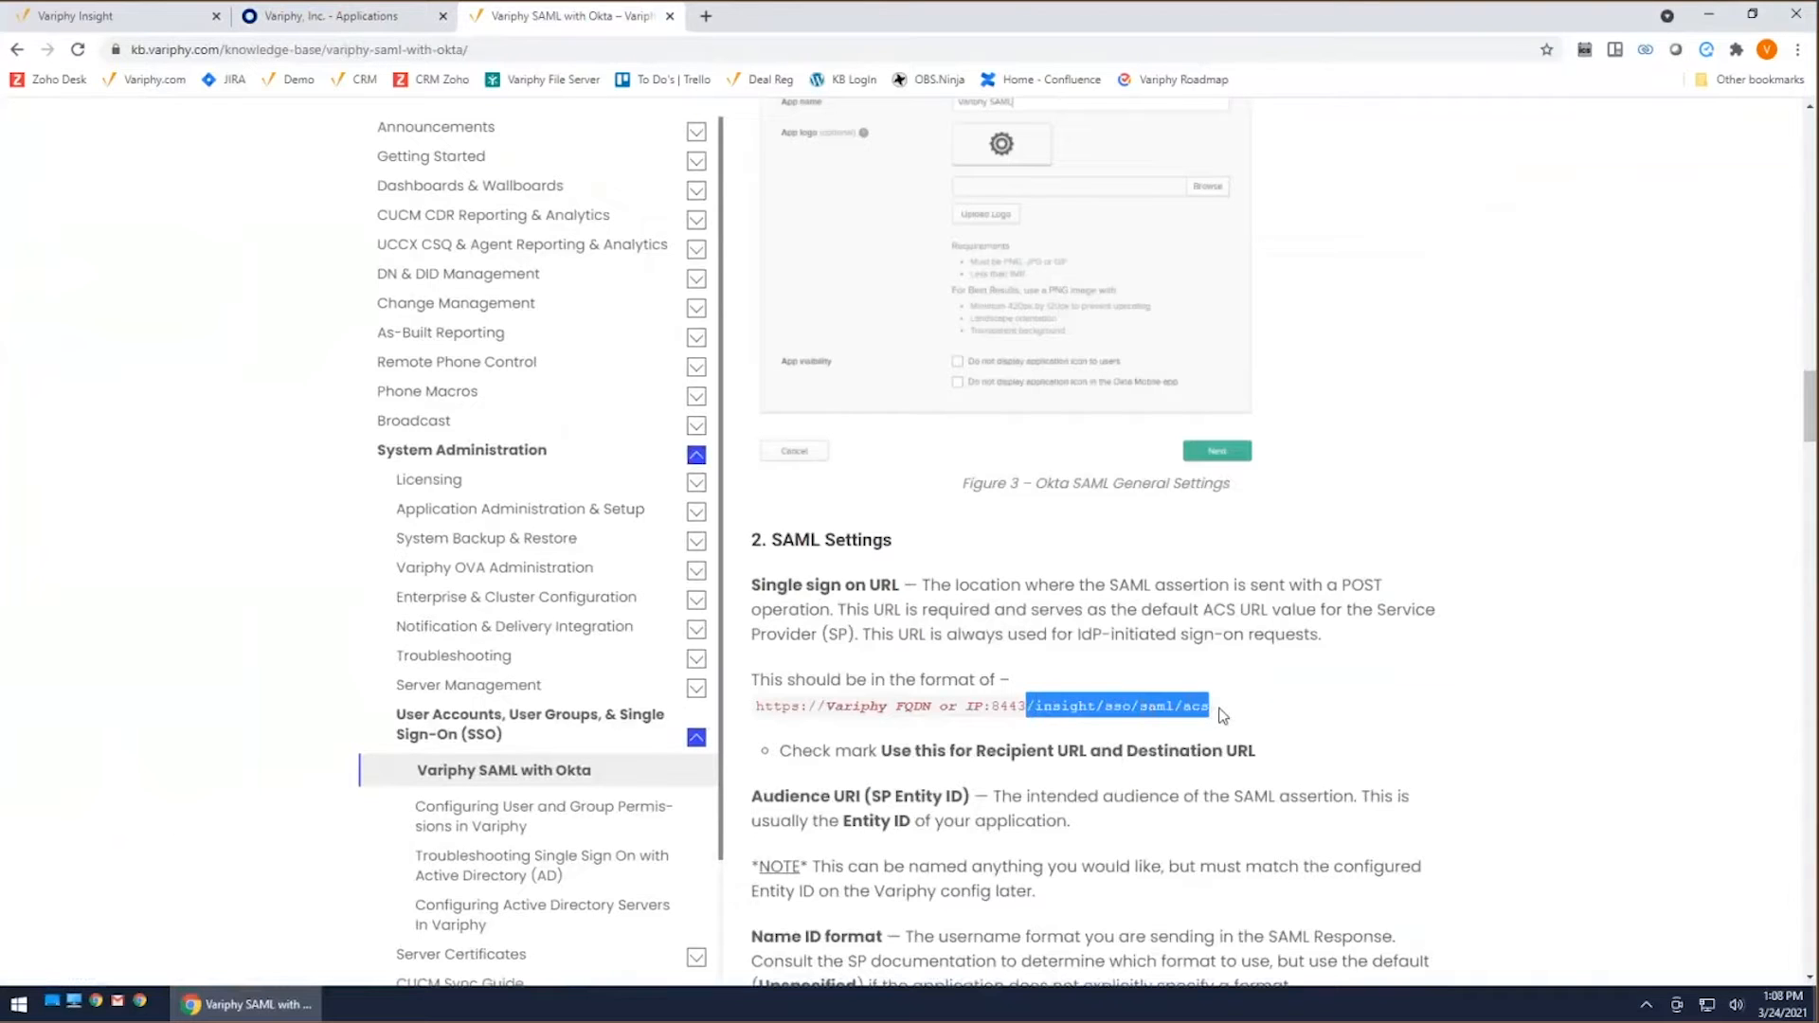
{"action": "left_click", "coordinate": [365, 19]}
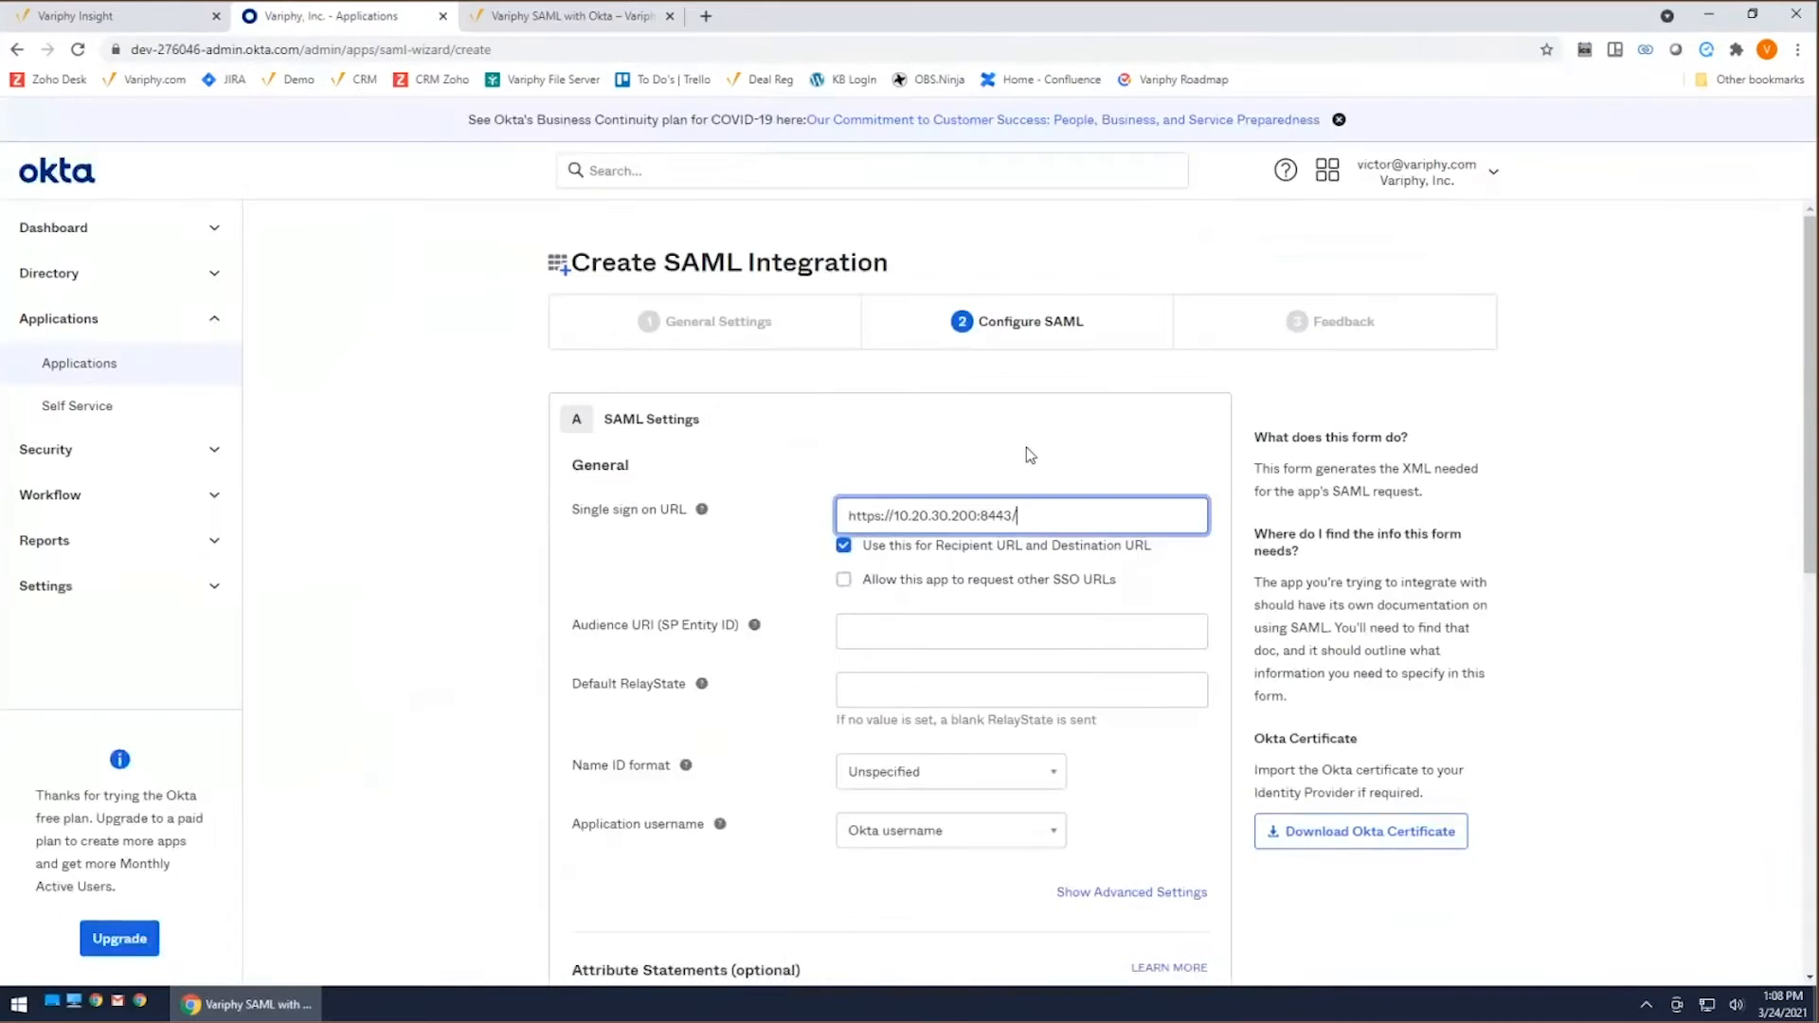
{"action": "key", "text": "ctrl+v"}
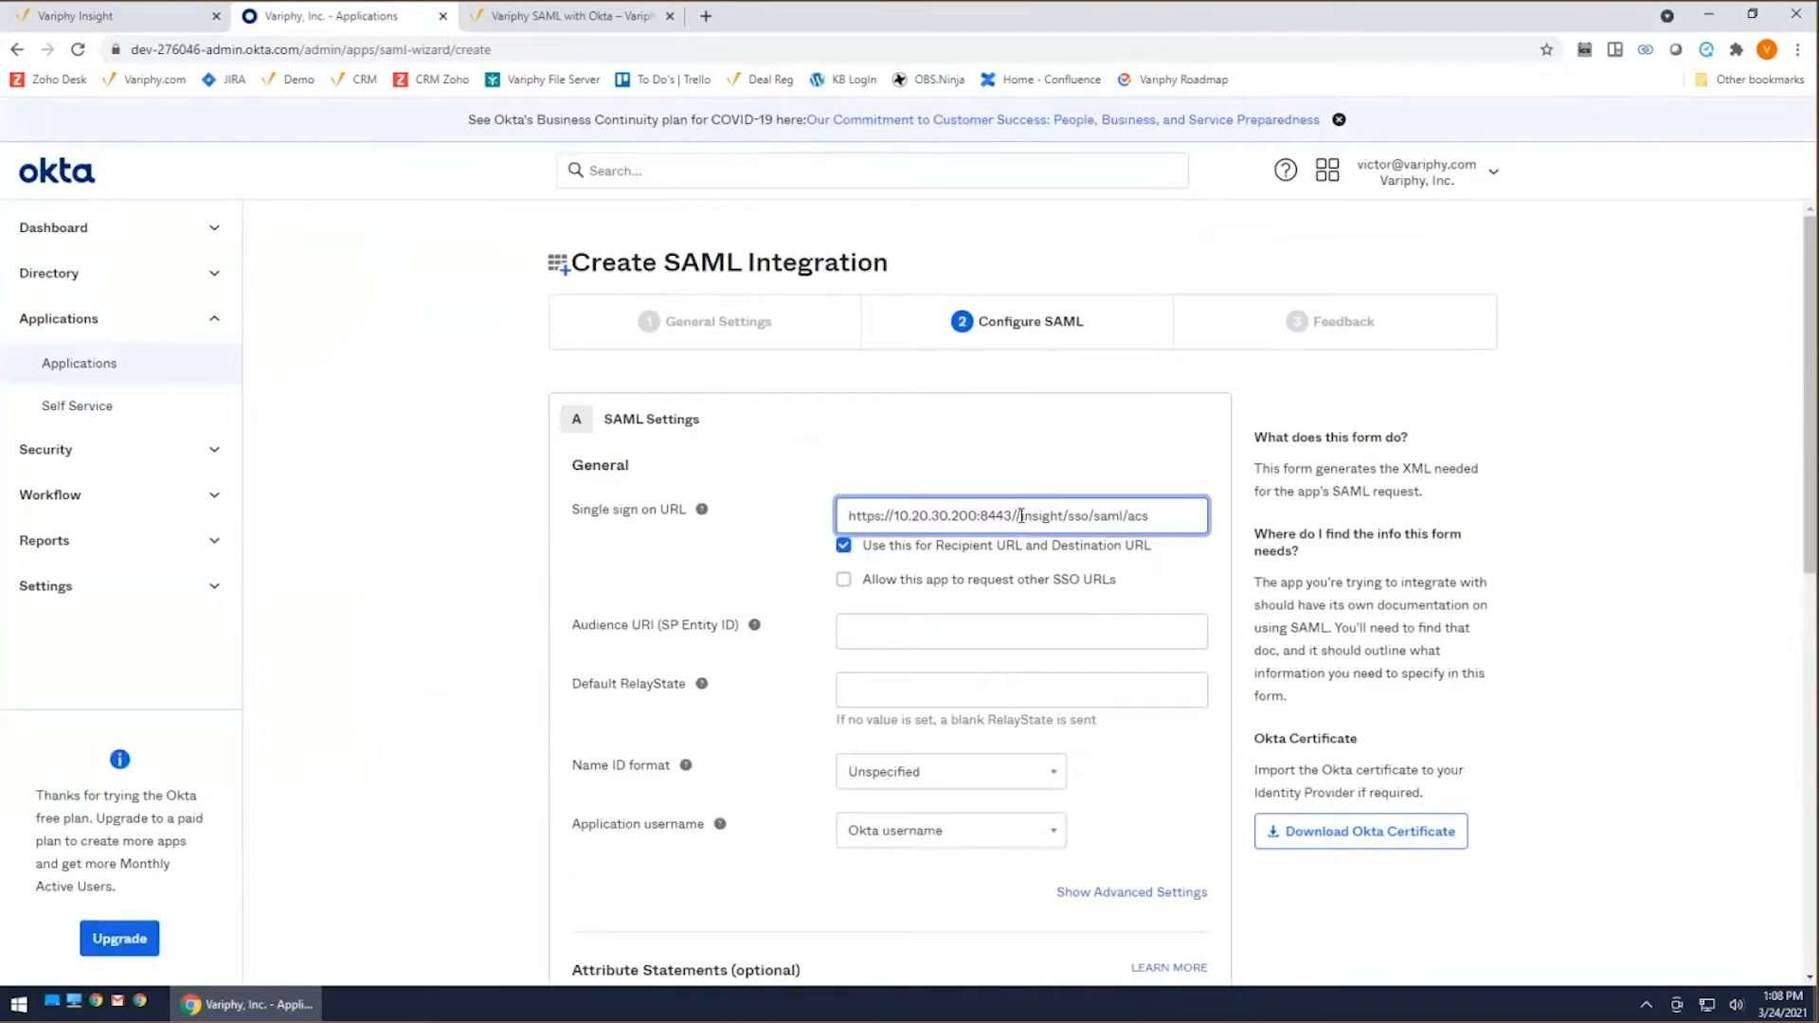
{"action": "key", "text": "BackSpace"}
{"action": "double_click", "coordinate": [873, 517]}
{"action": "left_click", "coordinate": [1015, 515]}
{"action": "left_click_drag", "start_coordinate": [1151, 516], "coordinate": [844, 518]}
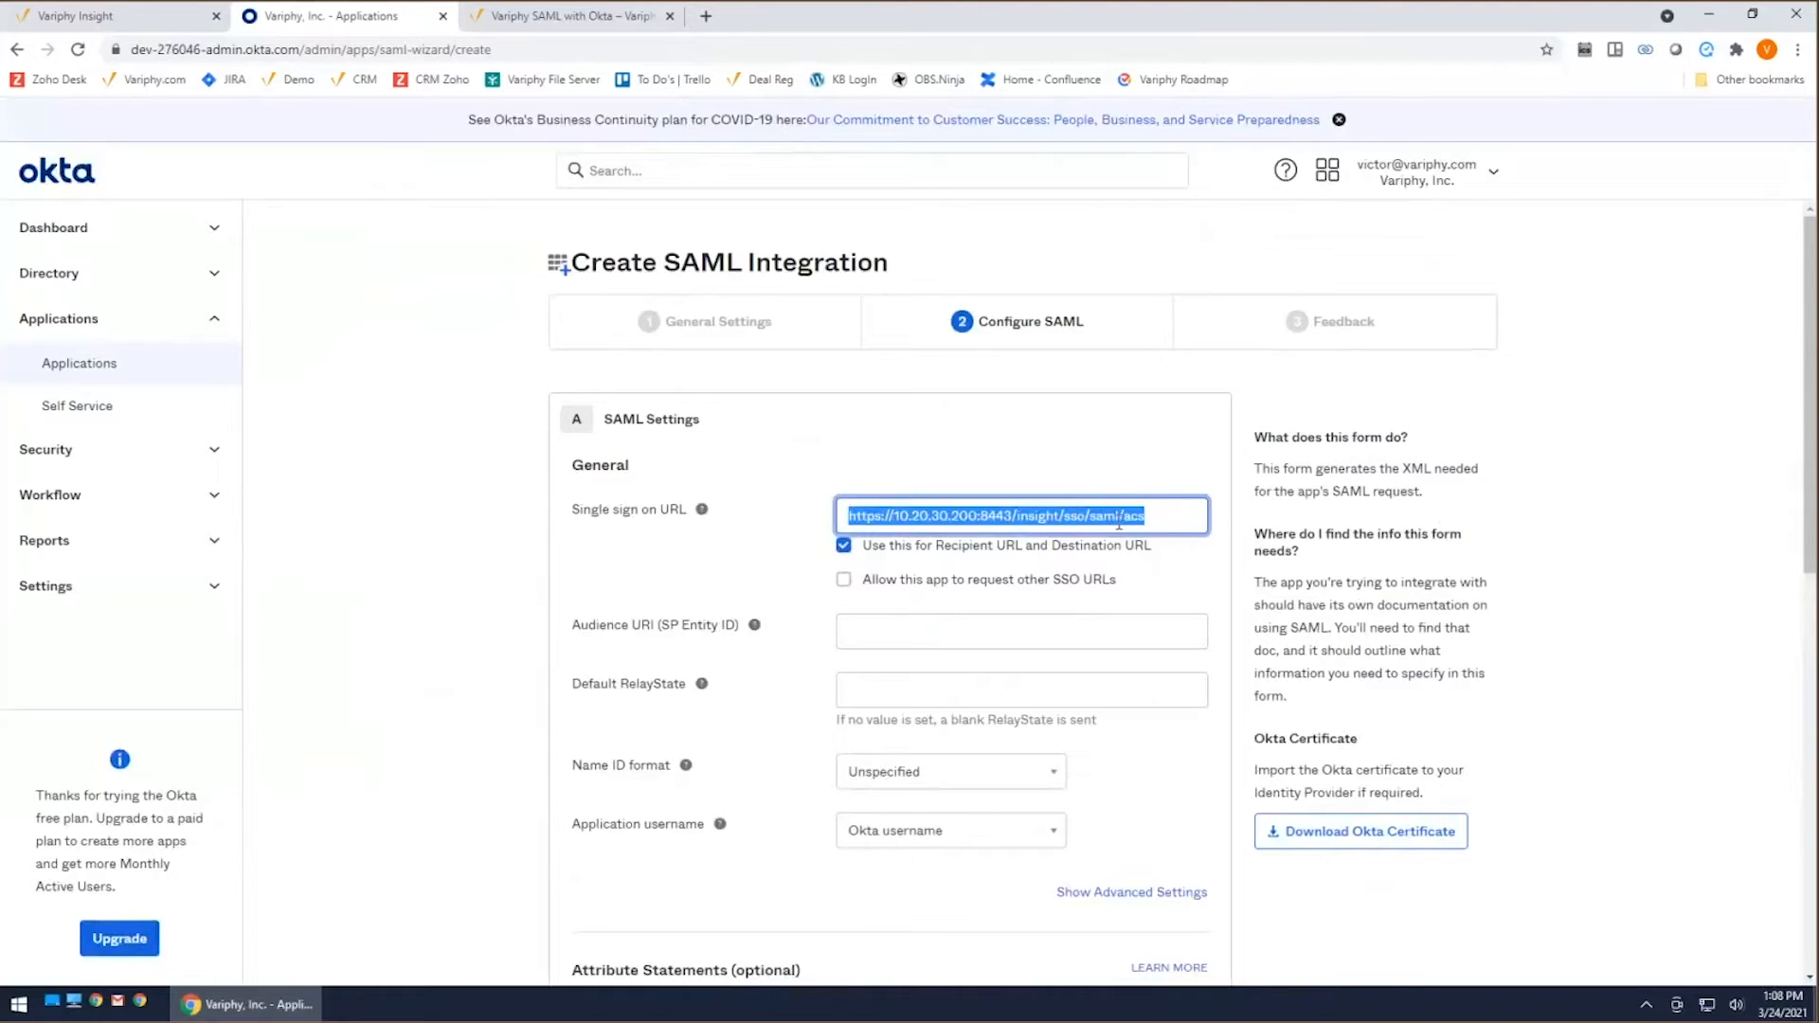
{"action": "left_click", "coordinate": [1104, 464]}
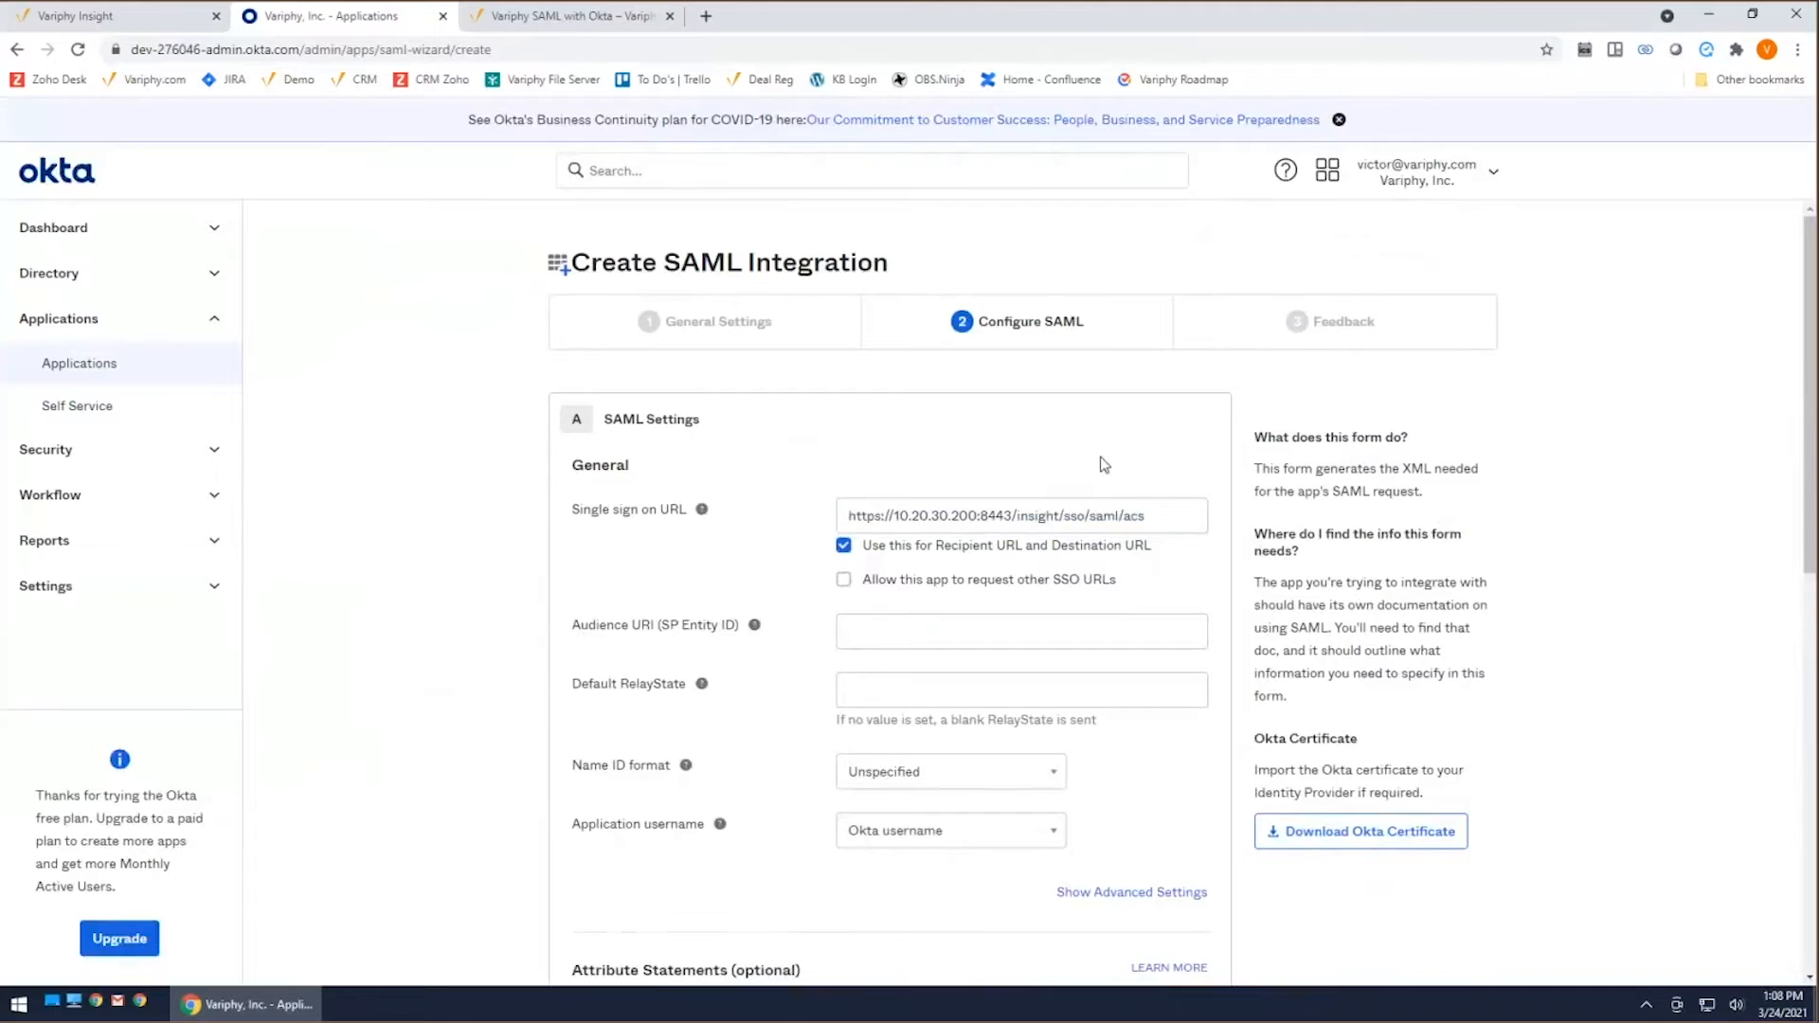
{"action": "left_click_drag", "start_coordinate": [868, 547], "coordinate": [1153, 560]}
{"action": "left_click", "coordinate": [1161, 557]}
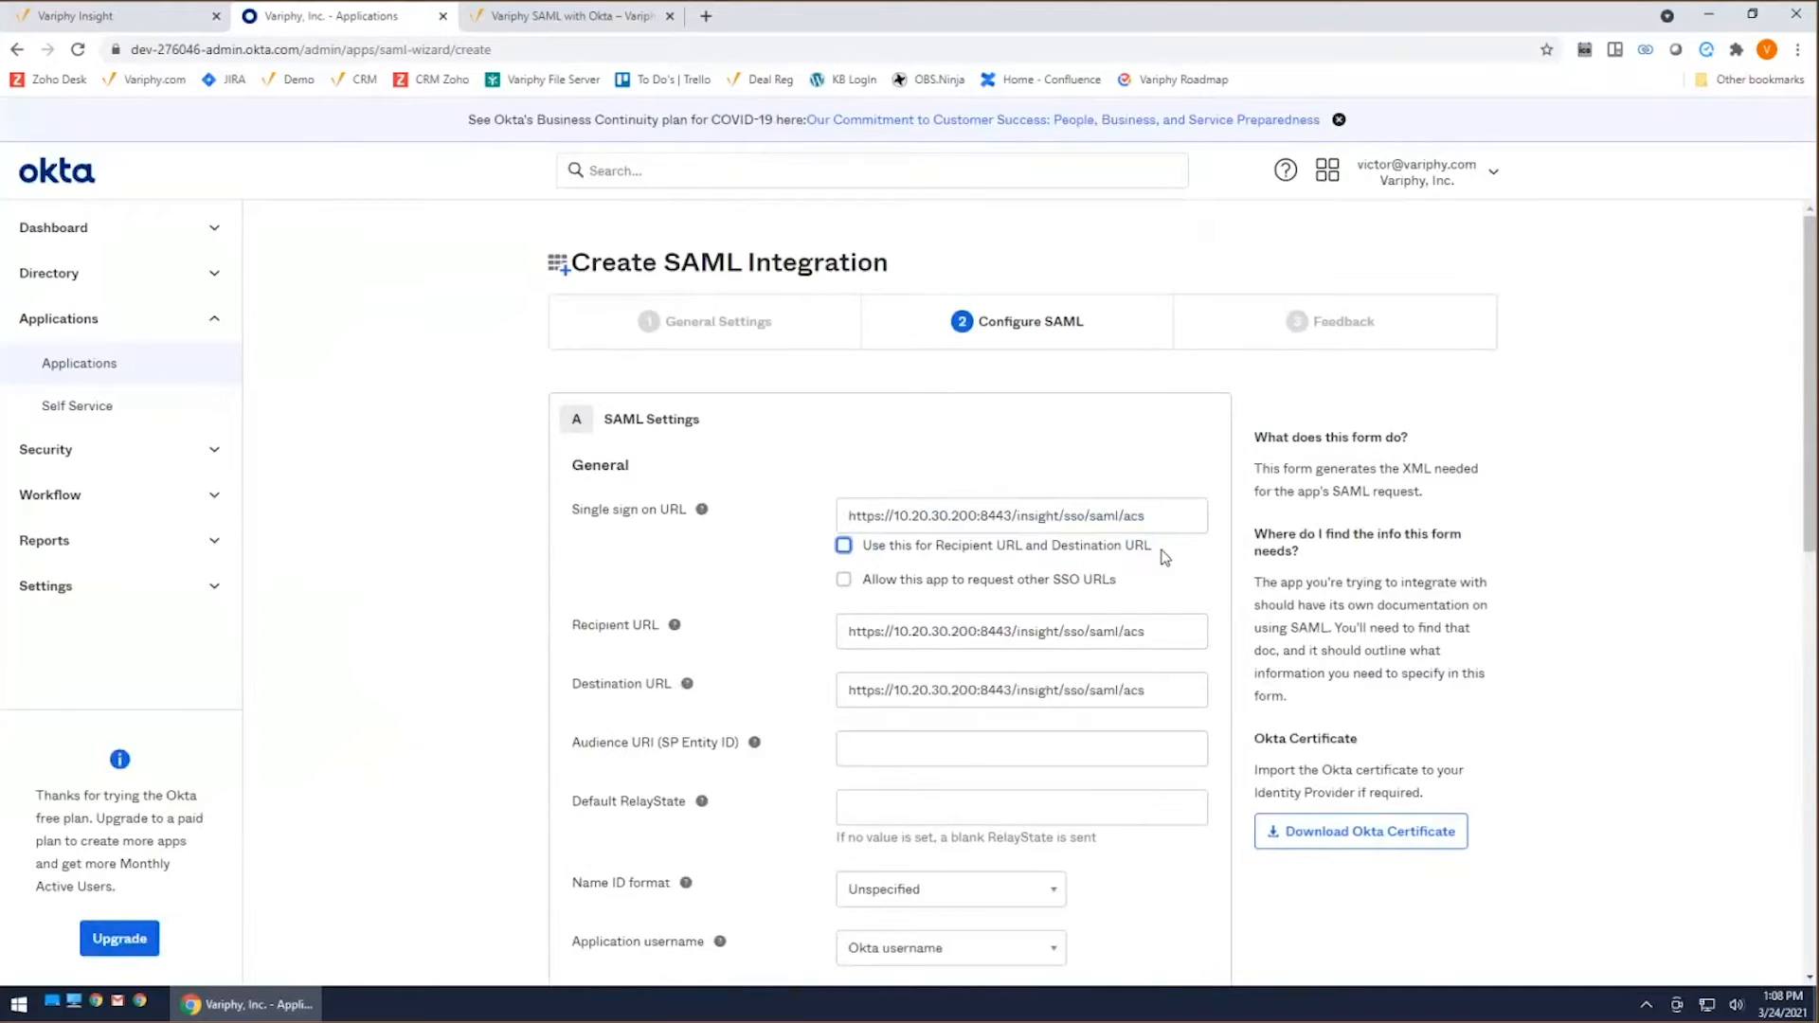
{"action": "left_click", "coordinate": [1146, 550]}
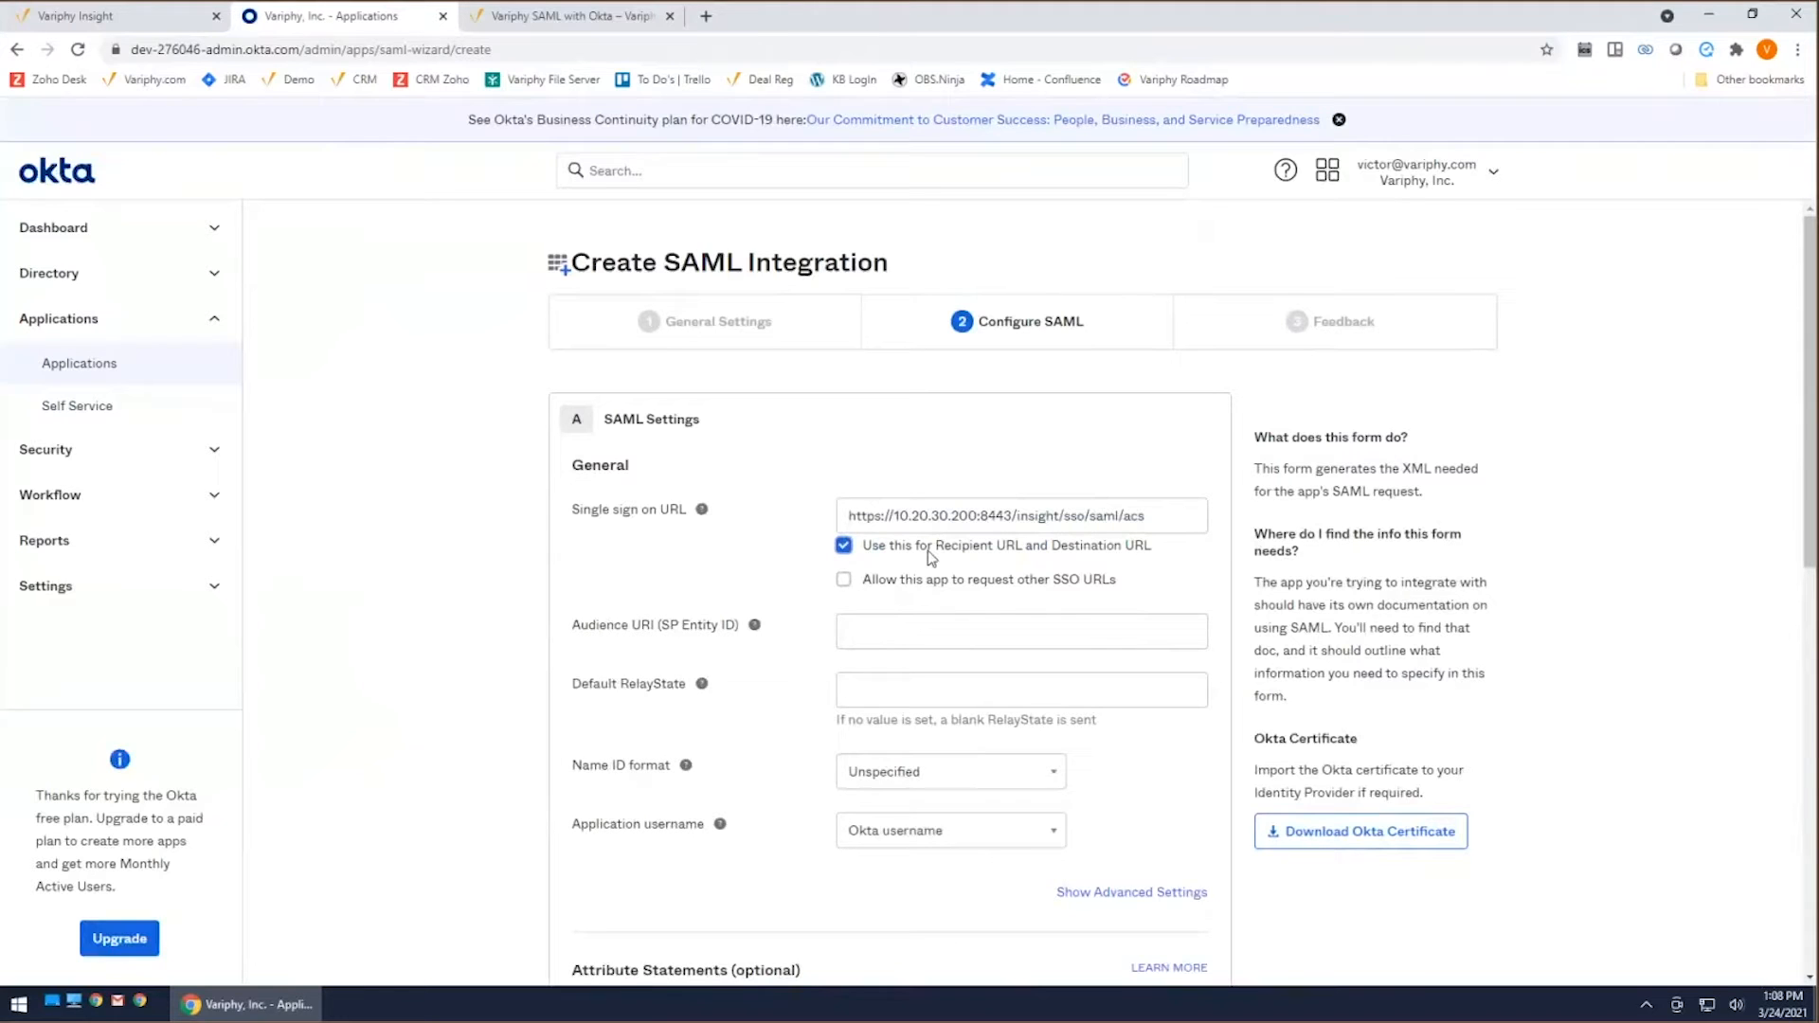
Step: Set the Audience URI (SP Entity ID) to VariphySPID
{"action": "scroll", "coordinate": [929, 557], "scroll_direction": "down", "scroll_amount": 1}
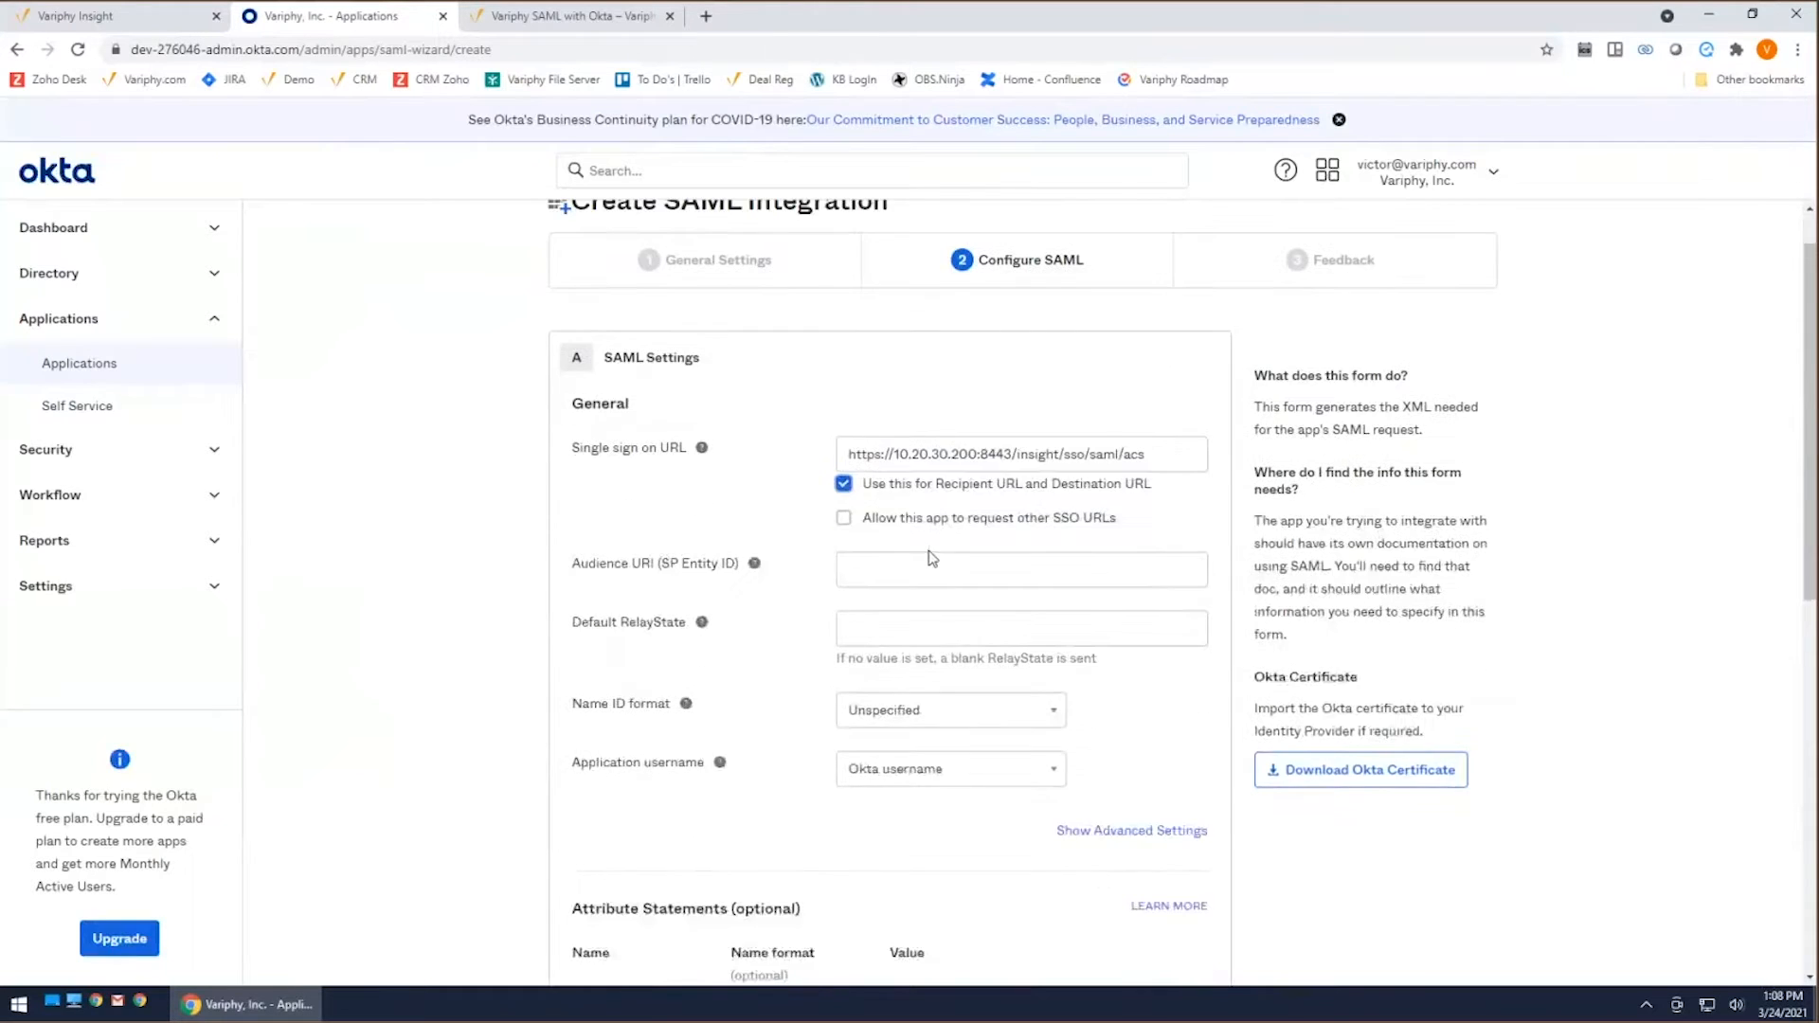
{"action": "left_click", "coordinate": [894, 537]}
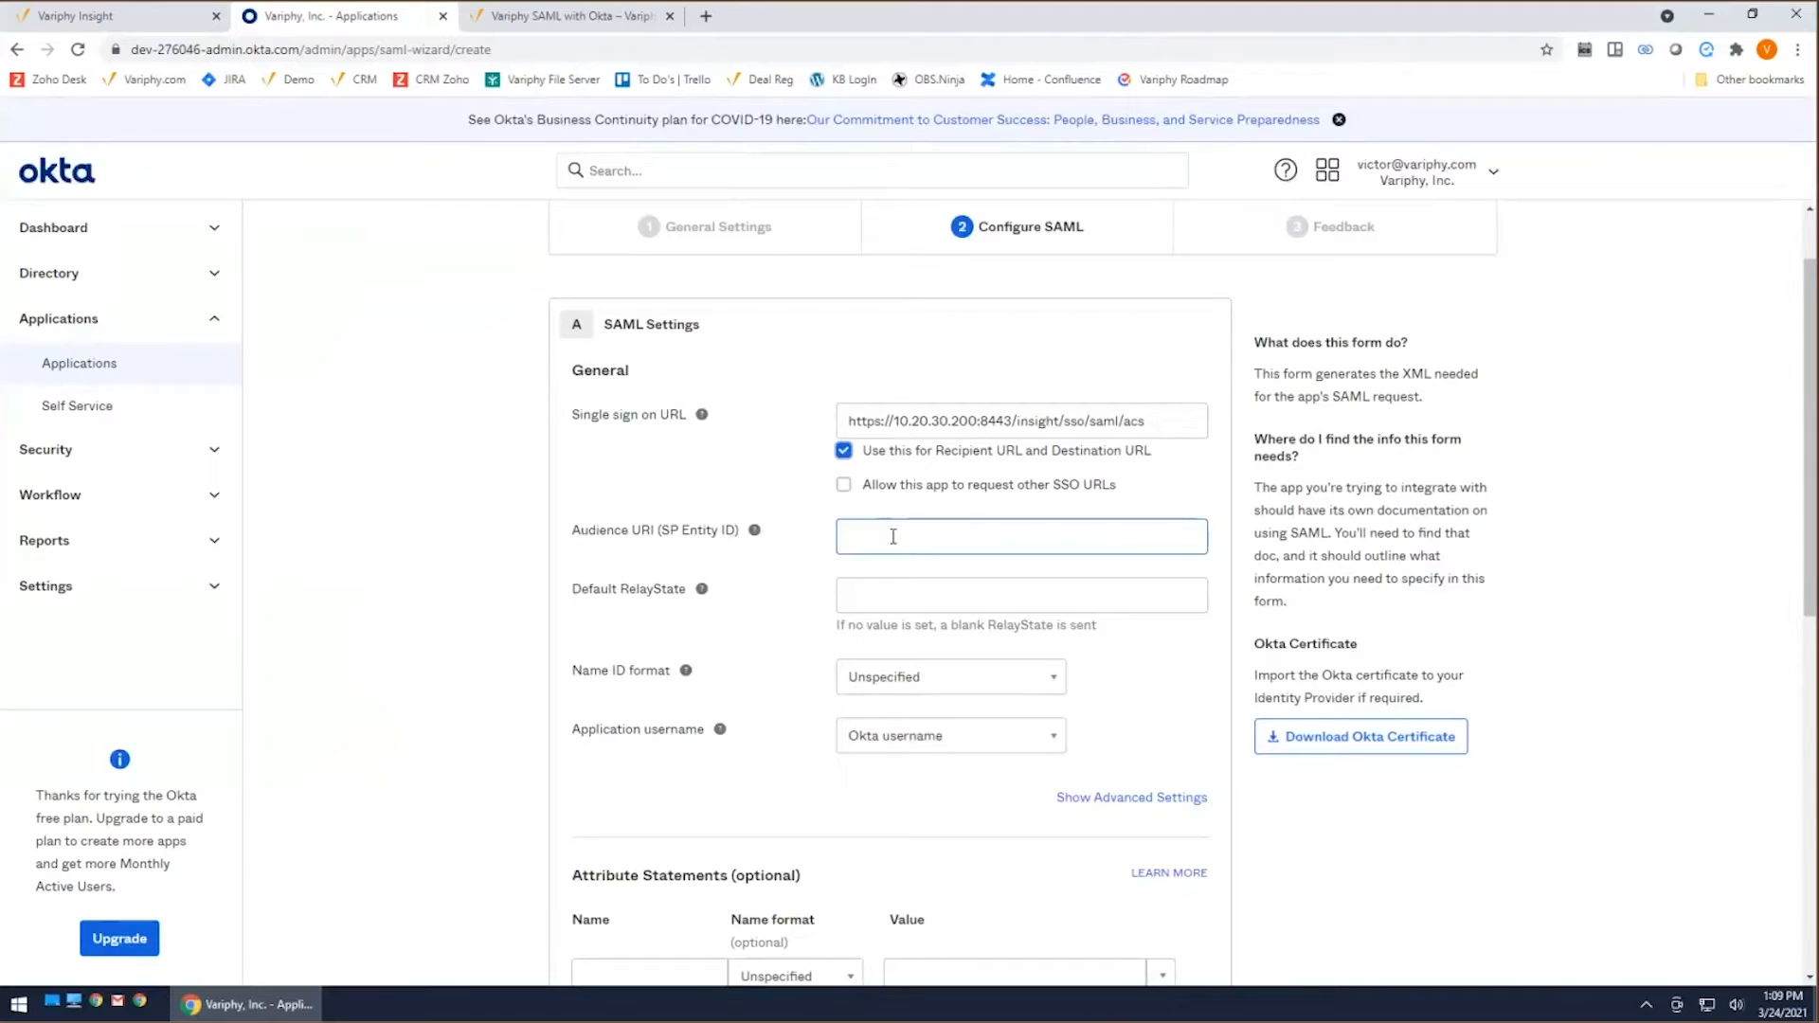
{"action": "left_click", "coordinate": [892, 536]}
{"action": "type", "text": "VariphySPID"}
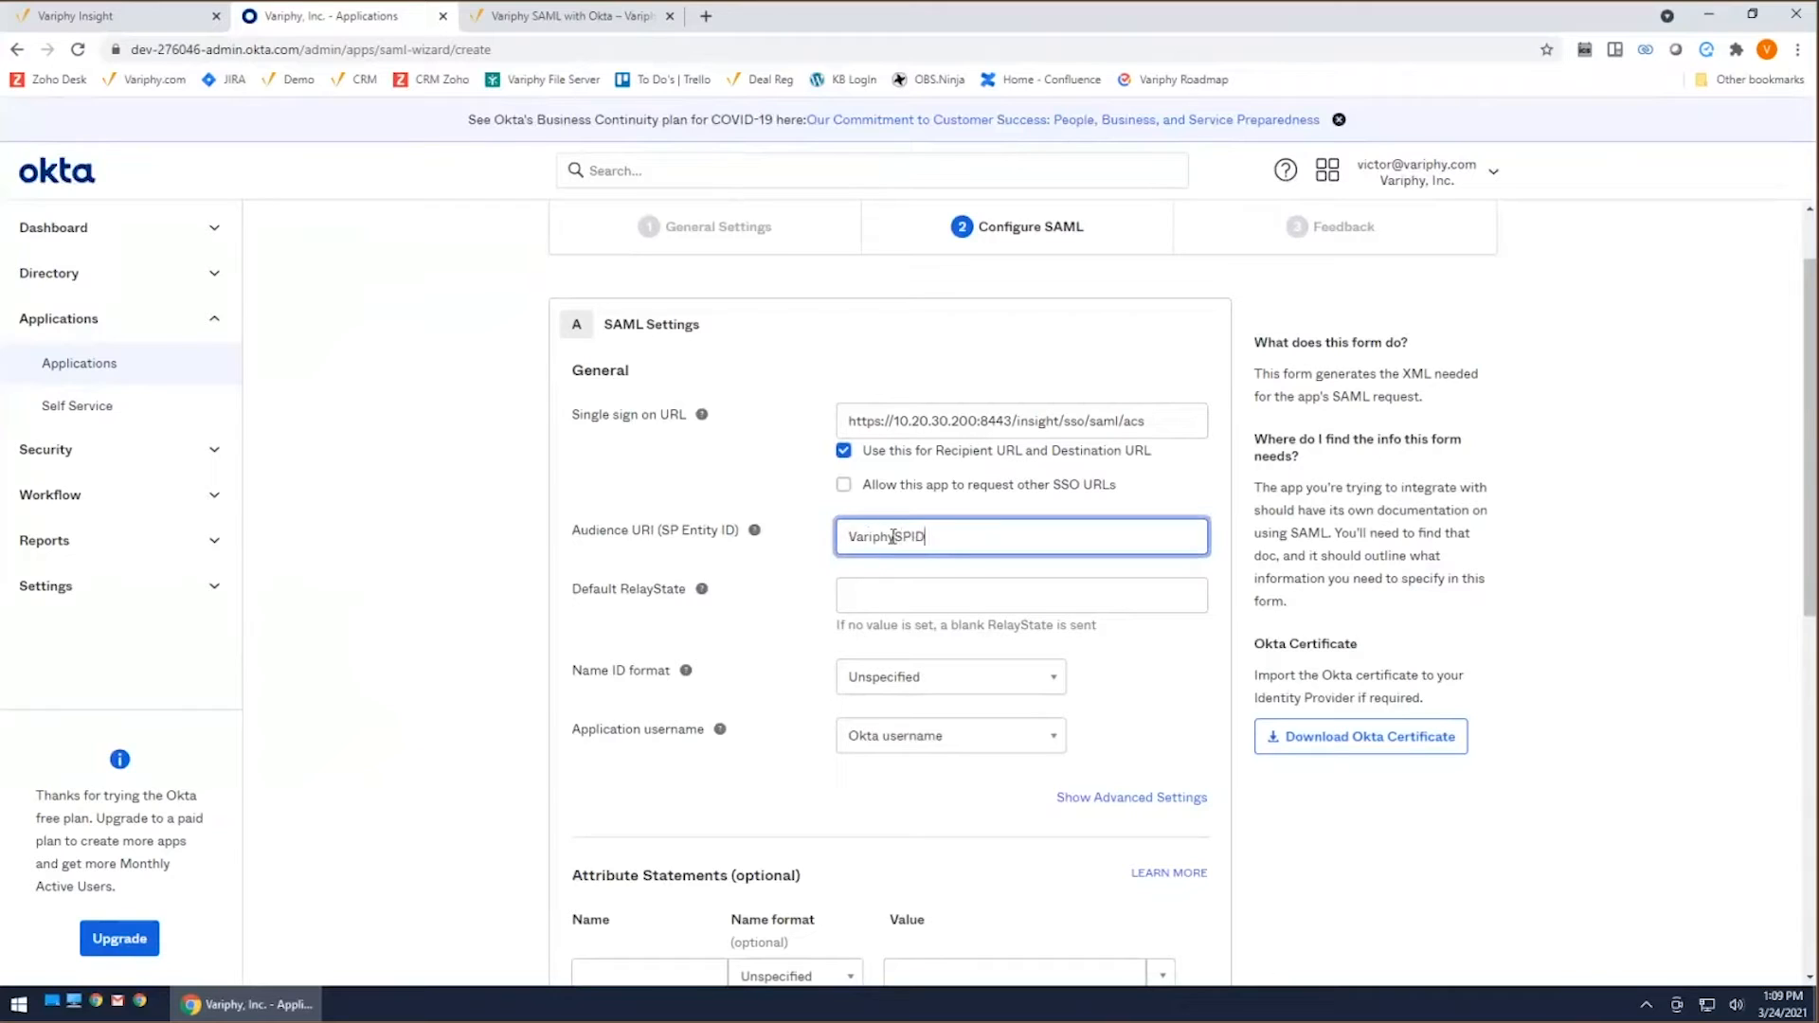
{"action": "double_click", "coordinate": [892, 536]}
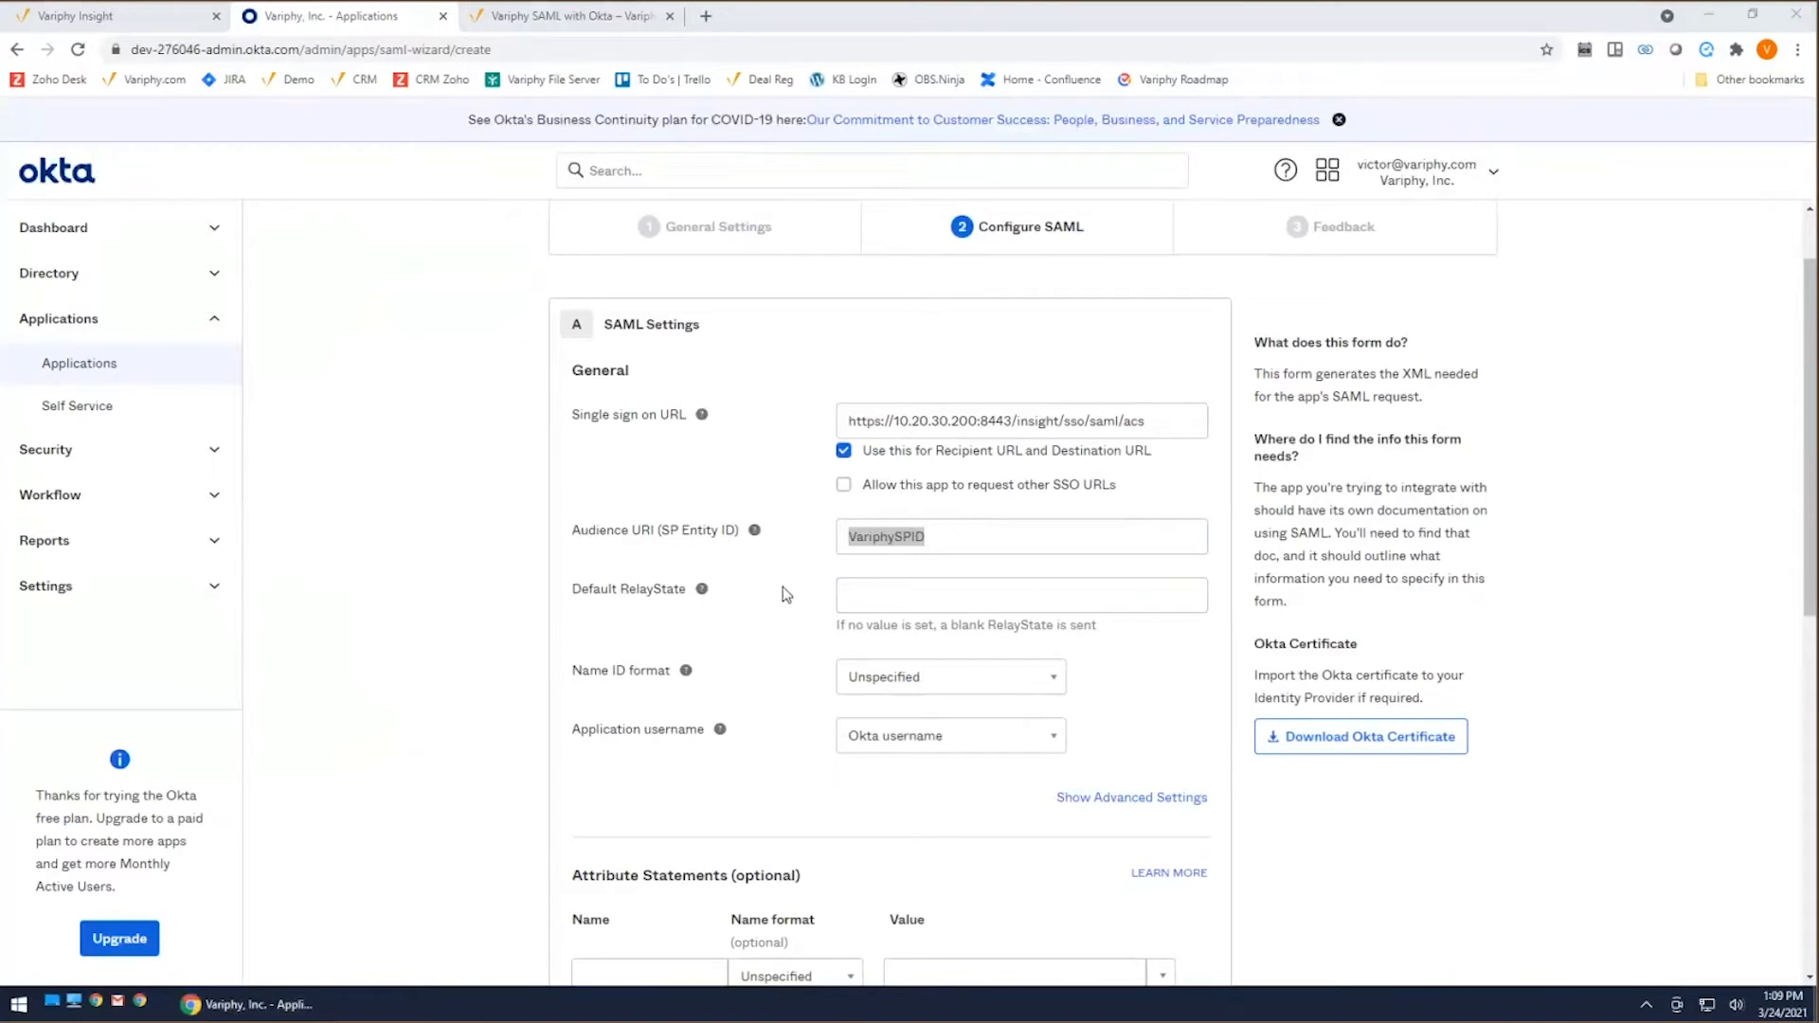
{"action": "left_click", "coordinate": [1029, 545]}
{"action": "left_click", "coordinate": [589, 594]}
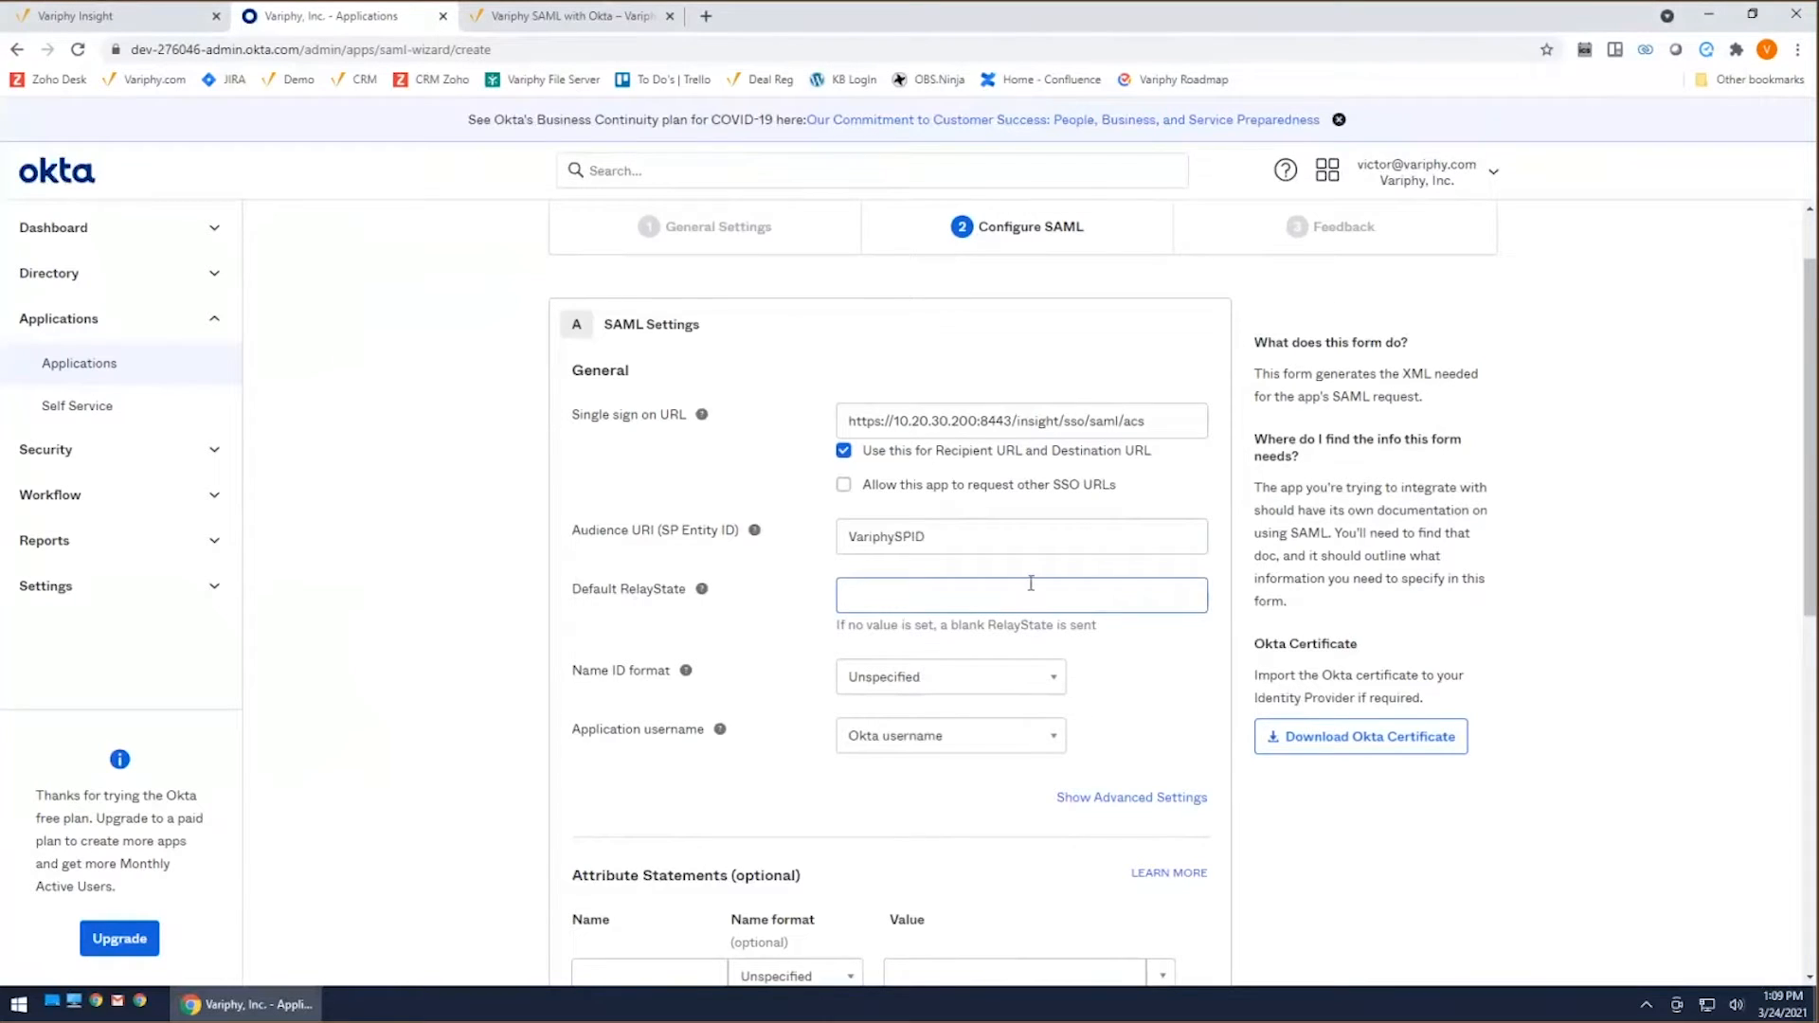
Step: Set the Name ID format to EmailAddress, leaving the Default RelayState blank
{"action": "scroll", "coordinate": [1036, 583], "scroll_direction": "down", "scroll_amount": 1}
{"action": "left_click", "coordinate": [1126, 580]}
{"action": "scroll", "coordinate": [1126, 580], "scroll_direction": "down", "scroll_amount": 1}
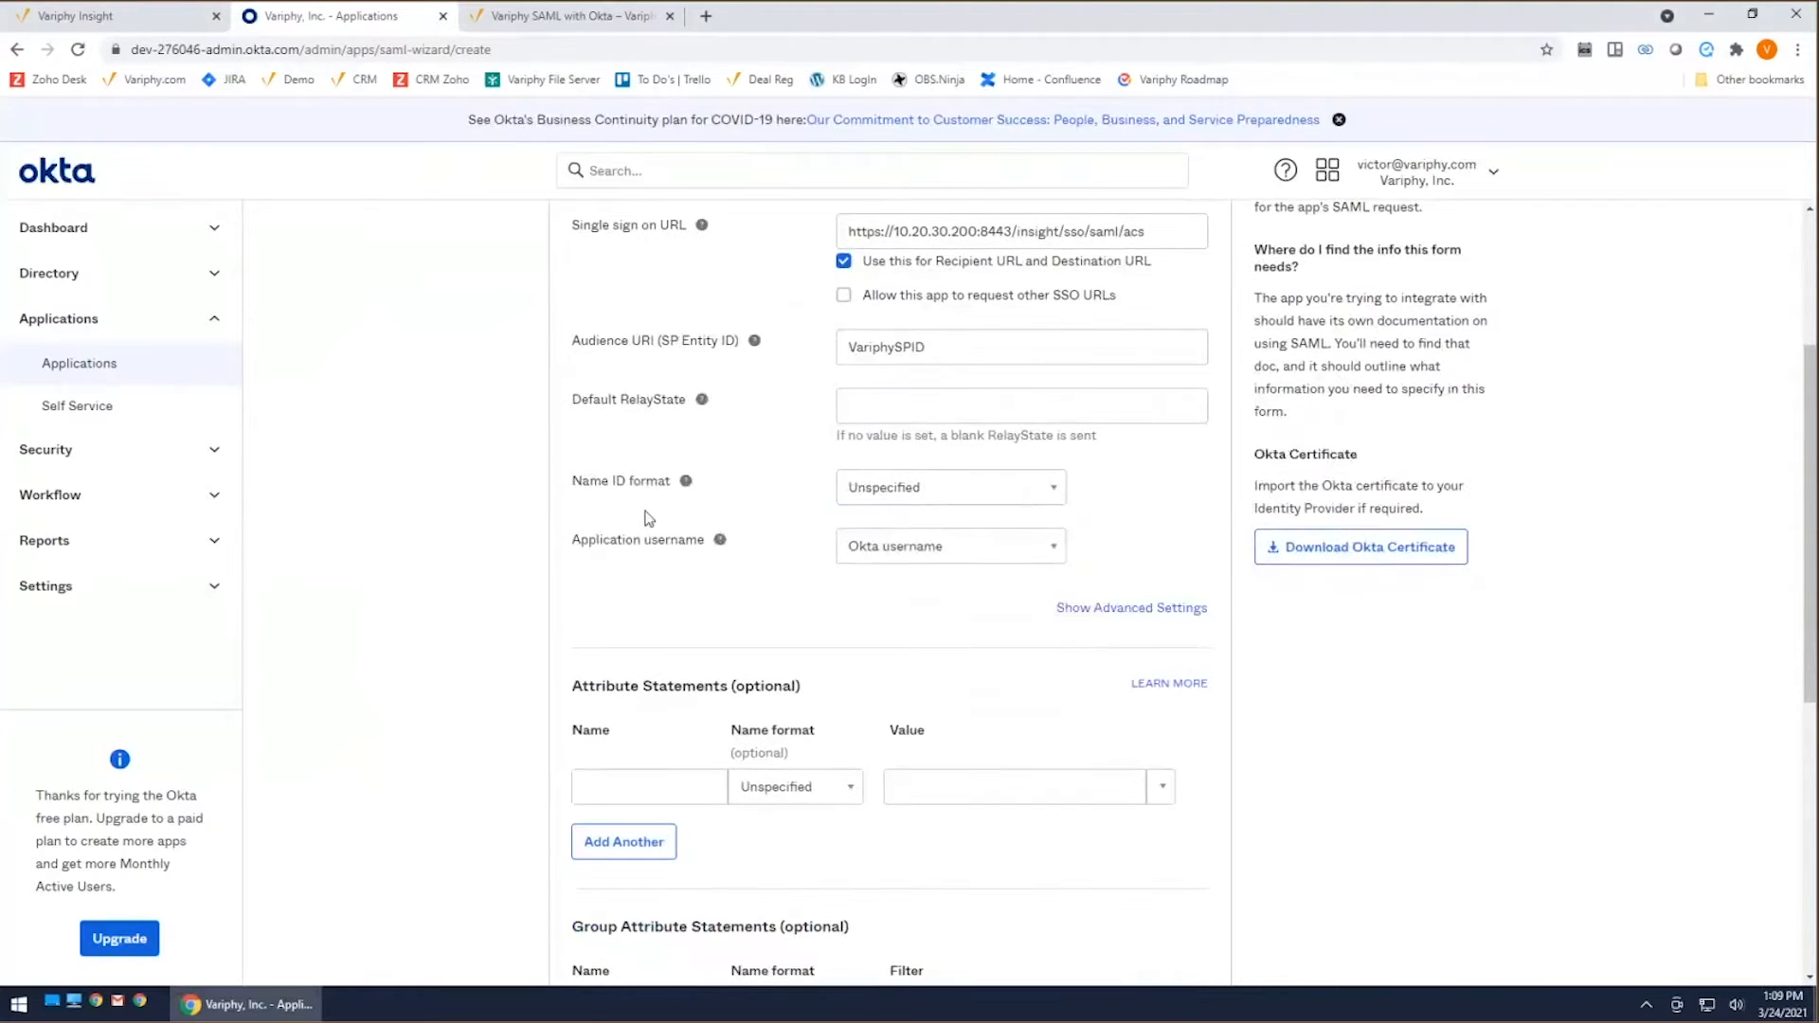
{"action": "left_click", "coordinate": [1053, 495]}
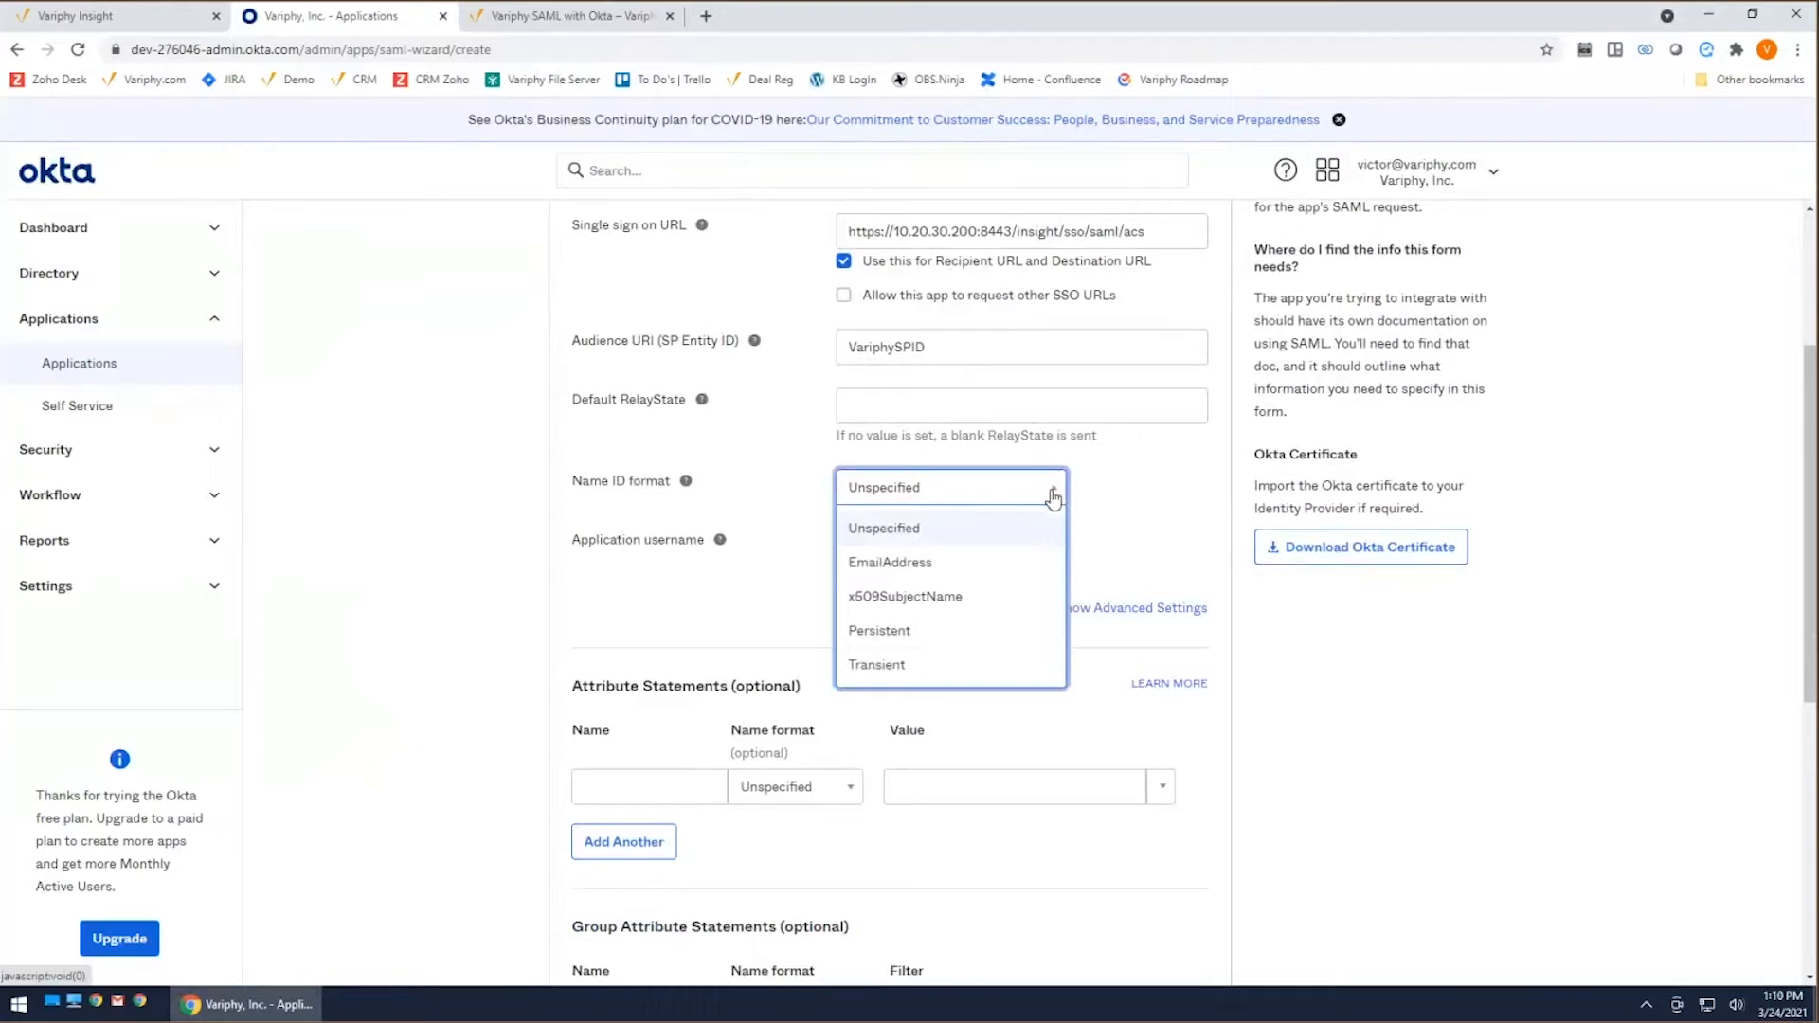
{"action": "left_click", "coordinate": [889, 563]}
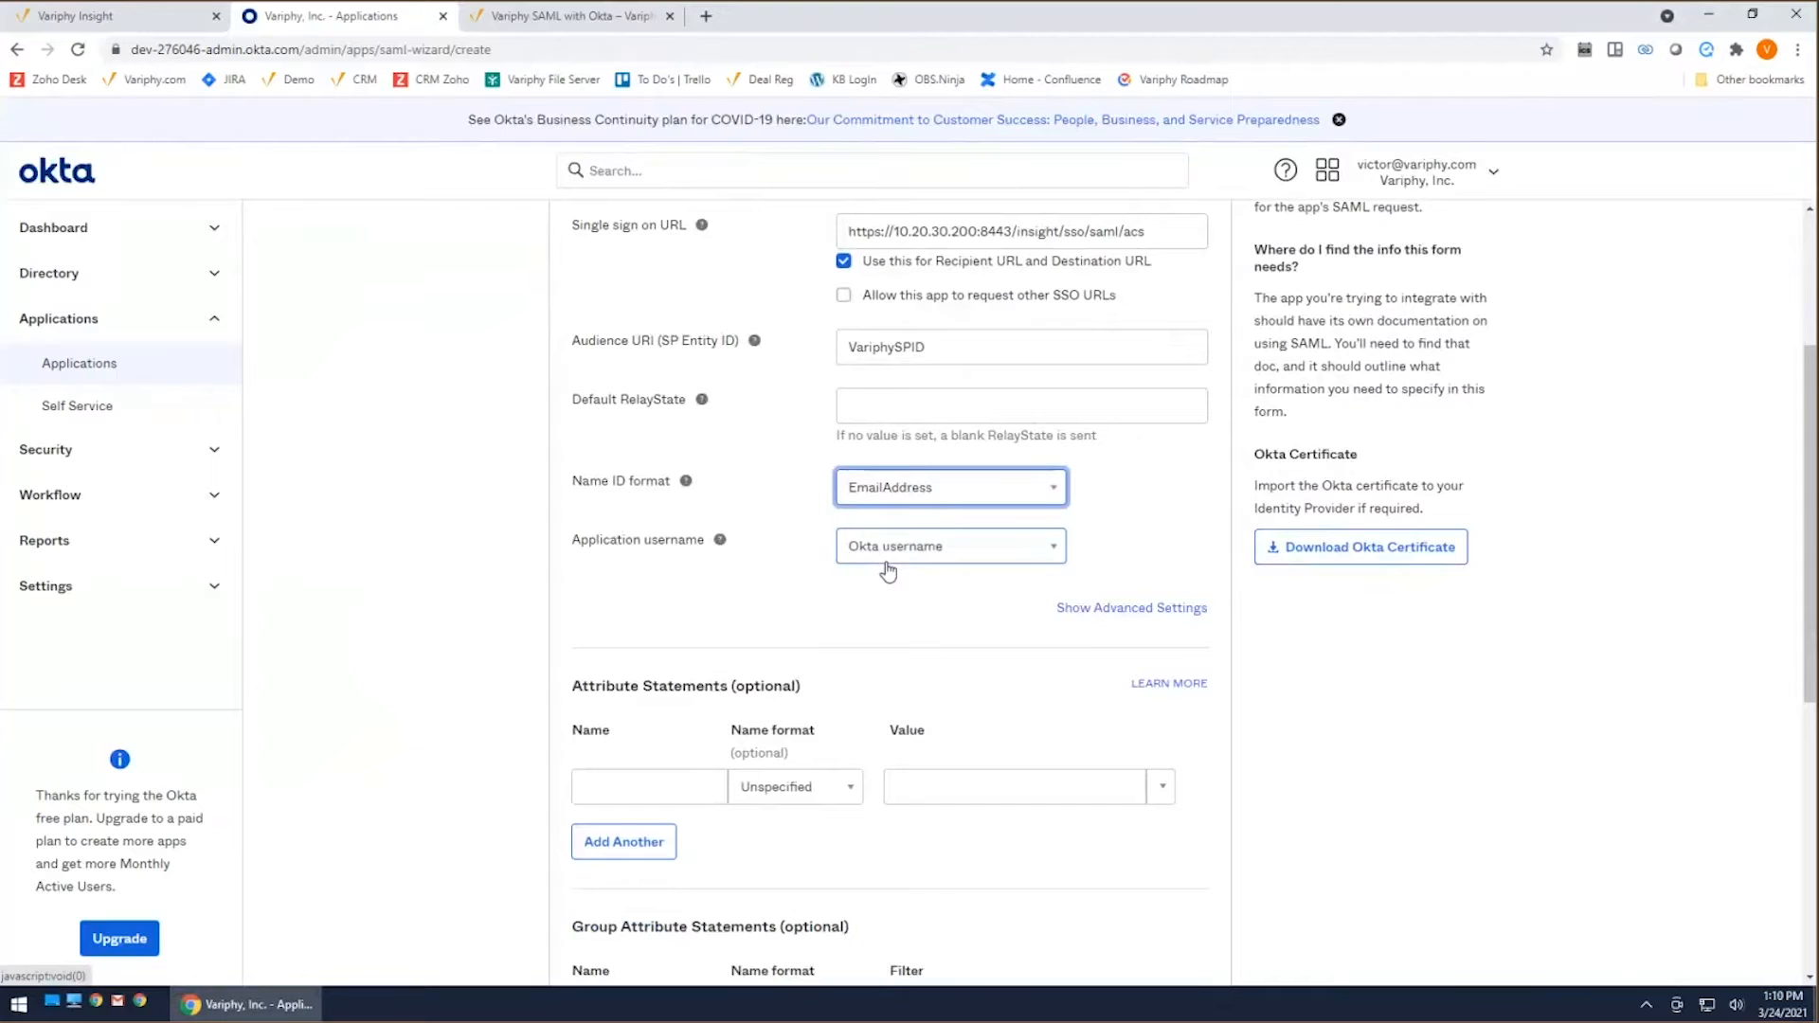
{"action": "left_click", "coordinate": [985, 489]}
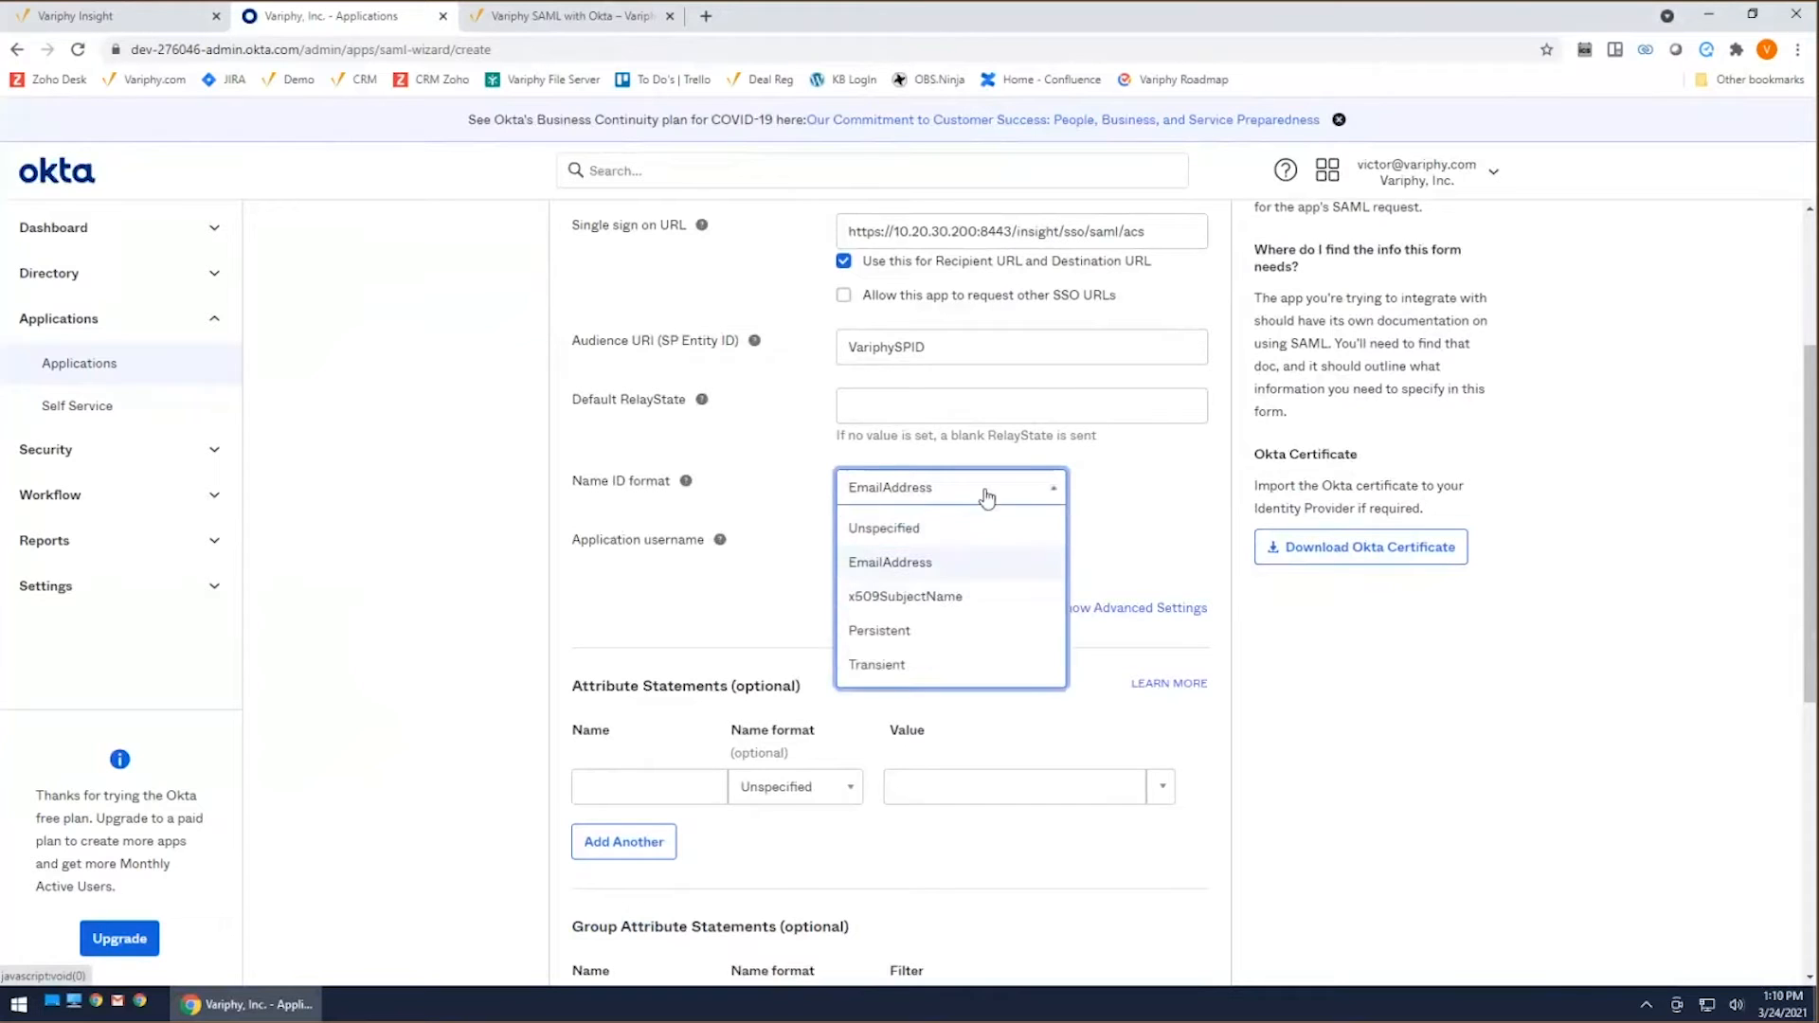
{"action": "left_click", "coordinate": [920, 527]}
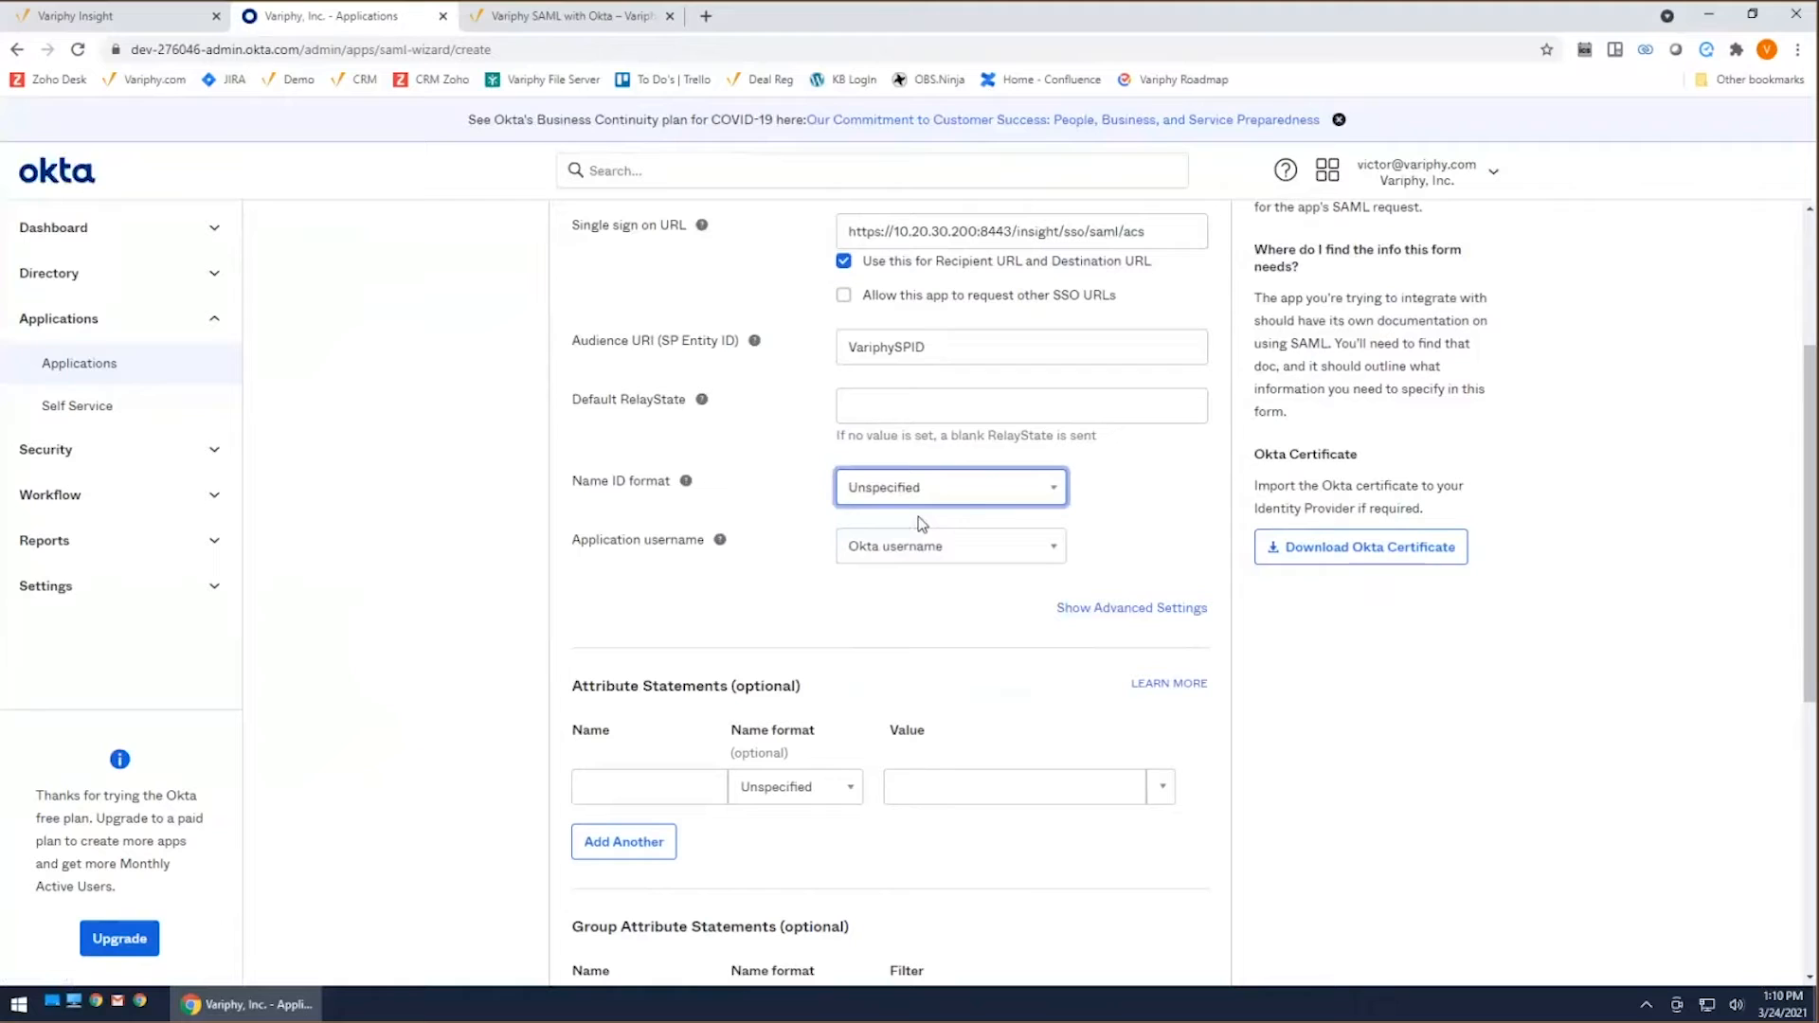
{"action": "left_click", "coordinate": [962, 499]}
{"action": "left_click", "coordinate": [879, 565]}
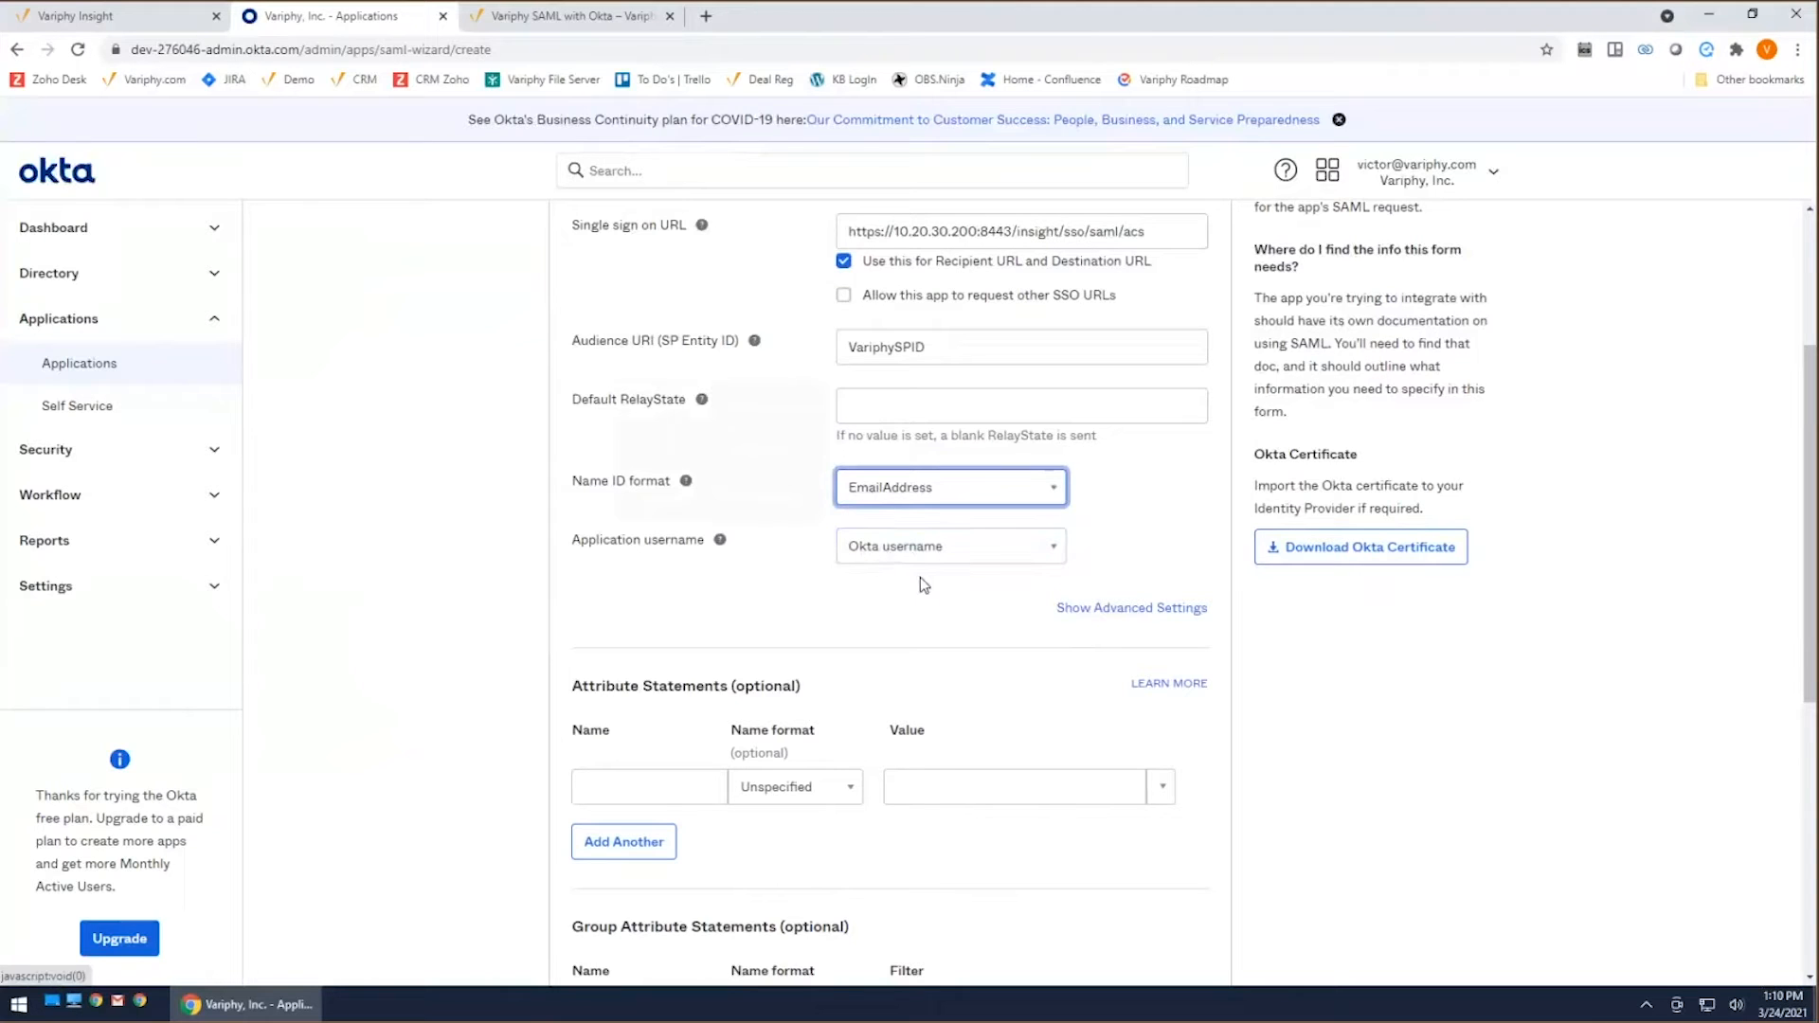
Step: Add an attribute statement named emailAccount with the value user.email
{"action": "scroll", "coordinate": [919, 577], "scroll_direction": "down", "scroll_amount": 1}
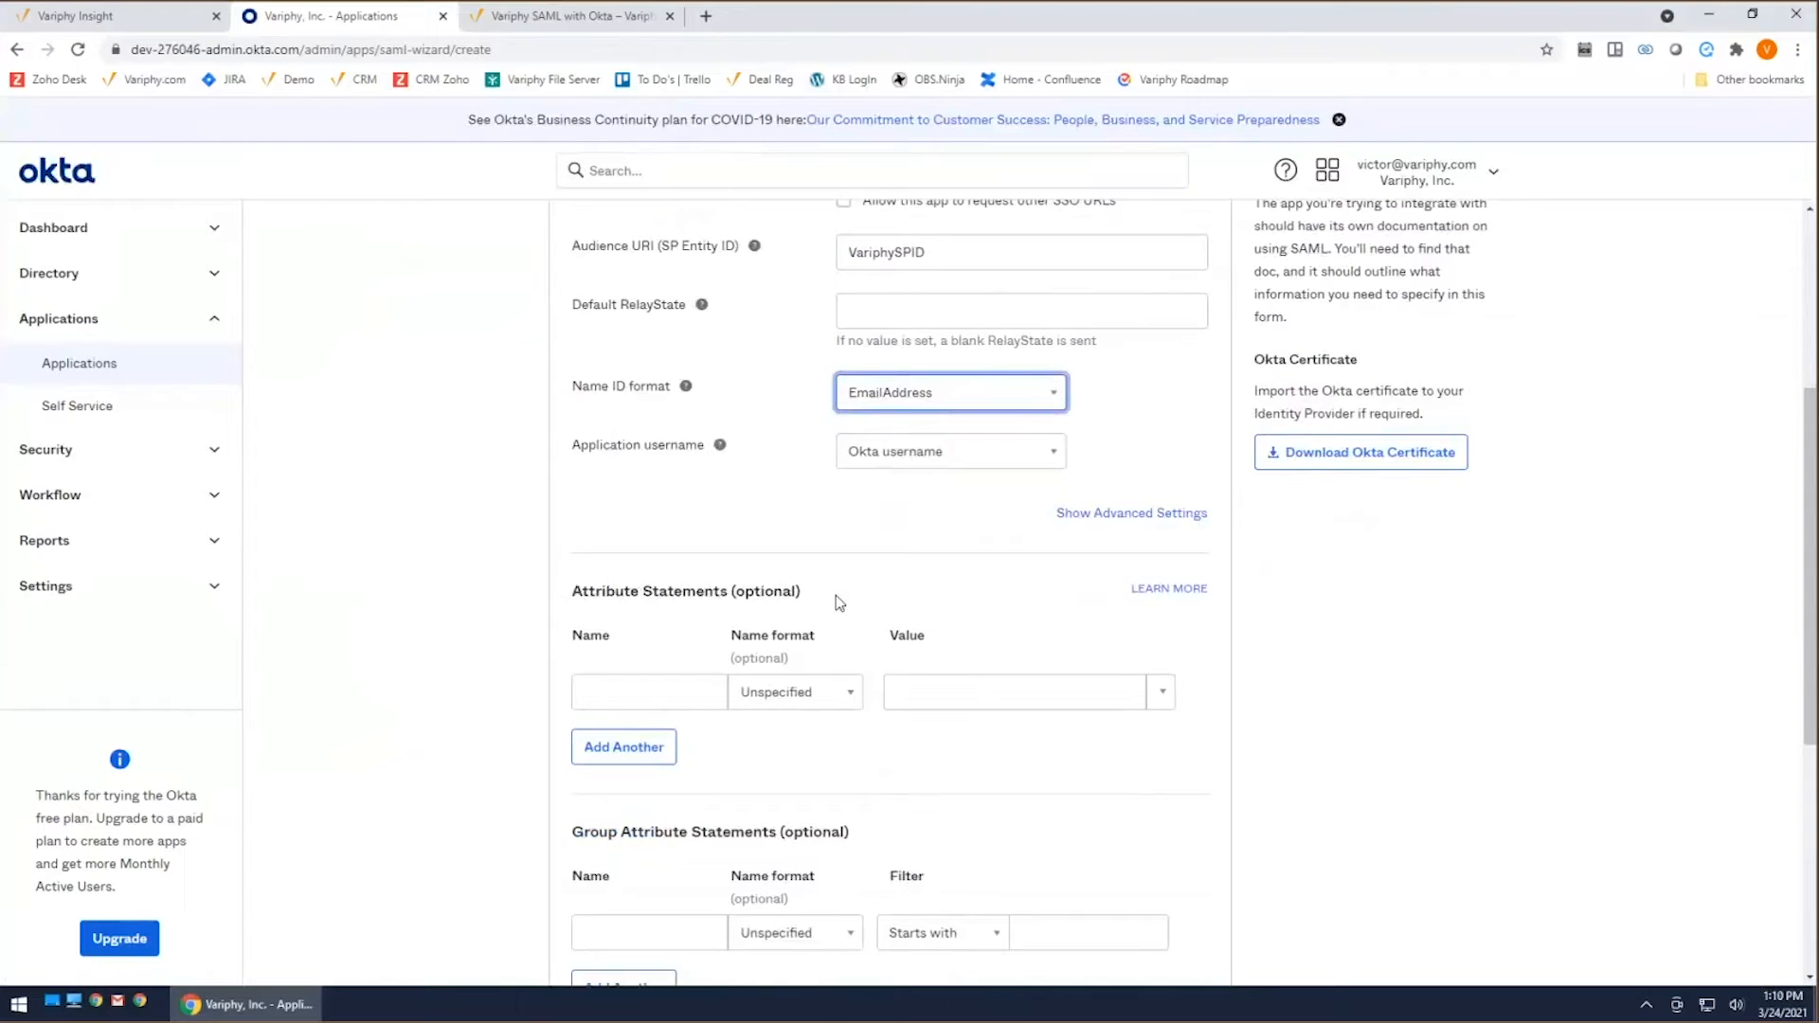
{"action": "left_click", "coordinate": [653, 695]}
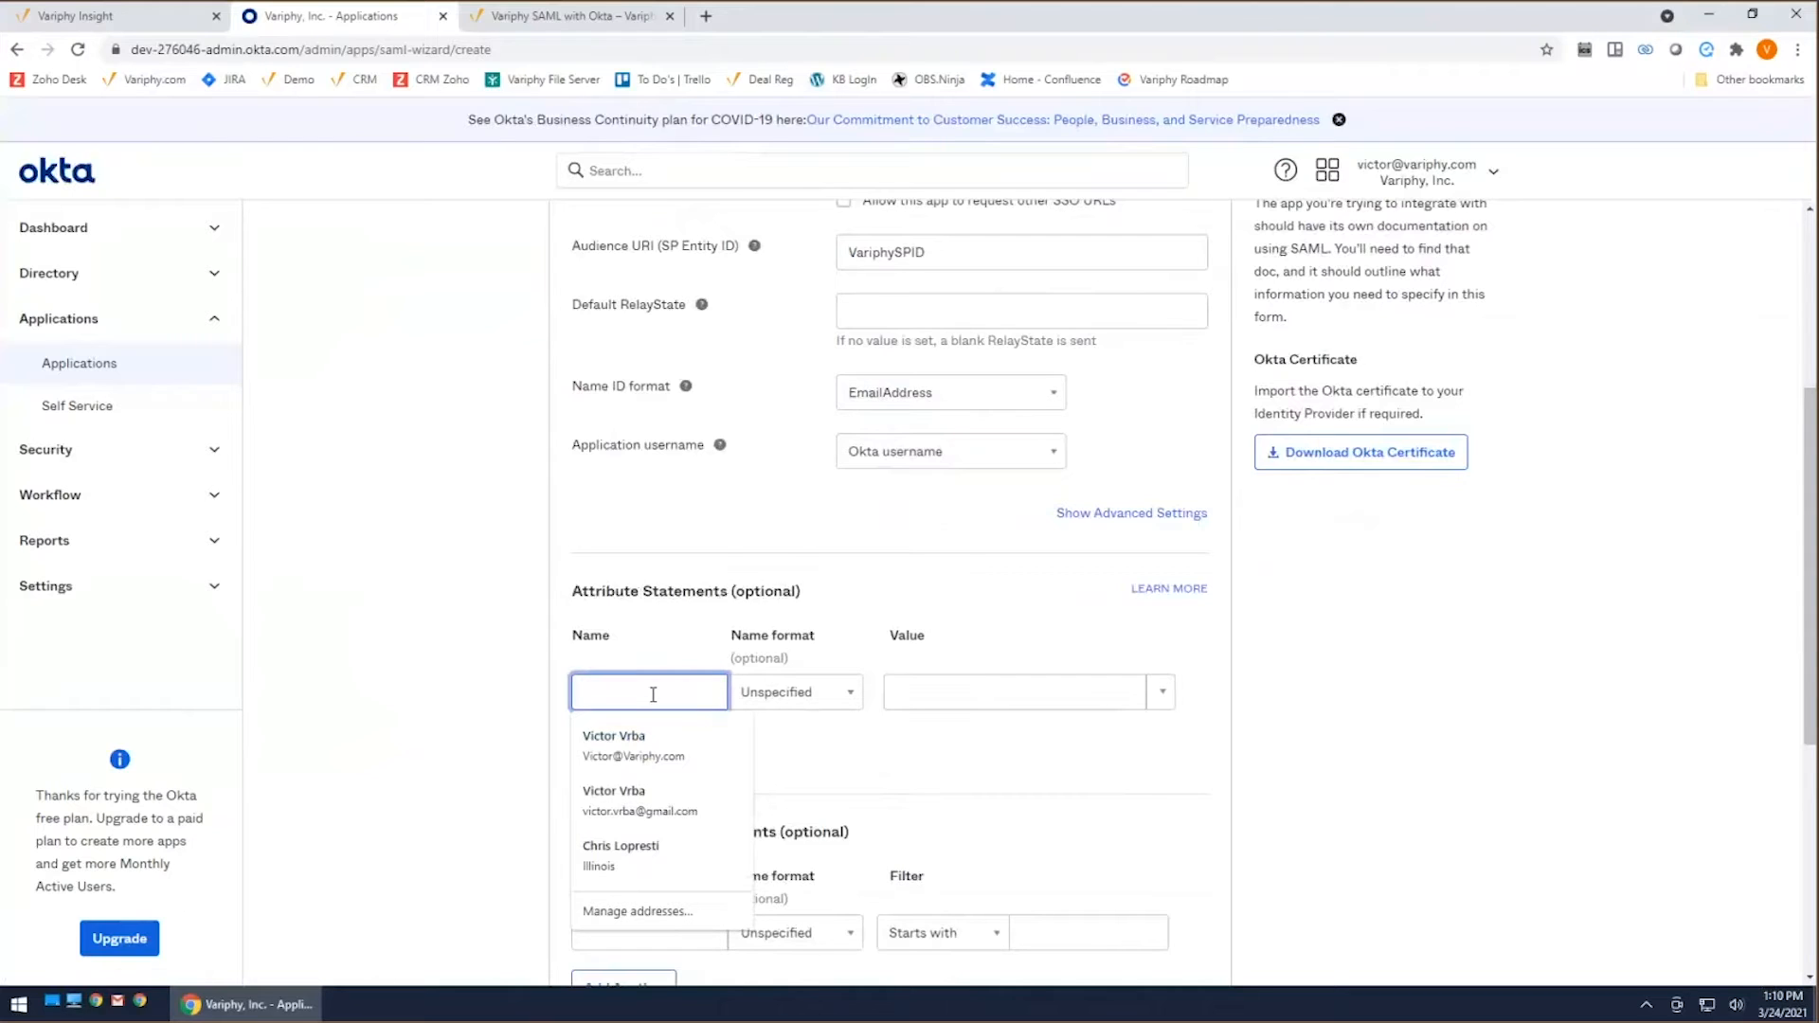
{"action": "type", "text": "email"}
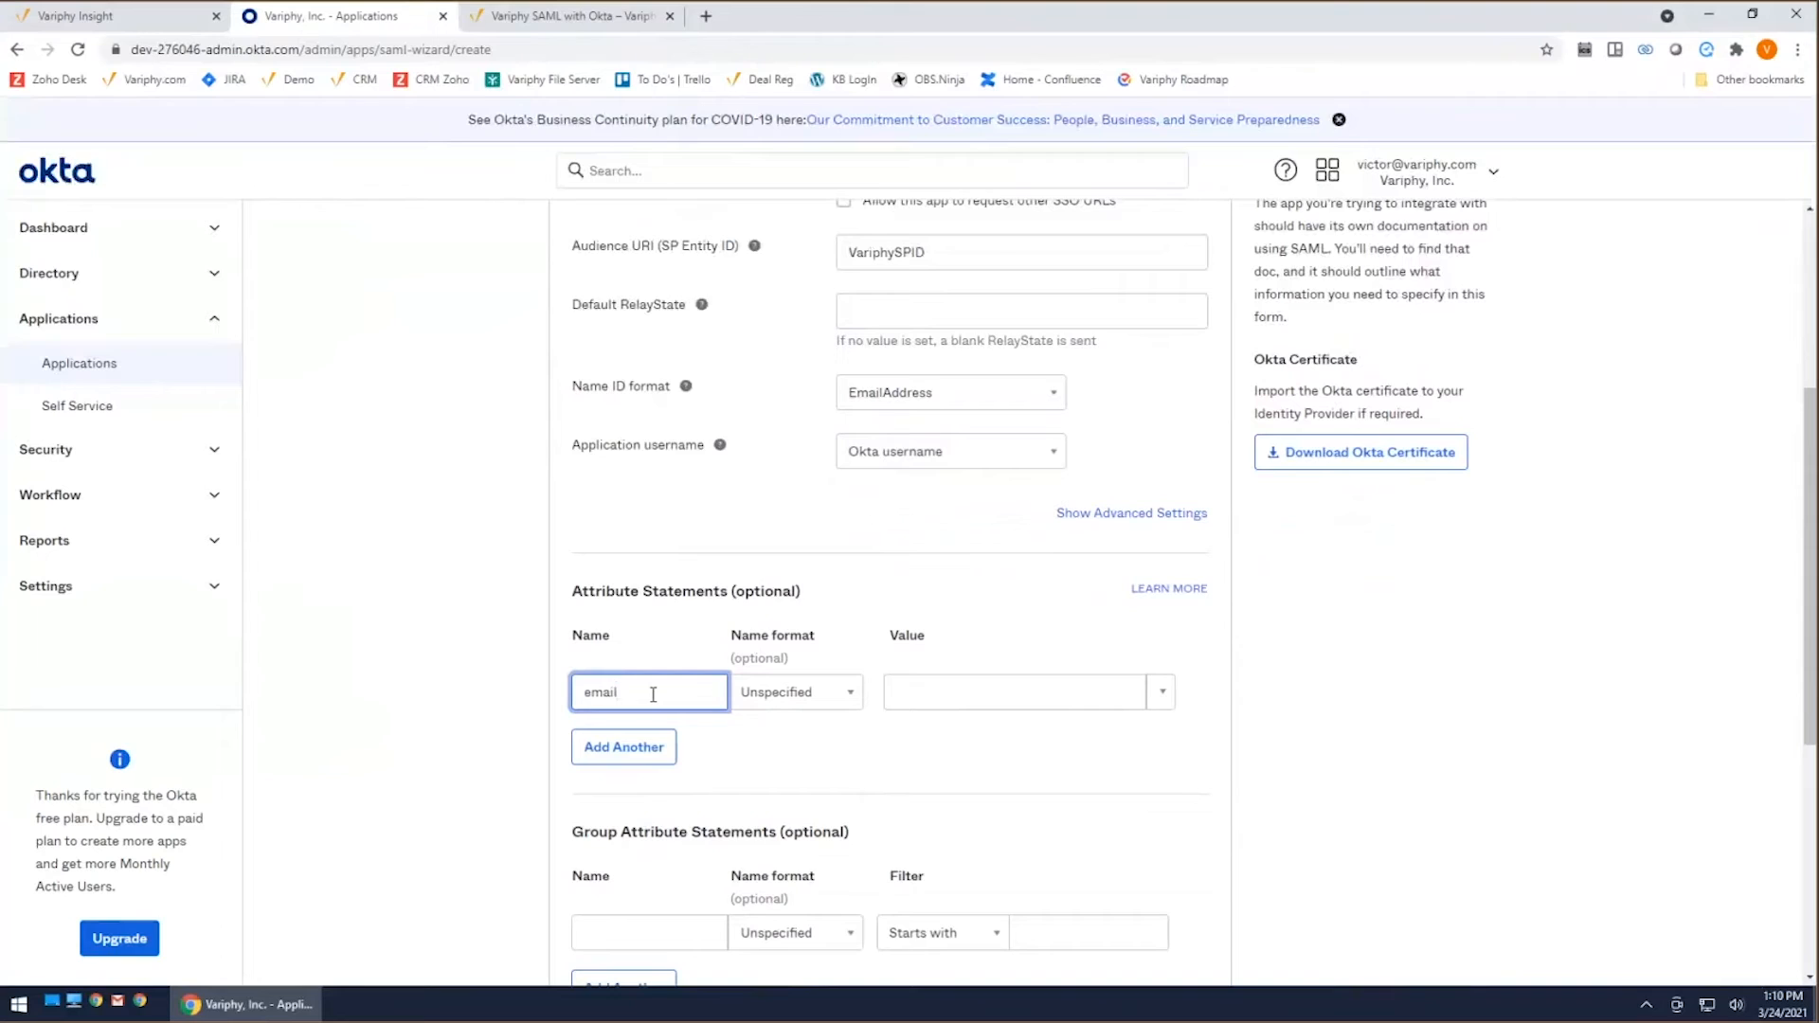
{"action": "type", "text": "Account"}
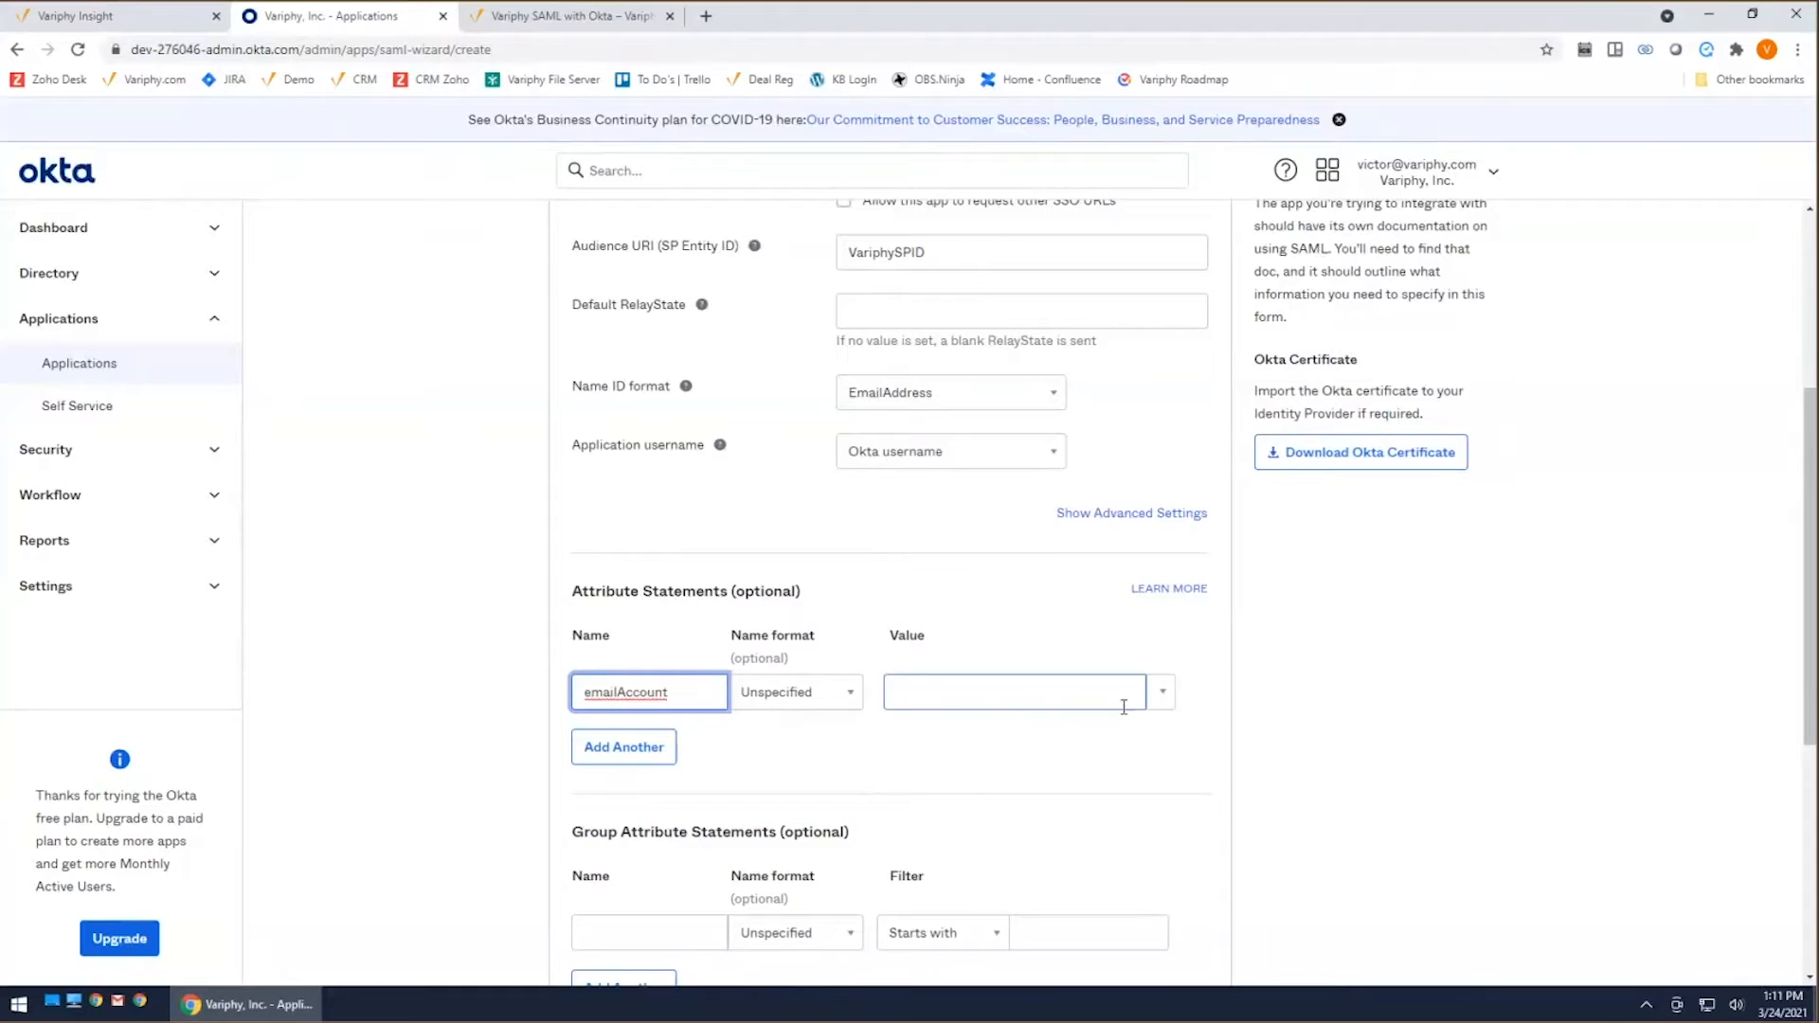
{"action": "left_click", "coordinate": [1162, 702]}
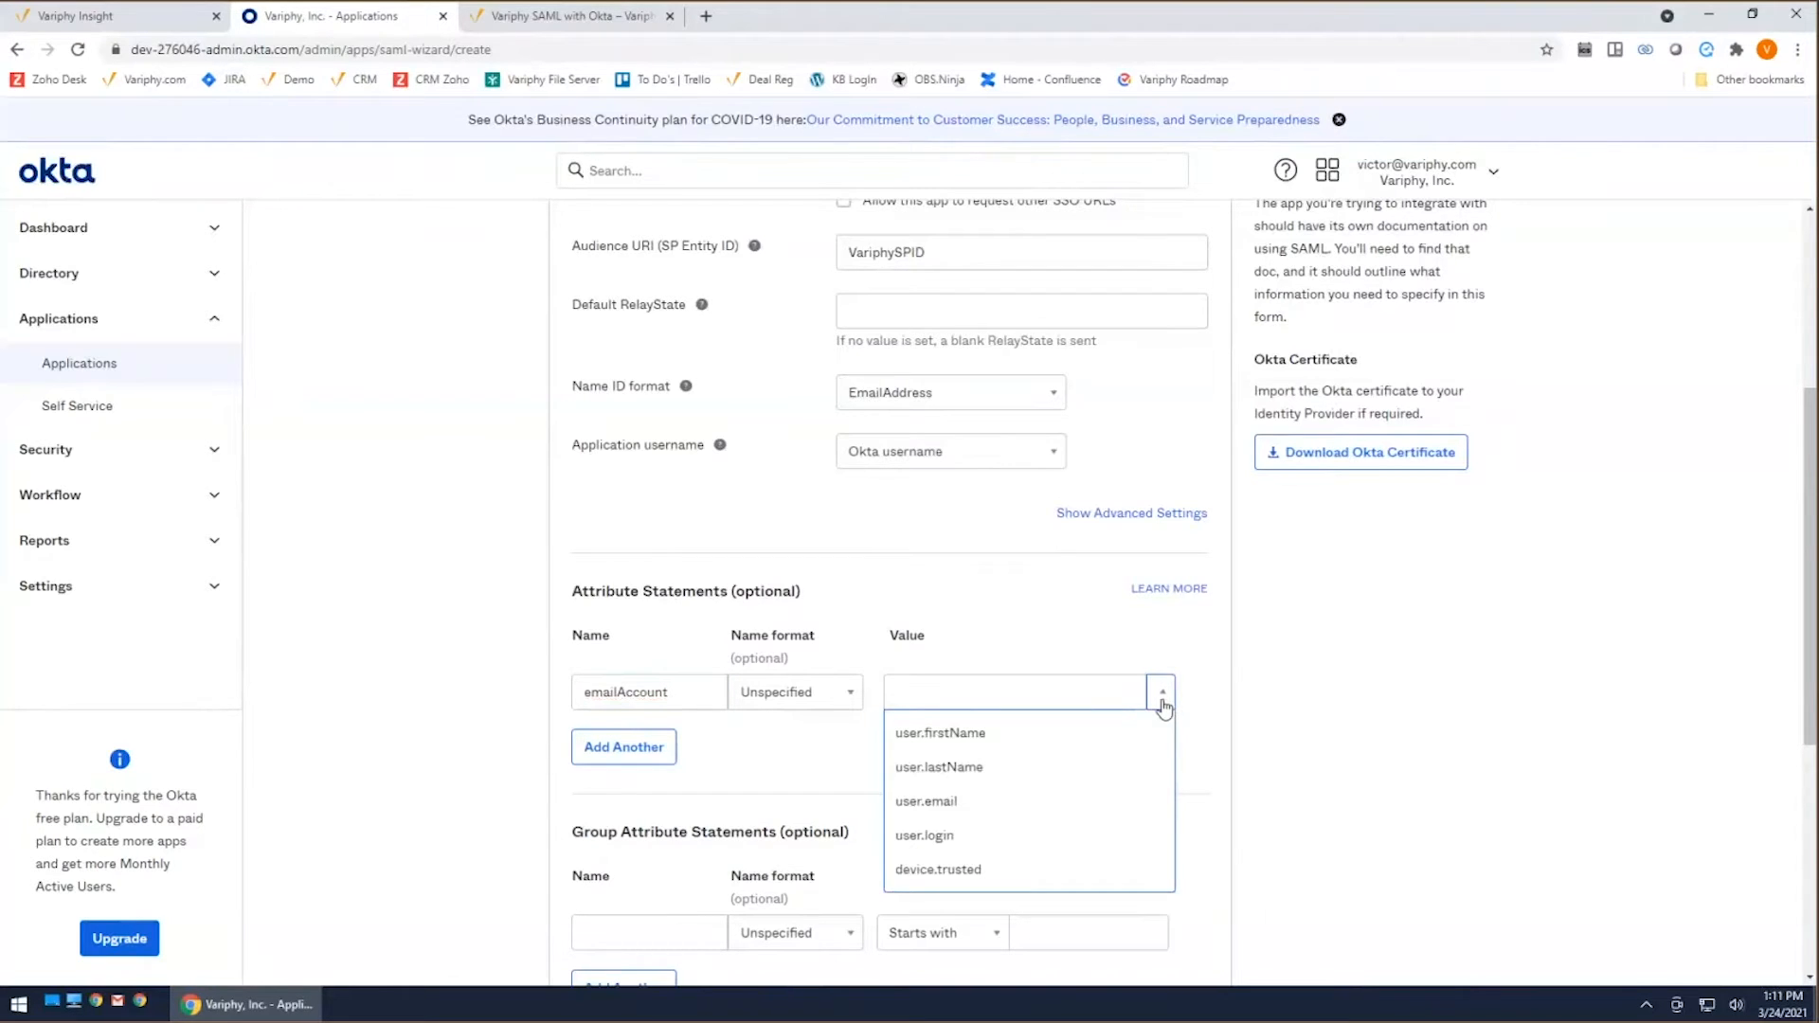
{"action": "left_click", "coordinate": [972, 805]}
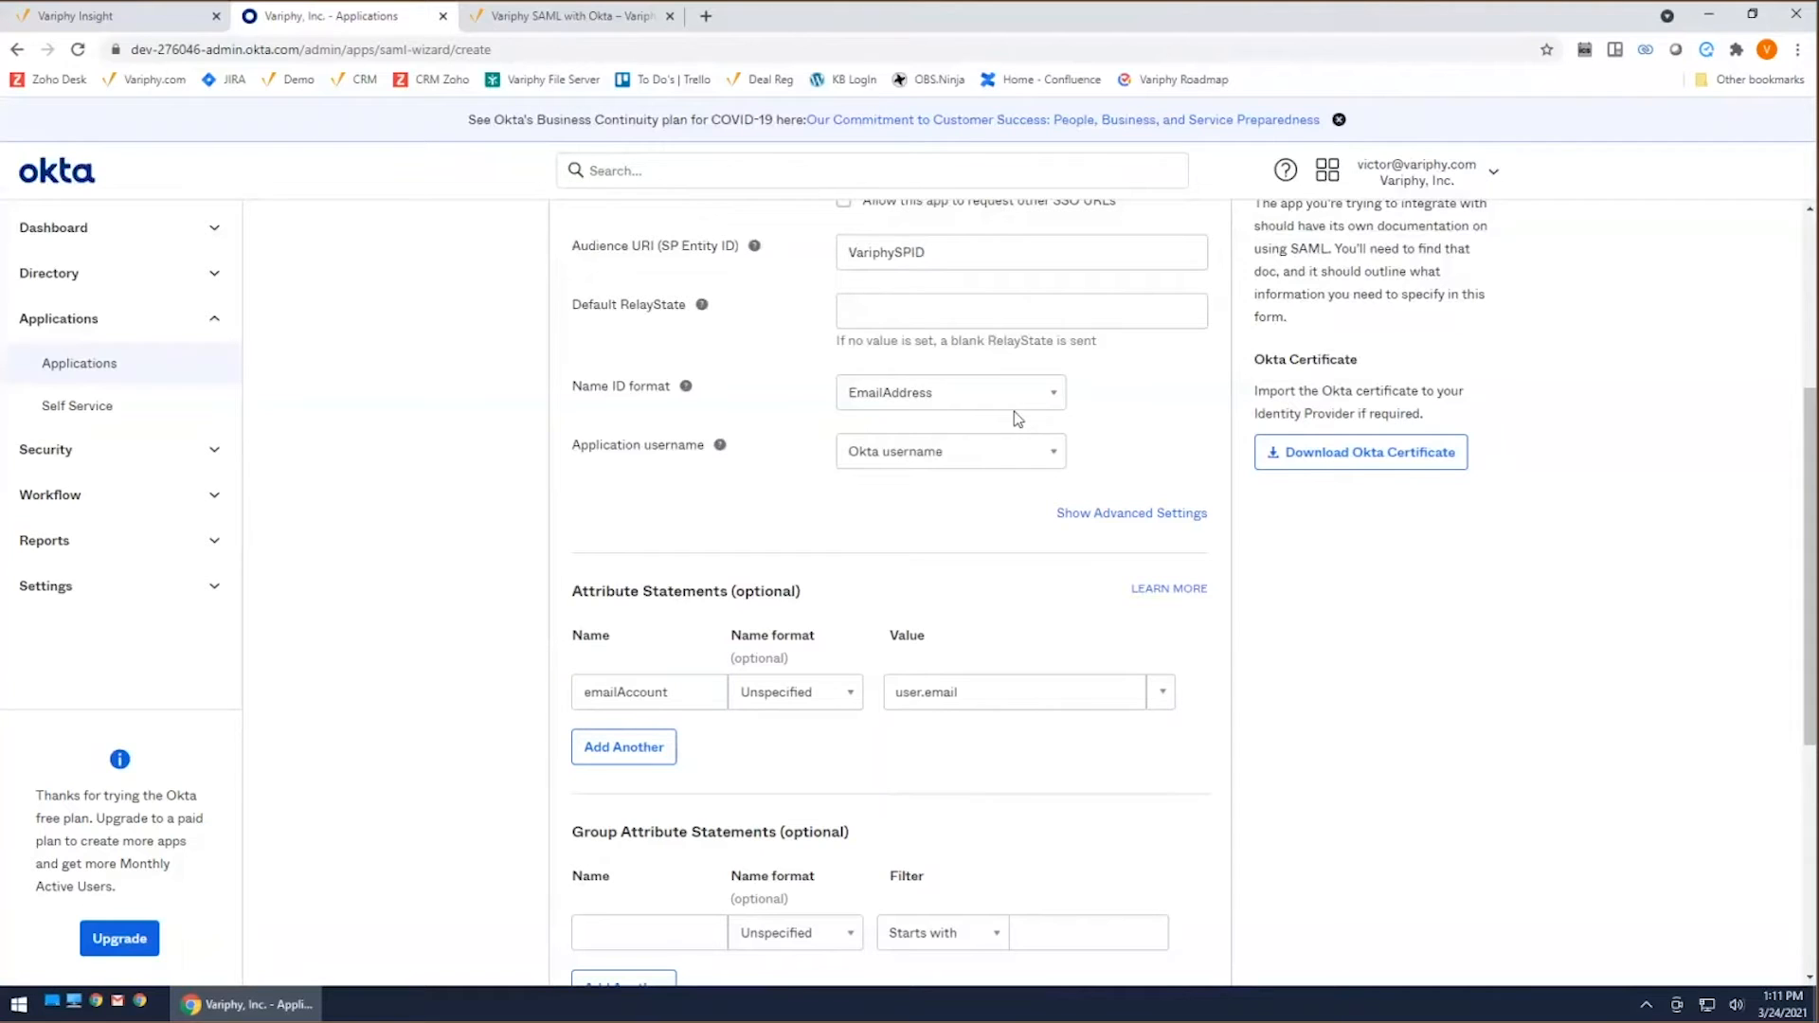
Step: Review the Name ID format choice, keeping EmailAddress, and the path portion of the single sign on URL
{"action": "left_click", "coordinate": [1060, 396]}
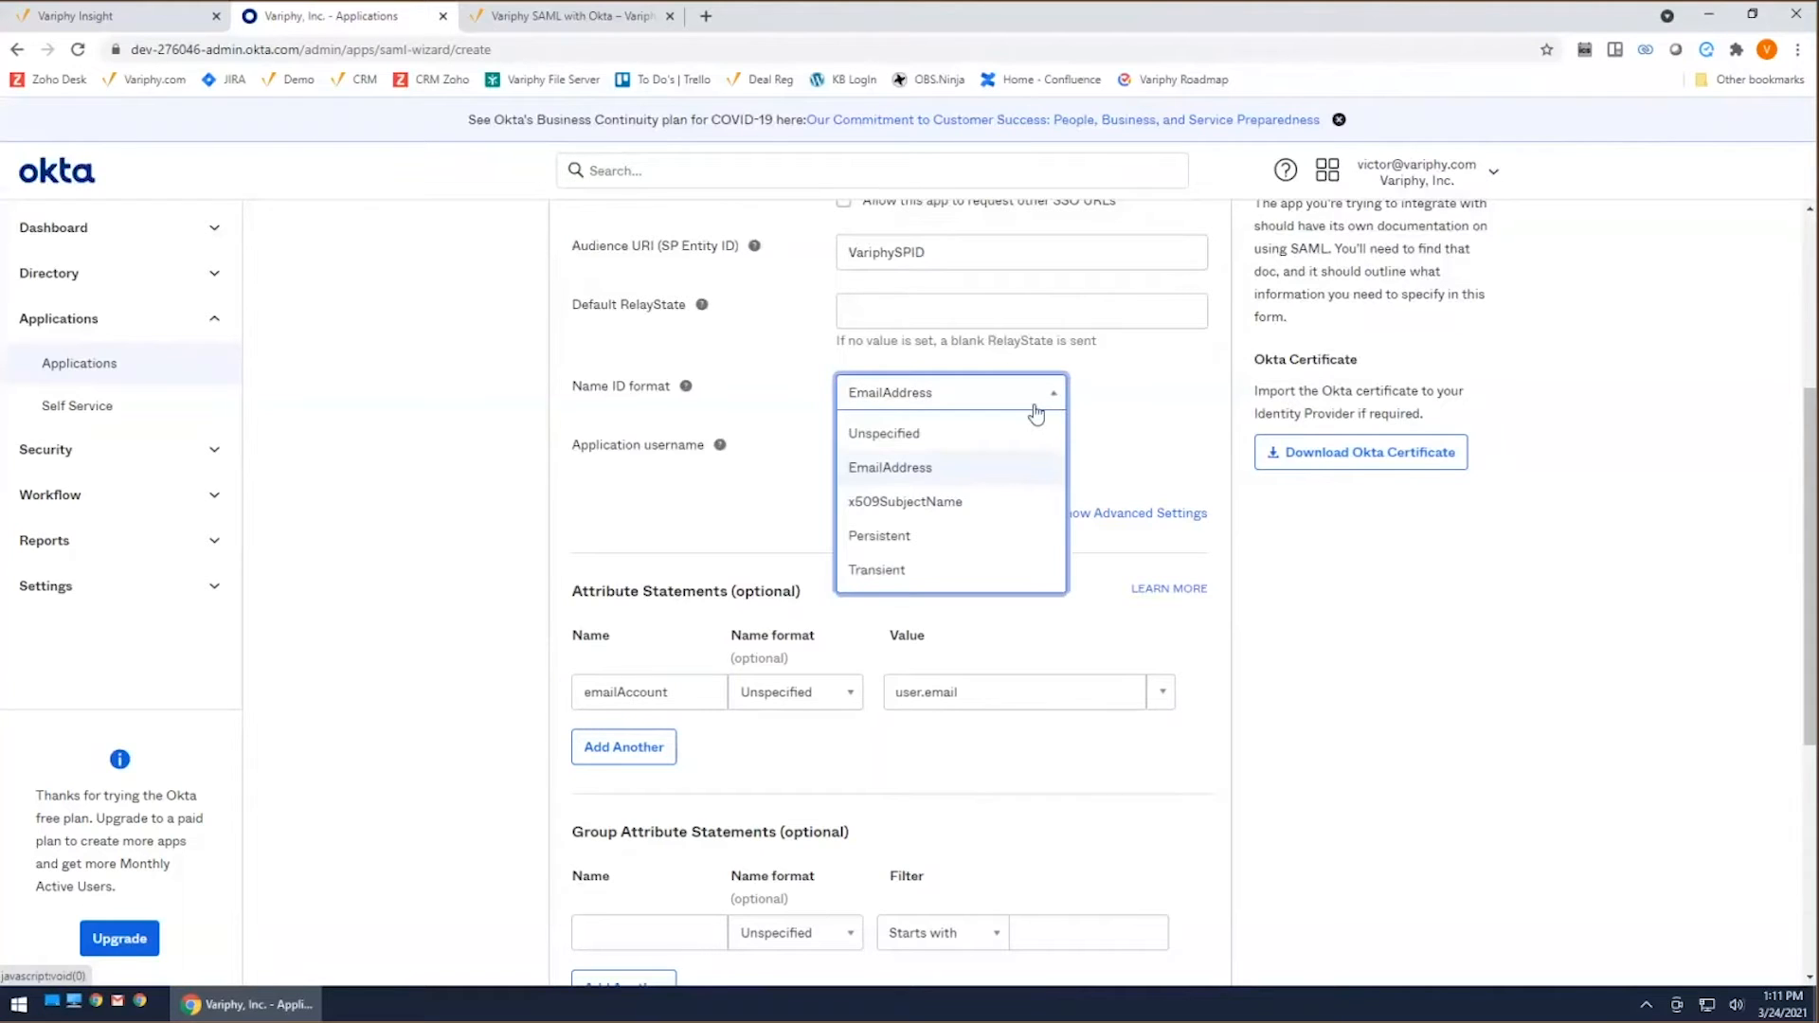
{"action": "left_click", "coordinate": [952, 466]}
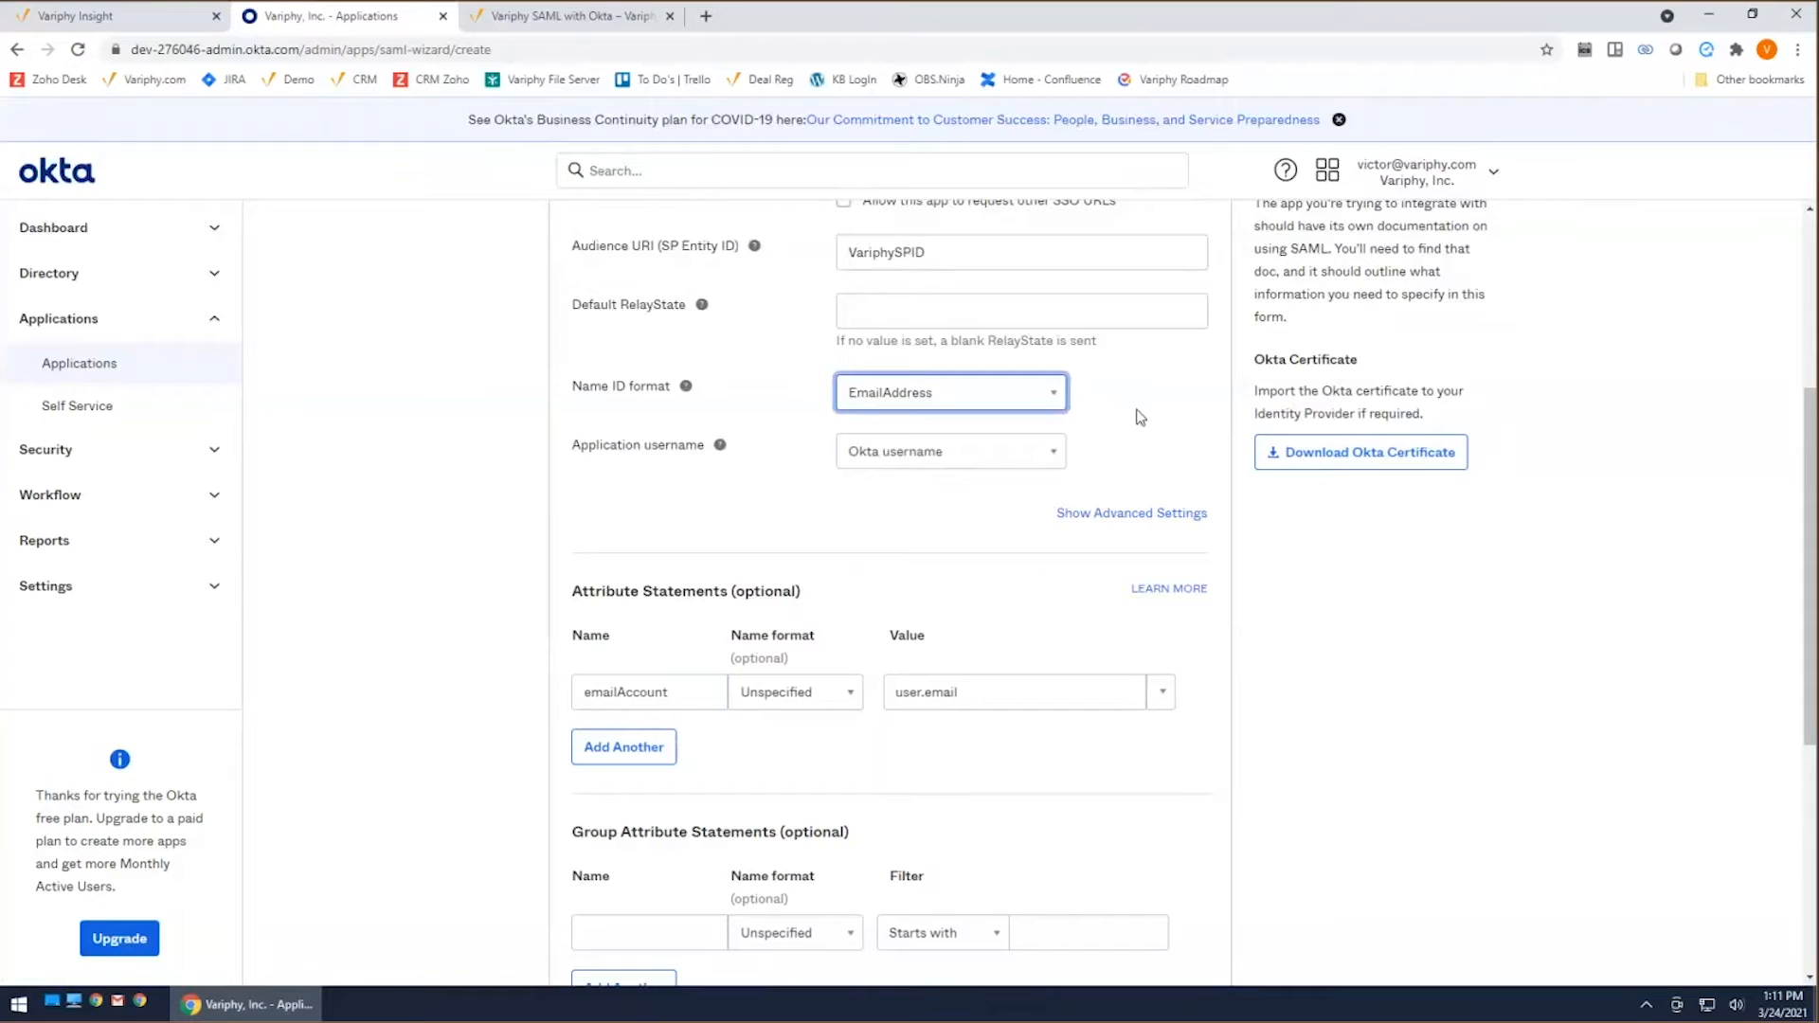
{"action": "scroll", "coordinate": [947, 749], "scroll_direction": "up", "scroll_amount": 4}
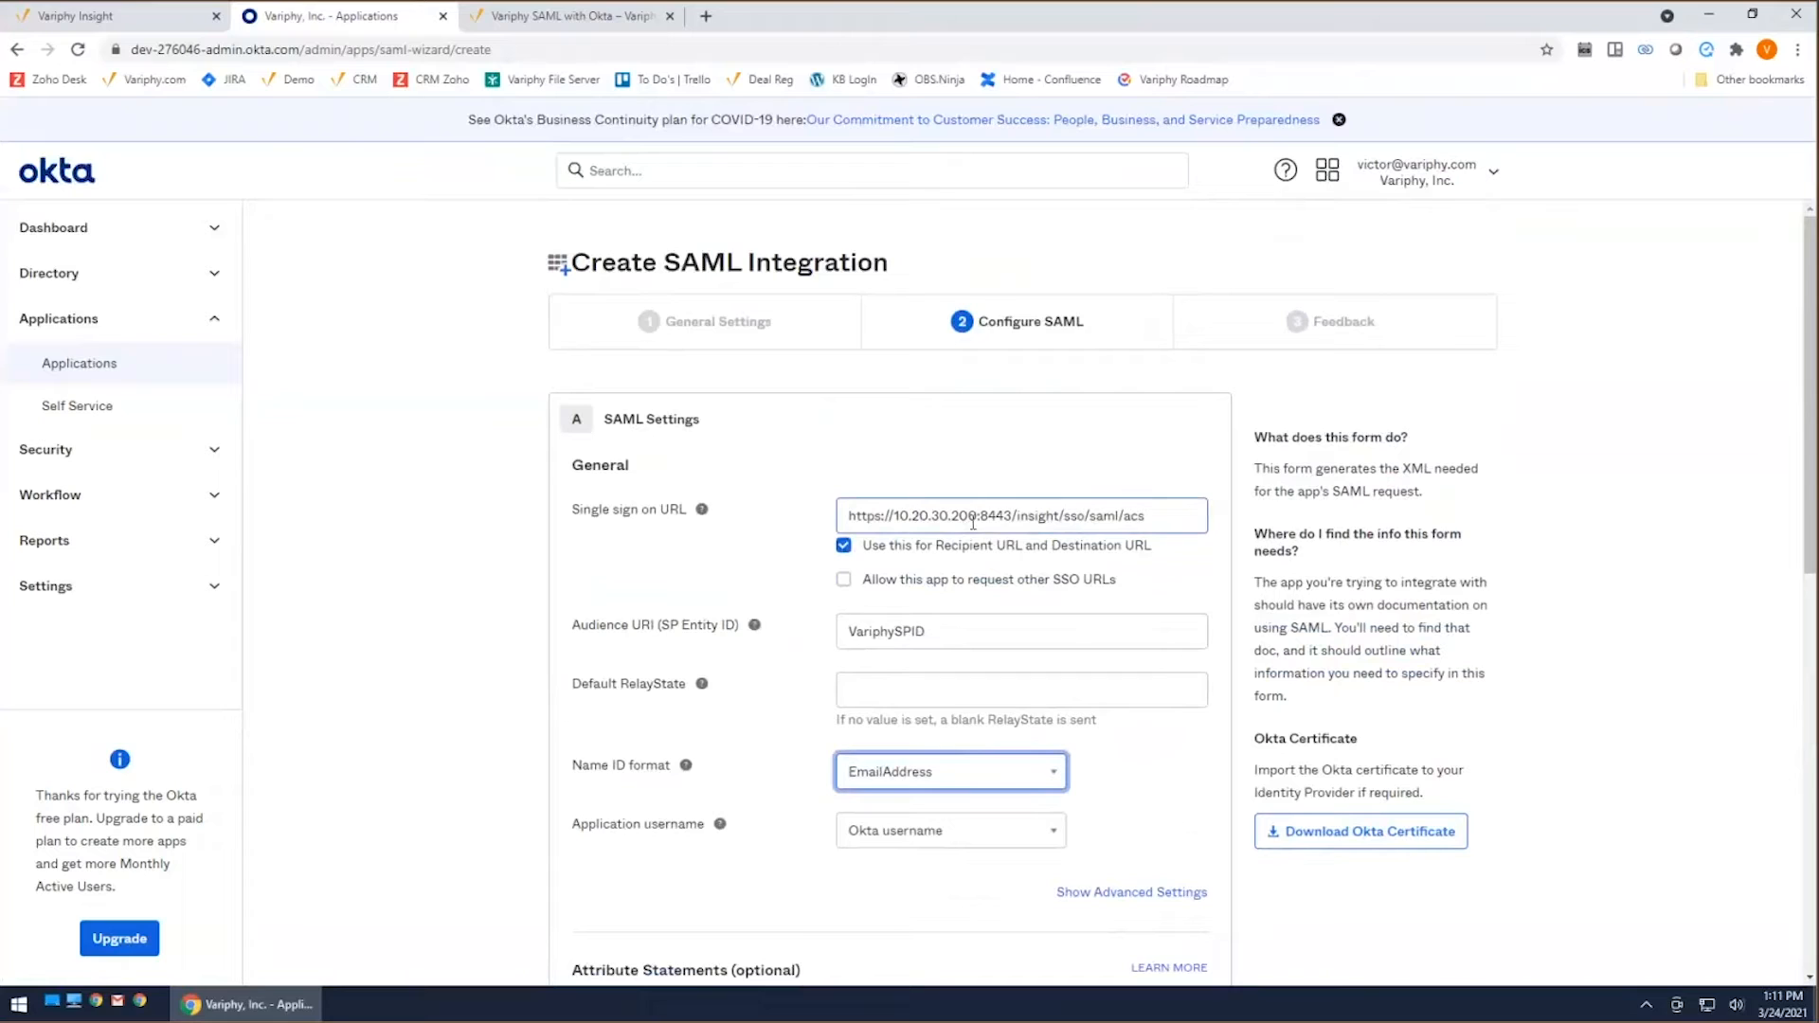
{"action": "left_click_drag", "start_coordinate": [1158, 518], "coordinate": [1012, 518]}
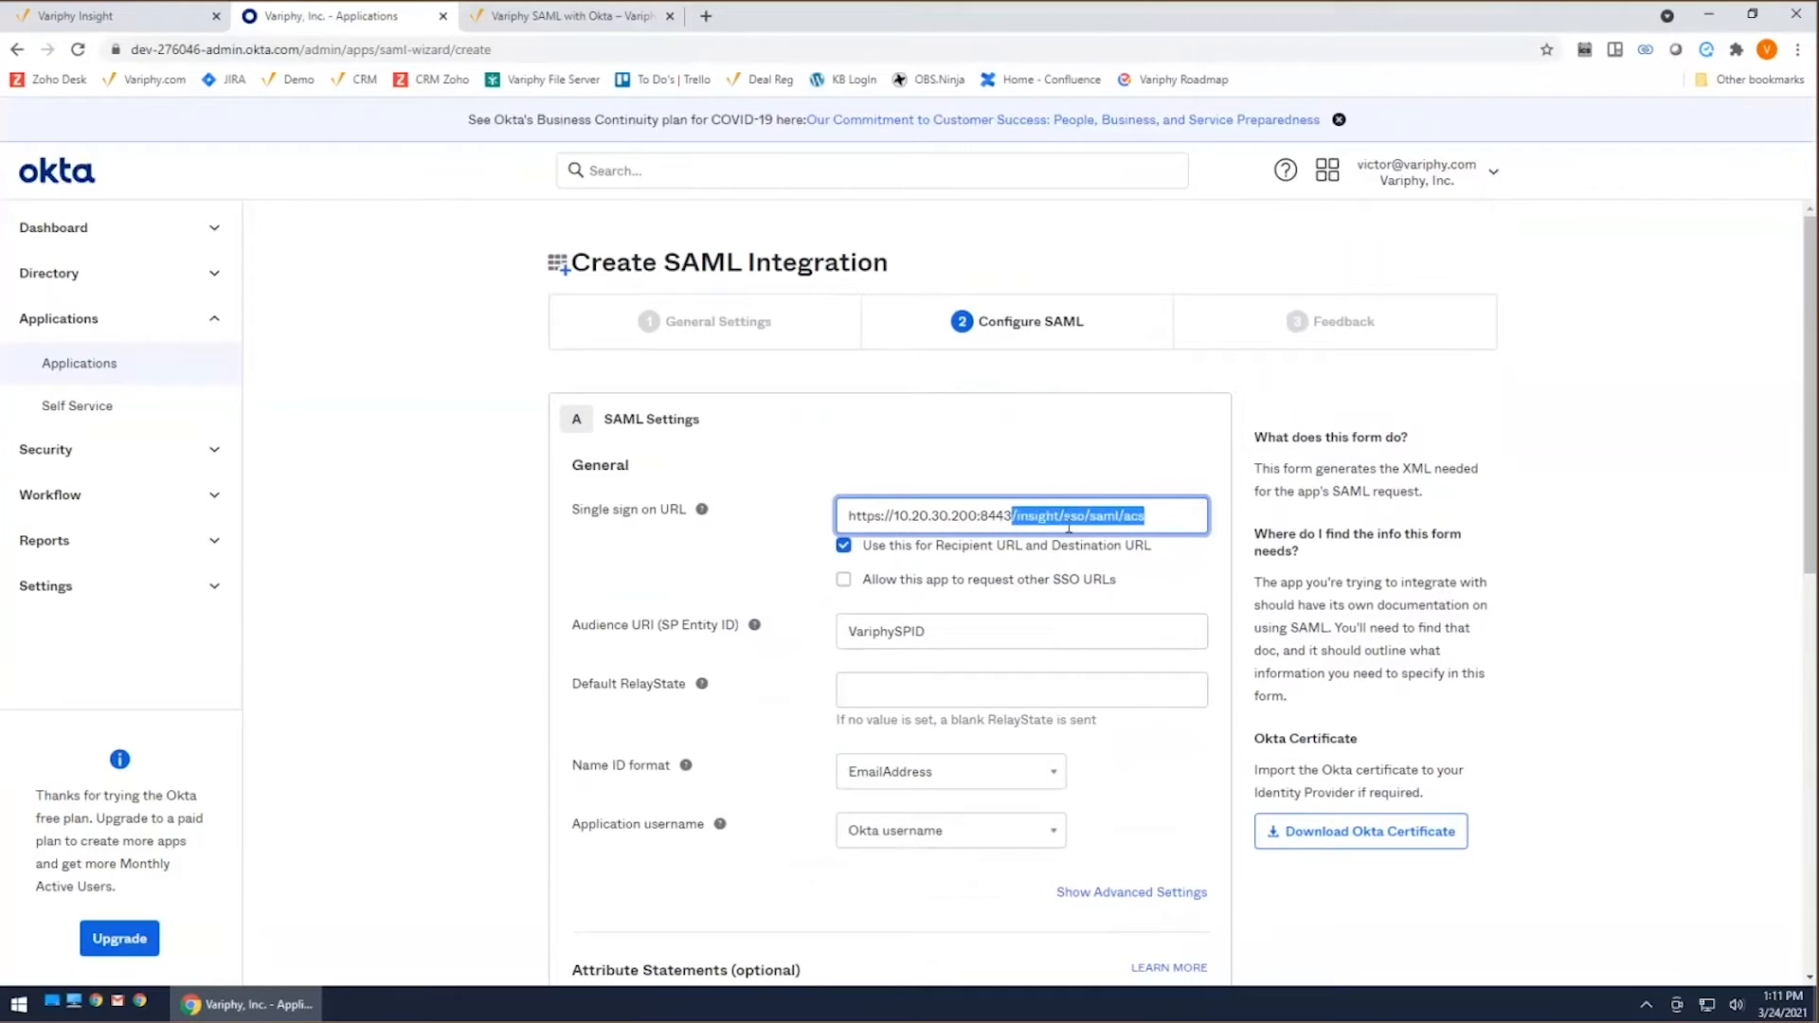
Step: Review the address and path portions of the single sign on URL, the Audience URI and the attribute statements
{"action": "left_click", "coordinate": [1147, 517]}
{"action": "left_click_drag", "start_coordinate": [1152, 518], "coordinate": [1014, 517]}
{"action": "left_click", "coordinate": [1006, 517]}
{"action": "left_click_drag", "start_coordinate": [1017, 517], "coordinate": [848, 517]}
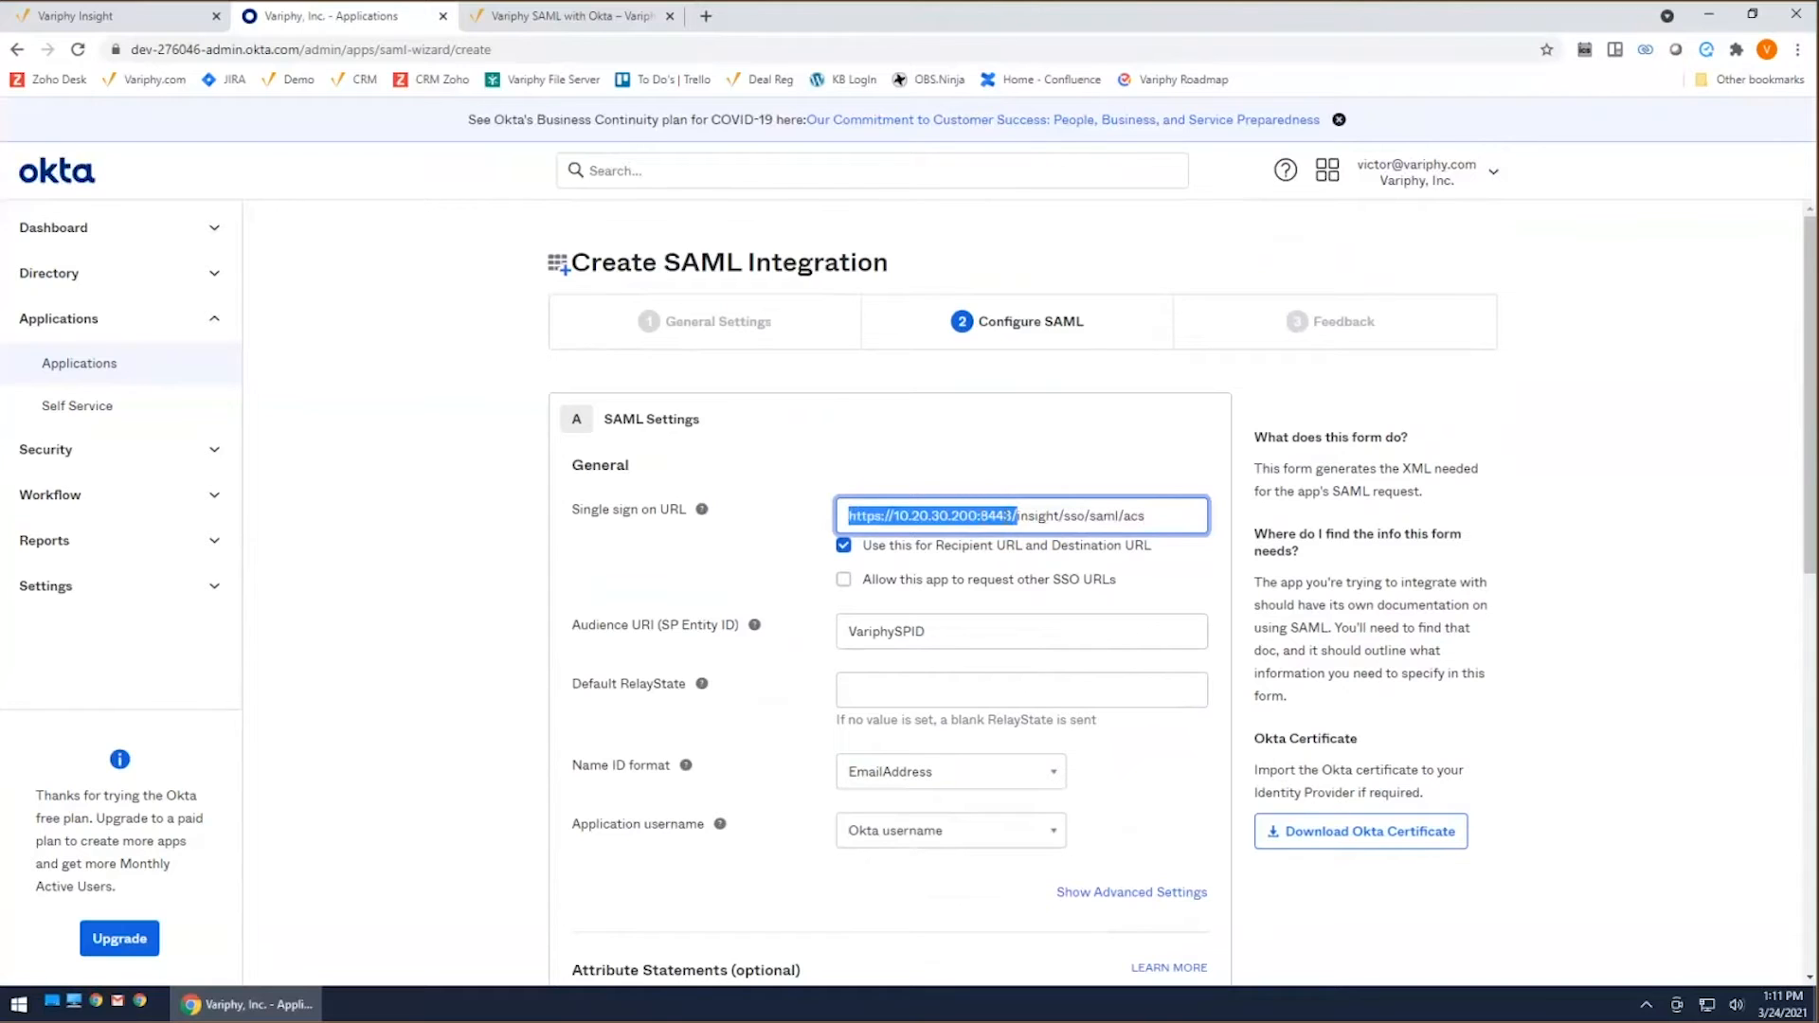
{"action": "scroll", "coordinate": [1093, 565], "scroll_direction": "down", "scroll_amount": 1}
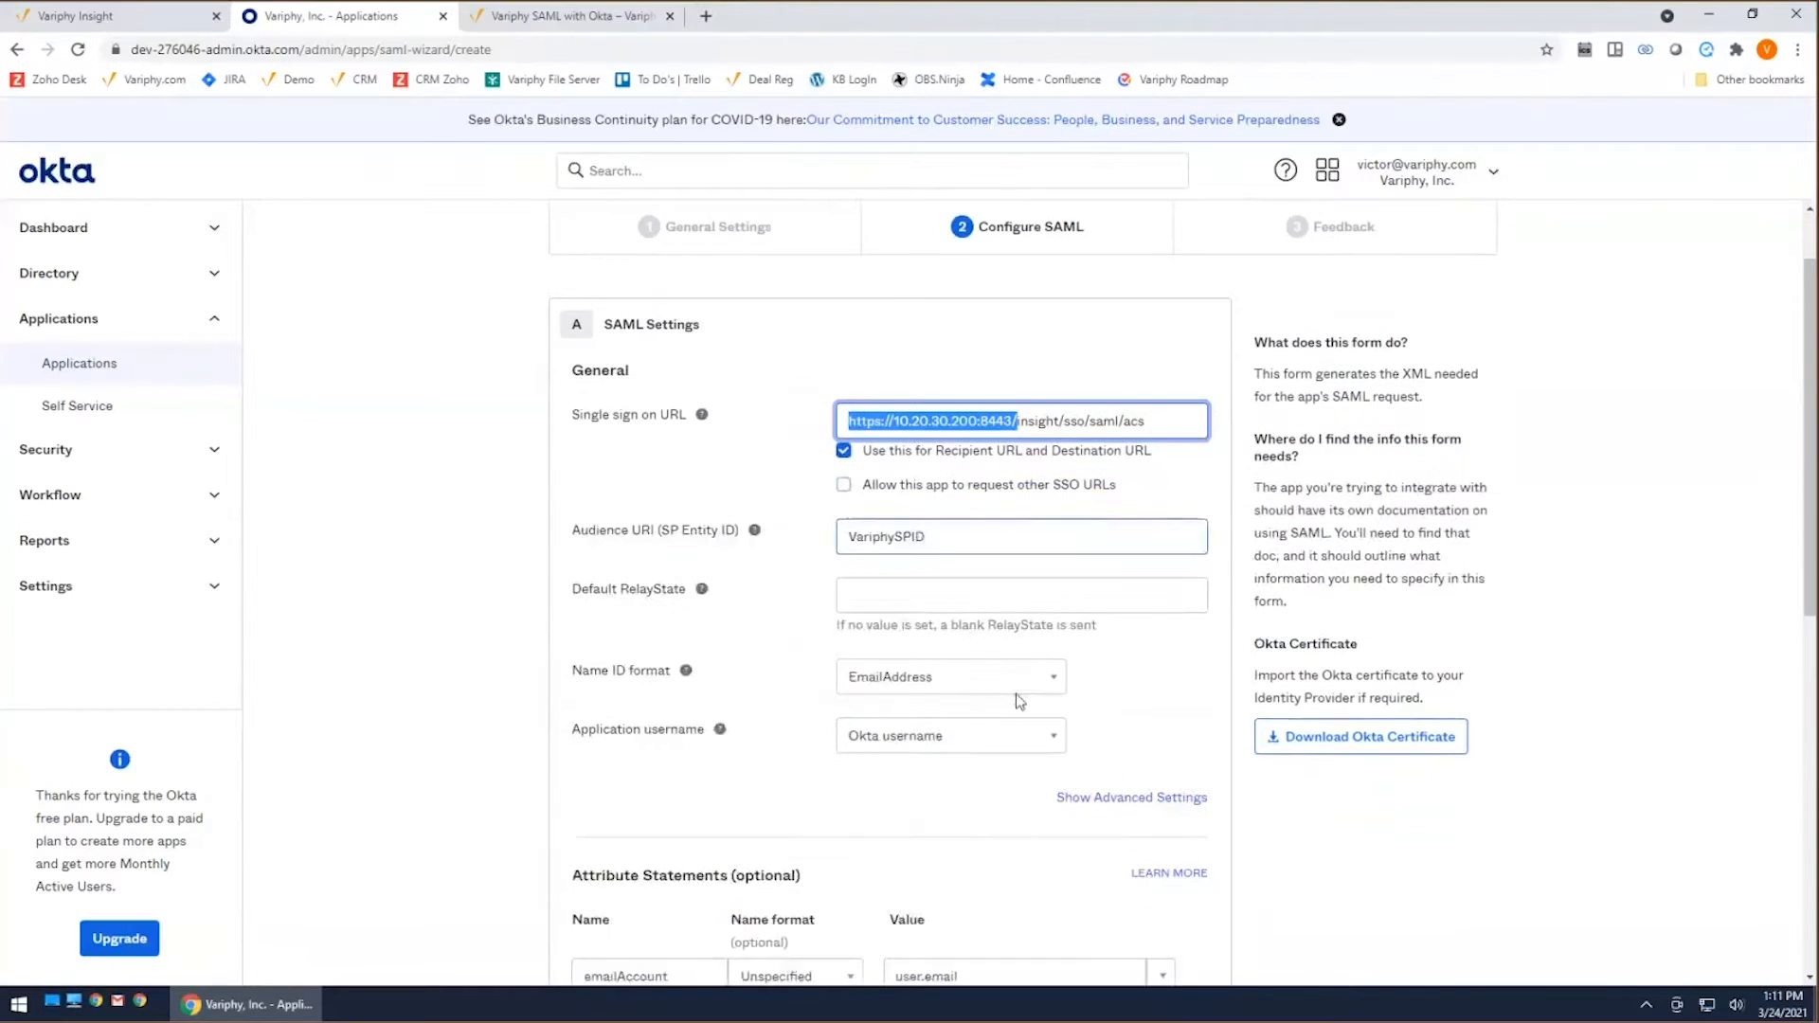
{"action": "double_click", "coordinate": [896, 538]}
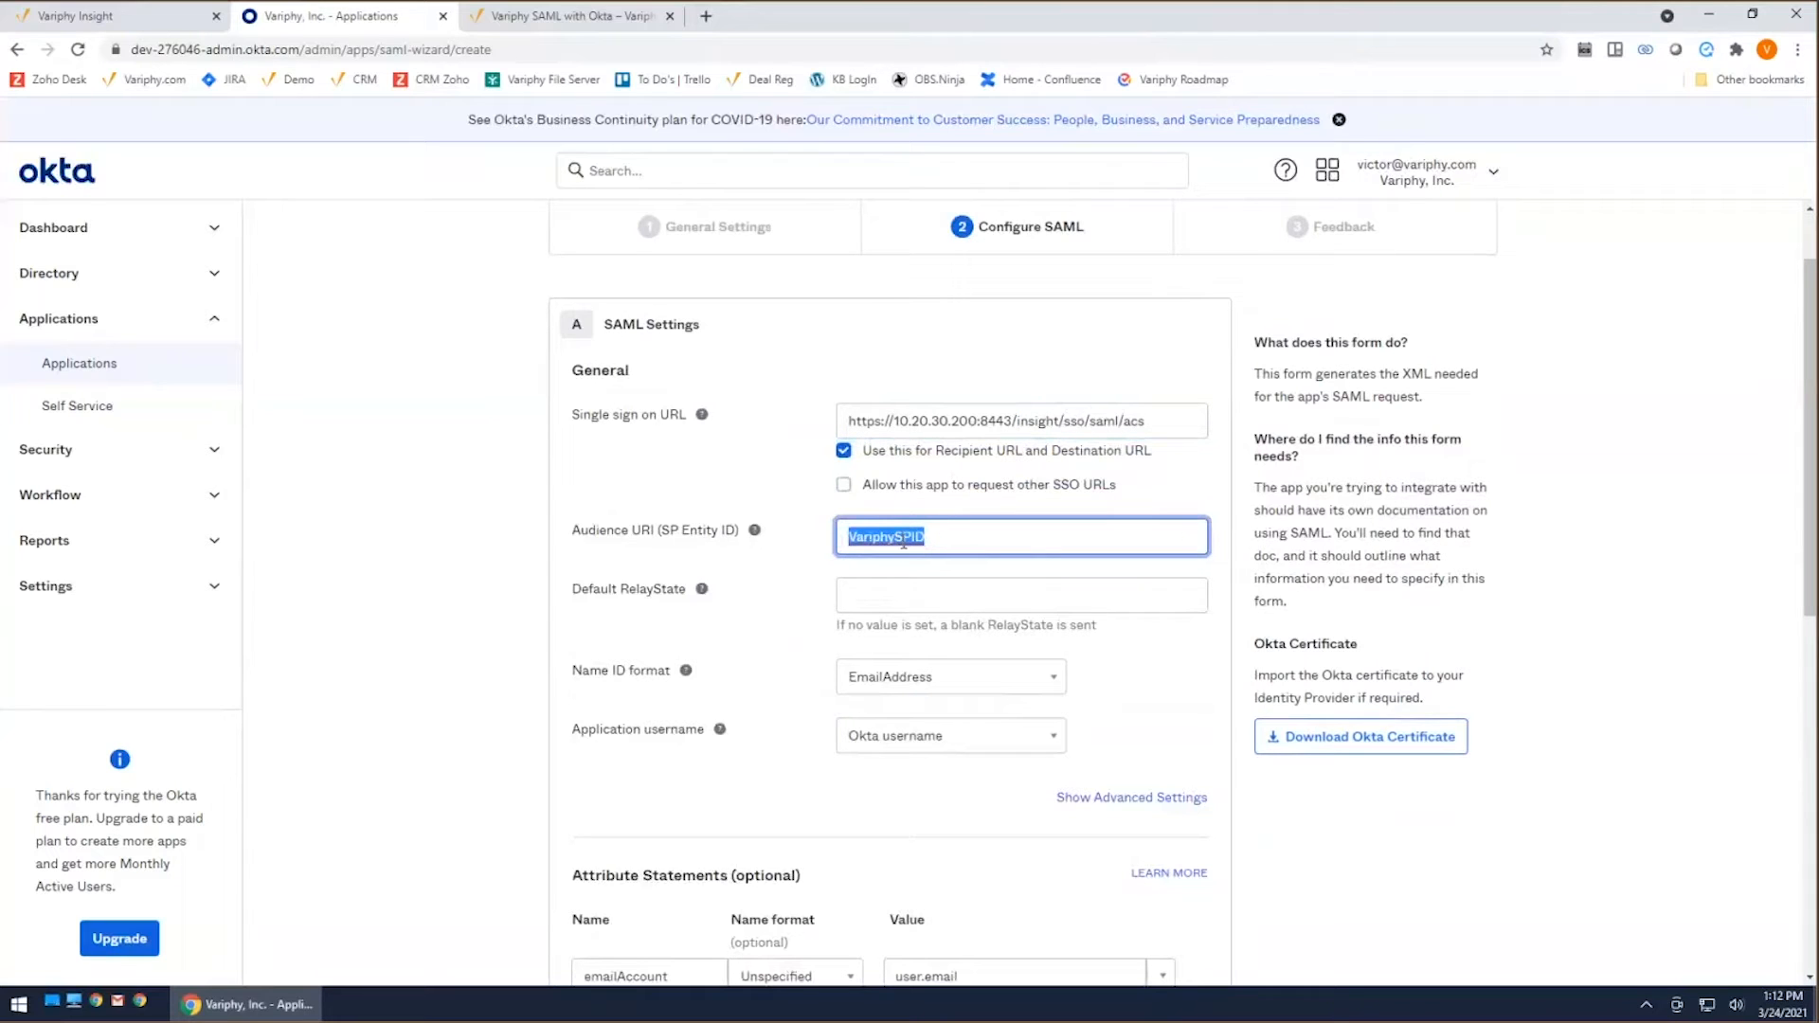
{"action": "scroll", "coordinate": [993, 557], "scroll_direction": "down", "scroll_amount": 5}
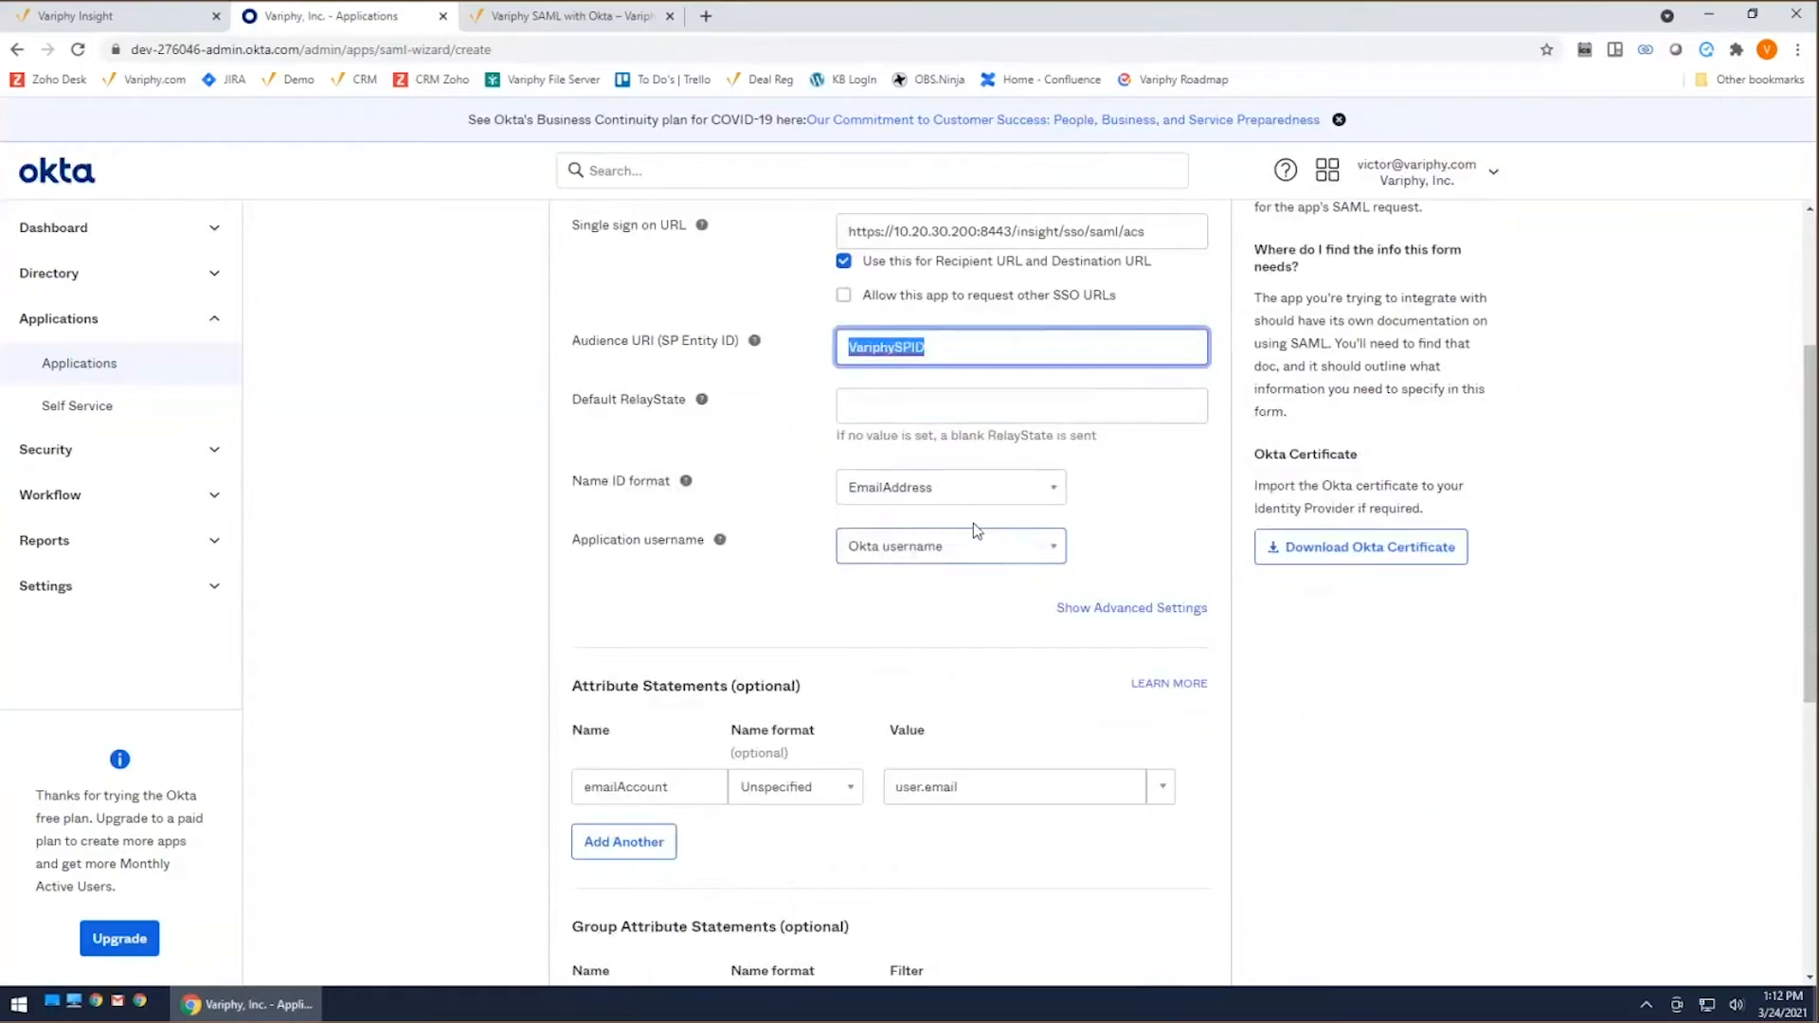
{"action": "scroll", "coordinate": [982, 532], "scroll_direction": "down", "scroll_amount": 3}
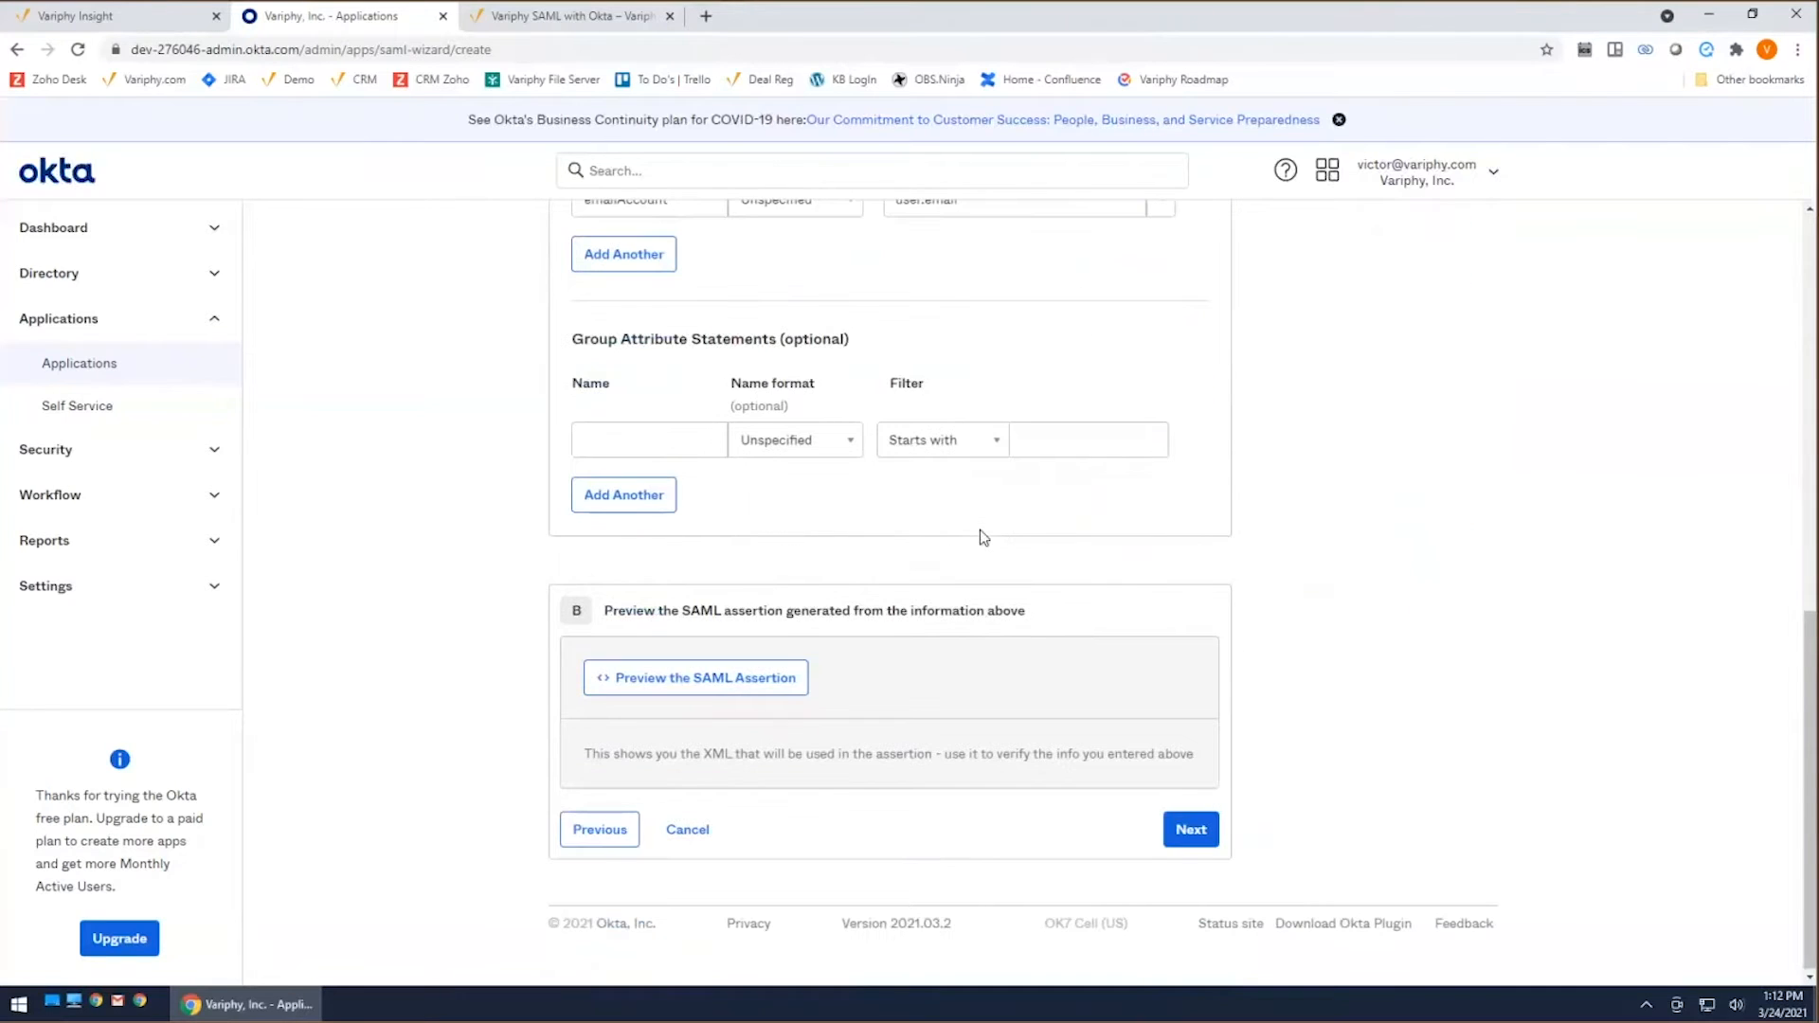
Step: Accept the SAML settings and finish the integration as an Okta customer adding an internal app, marked as an internal app that we have created
{"action": "left_click", "coordinate": [1191, 834]}
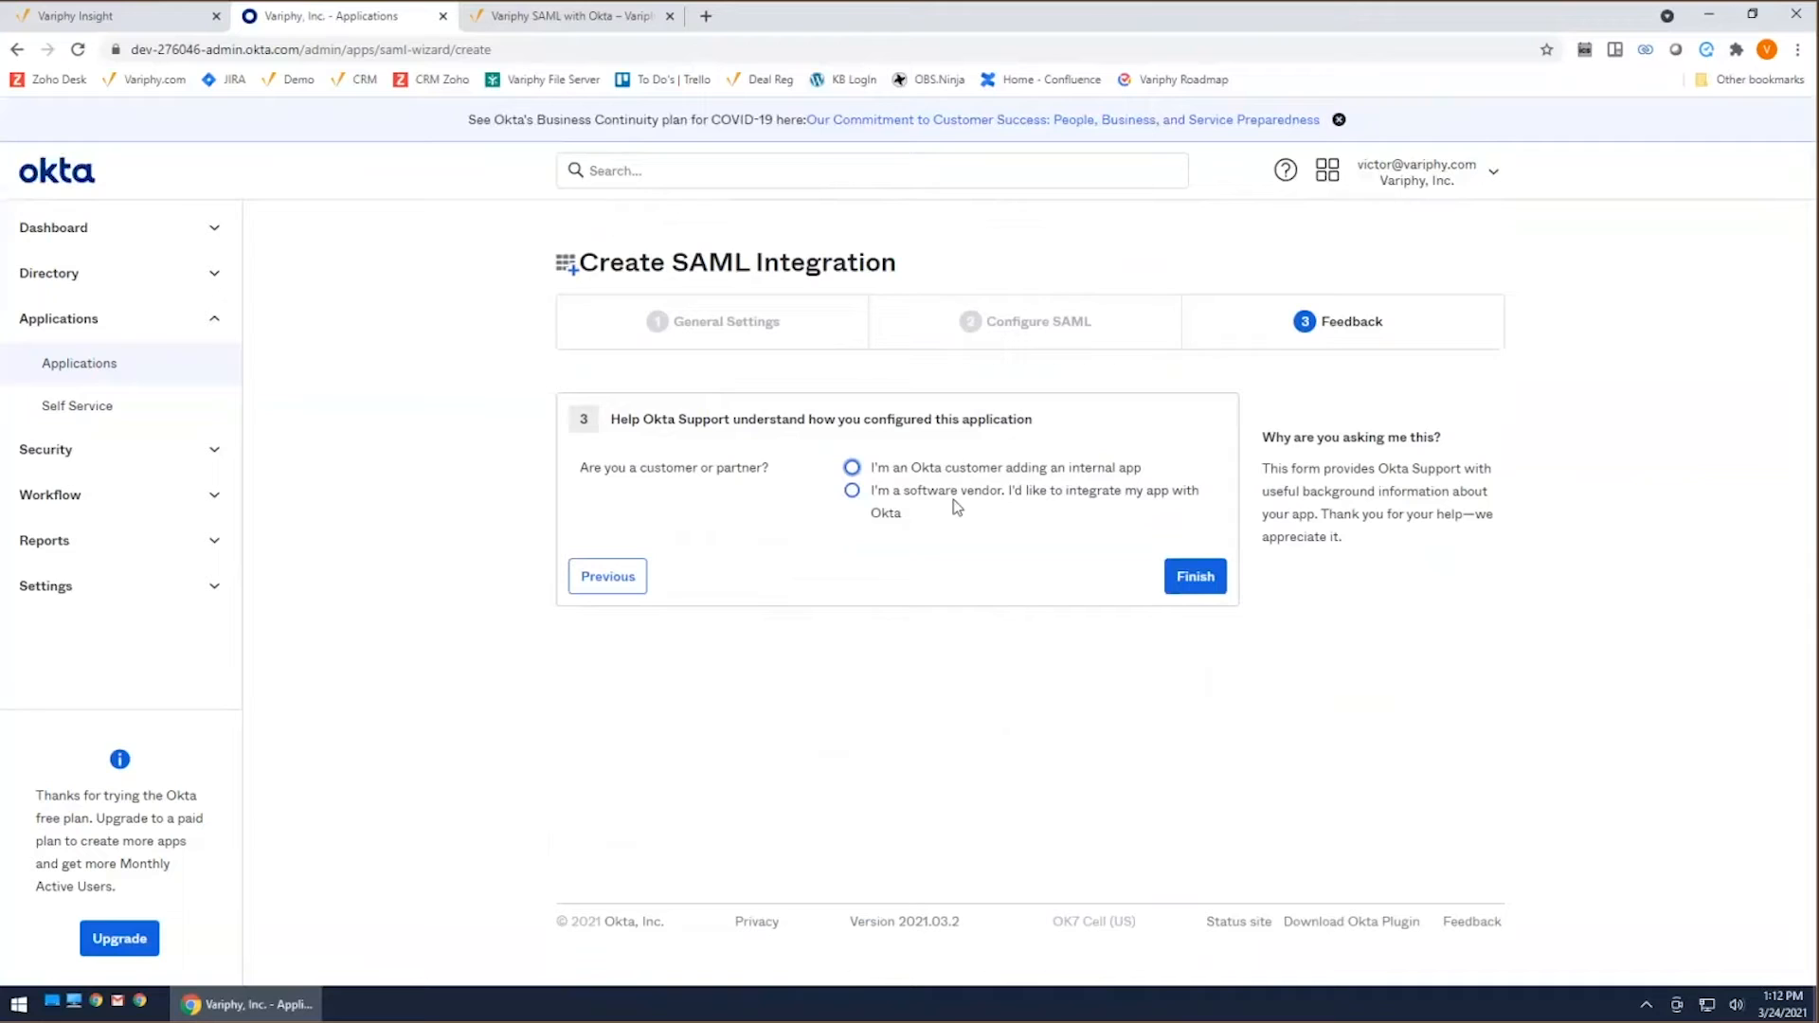
{"action": "left_click", "coordinate": [851, 468]}
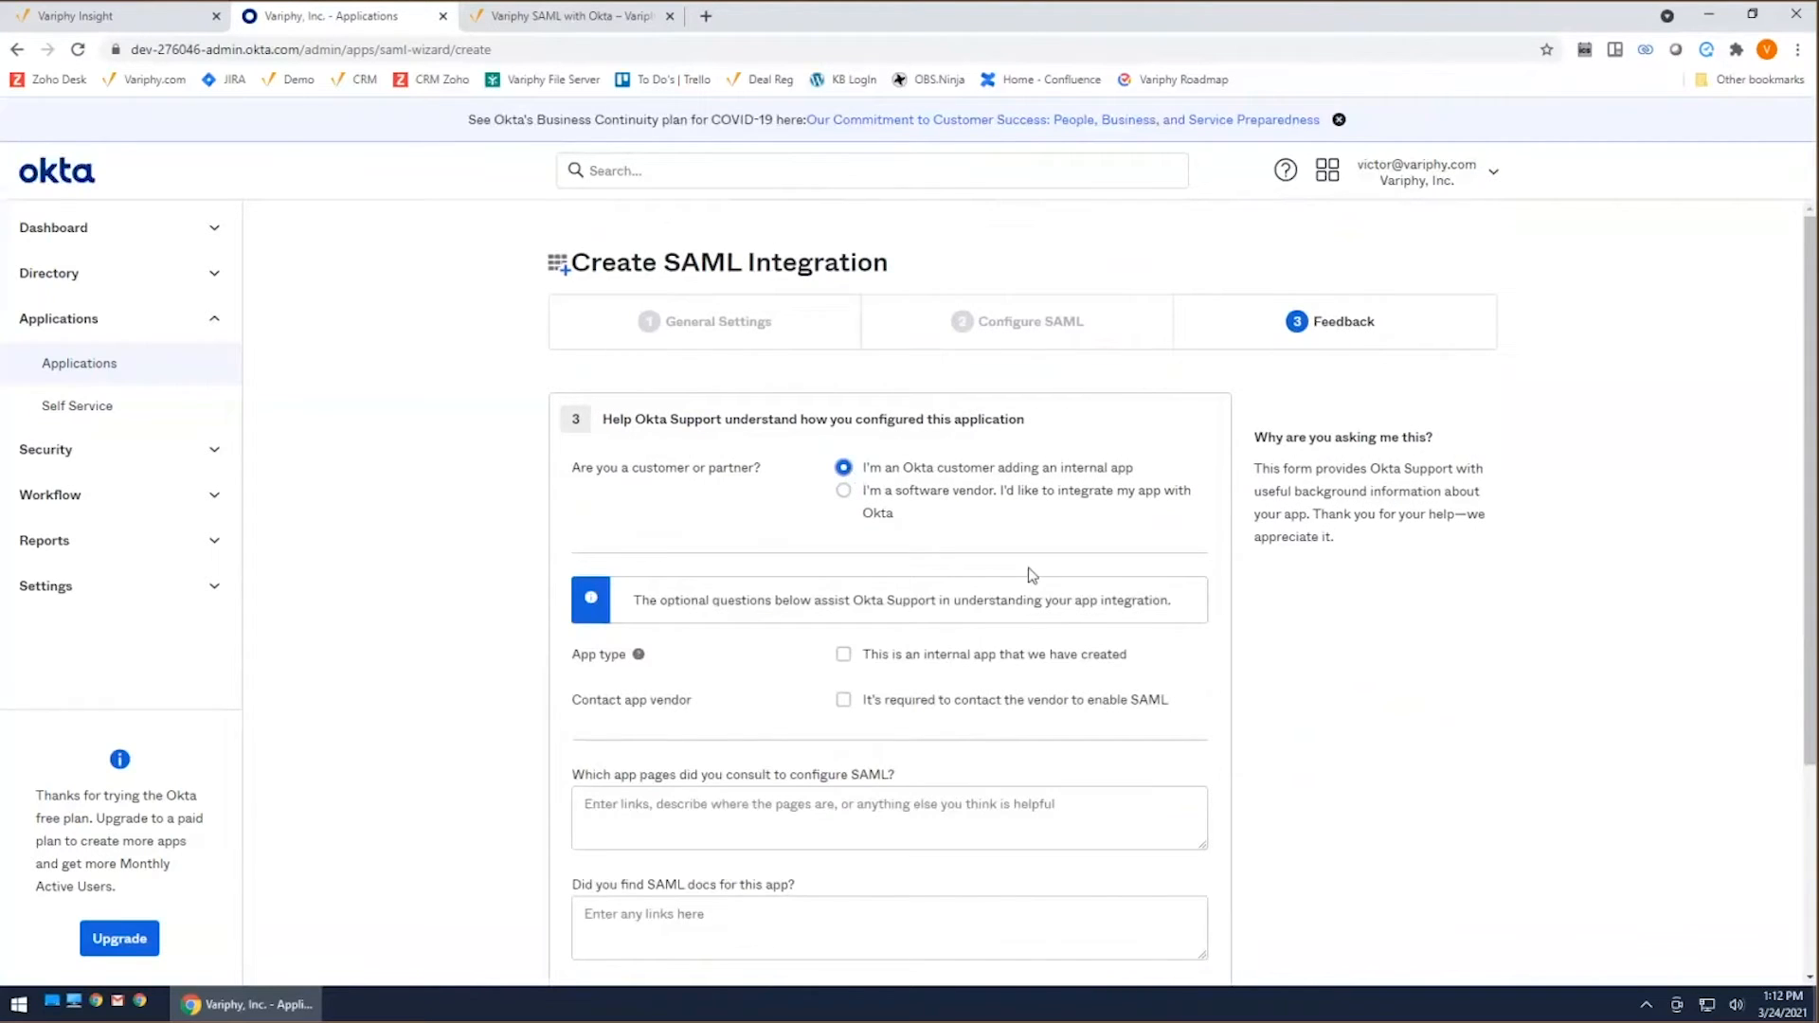
{"action": "left_click", "coordinate": [843, 656]}
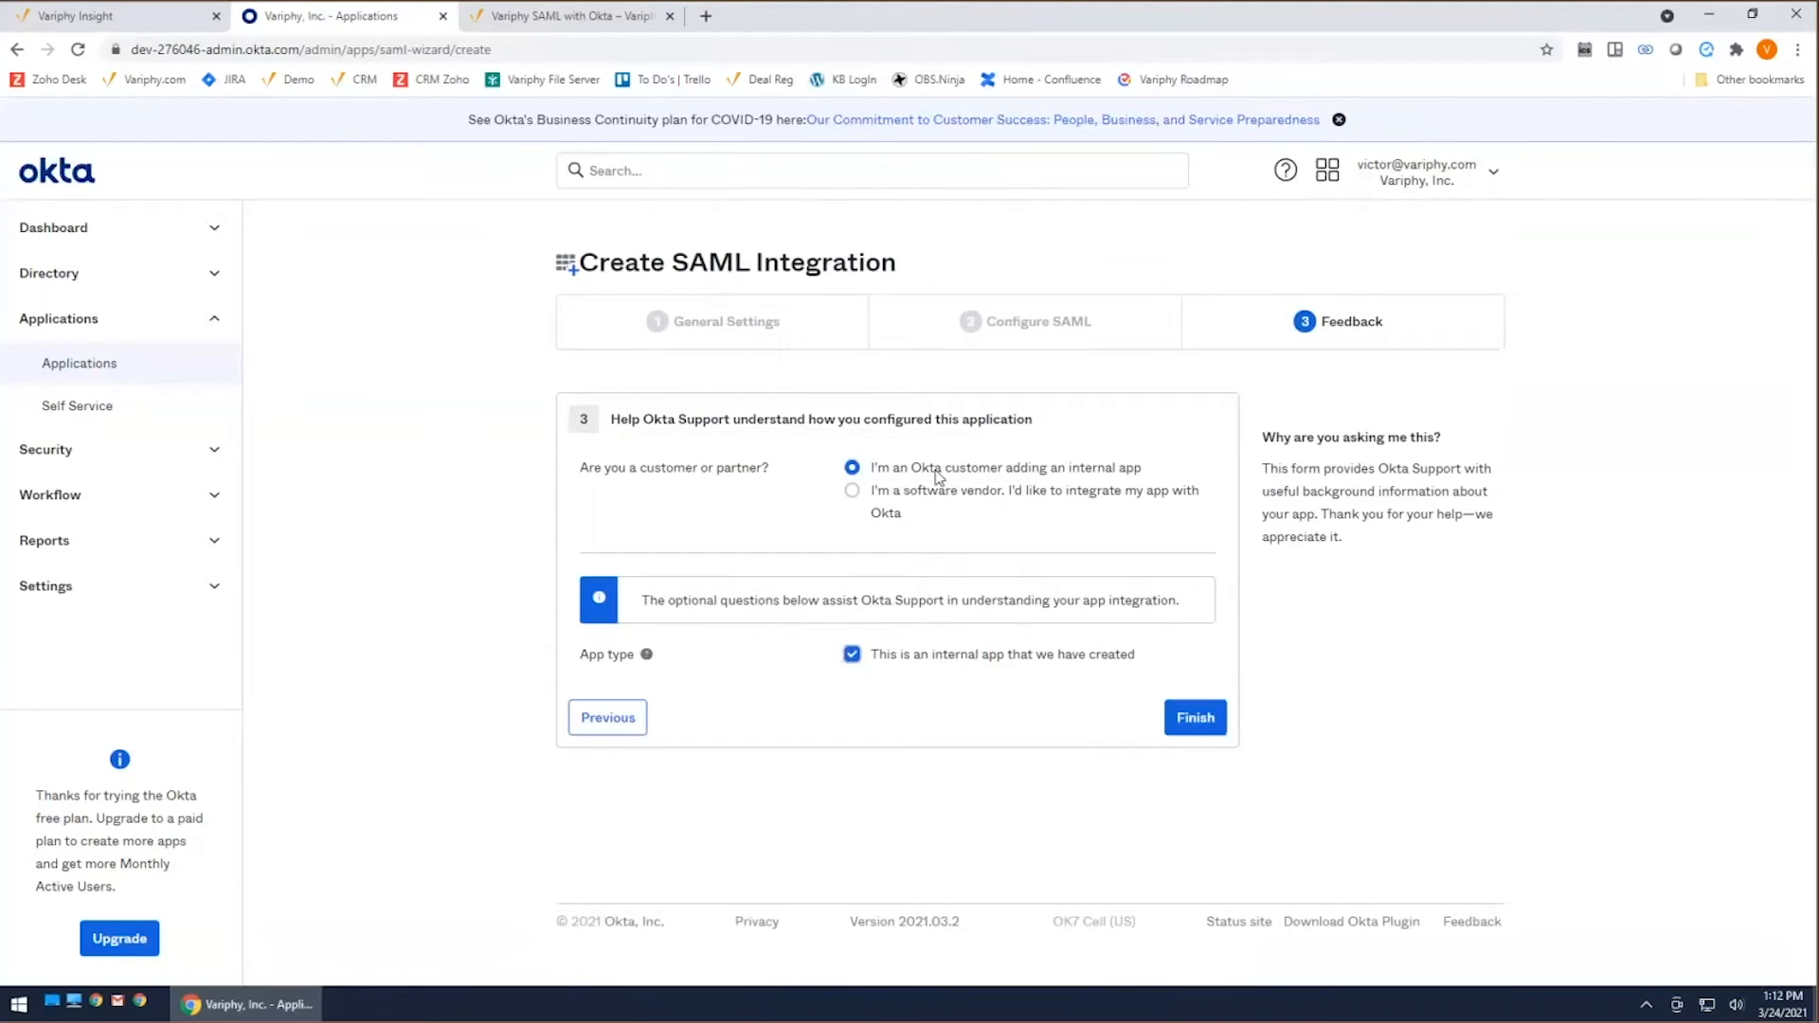
{"action": "left_click", "coordinate": [1192, 720]}
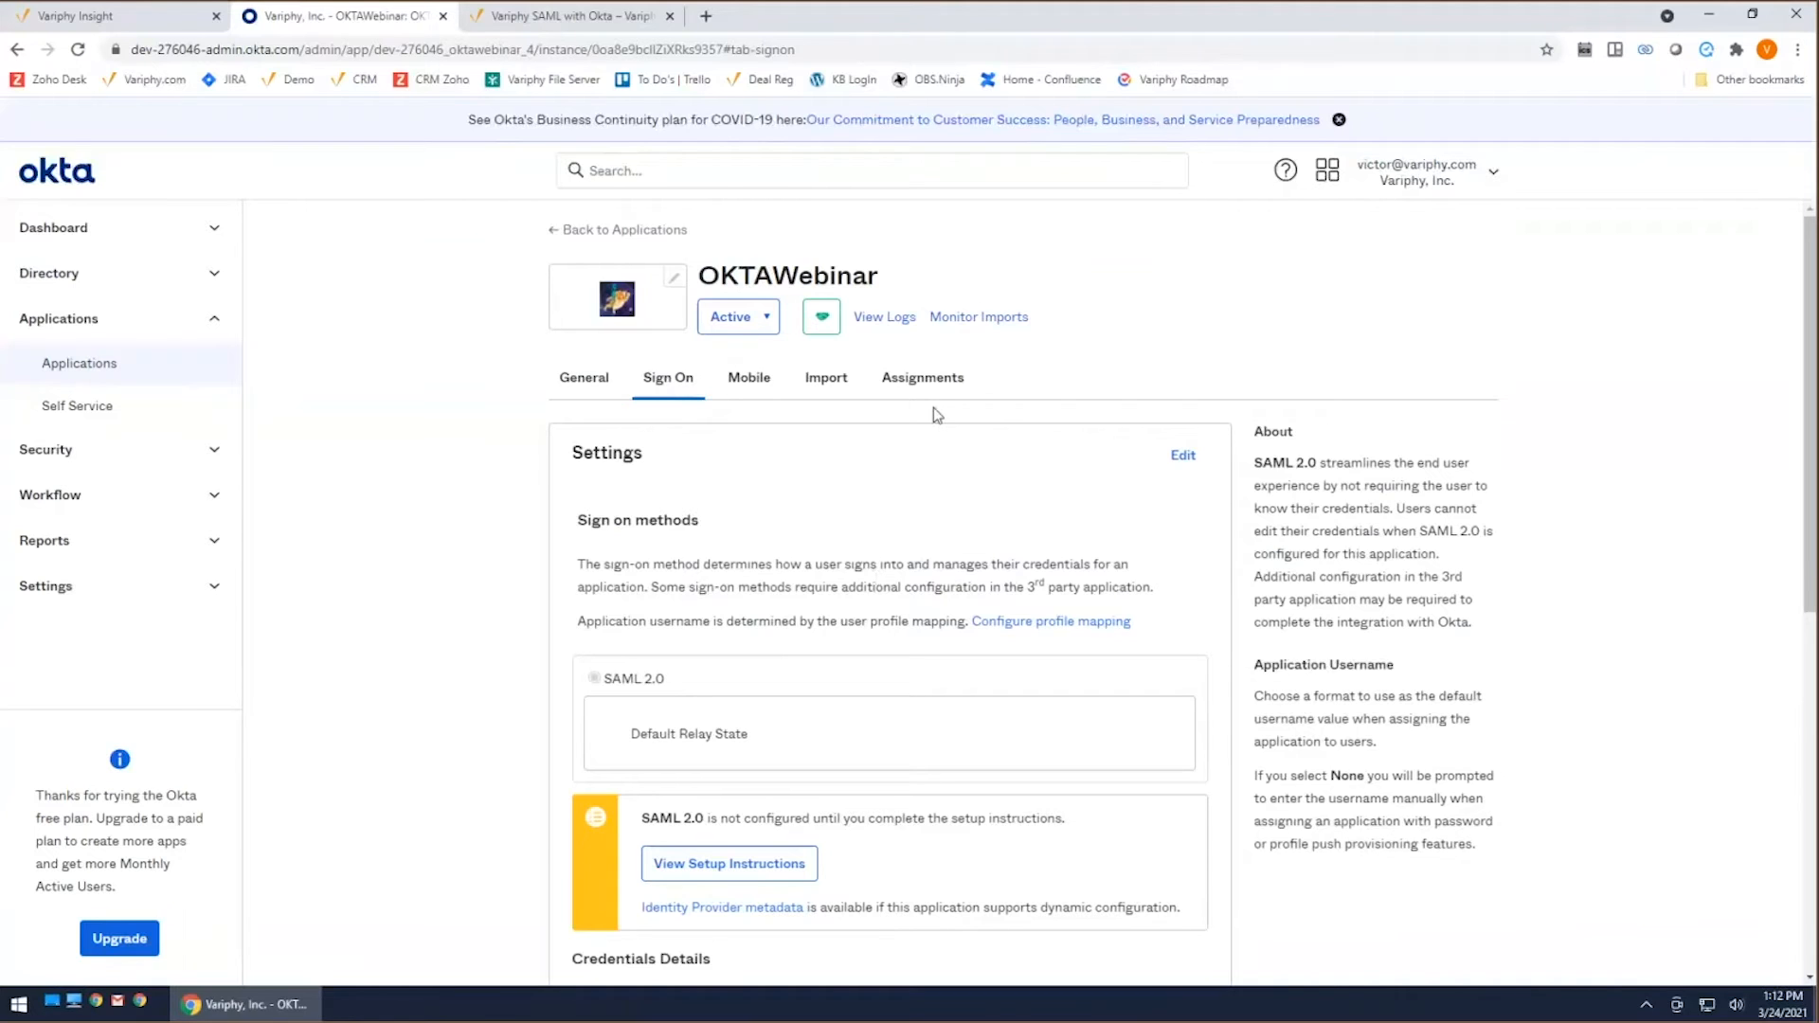
Step: Assign the OKTAWebinar application to the administrator's own user account
{"action": "left_click", "coordinate": [928, 378]}
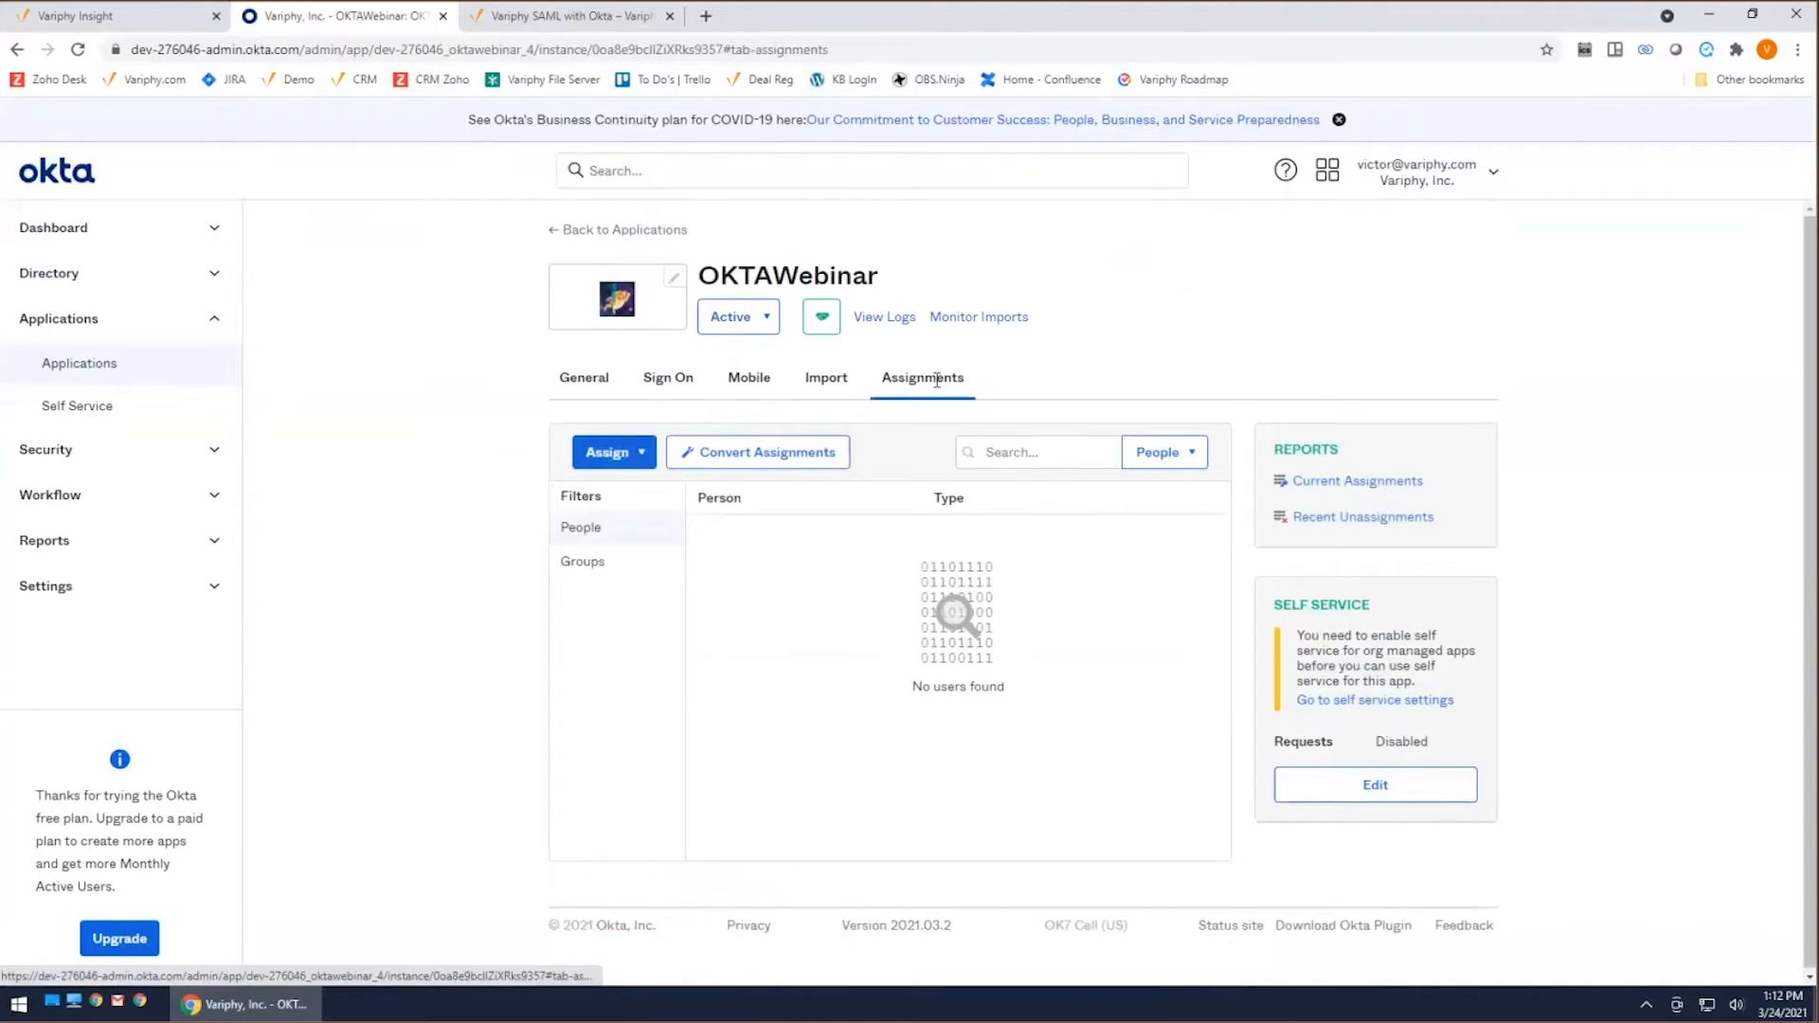
{"action": "left_click", "coordinate": [633, 468]}
{"action": "left_click", "coordinate": [640, 489]}
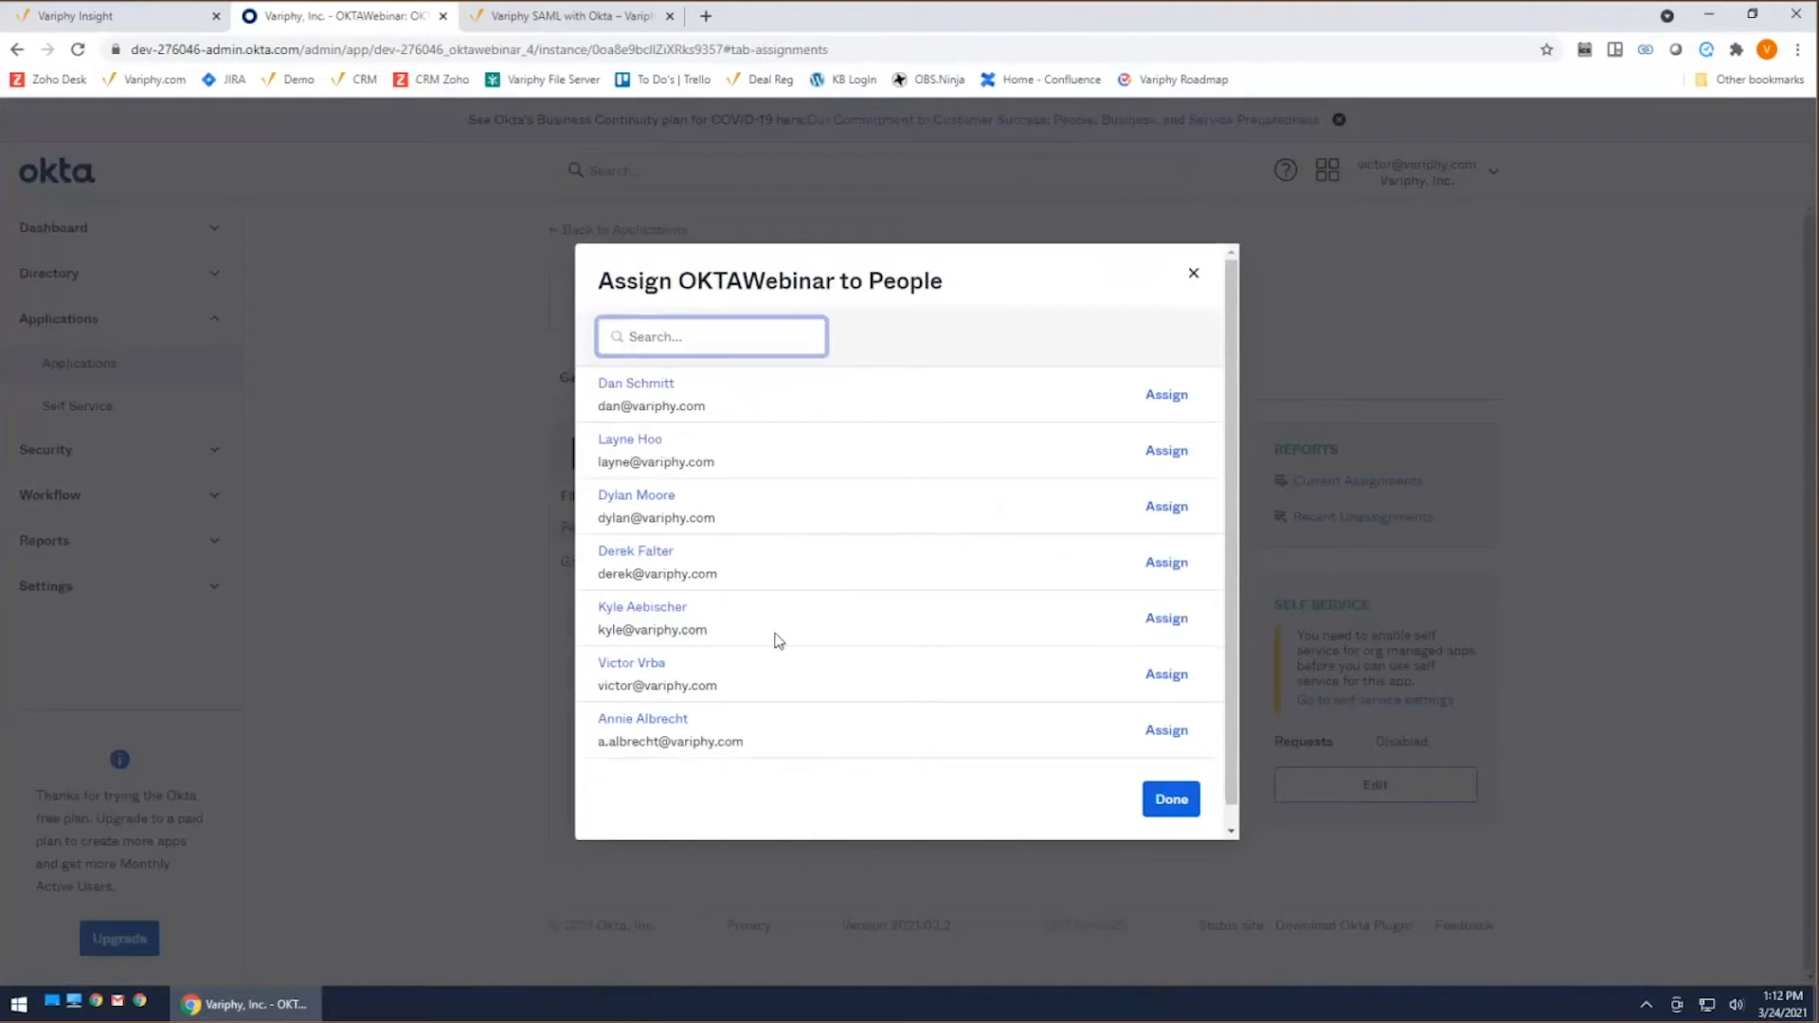
{"action": "left_click", "coordinate": [1166, 674]}
{"action": "left_click", "coordinate": [1059, 603]}
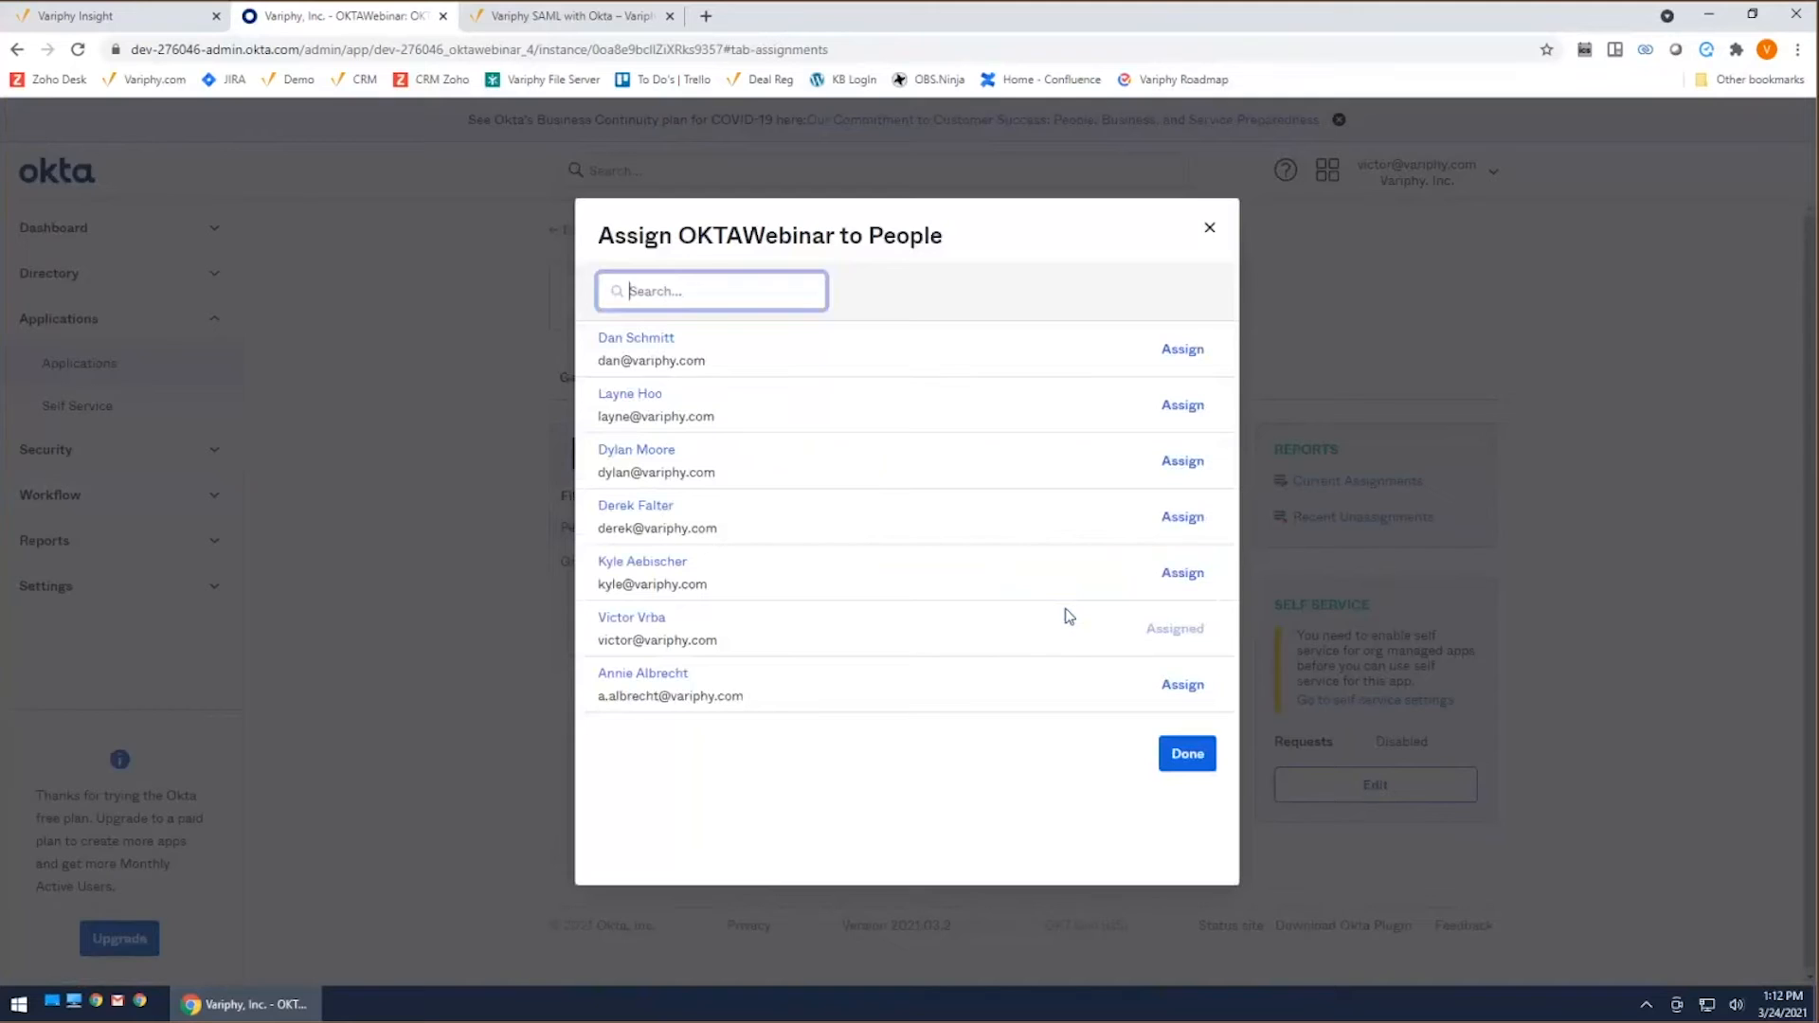
{"action": "left_click", "coordinate": [1184, 755]}
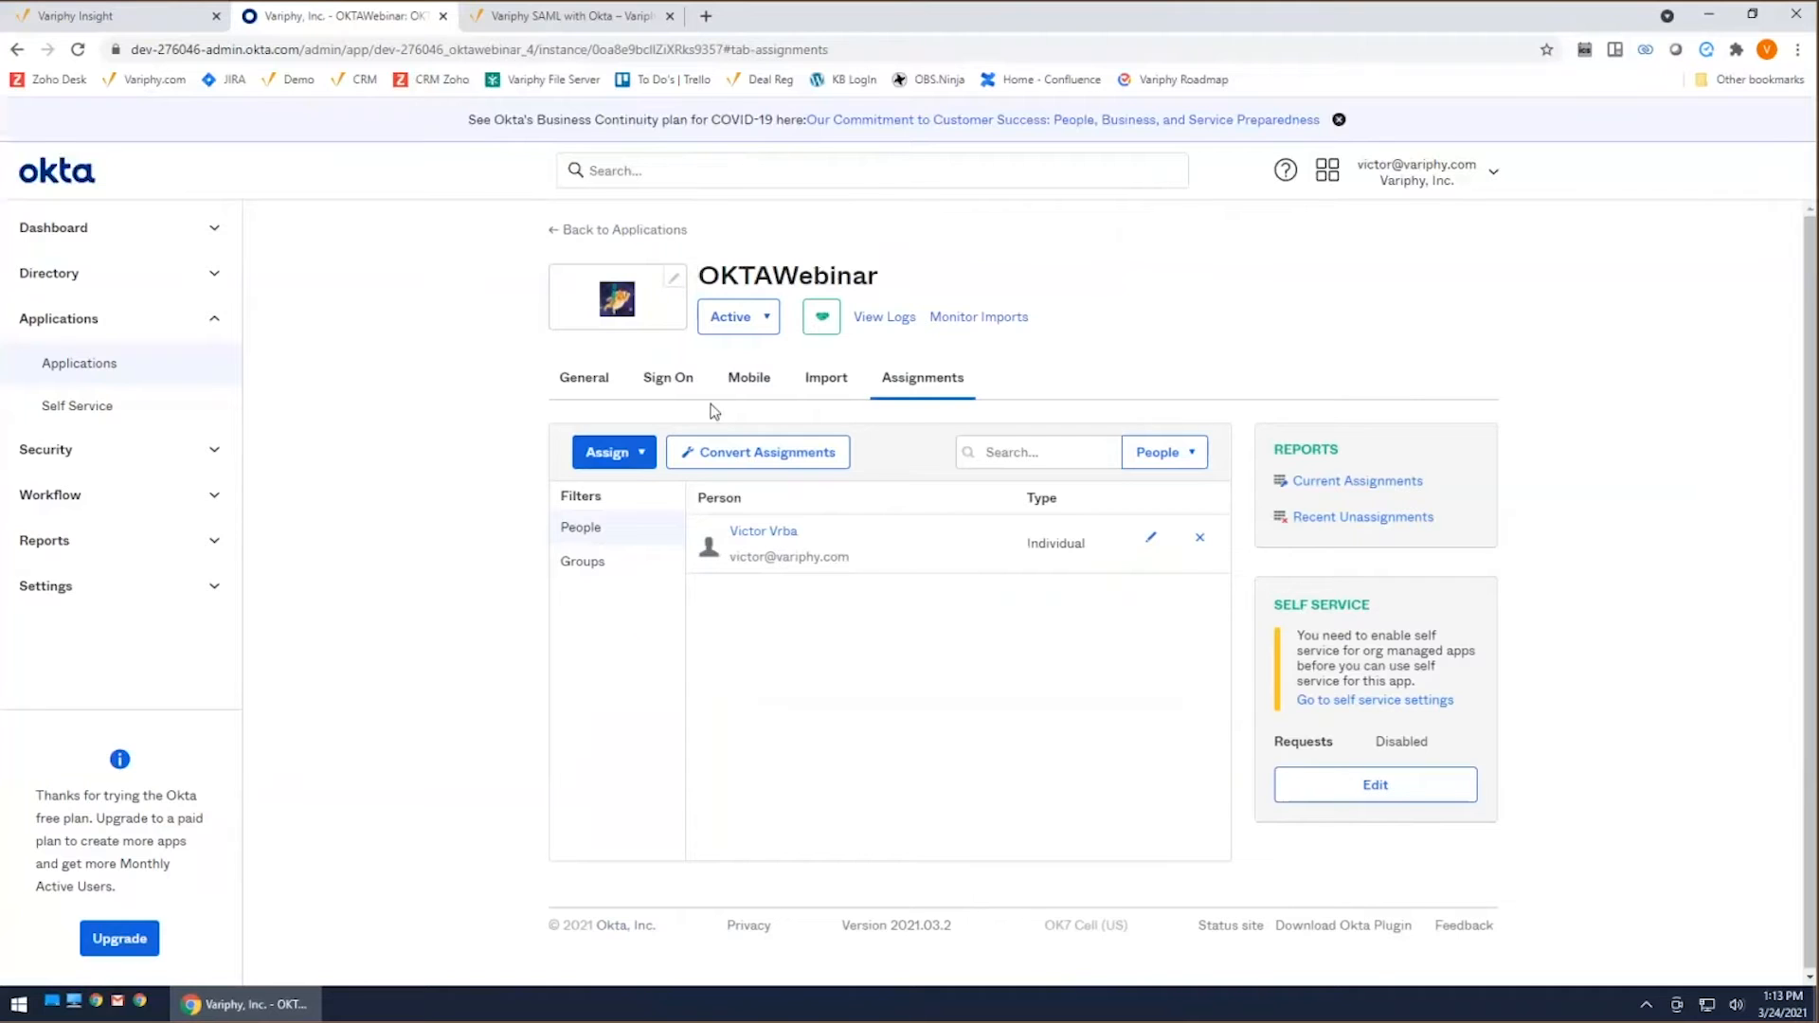
Step: Review OKTAWebinar's sign-on settings and the SAML settings in its general details
{"action": "left_click", "coordinate": [676, 381]}
{"action": "scroll", "coordinate": [855, 564], "scroll_direction": "down", "scroll_amount": 2}
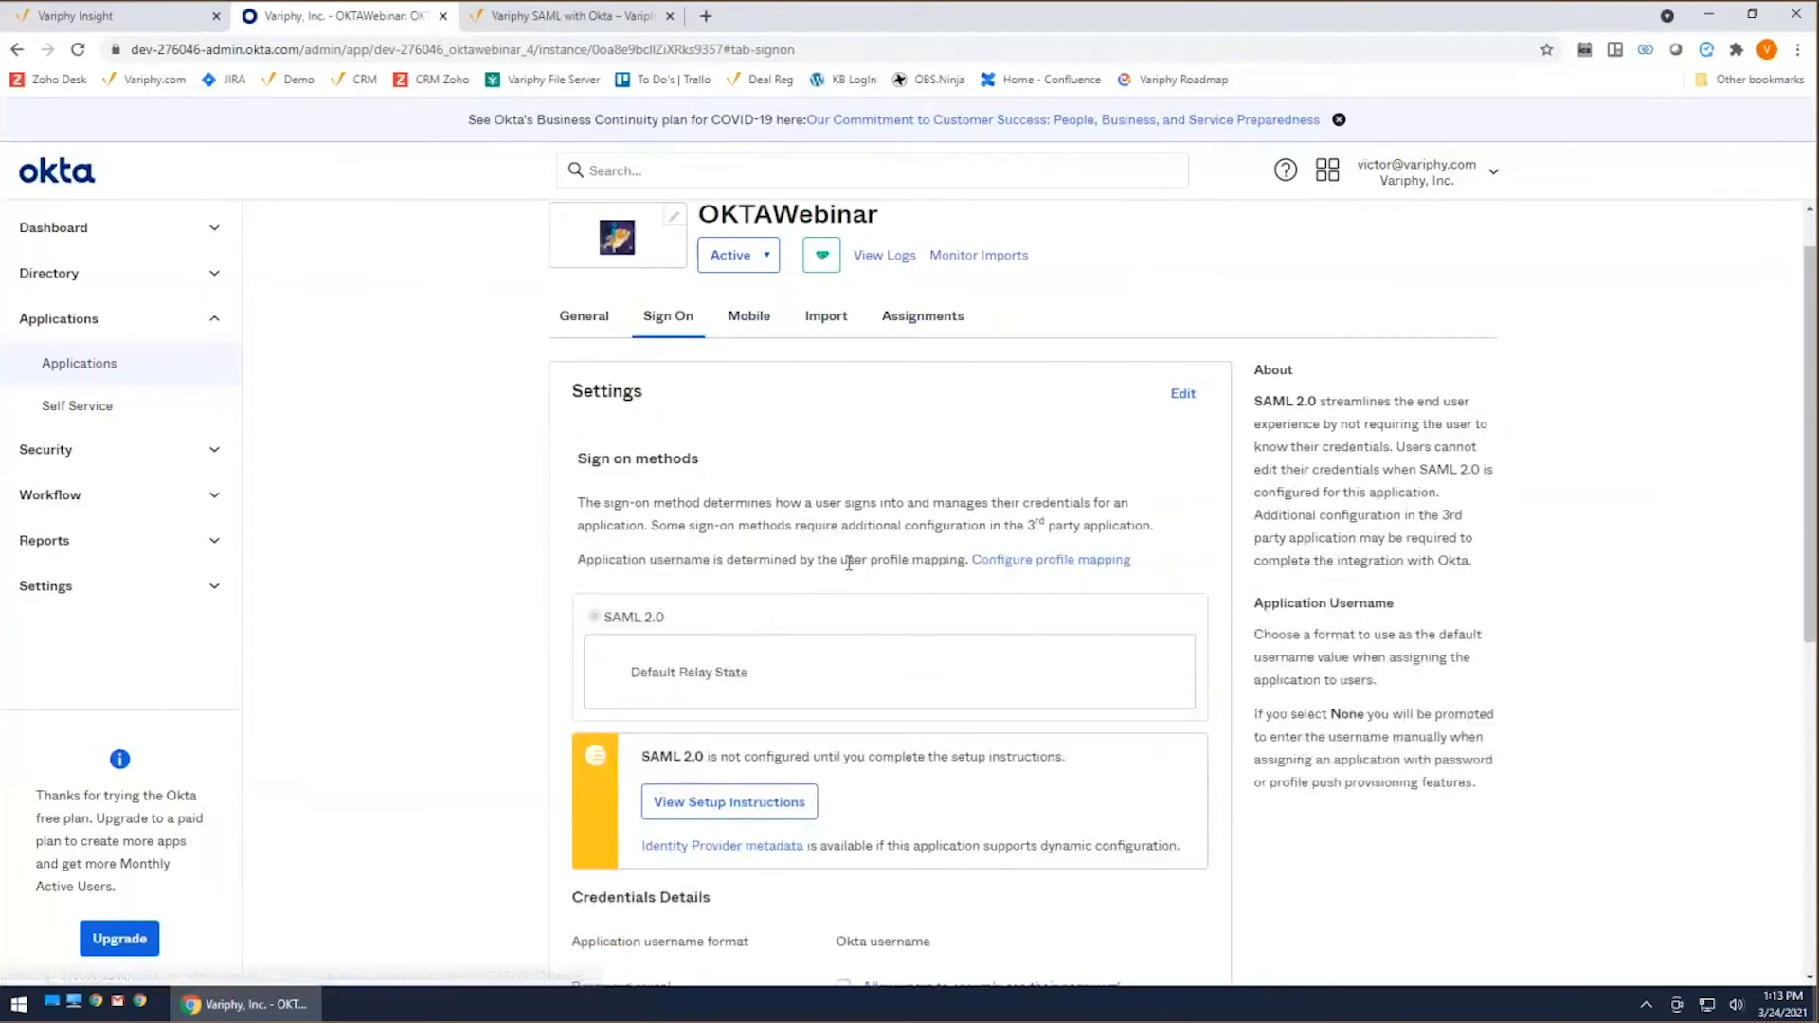
{"action": "scroll", "coordinate": [885, 548], "scroll_direction": "up", "scroll_amount": 2}
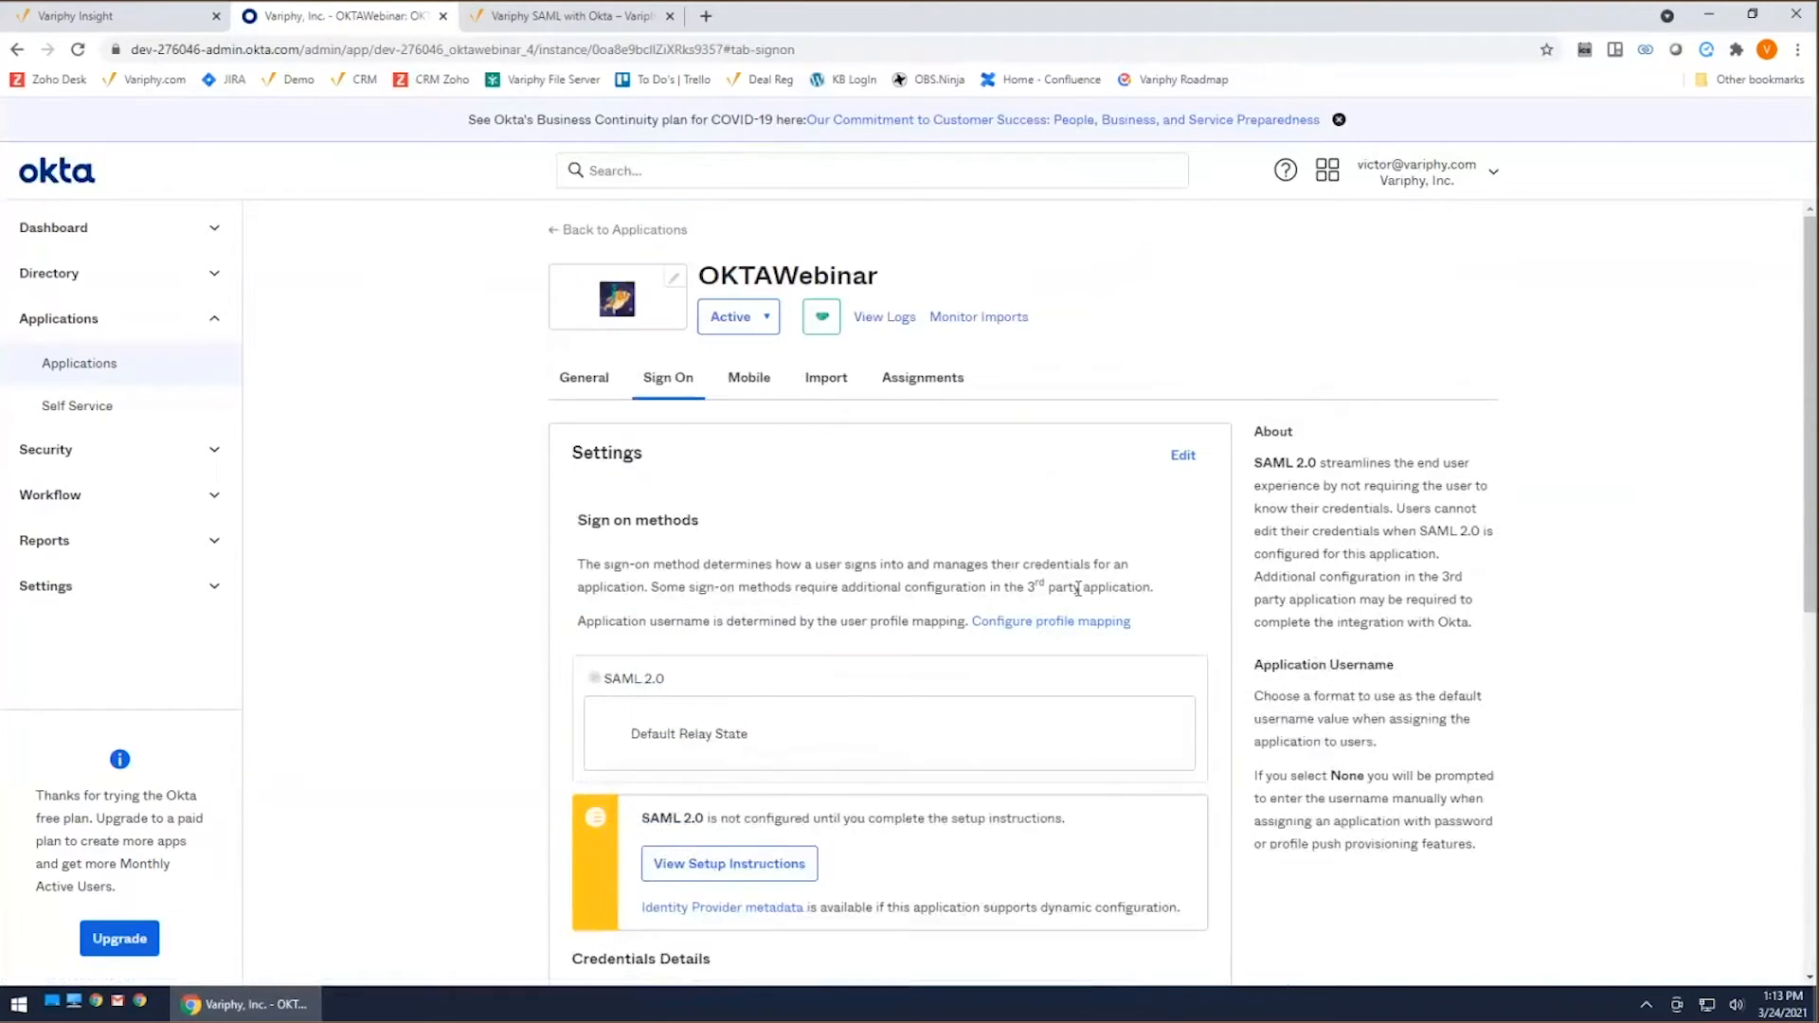
{"action": "left_click", "coordinate": [597, 372]}
{"action": "scroll", "coordinate": [1039, 616], "scroll_direction": "down", "scroll_amount": 1}
{"action": "scroll", "coordinate": [1035, 601], "scroll_direction": "down", "scroll_amount": 5}
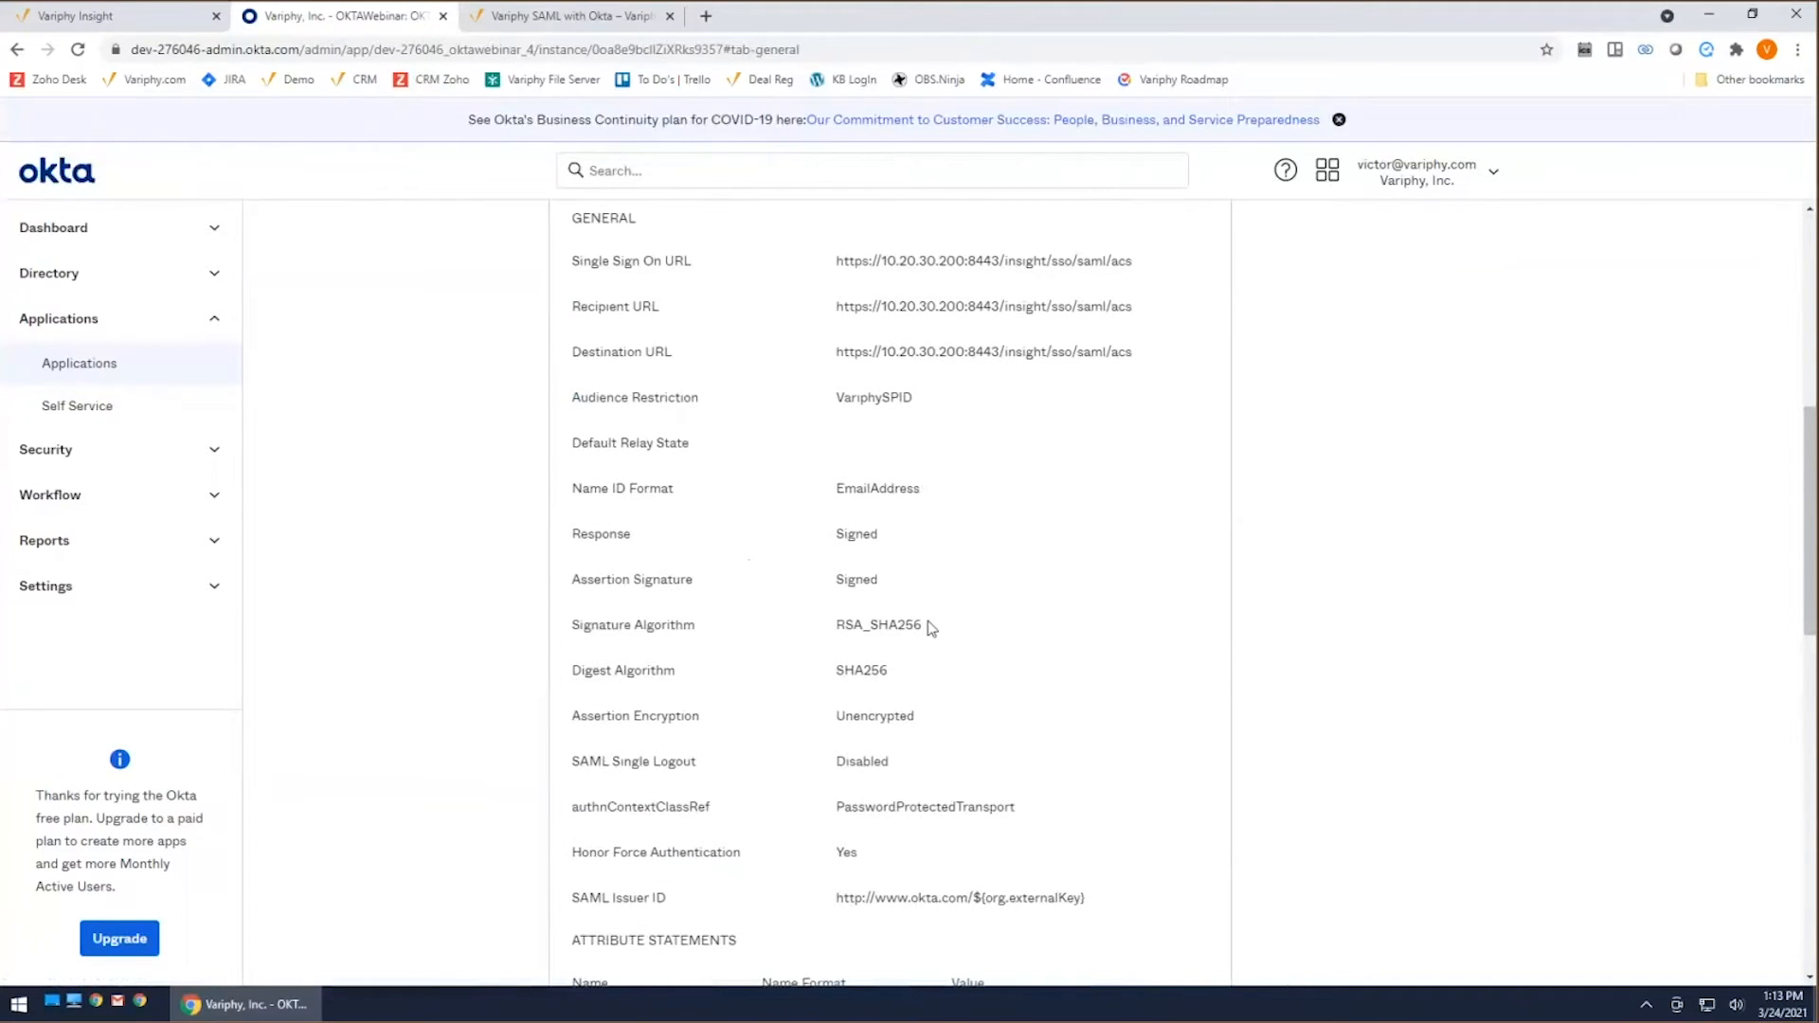
{"action": "scroll", "coordinate": [933, 675], "scroll_direction": "down", "scroll_amount": 1}
{"action": "scroll", "coordinate": [931, 658], "scroll_direction": "up", "scroll_amount": 8}
Step: Open OKTAWebinar's SAML 2.0 setup instructions and examine the Identity Provider Single Sign-On URL, issuer and X.509 certificate
{"action": "left_click", "coordinate": [672, 375]}
{"action": "scroll", "coordinate": [1027, 621], "scroll_direction": "down", "scroll_amount": 3}
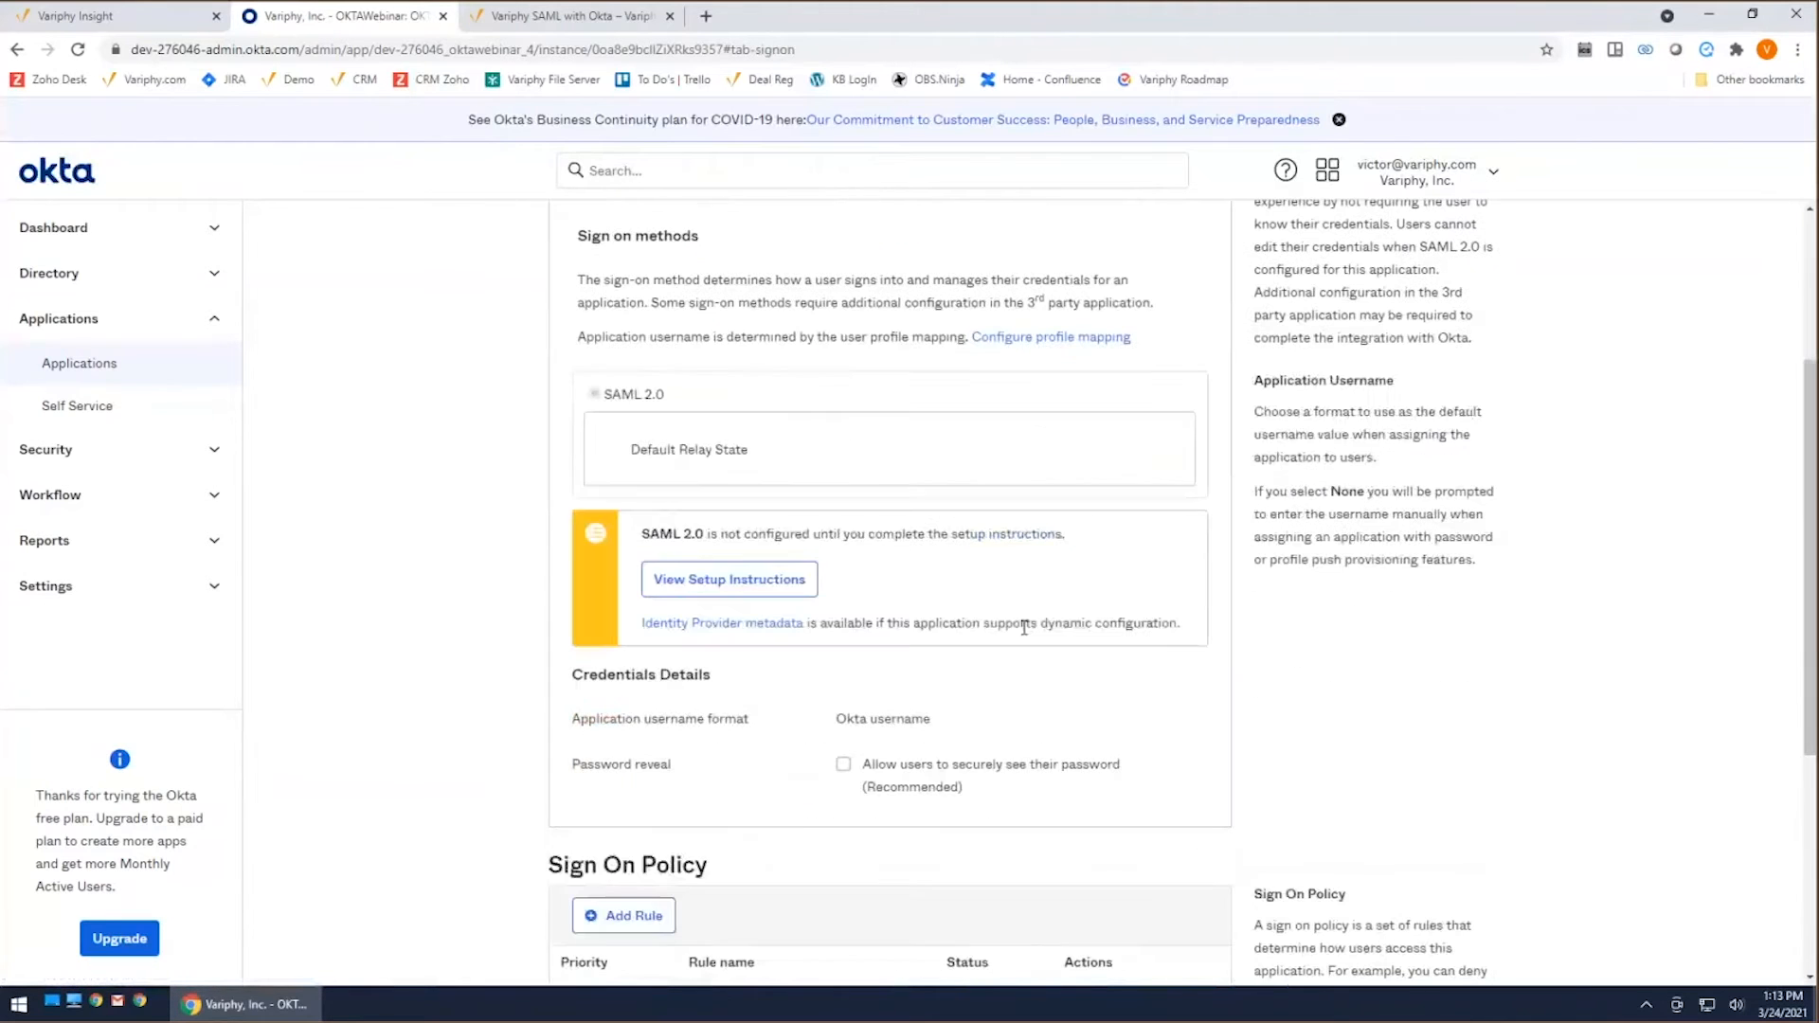
{"action": "left_click", "coordinate": [731, 580]}
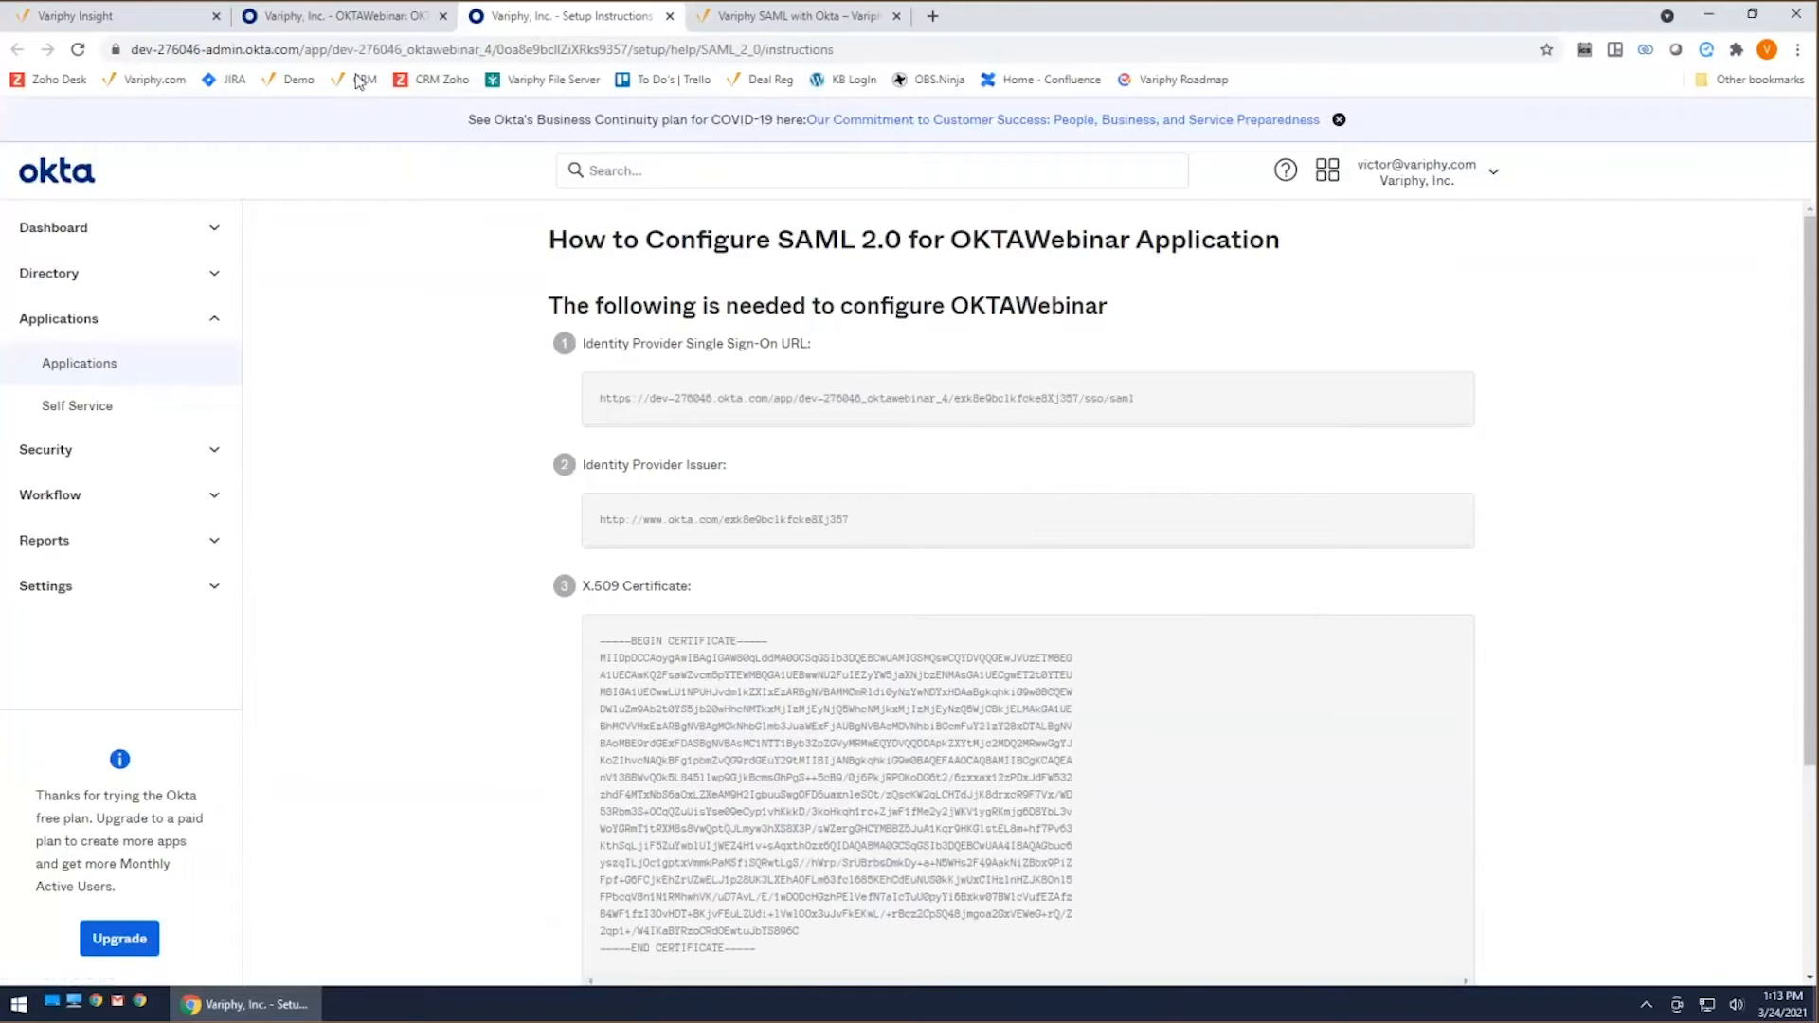
{"action": "left_click", "coordinate": [376, 32]}
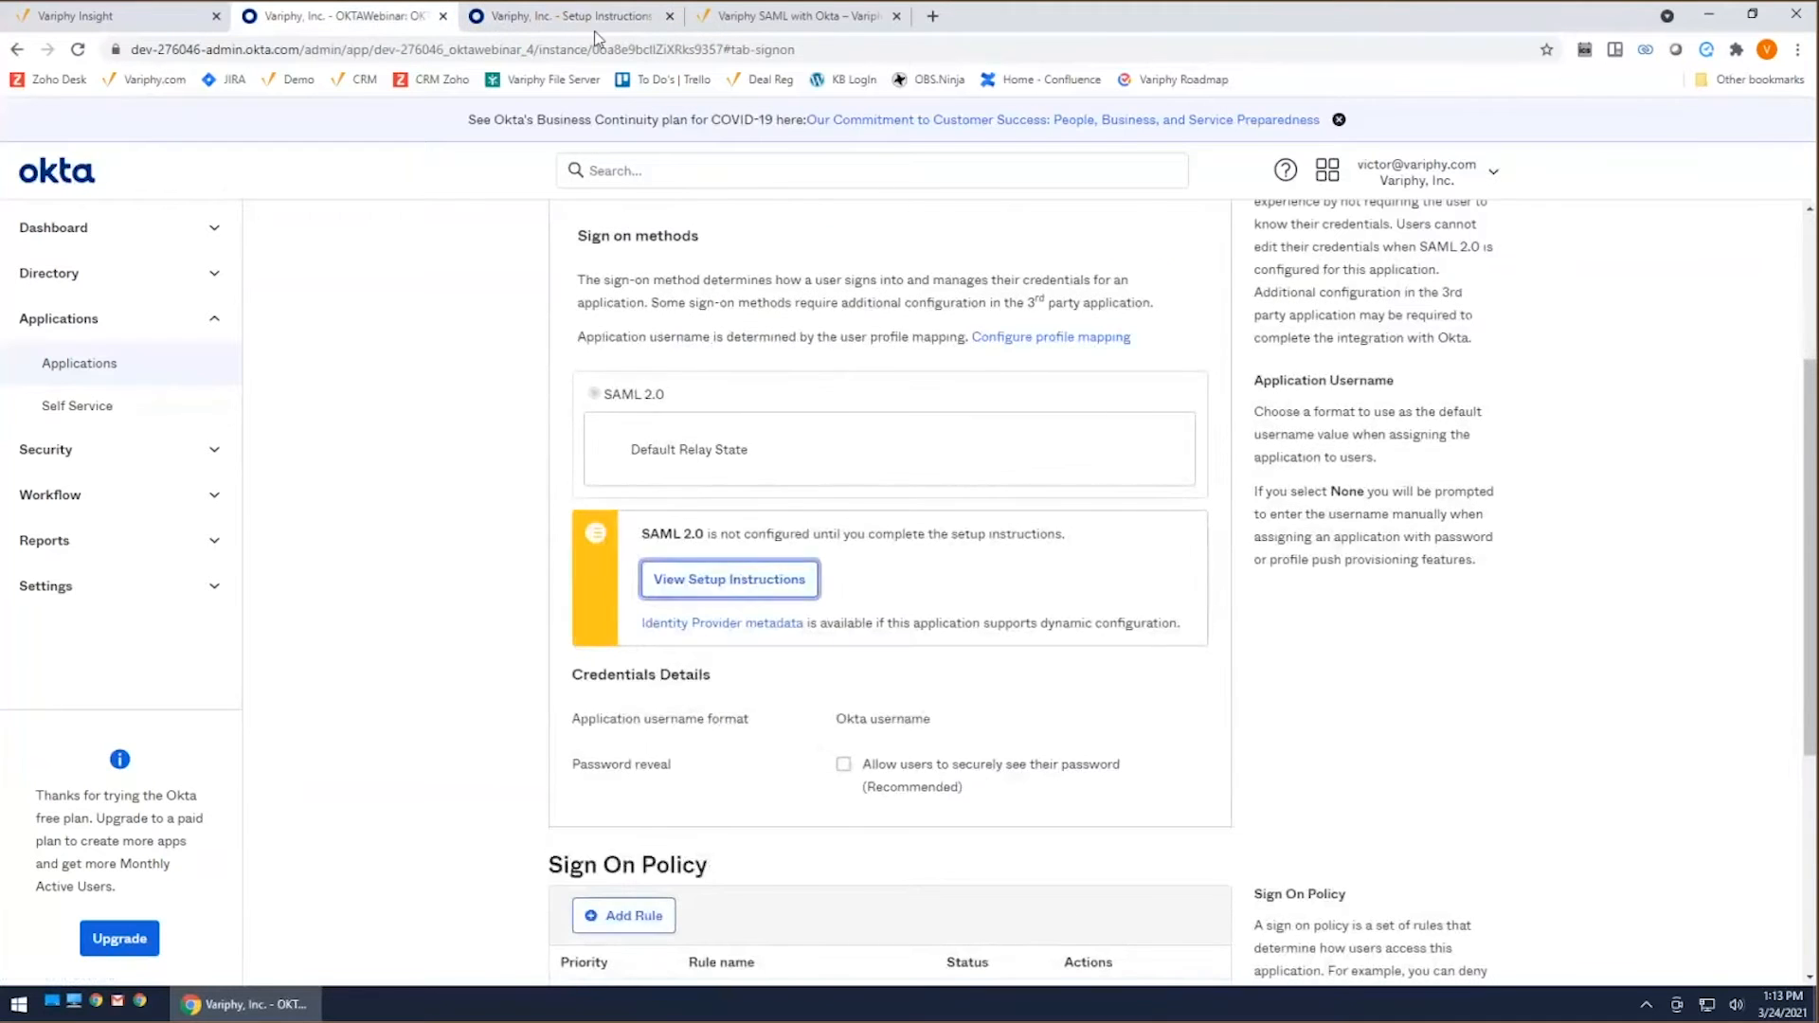
{"action": "left_click", "coordinate": [601, 31]}
{"action": "scroll", "coordinate": [1244, 611], "scroll_direction": "down", "scroll_amount": 3}
{"action": "scroll", "coordinate": [1243, 611], "scroll_direction": "up", "scroll_amount": 3}
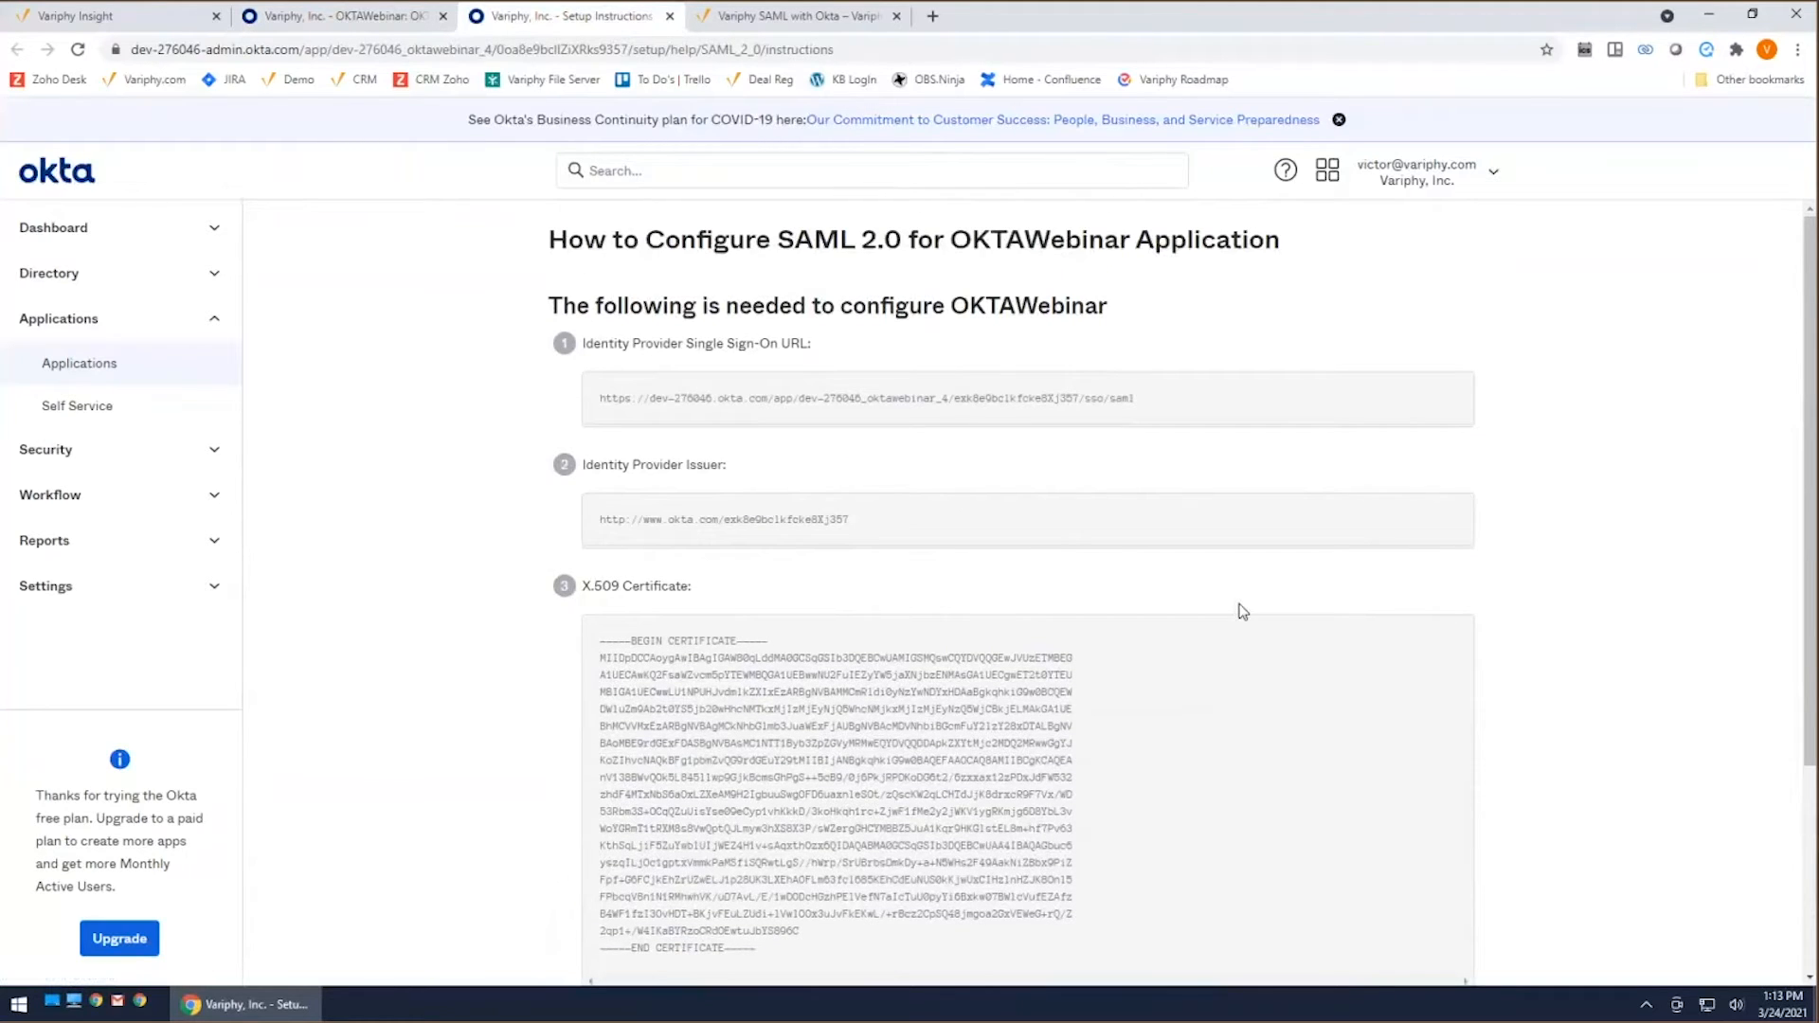
{"action": "scroll", "coordinate": [1243, 611], "scroll_direction": "down", "scroll_amount": 1}
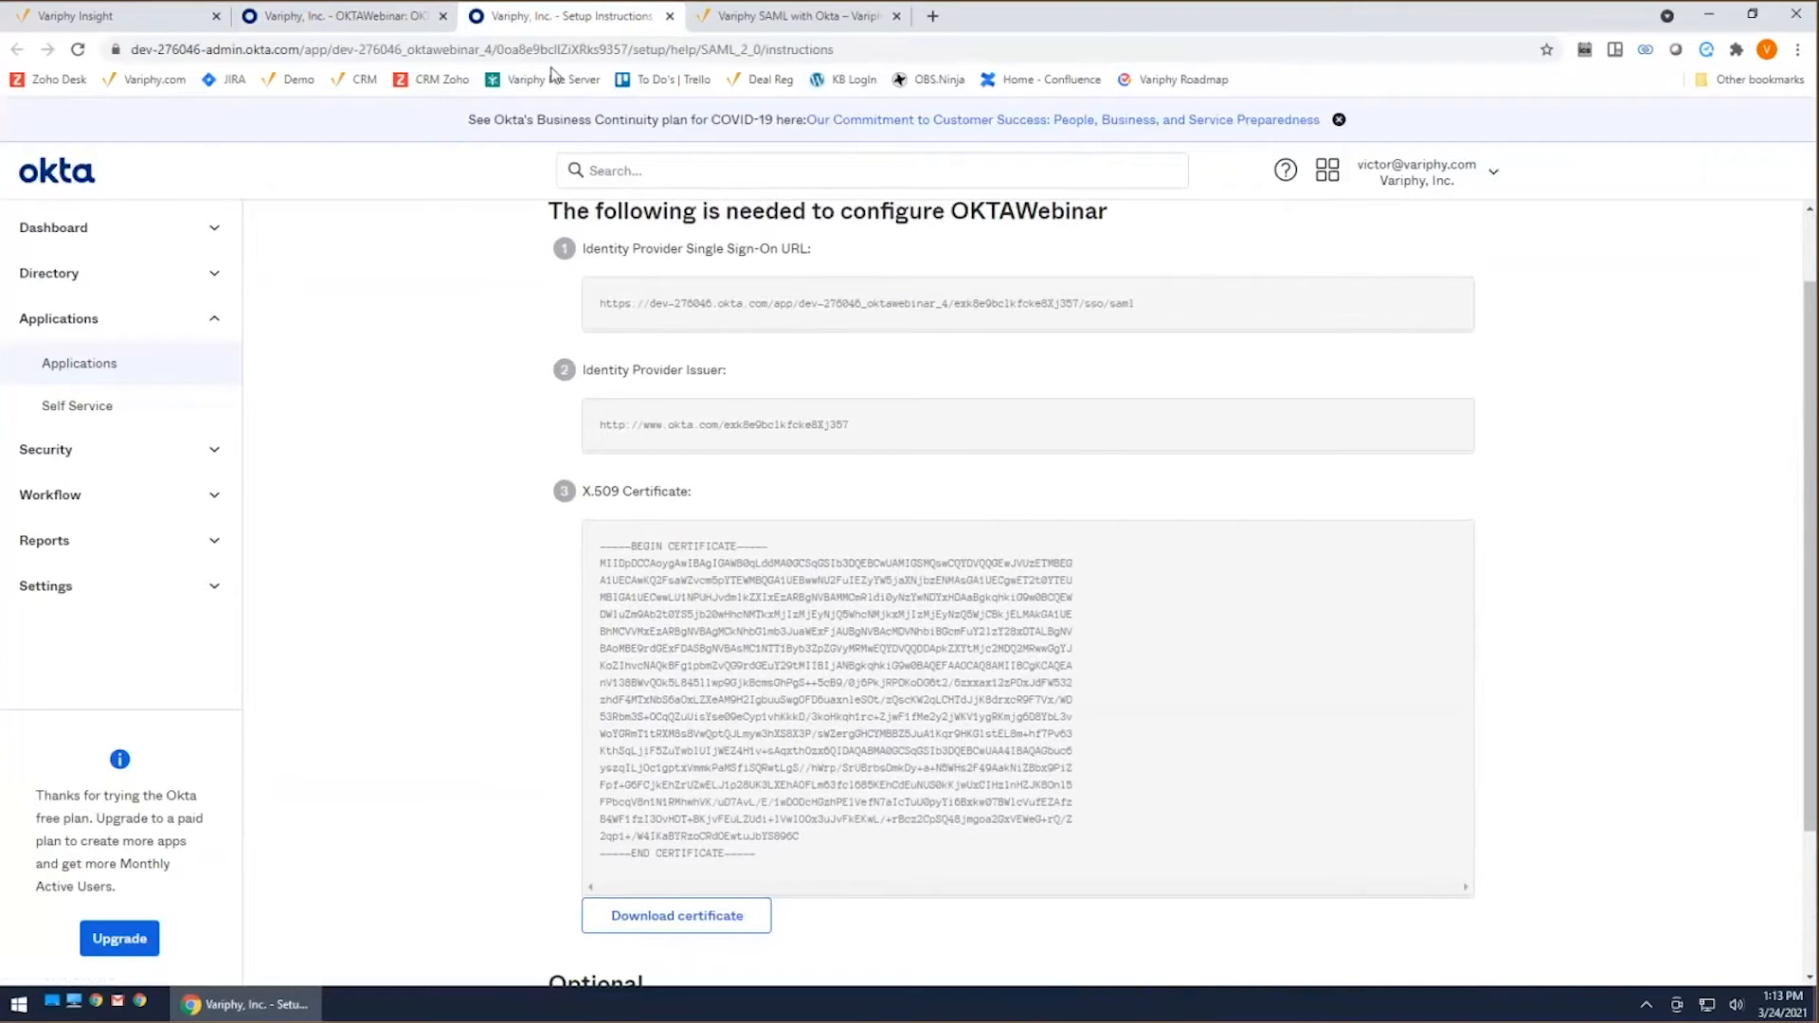
{"action": "left_click", "coordinate": [367, 21]}
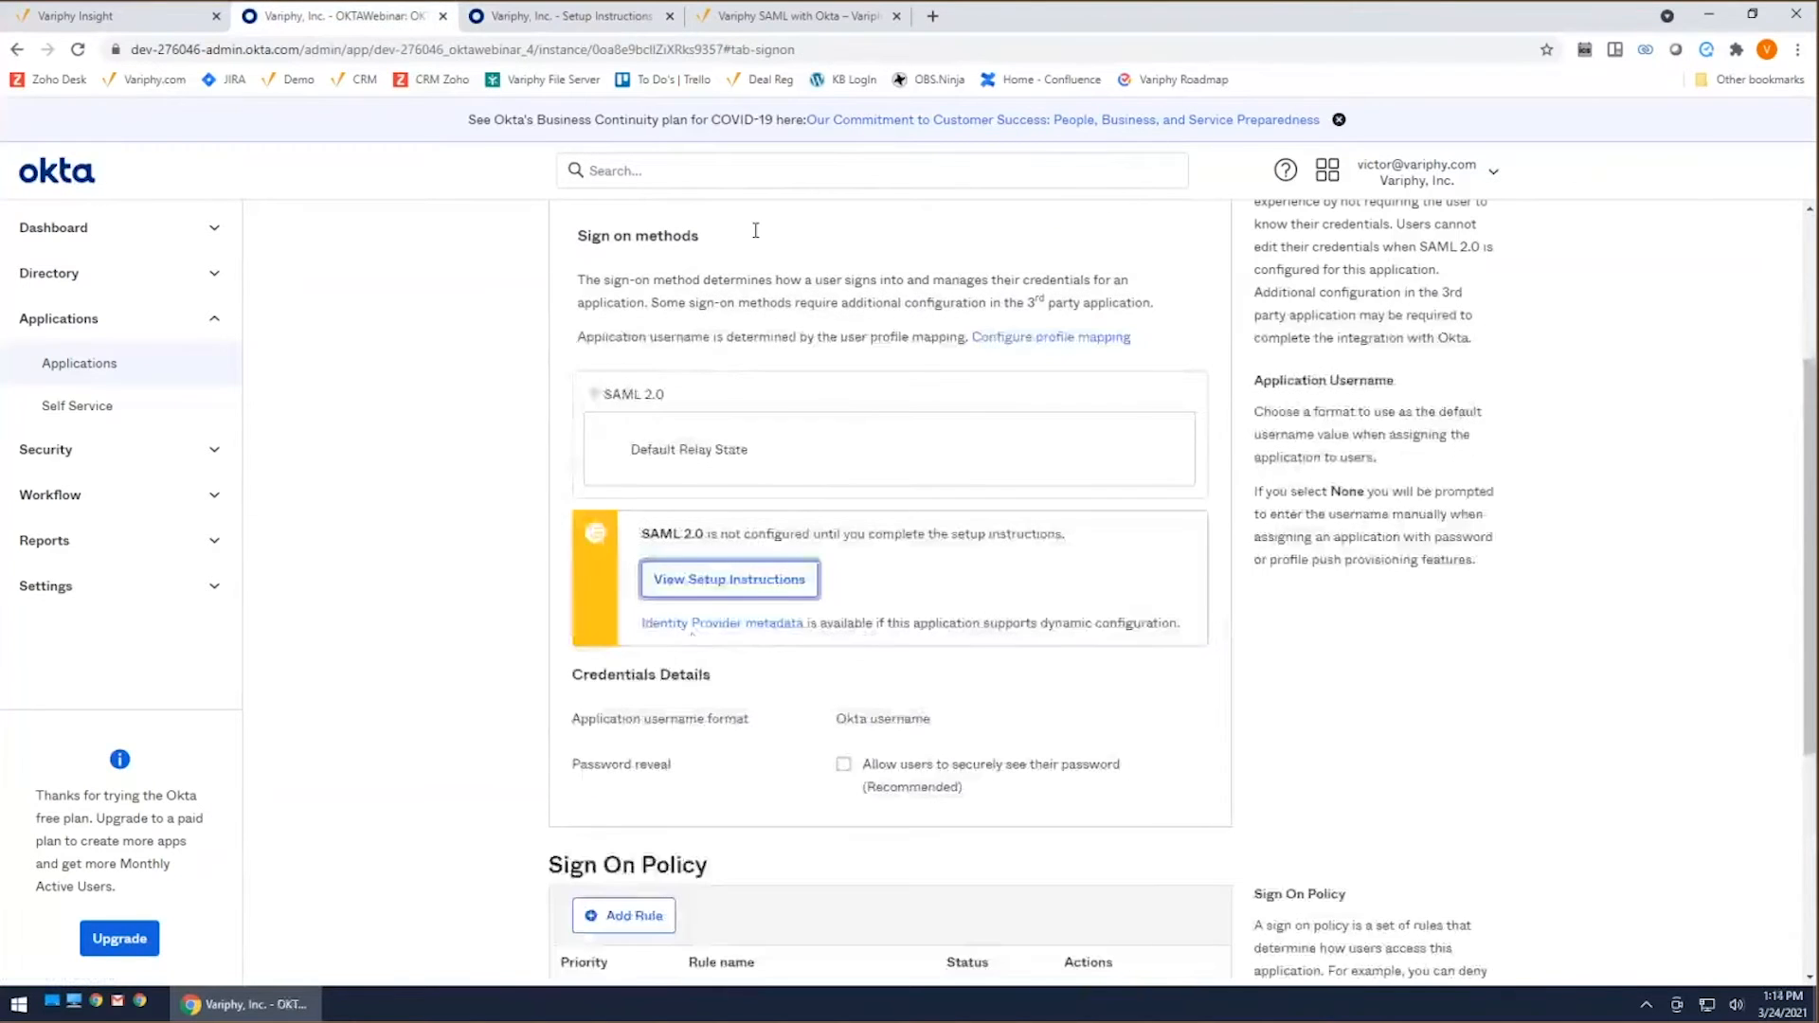
{"action": "left_click", "coordinate": [611, 20]}
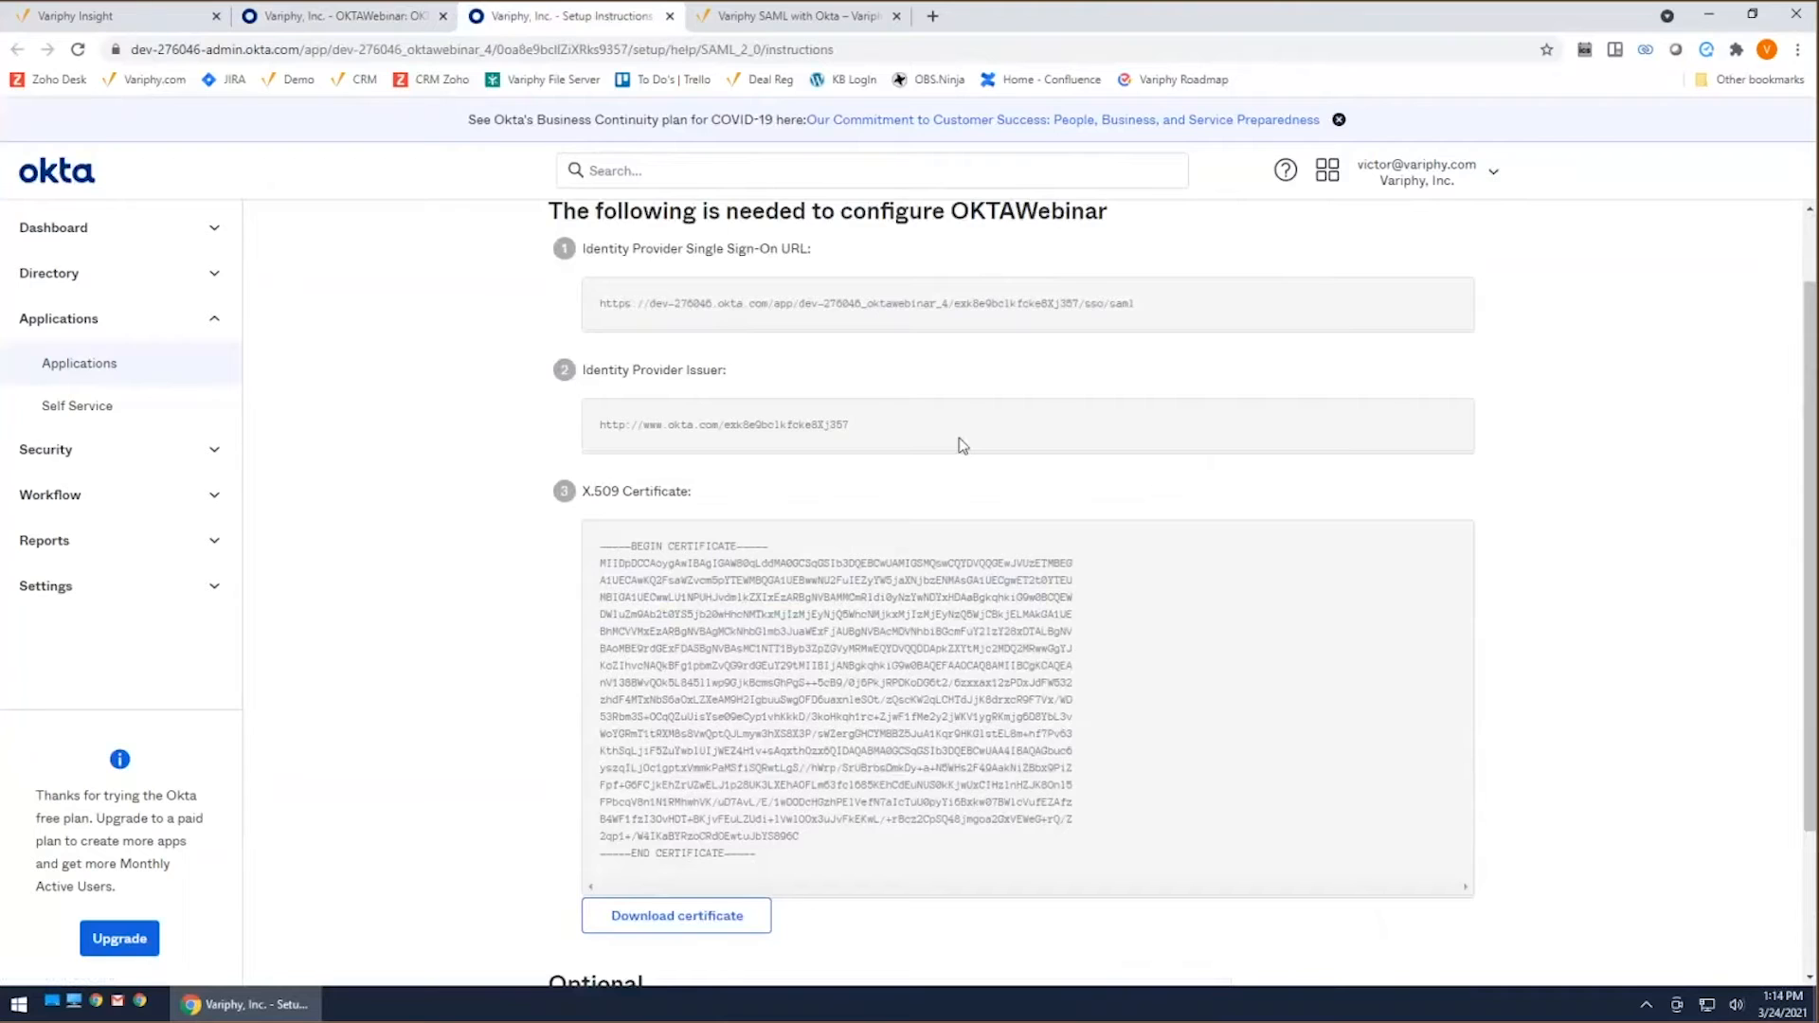
Step: Save the linked Identity Provider metadata as metadata.txt in the Desktop's Webinars > OKTA folder, replacing the existing file
{"action": "left_click", "coordinate": [327, 20]}
{"action": "right_click", "coordinate": [738, 628]}
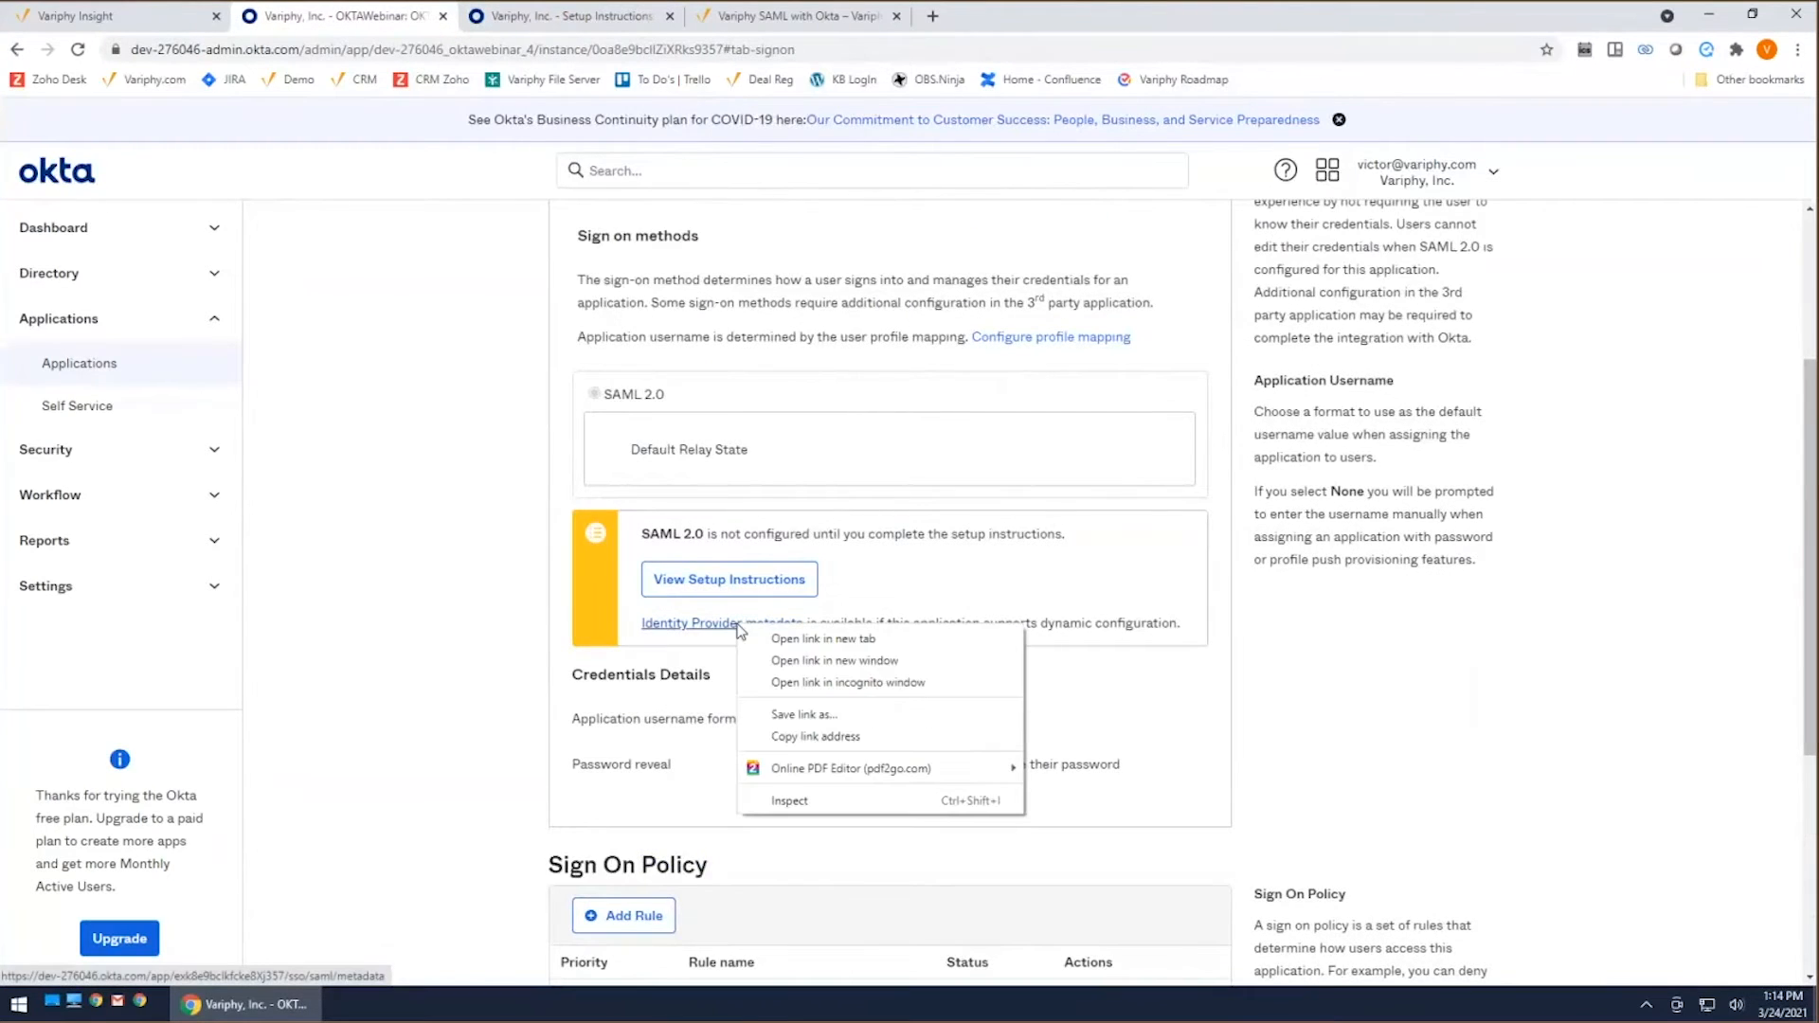
{"action": "left_click", "coordinate": [799, 716]}
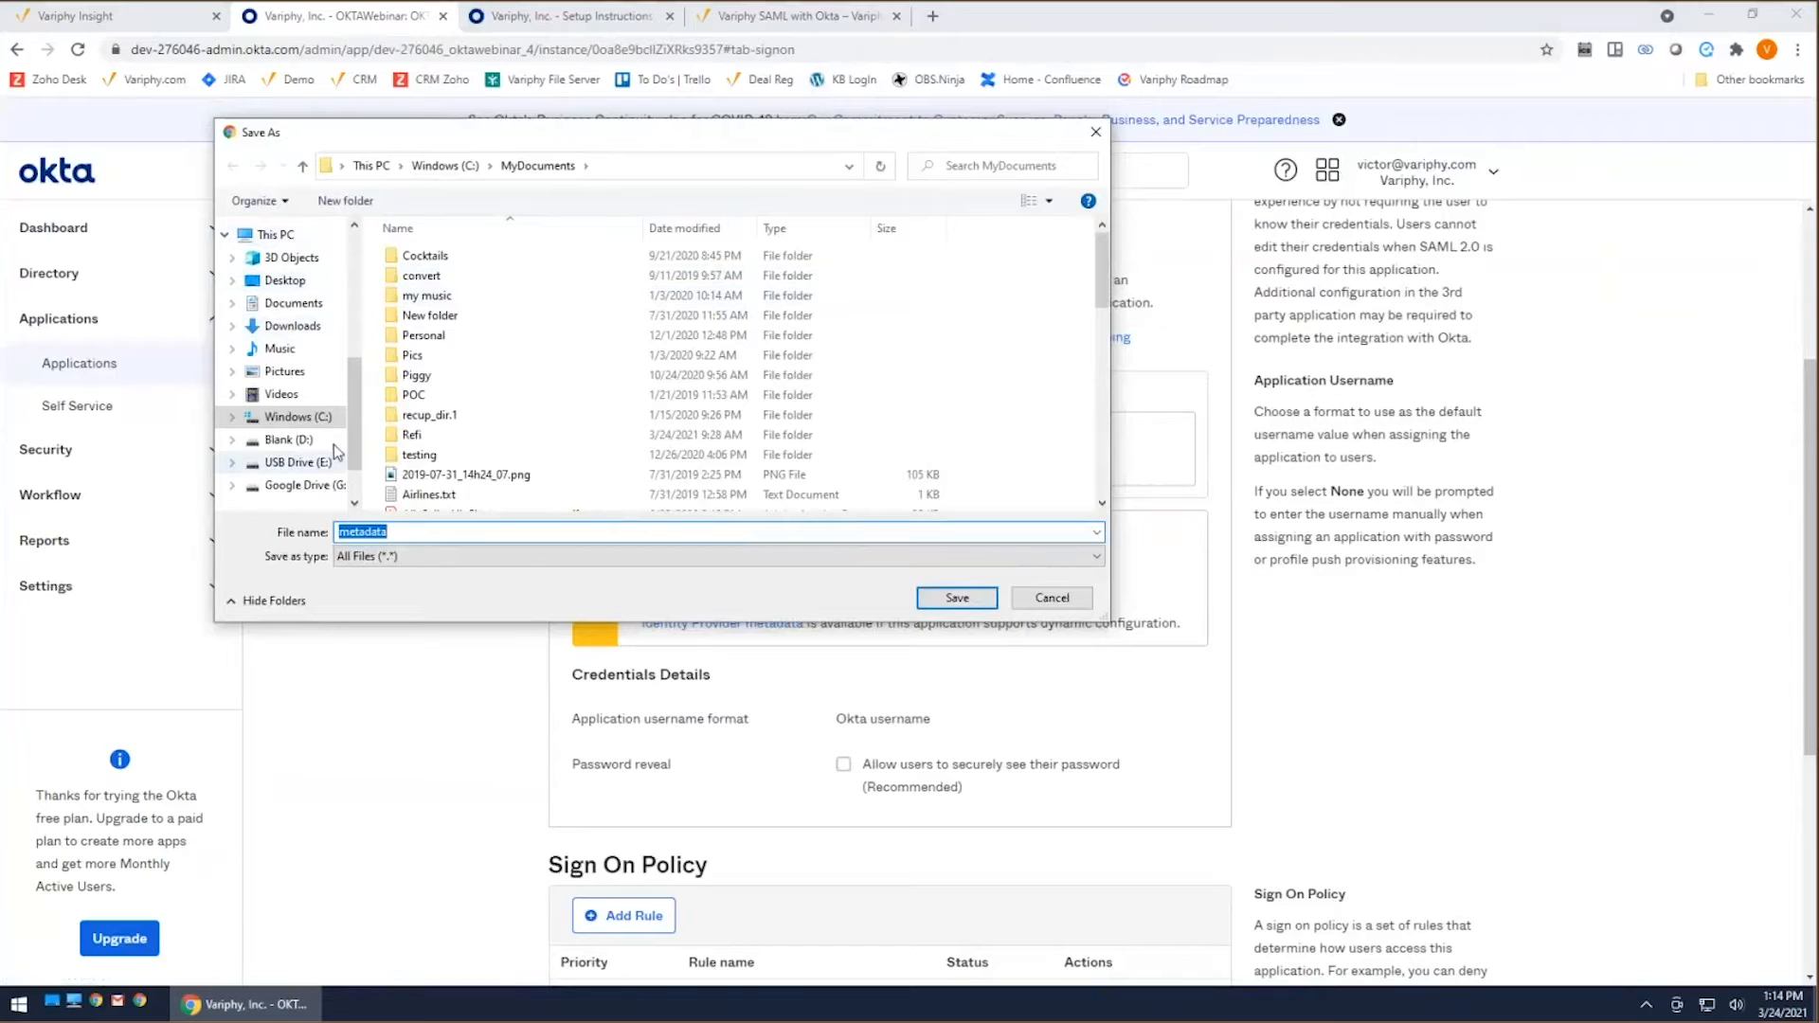
{"action": "left_click", "coordinate": [299, 284]}
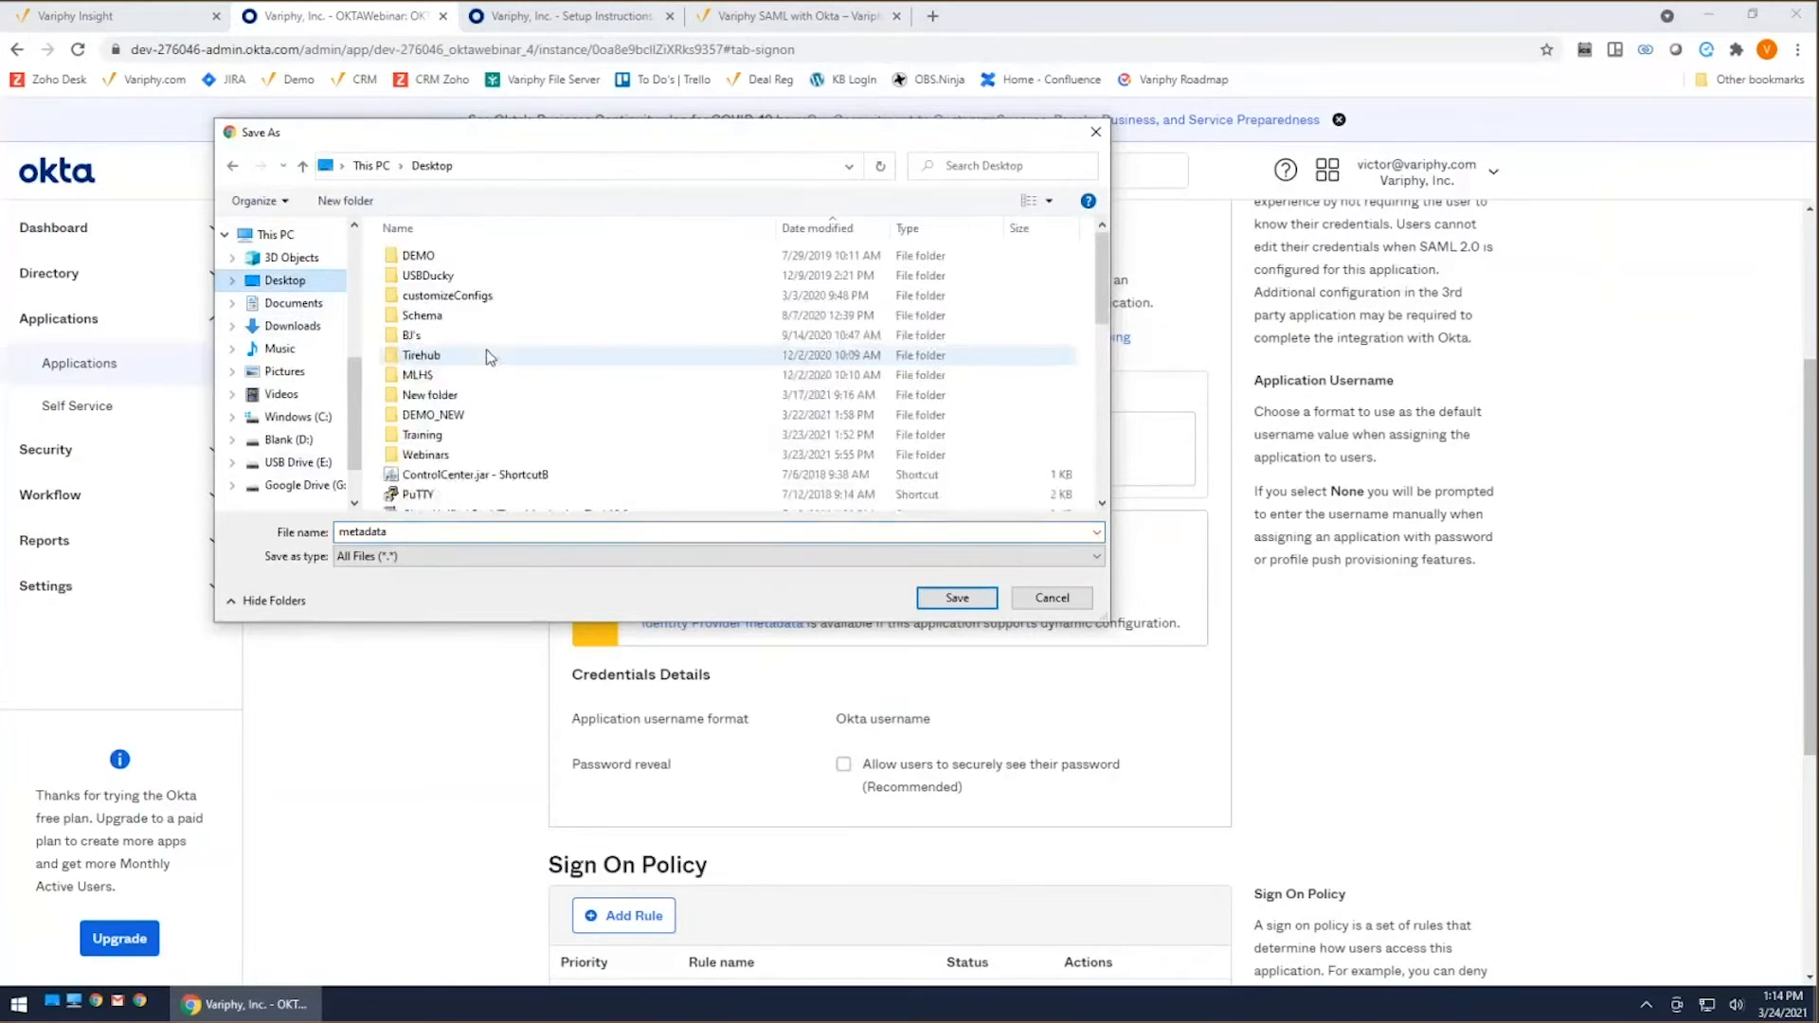
{"action": "double_click", "coordinate": [425, 454]}
{"action": "scroll", "coordinate": [522, 381], "scroll_direction": "down", "scroll_amount": 2}
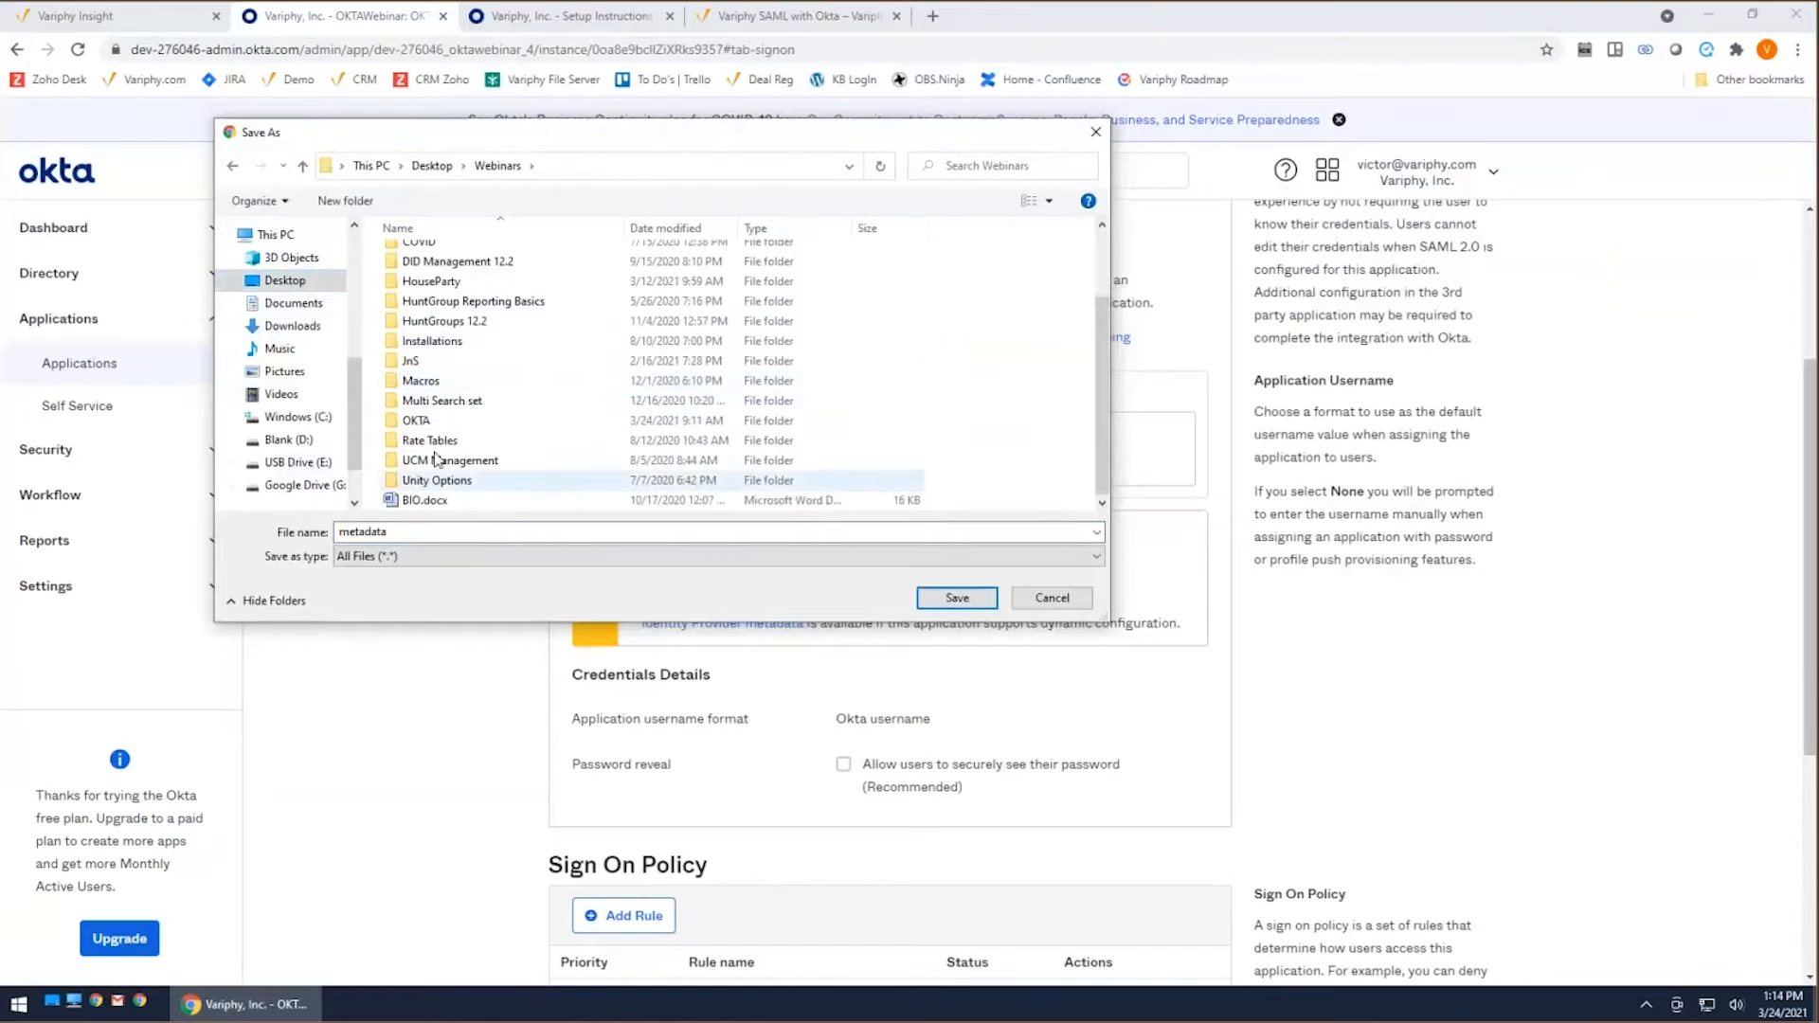
{"action": "double_click", "coordinate": [526, 420]}
{"action": "left_click", "coordinate": [637, 275]}
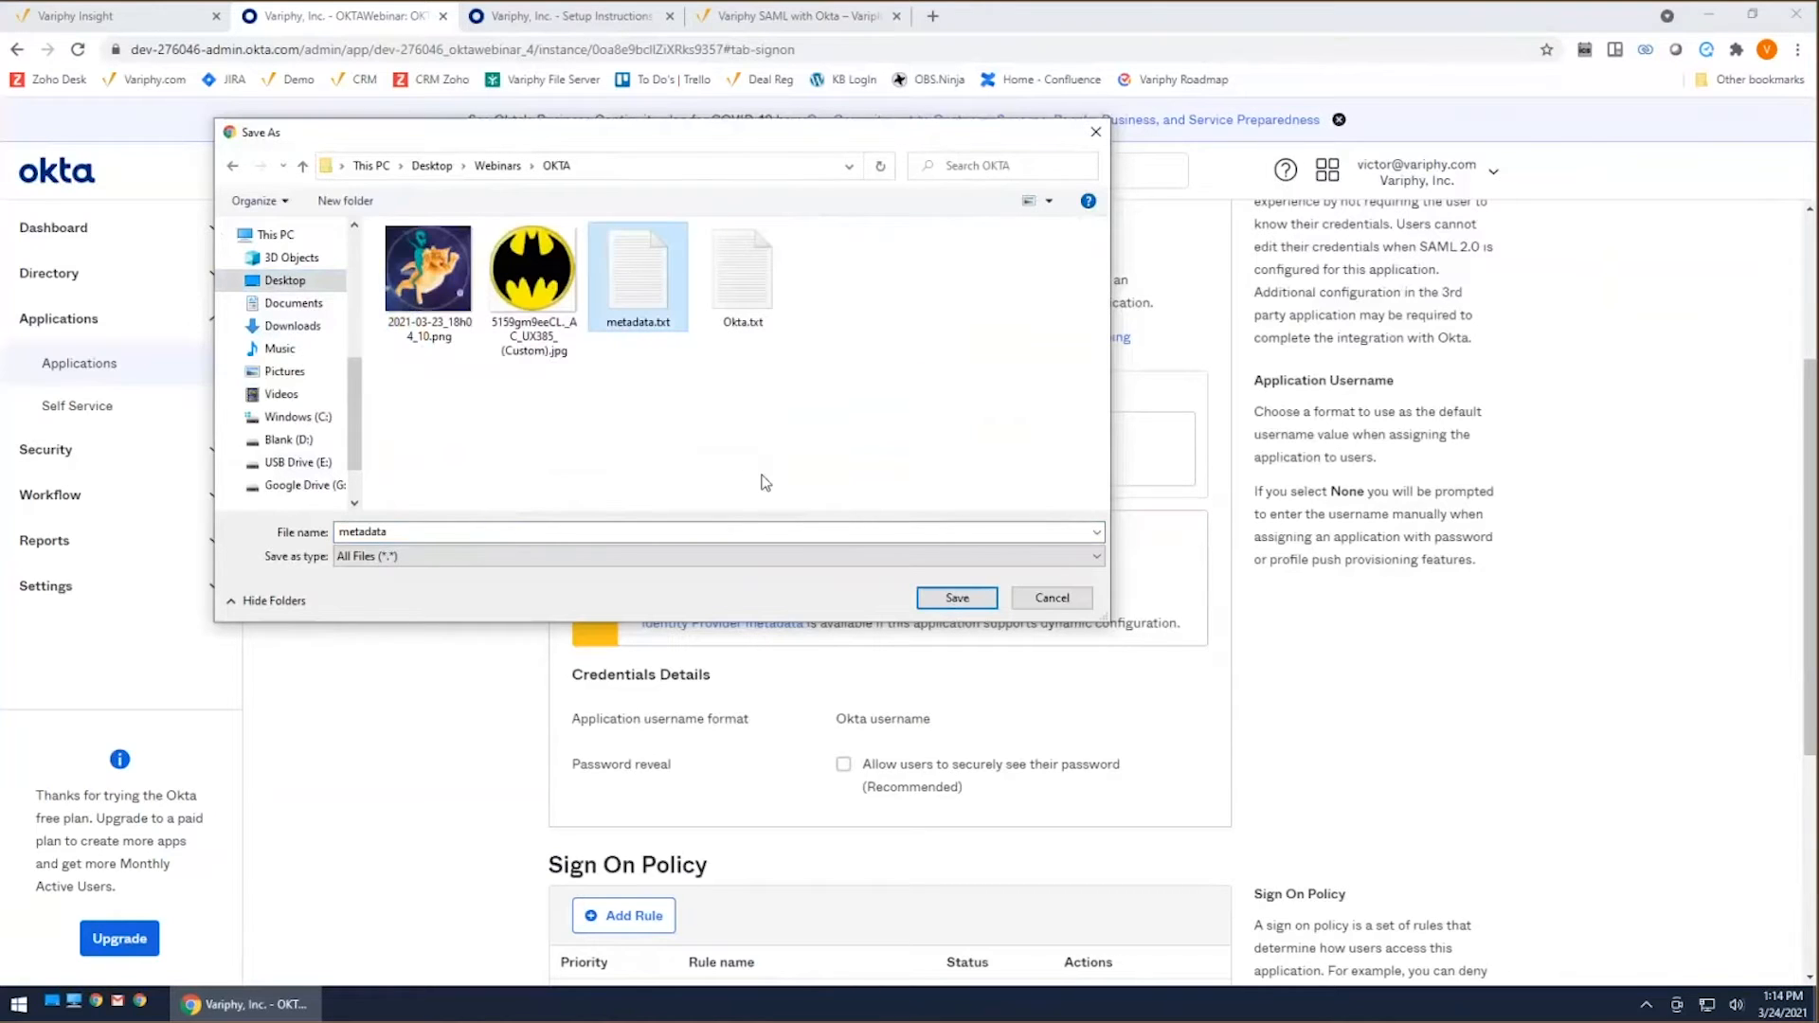
{"action": "left_click", "coordinate": [952, 600]}
{"action": "left_click", "coordinate": [960, 507]}
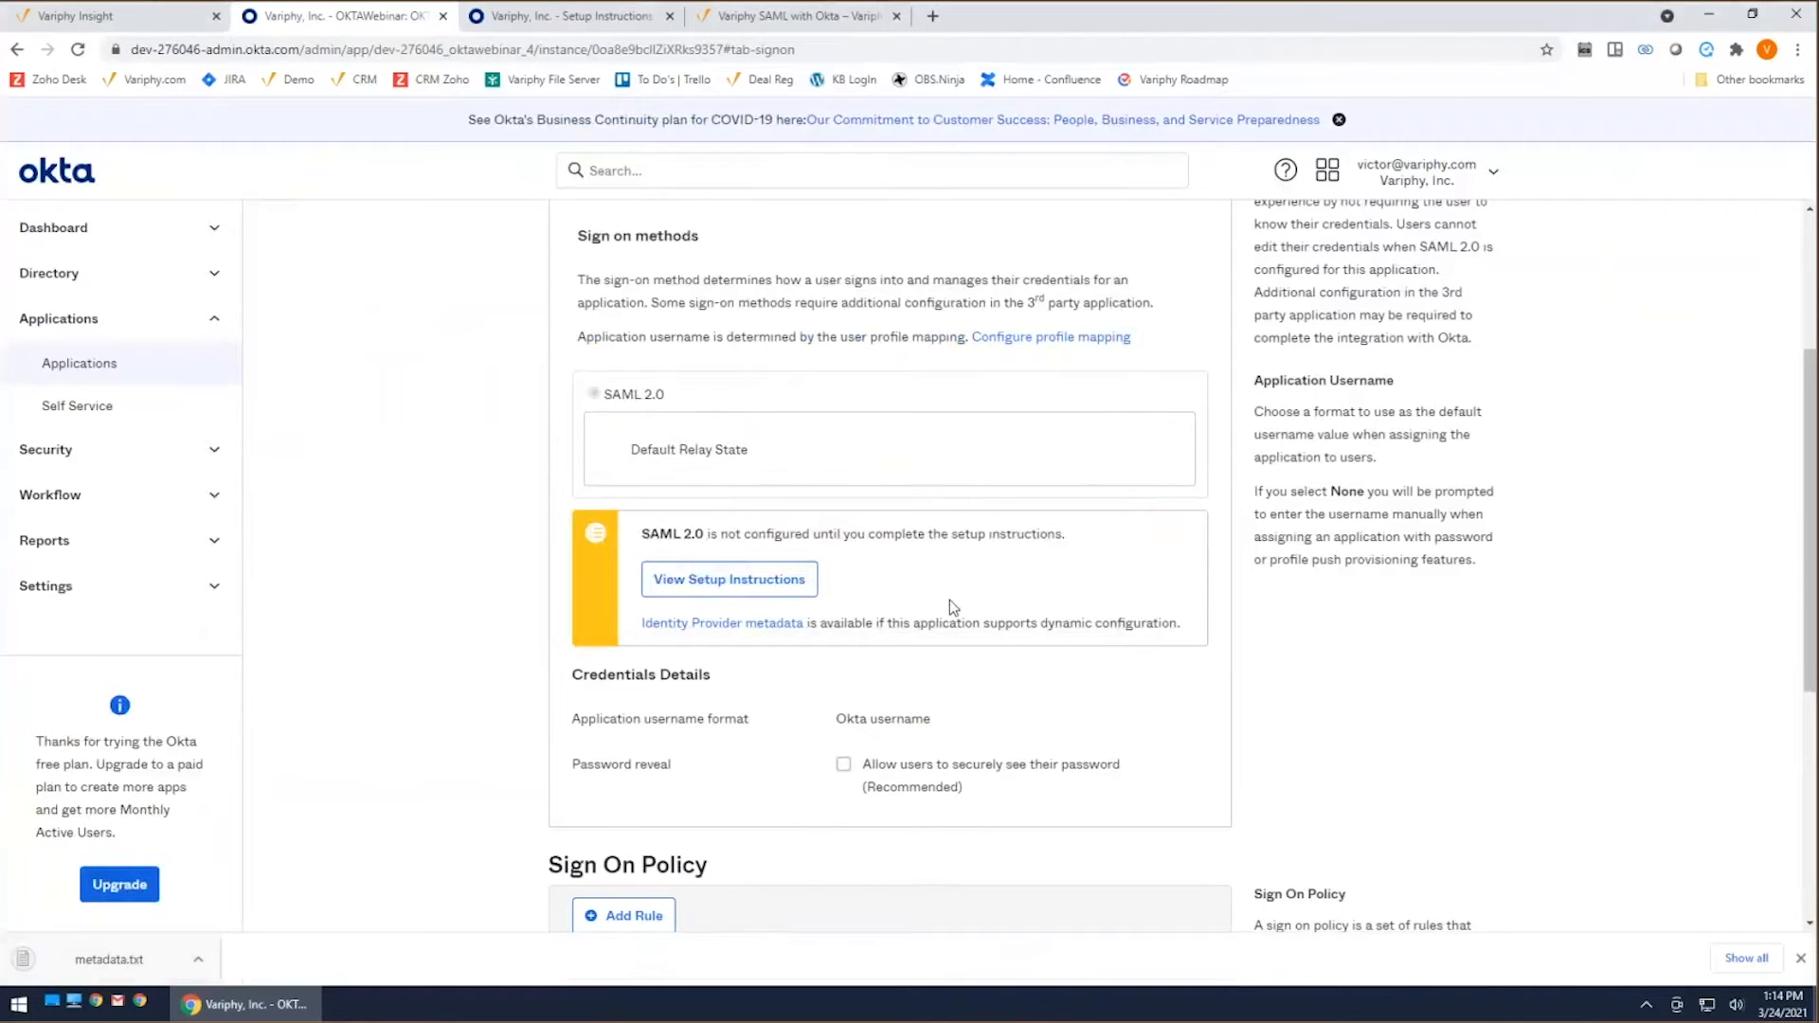
{"action": "scroll", "coordinate": [986, 602], "scroll_direction": "up", "scroll_amount": 3}
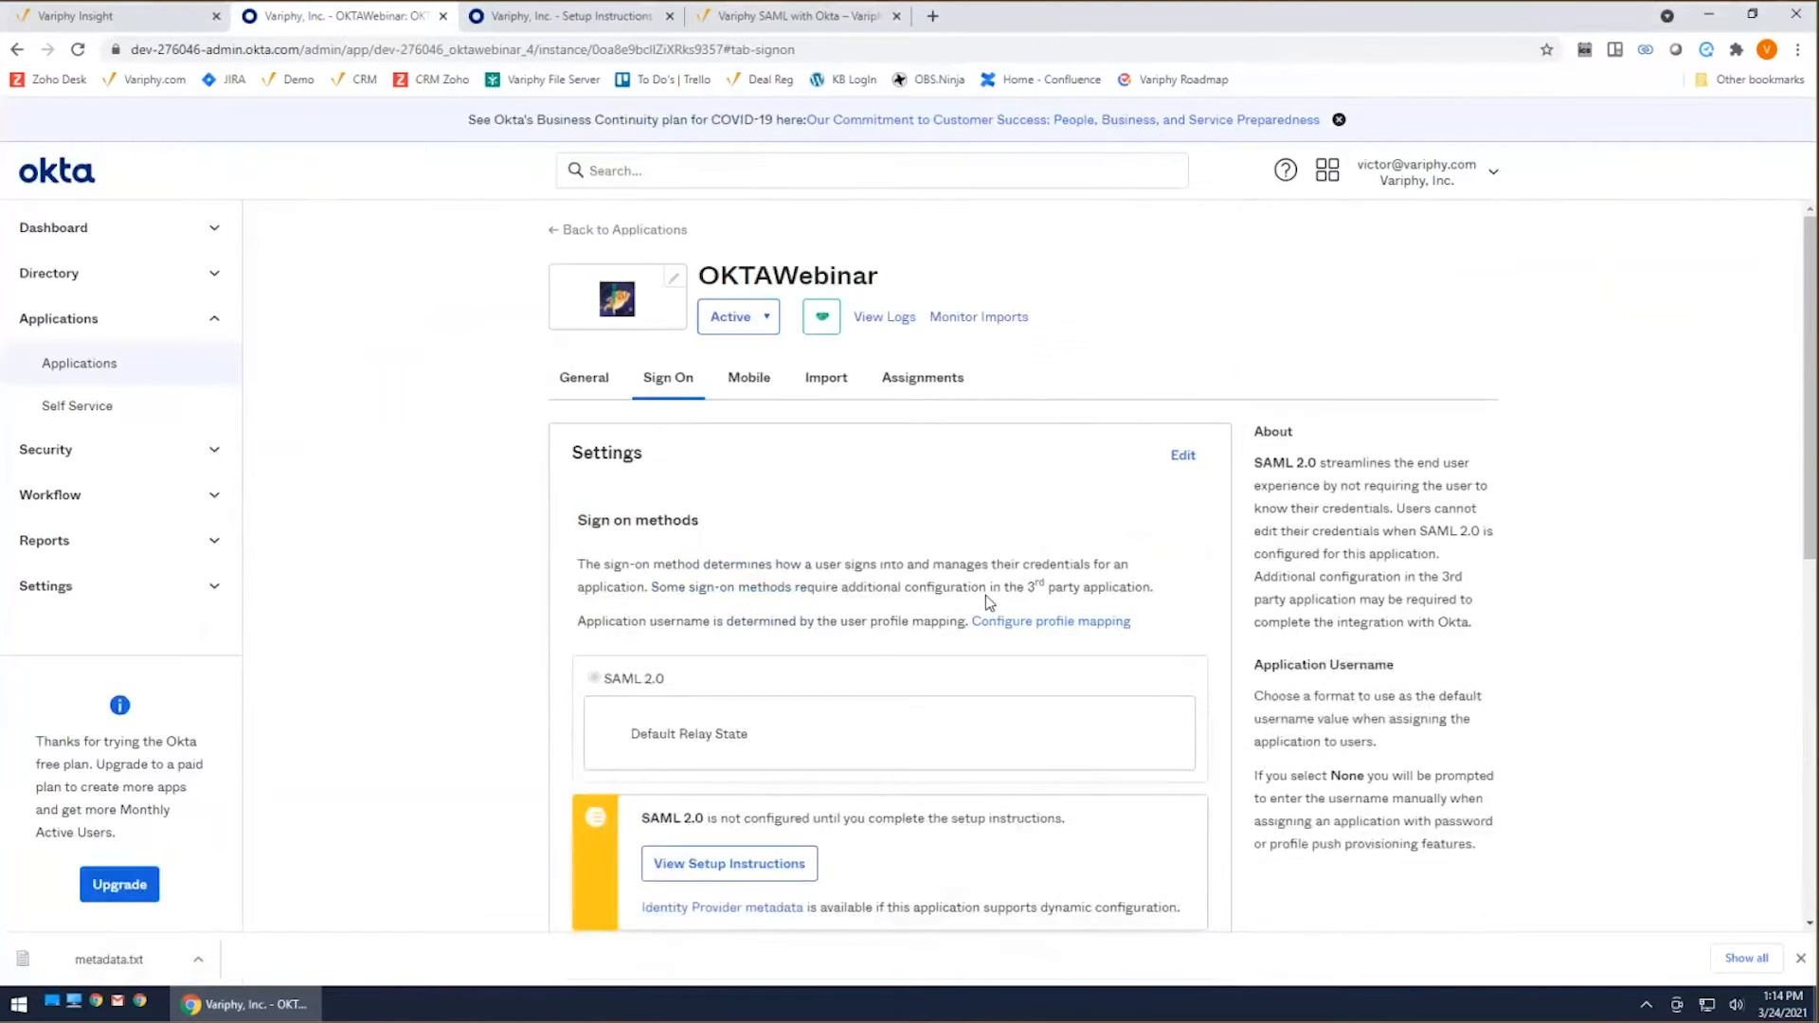
{"action": "left_click", "coordinate": [569, 16]}
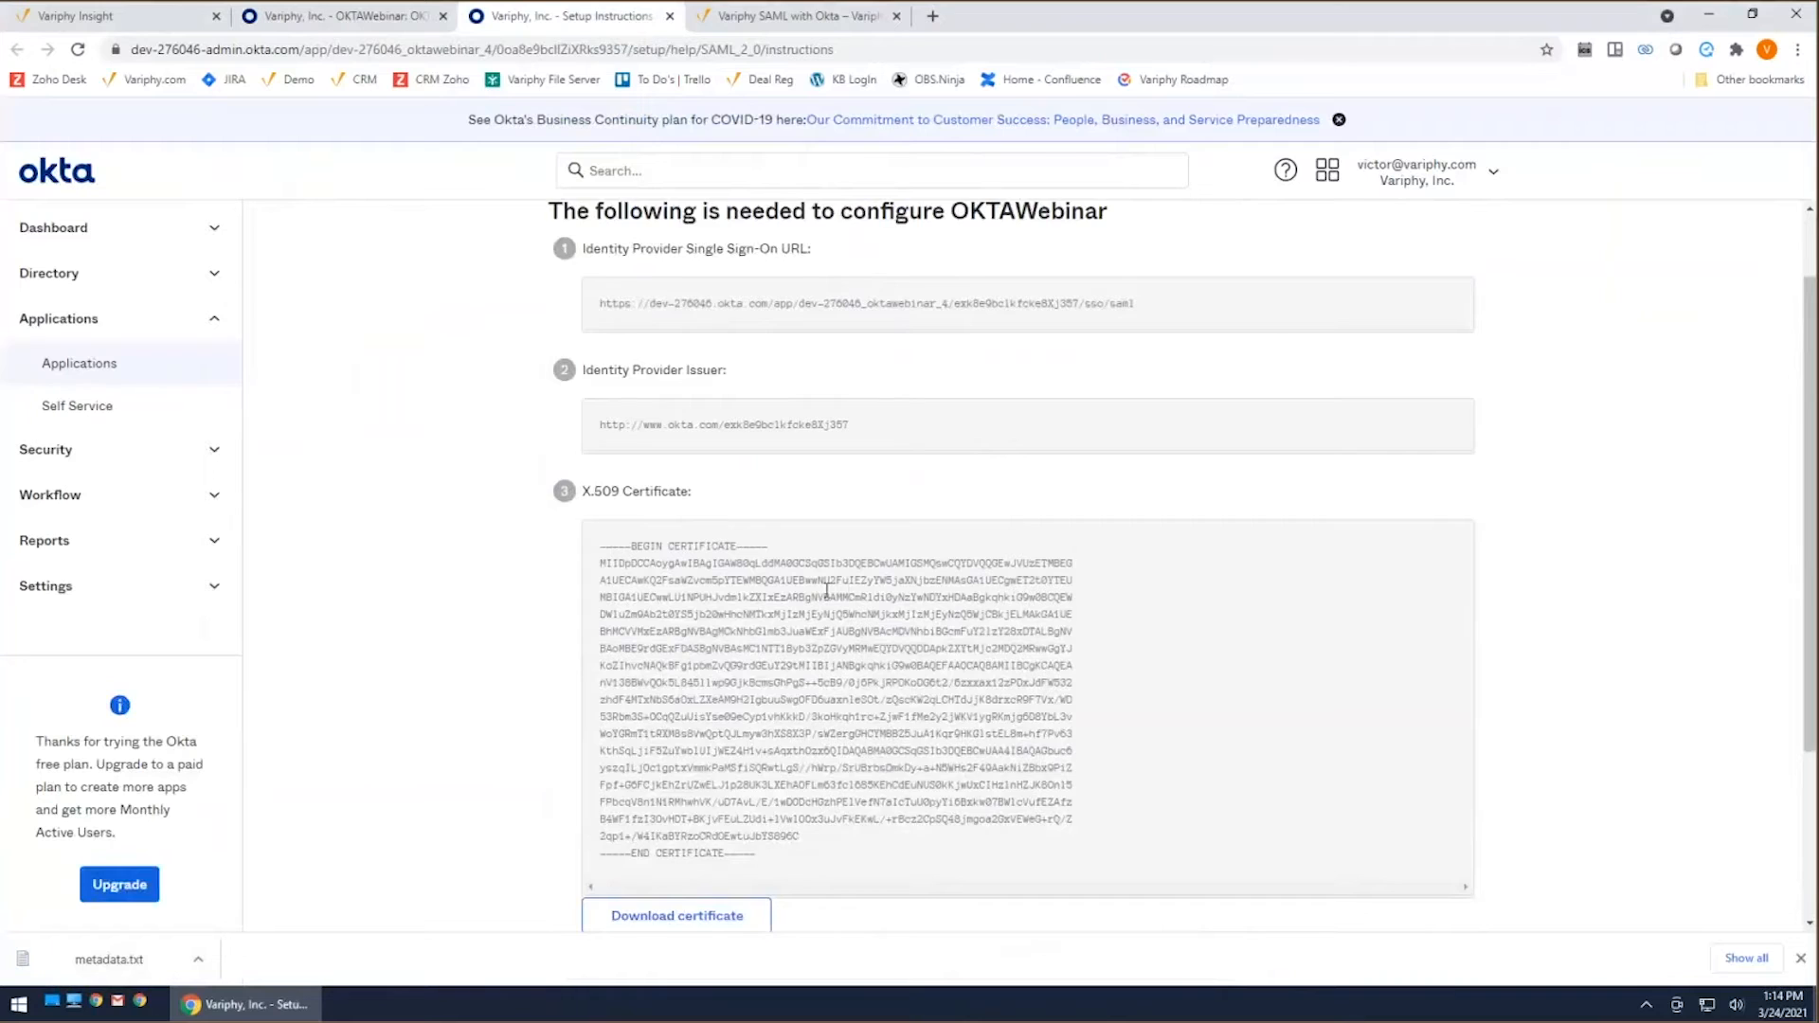
{"action": "scroll", "coordinate": [961, 588], "scroll_direction": "up", "scroll_amount": 2}
{"action": "scroll", "coordinate": [957, 617], "scroll_direction": "down", "scroll_amount": 2}
Step: Switch to Variphy Insight, open its Single Sign-On setup and add a new SAML configuration
{"action": "left_click", "coordinate": [173, 19]}
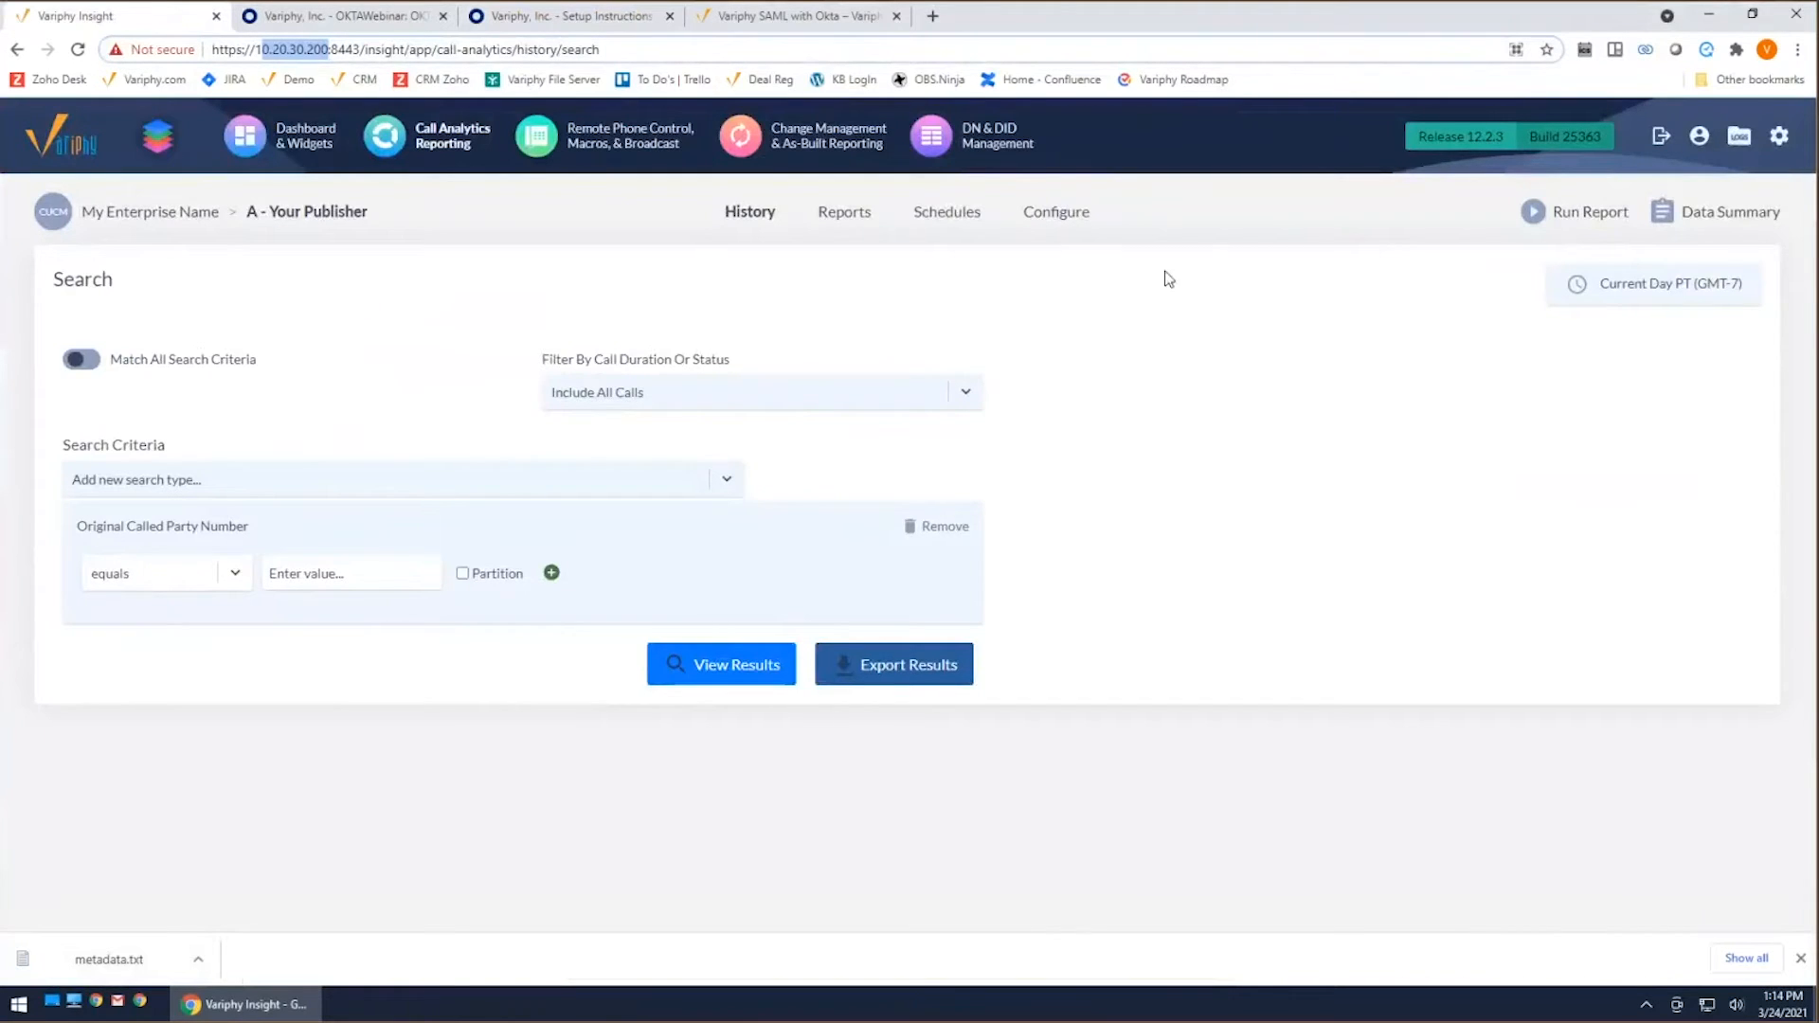
{"action": "mouse_move", "coordinate": [1780, 138]}
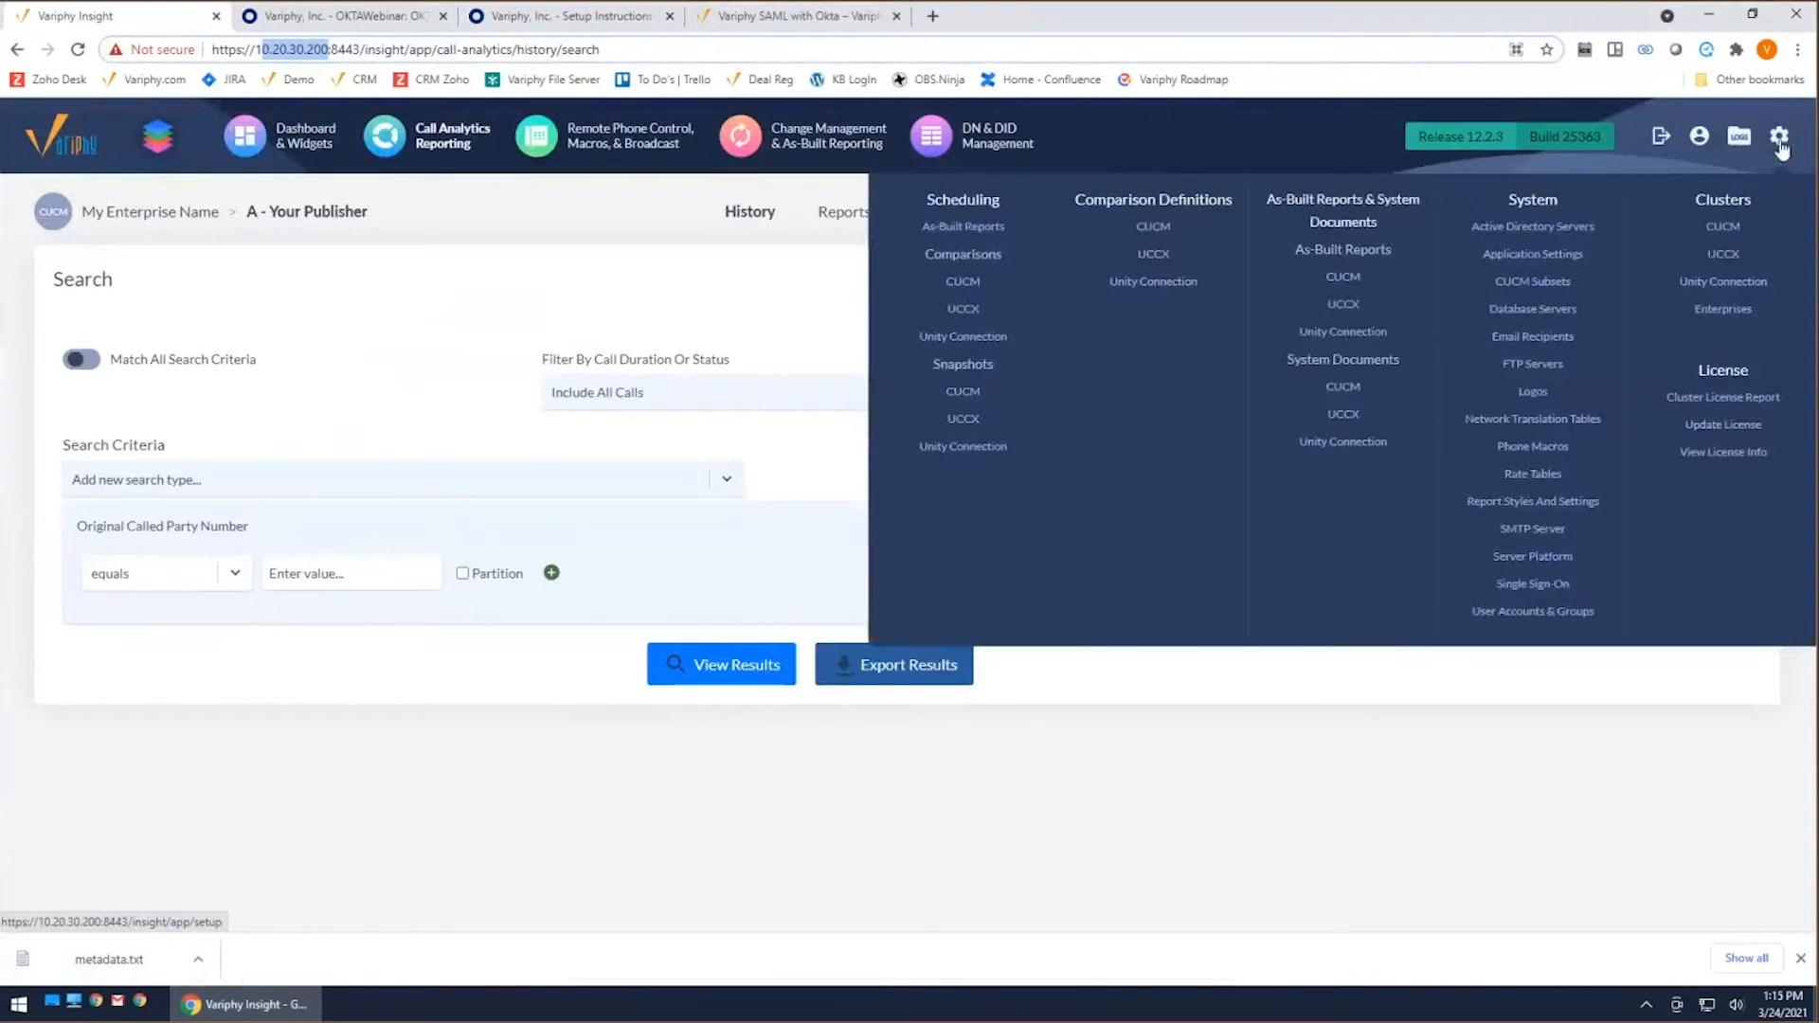
{"action": "left_click", "coordinate": [1532, 585]}
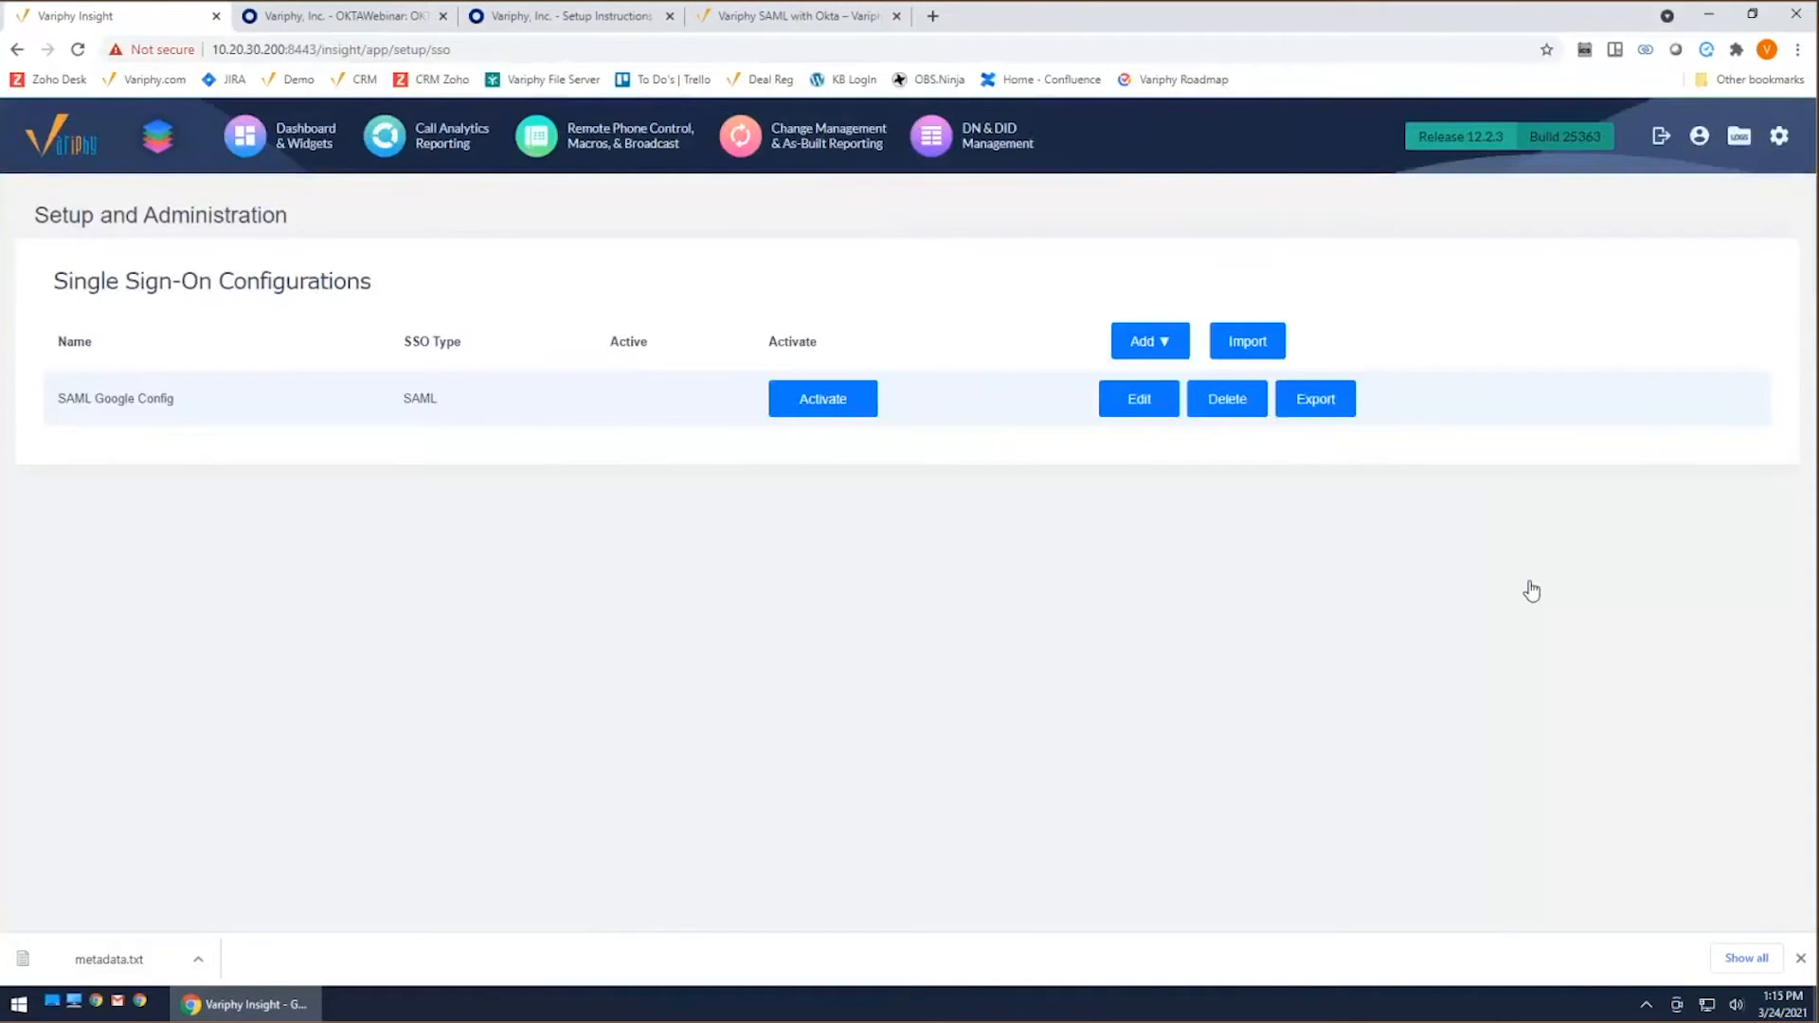
{"action": "left_click", "coordinate": [1150, 342]}
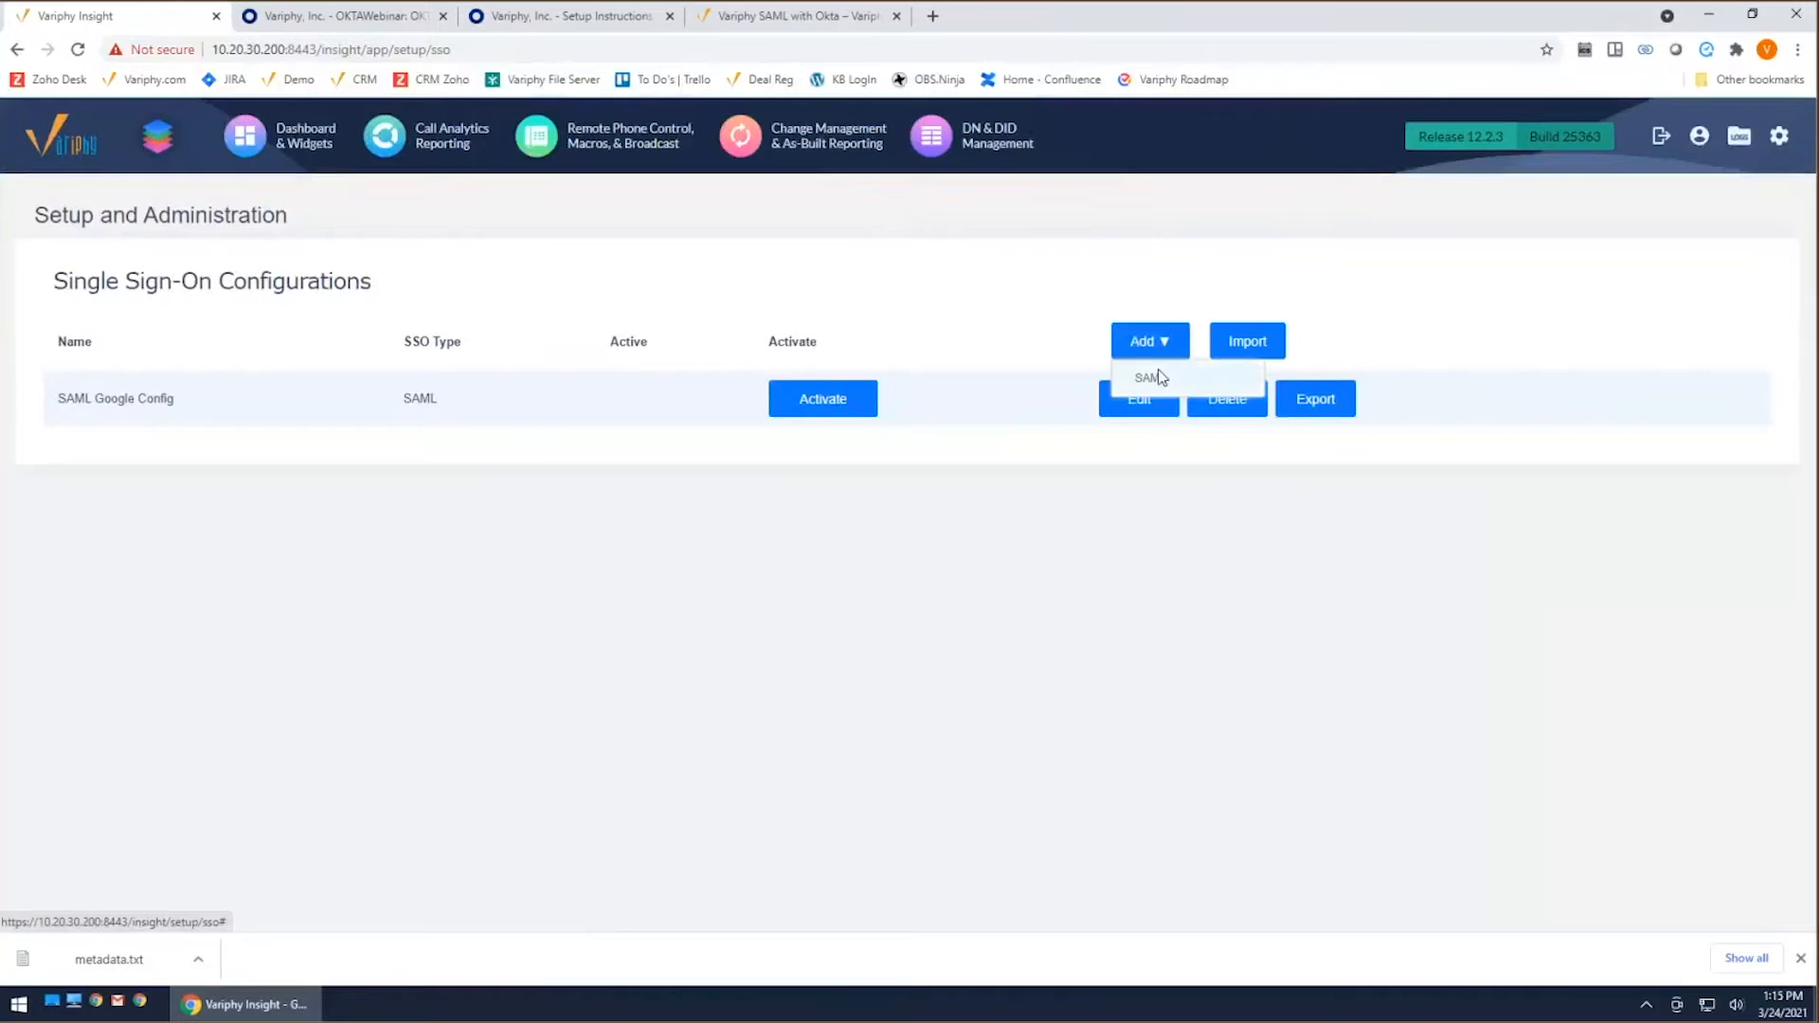
{"action": "left_click", "coordinate": [1154, 378]}
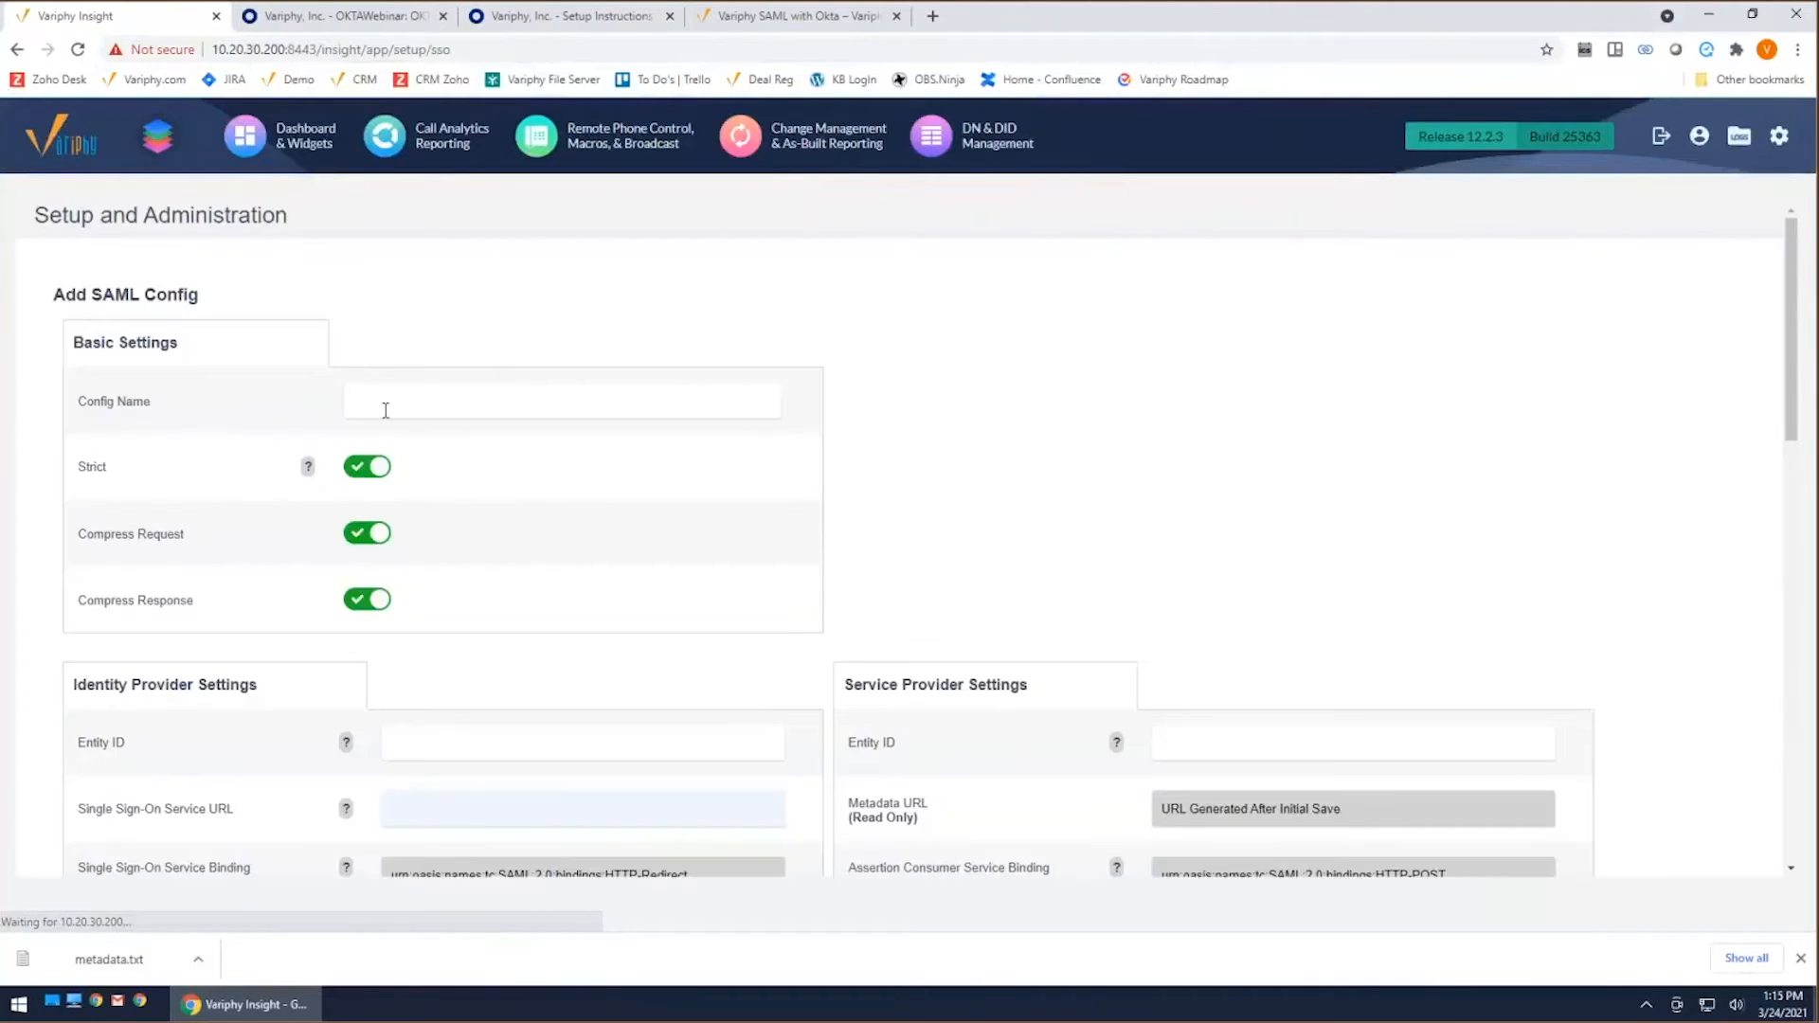
Step: Name the new SAML configuration OKTA SAML and turn off its Strict setting
{"action": "left_click", "coordinate": [445, 404]}
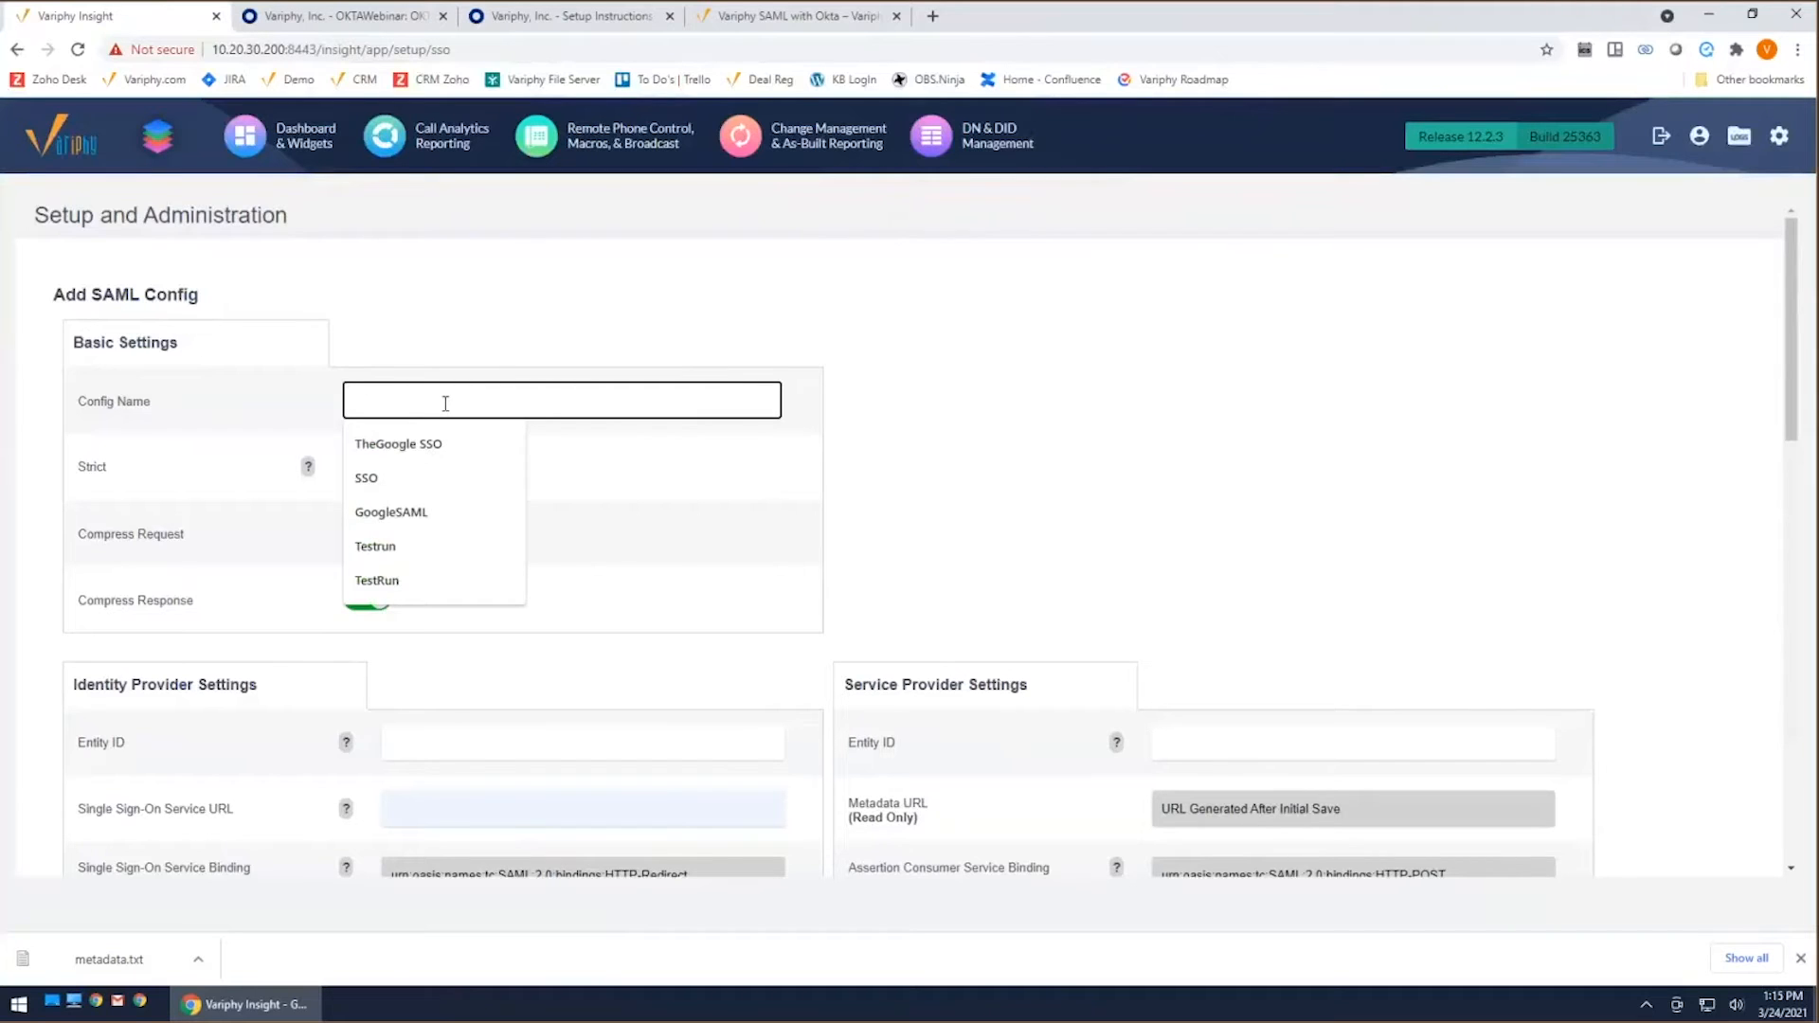
{"action": "type", "text": "OKTA SAML"}
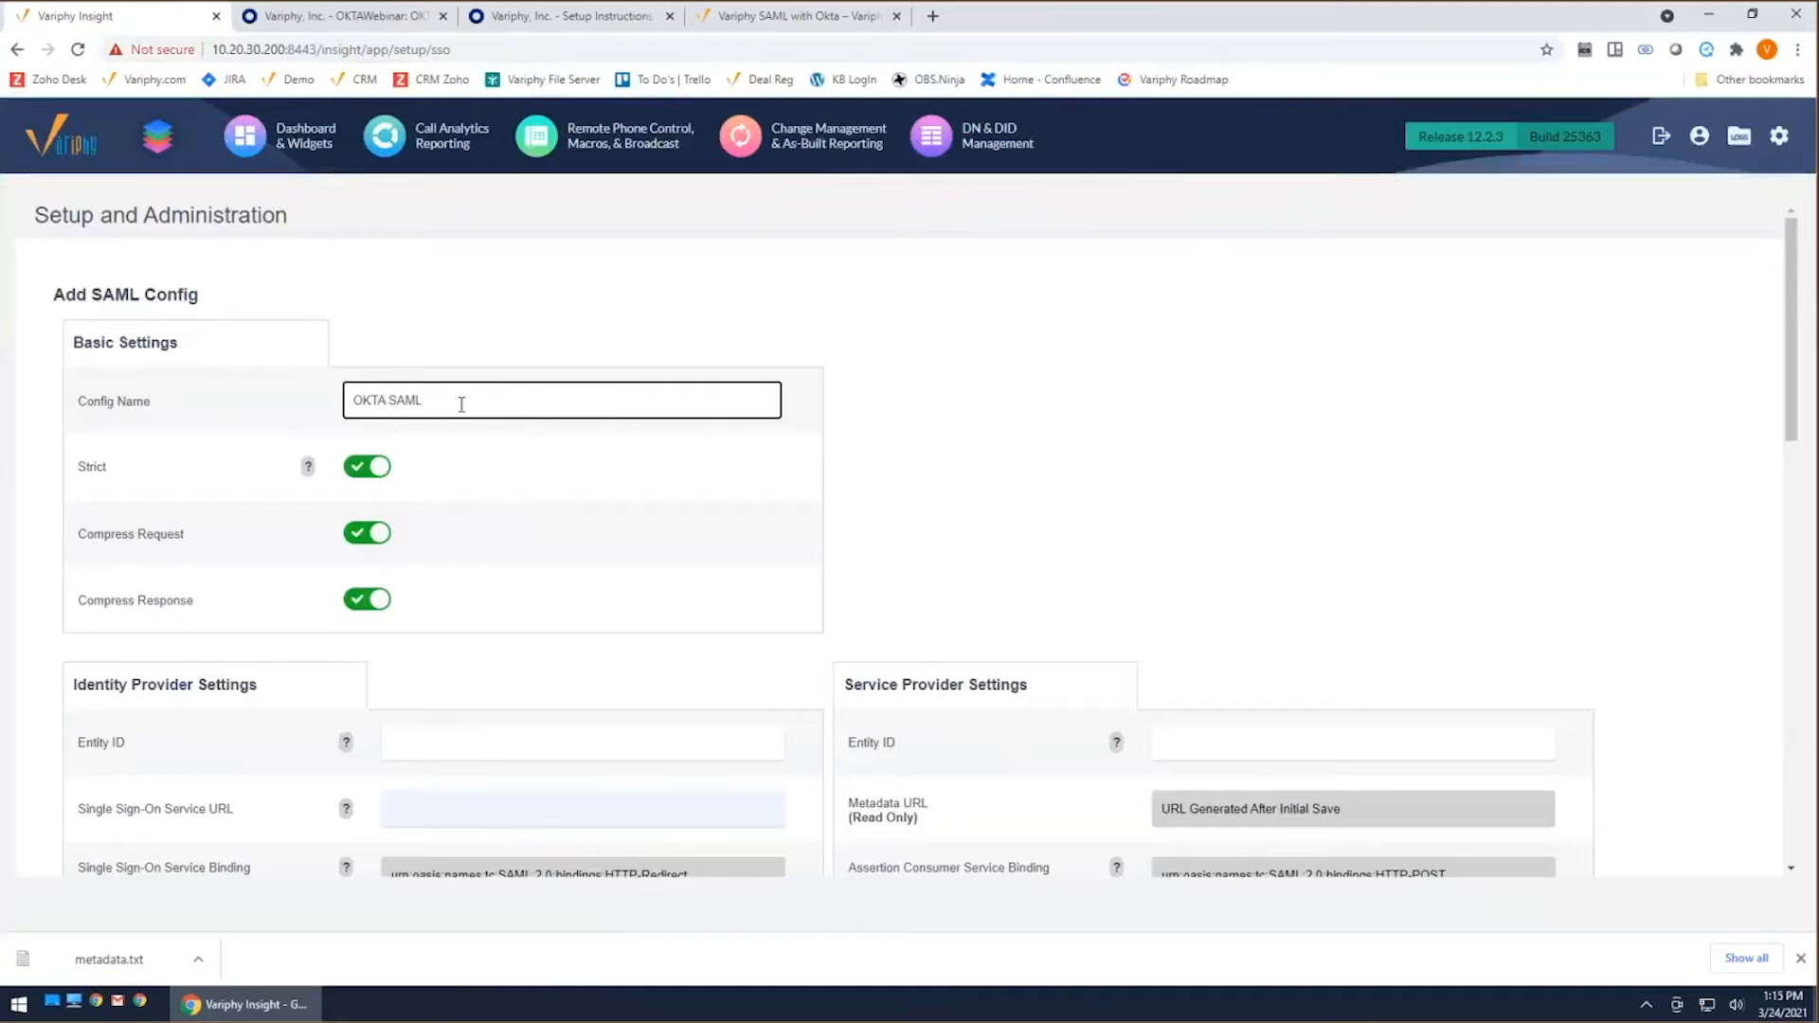
{"action": "left_click", "coordinate": [1222, 414]}
{"action": "left_click", "coordinate": [373, 476]}
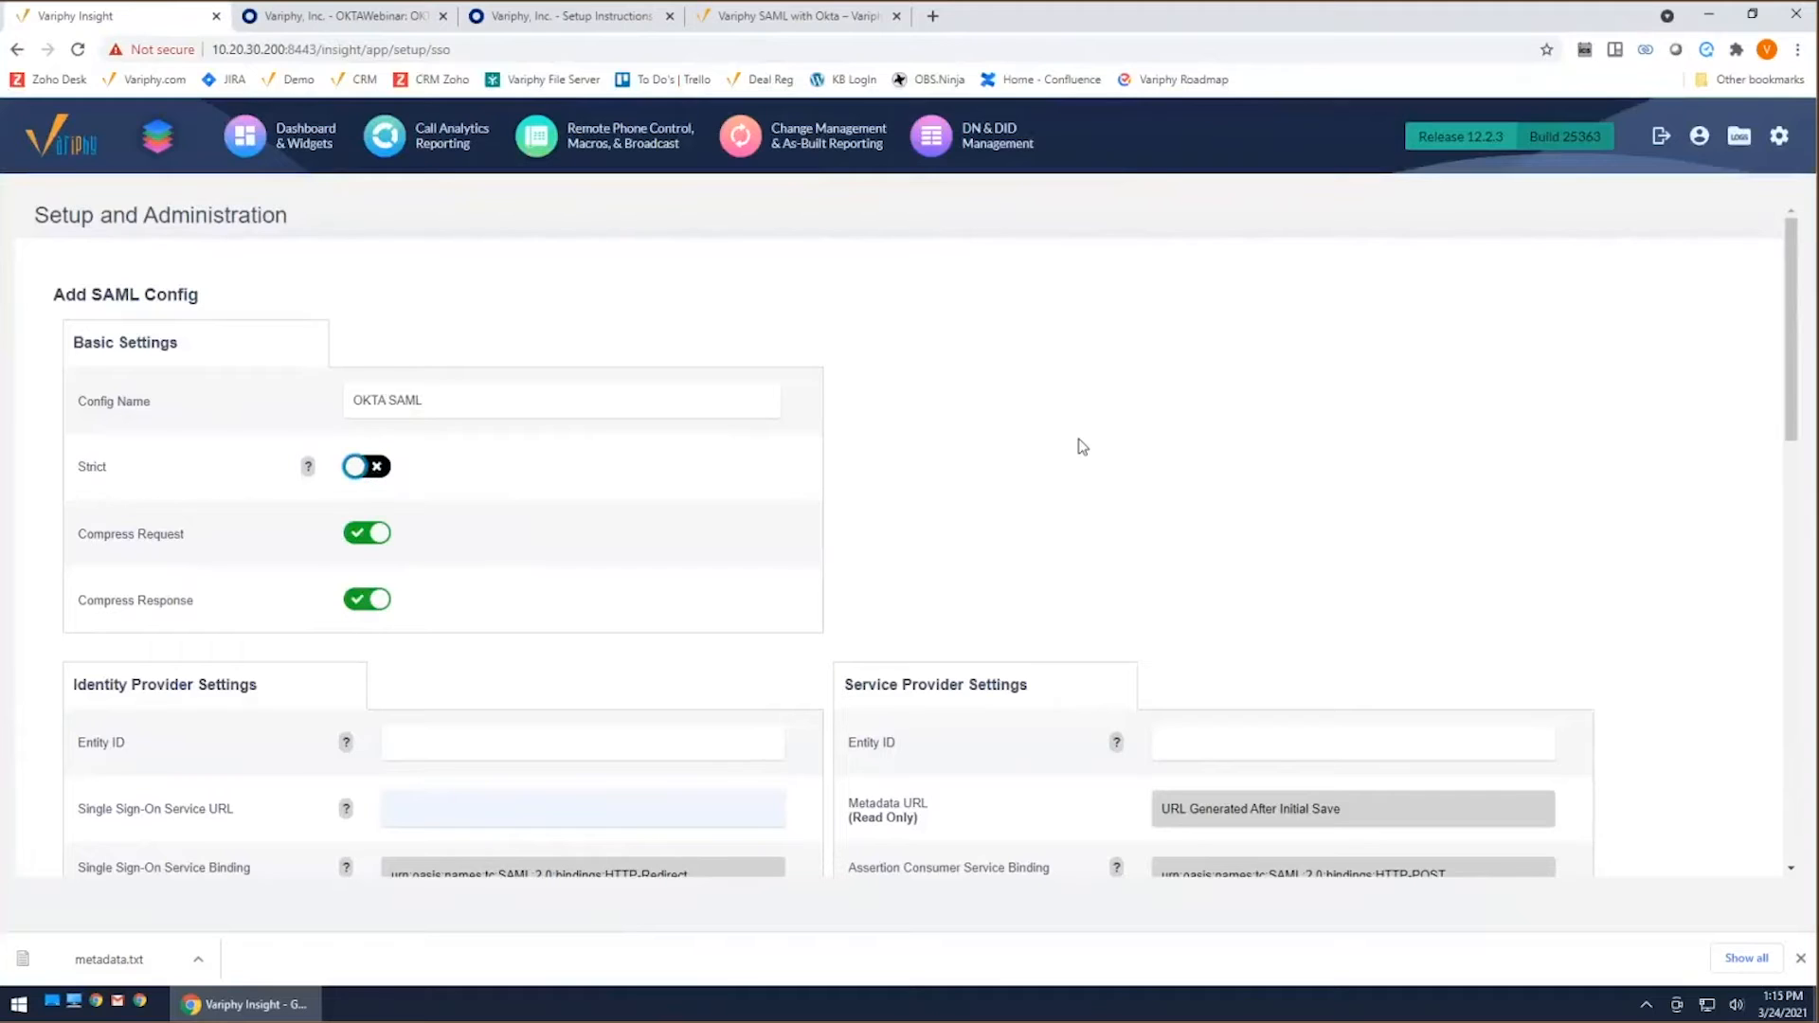
Step: Copy the Identity Provider Issuer from Okta's setup instructions into the Entity ID of Variphy's Identity Provider Settings
{"action": "scroll", "coordinate": [1066, 440], "scroll_direction": "down", "scroll_amount": 2}
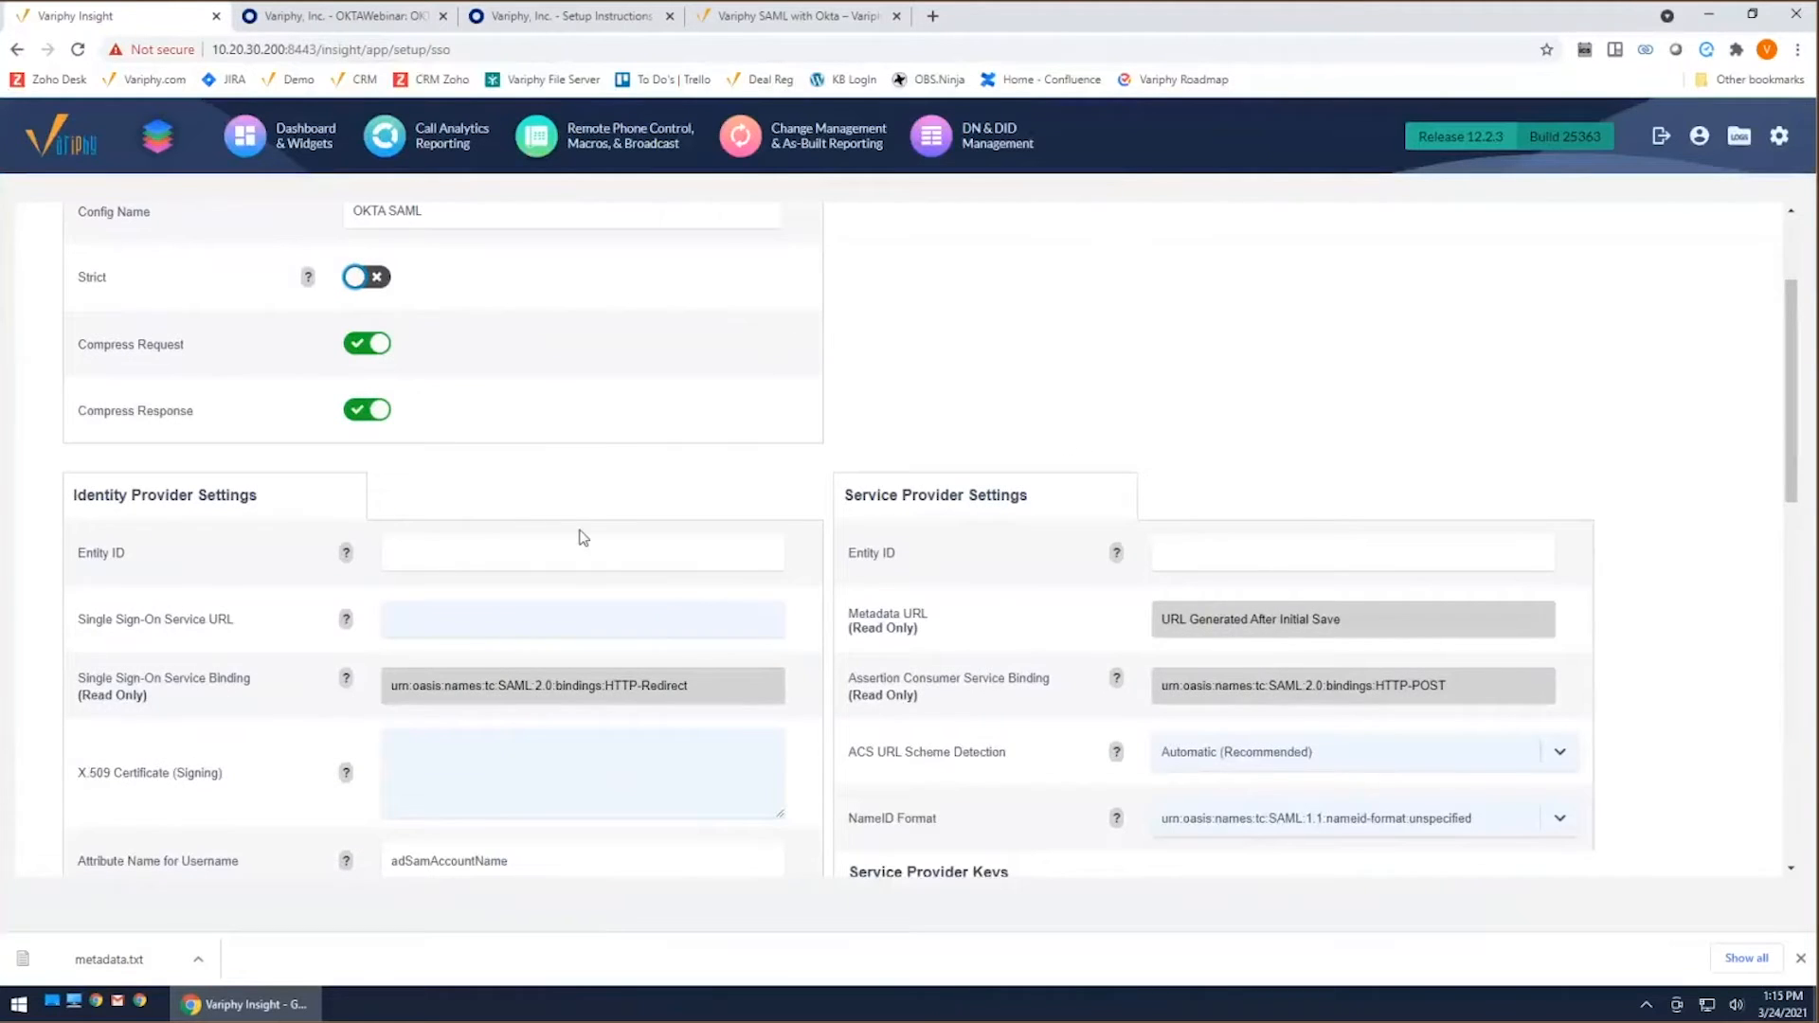
{"action": "scroll", "coordinate": [519, 554], "scroll_direction": "down", "scroll_amount": 1}
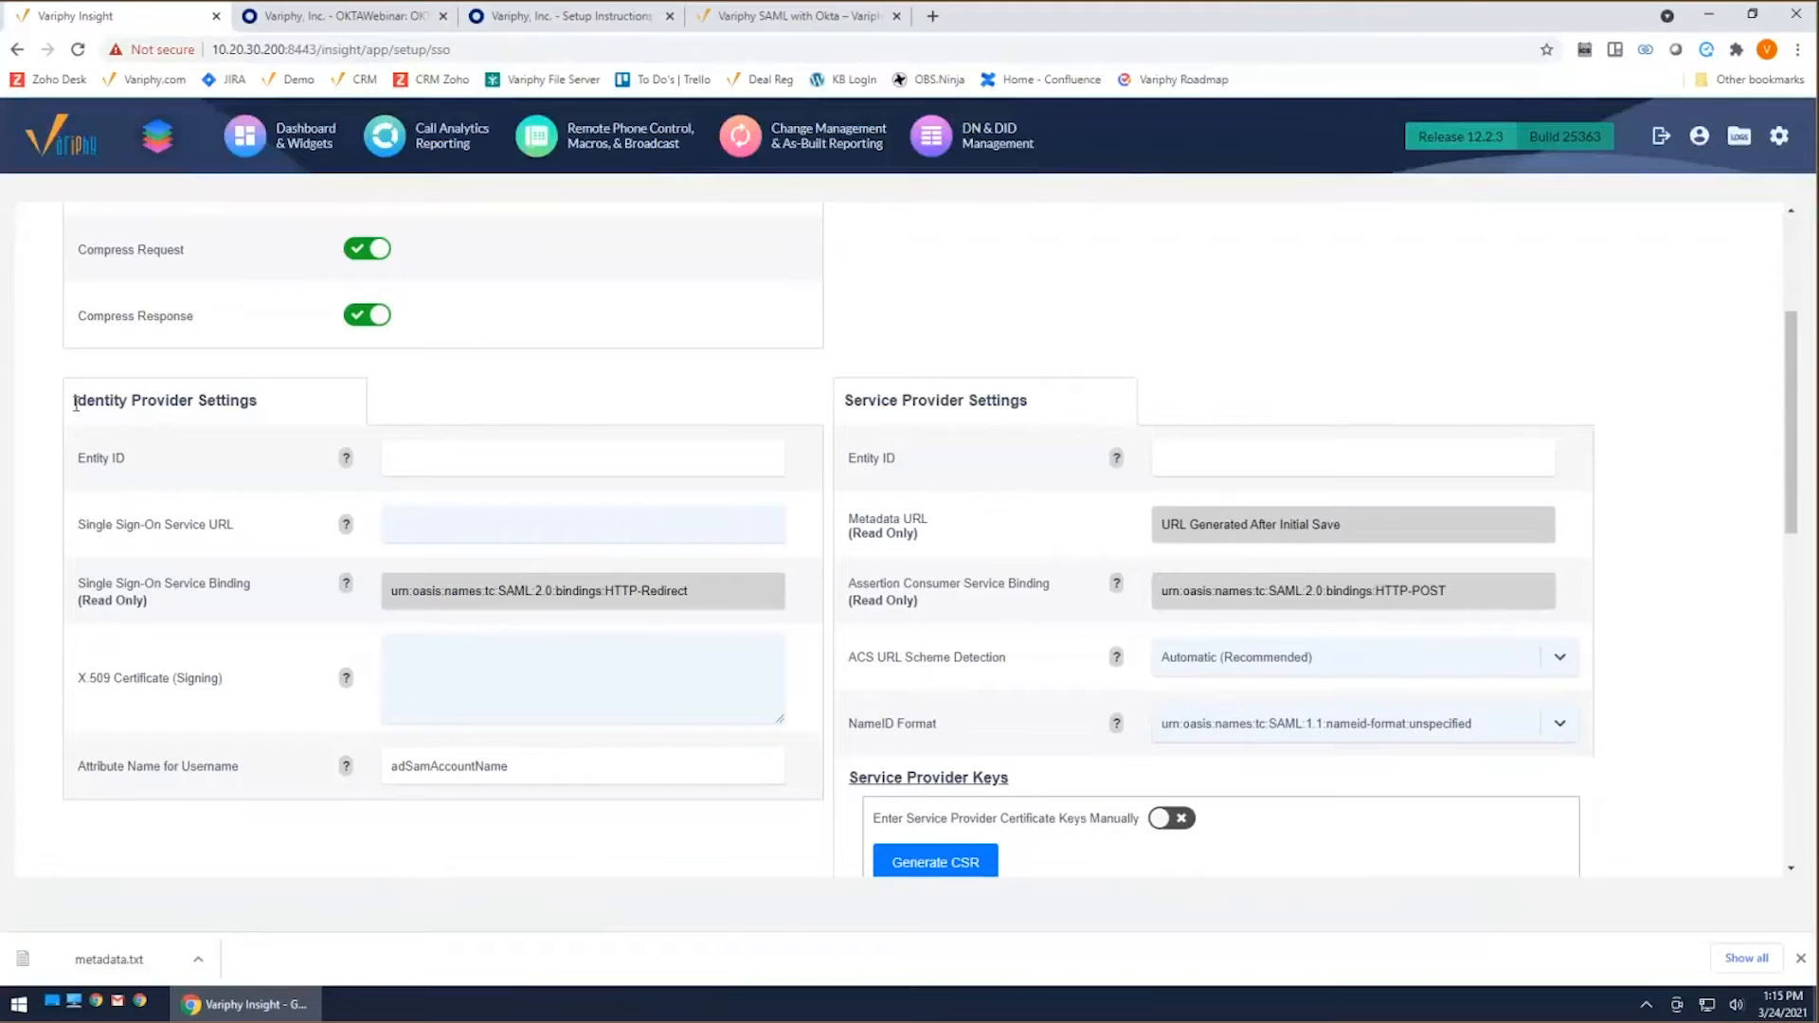
{"action": "triple_click", "coordinate": [262, 406]}
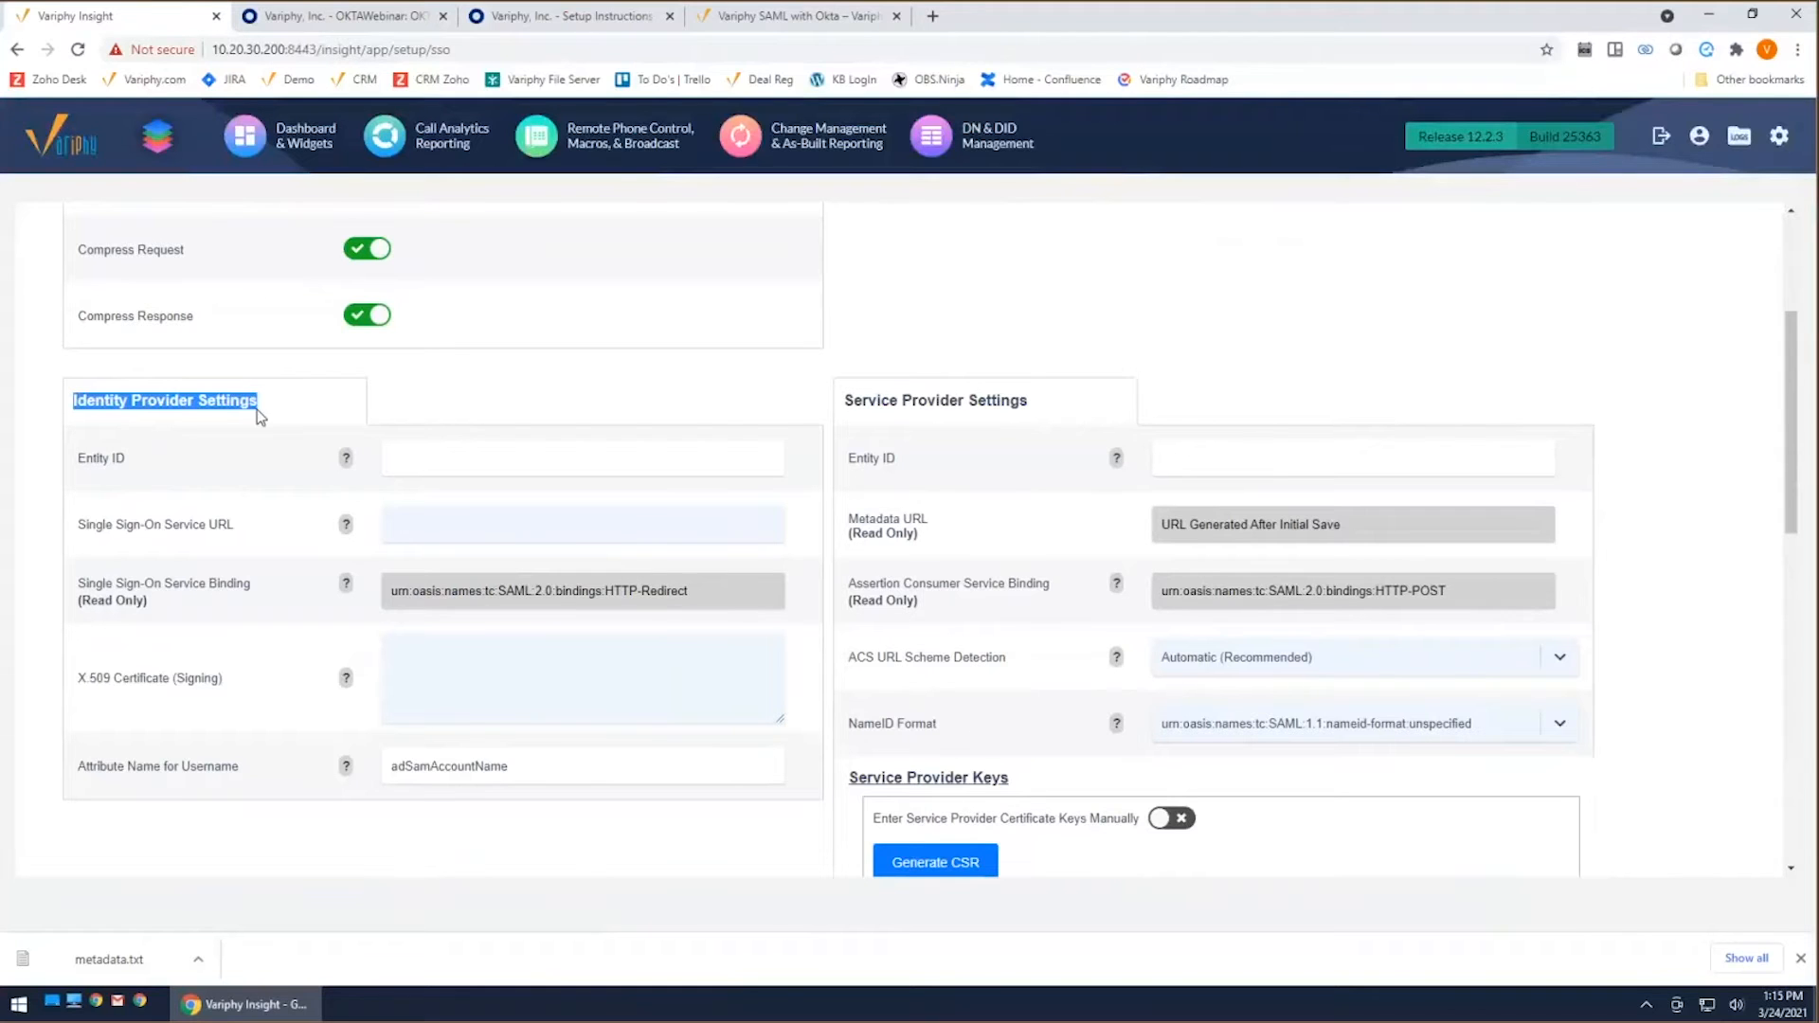
{"action": "left_click_drag", "start_coordinate": [123, 464], "coordinate": [76, 464]}
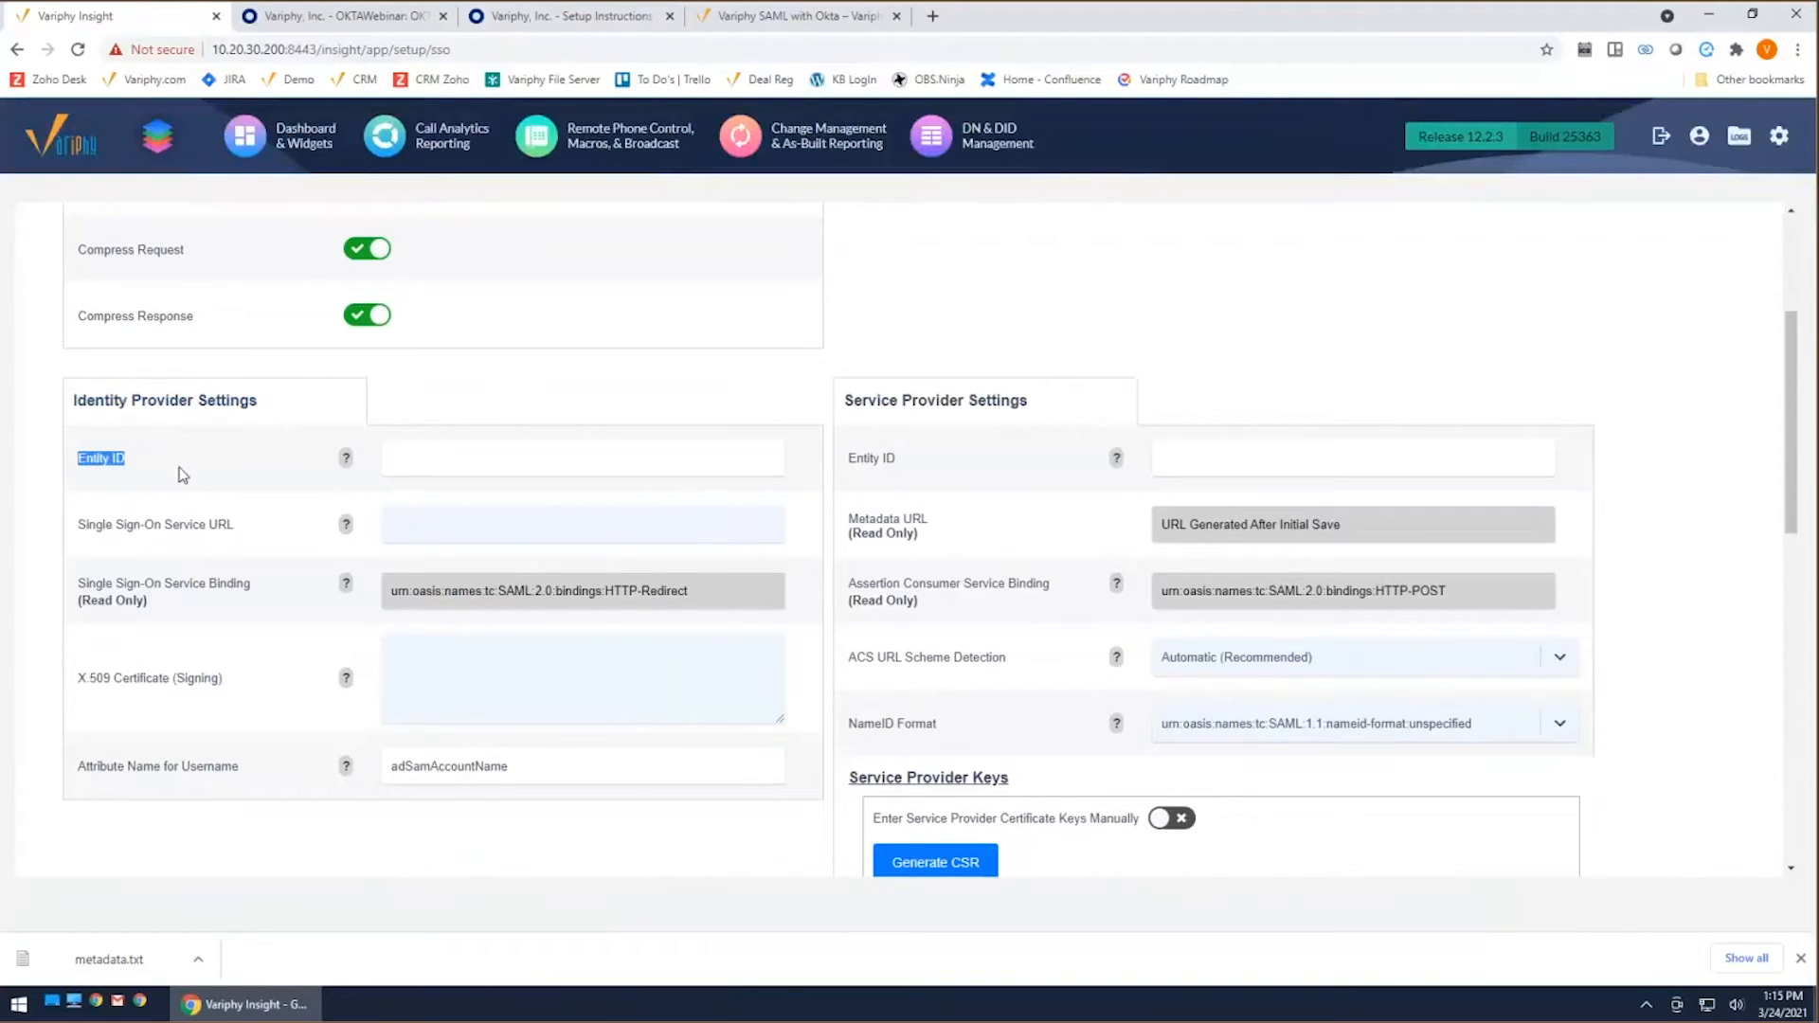
{"action": "left_click", "coordinate": [592, 24]}
{"action": "left_click_drag", "start_coordinate": [588, 372], "coordinate": [588, 427]}
{"action": "right_click", "coordinate": [698, 423]}
{"action": "left_click", "coordinate": [732, 440]}
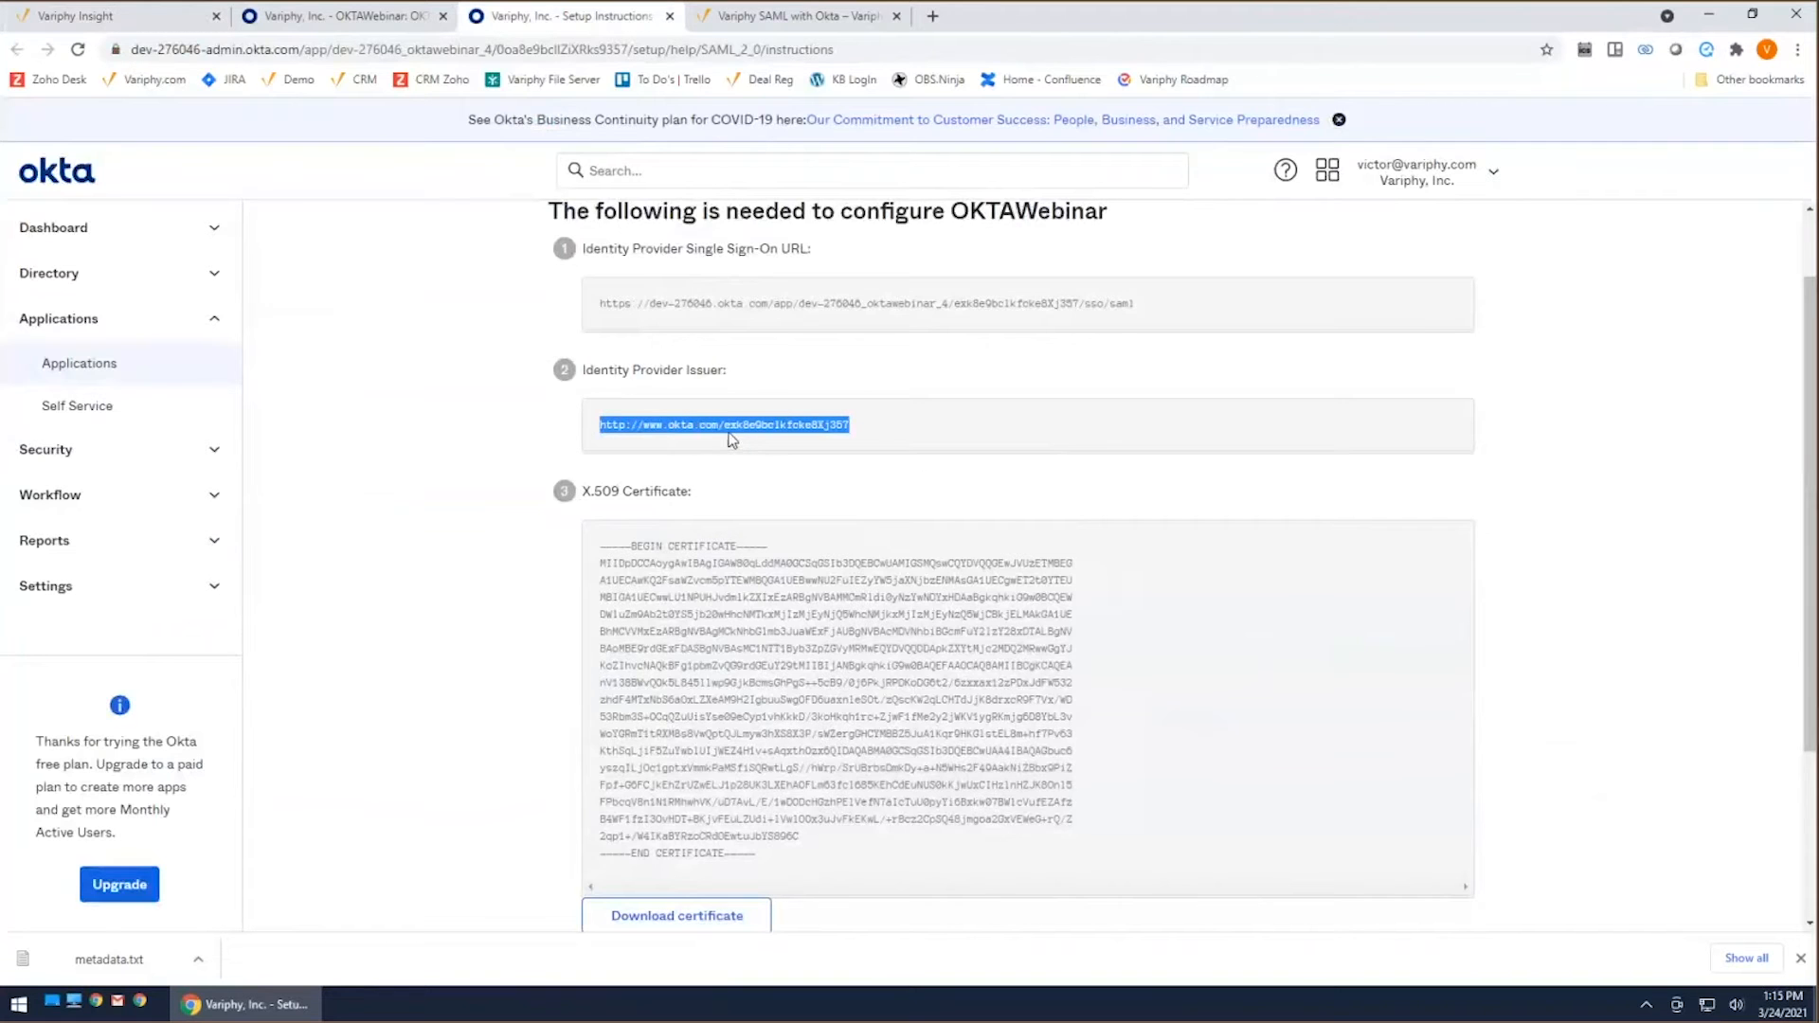
{"action": "left_click", "coordinate": [114, 16]}
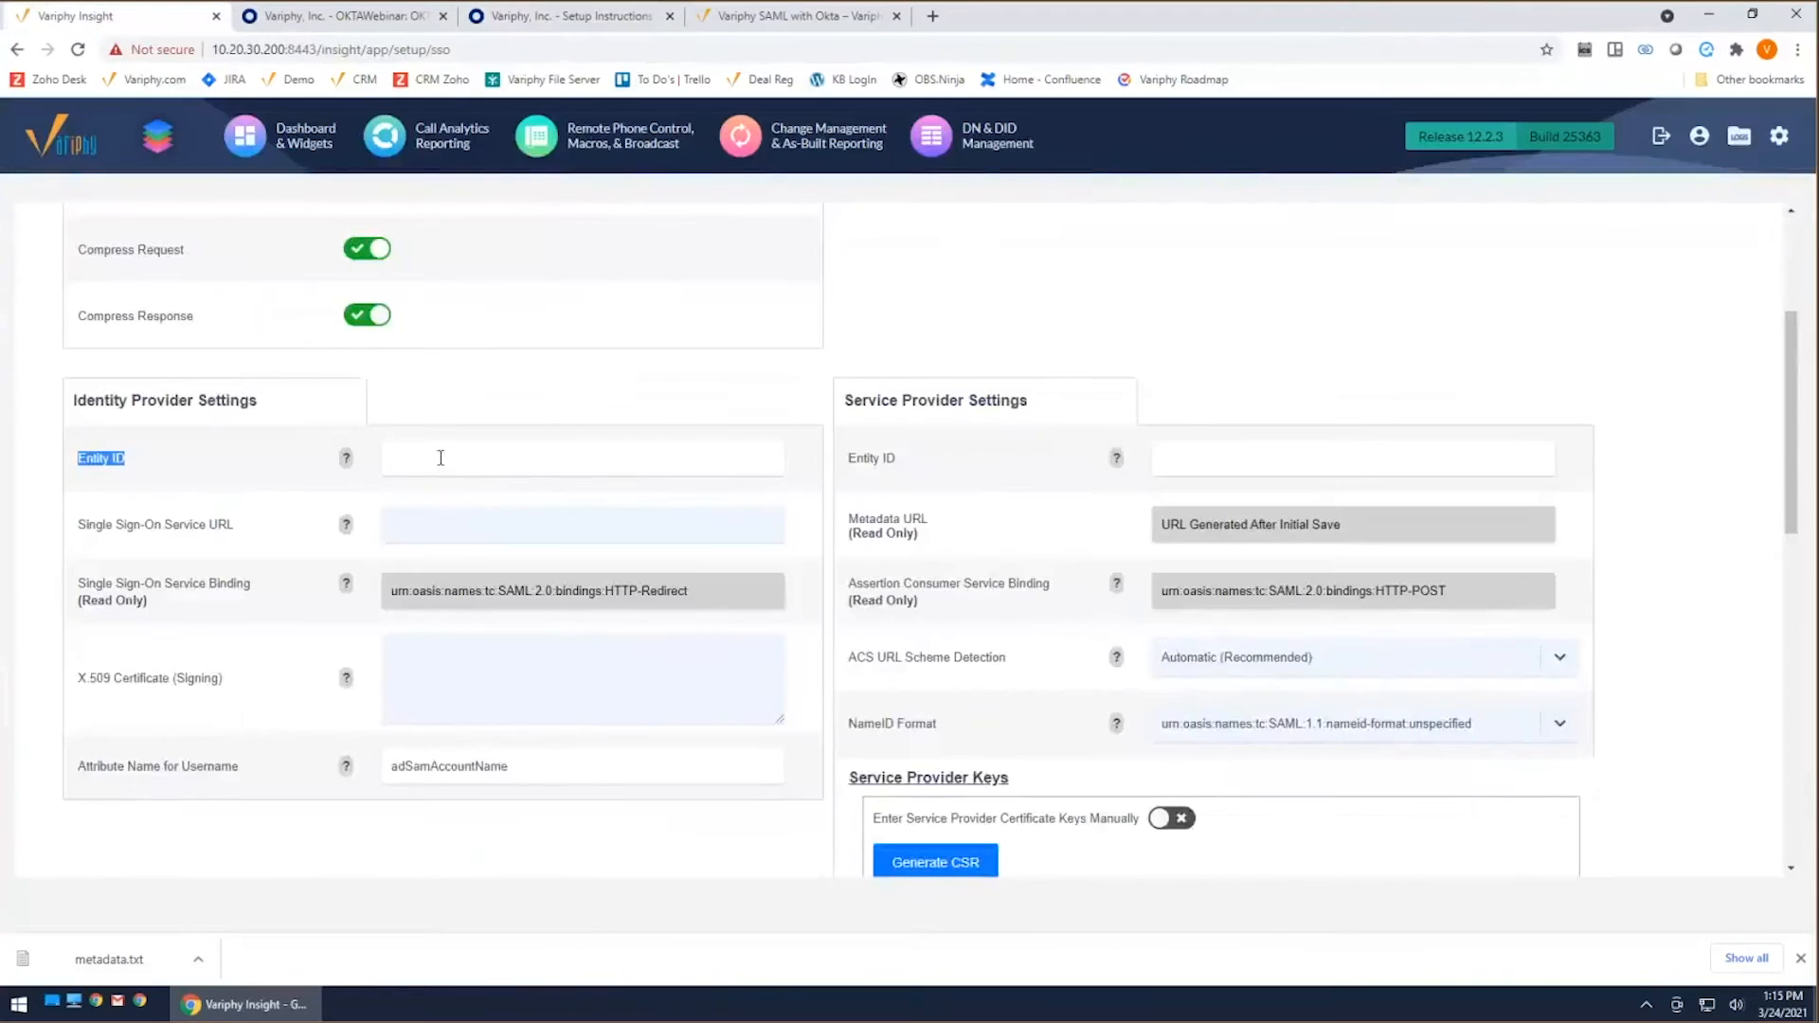
{"action": "left_click", "coordinate": [440, 457]}
{"action": "key", "text": "ctrl+v"}
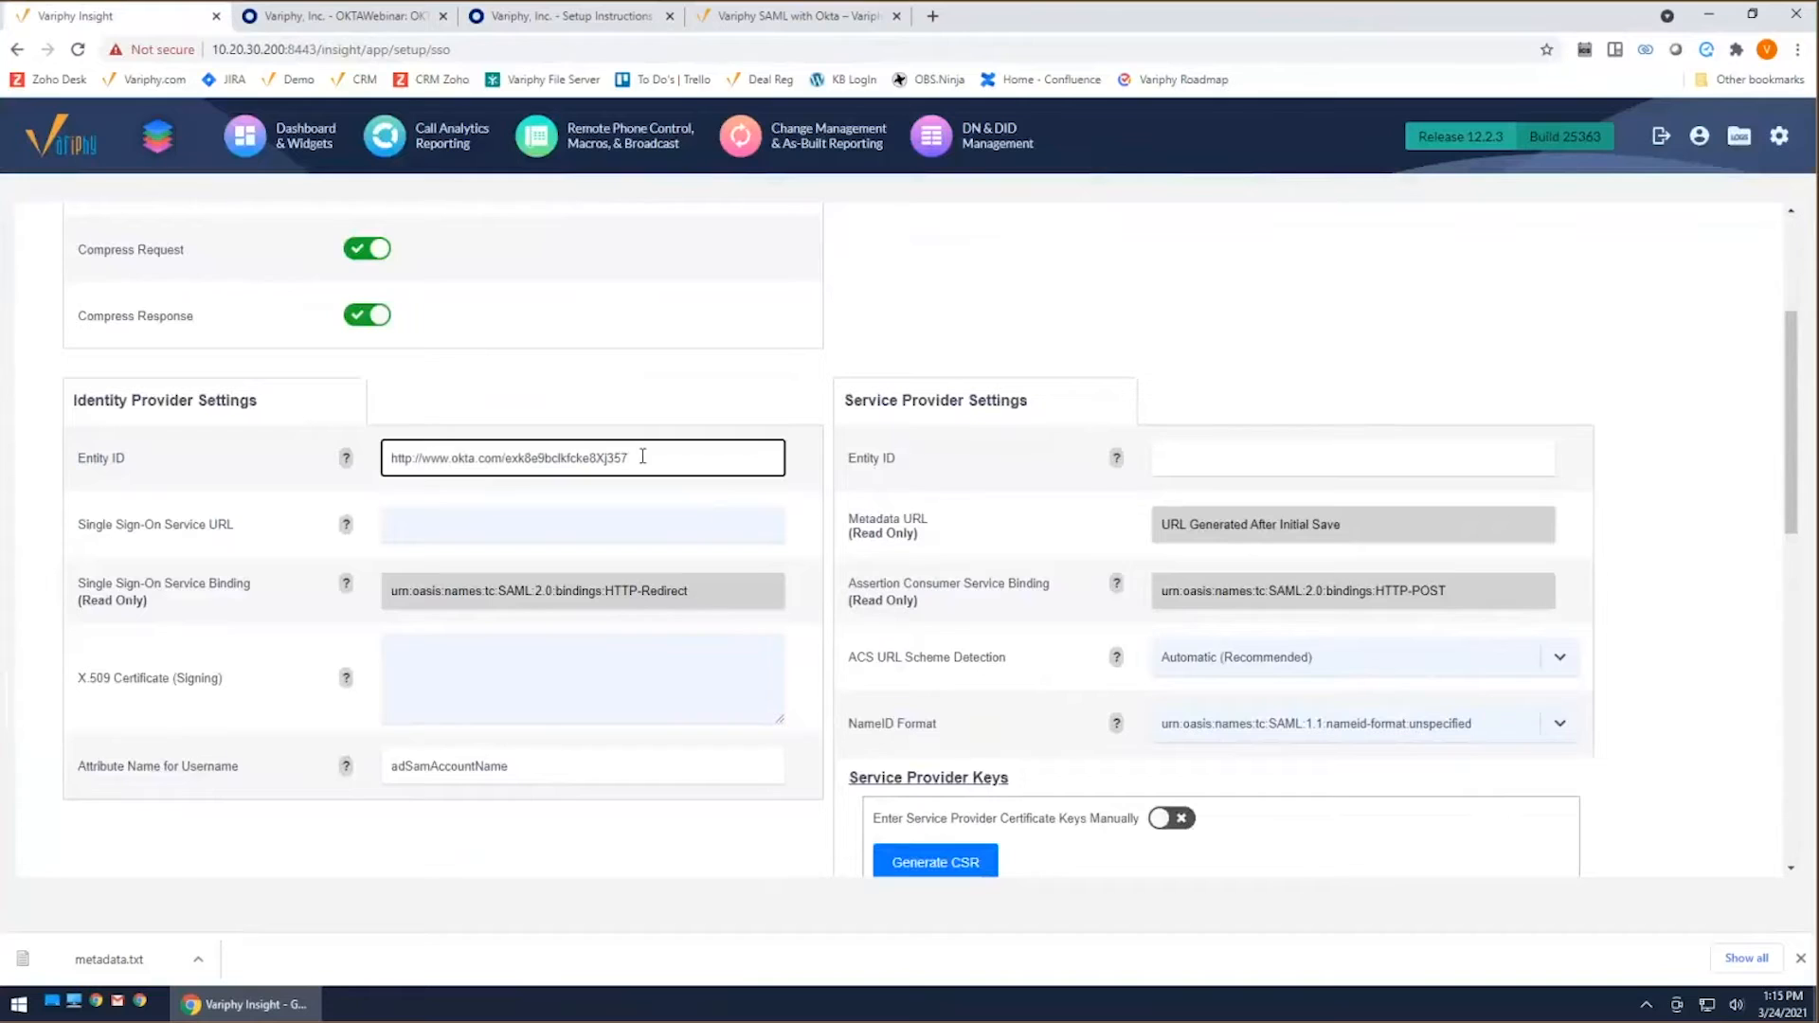
Step: Copy Okta's Identity Provider Single Sign-On URL into the Single Sign-On Service URL of Variphy's Identity Provider Settings
{"action": "double_click", "coordinate": [95, 524]}
{"action": "left_click_drag", "start_coordinate": [220, 533], "coordinate": [237, 532]}
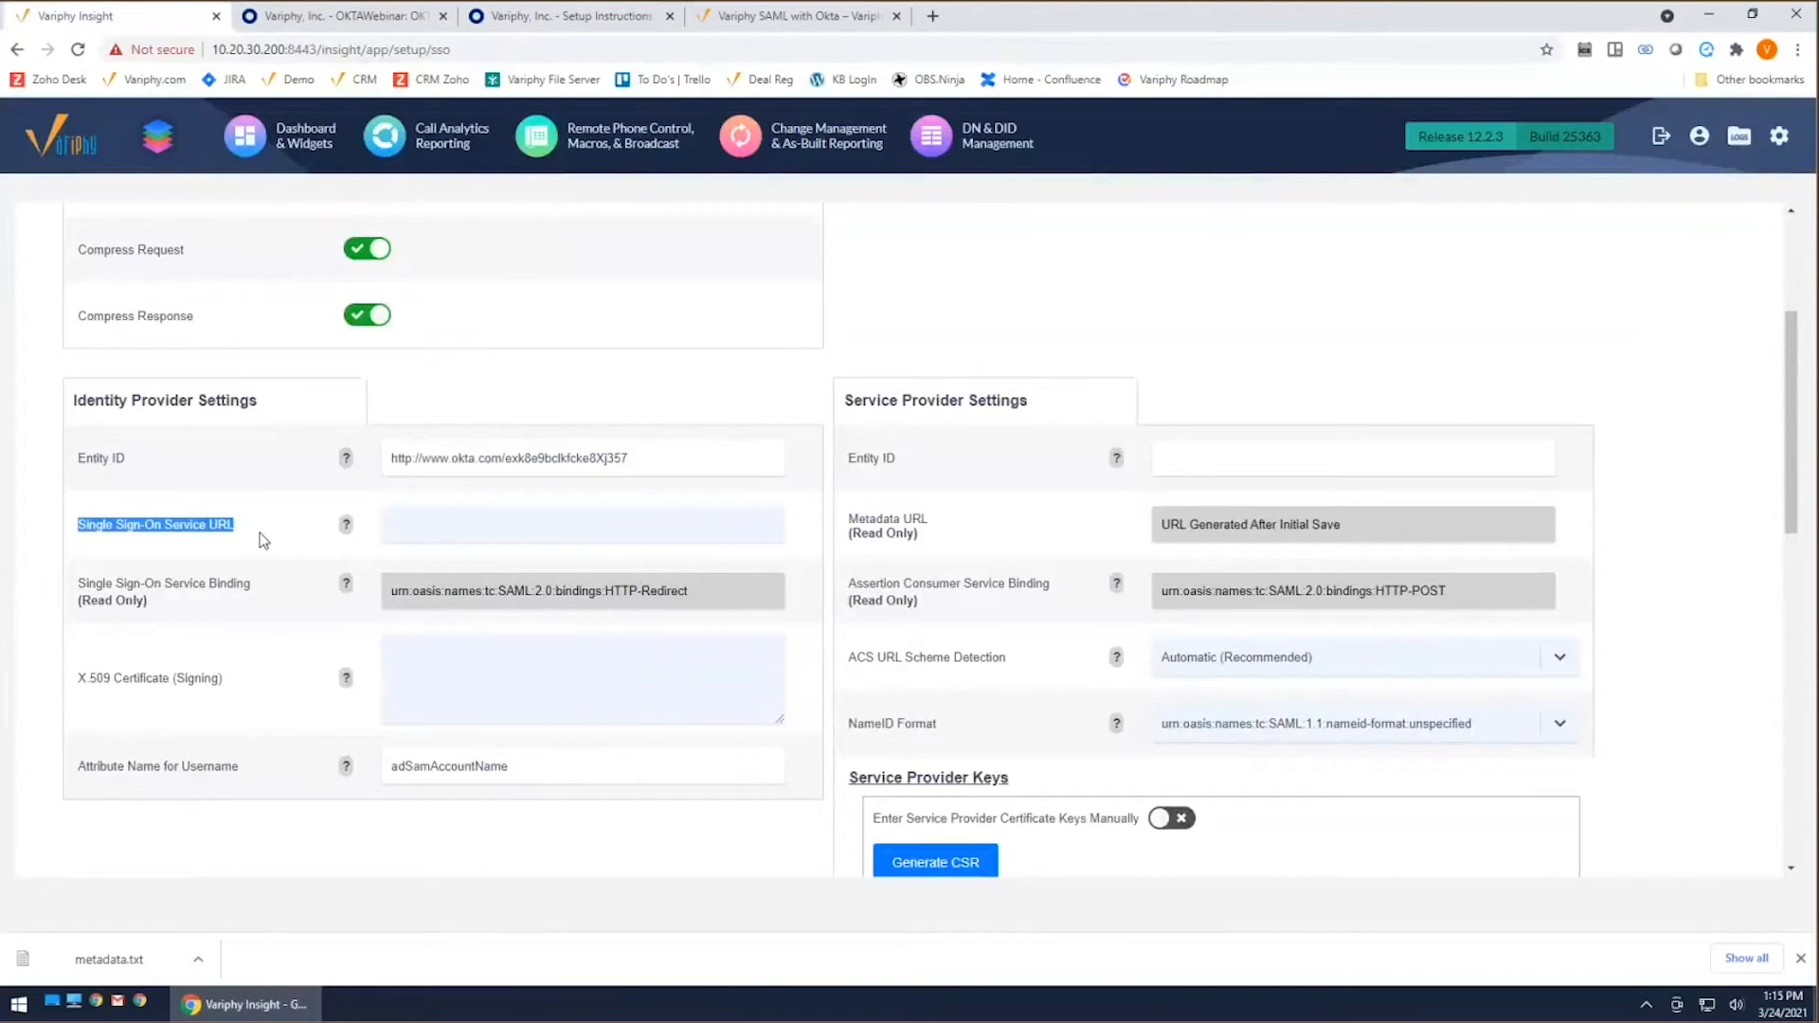
{"action": "left_click", "coordinate": [573, 17]}
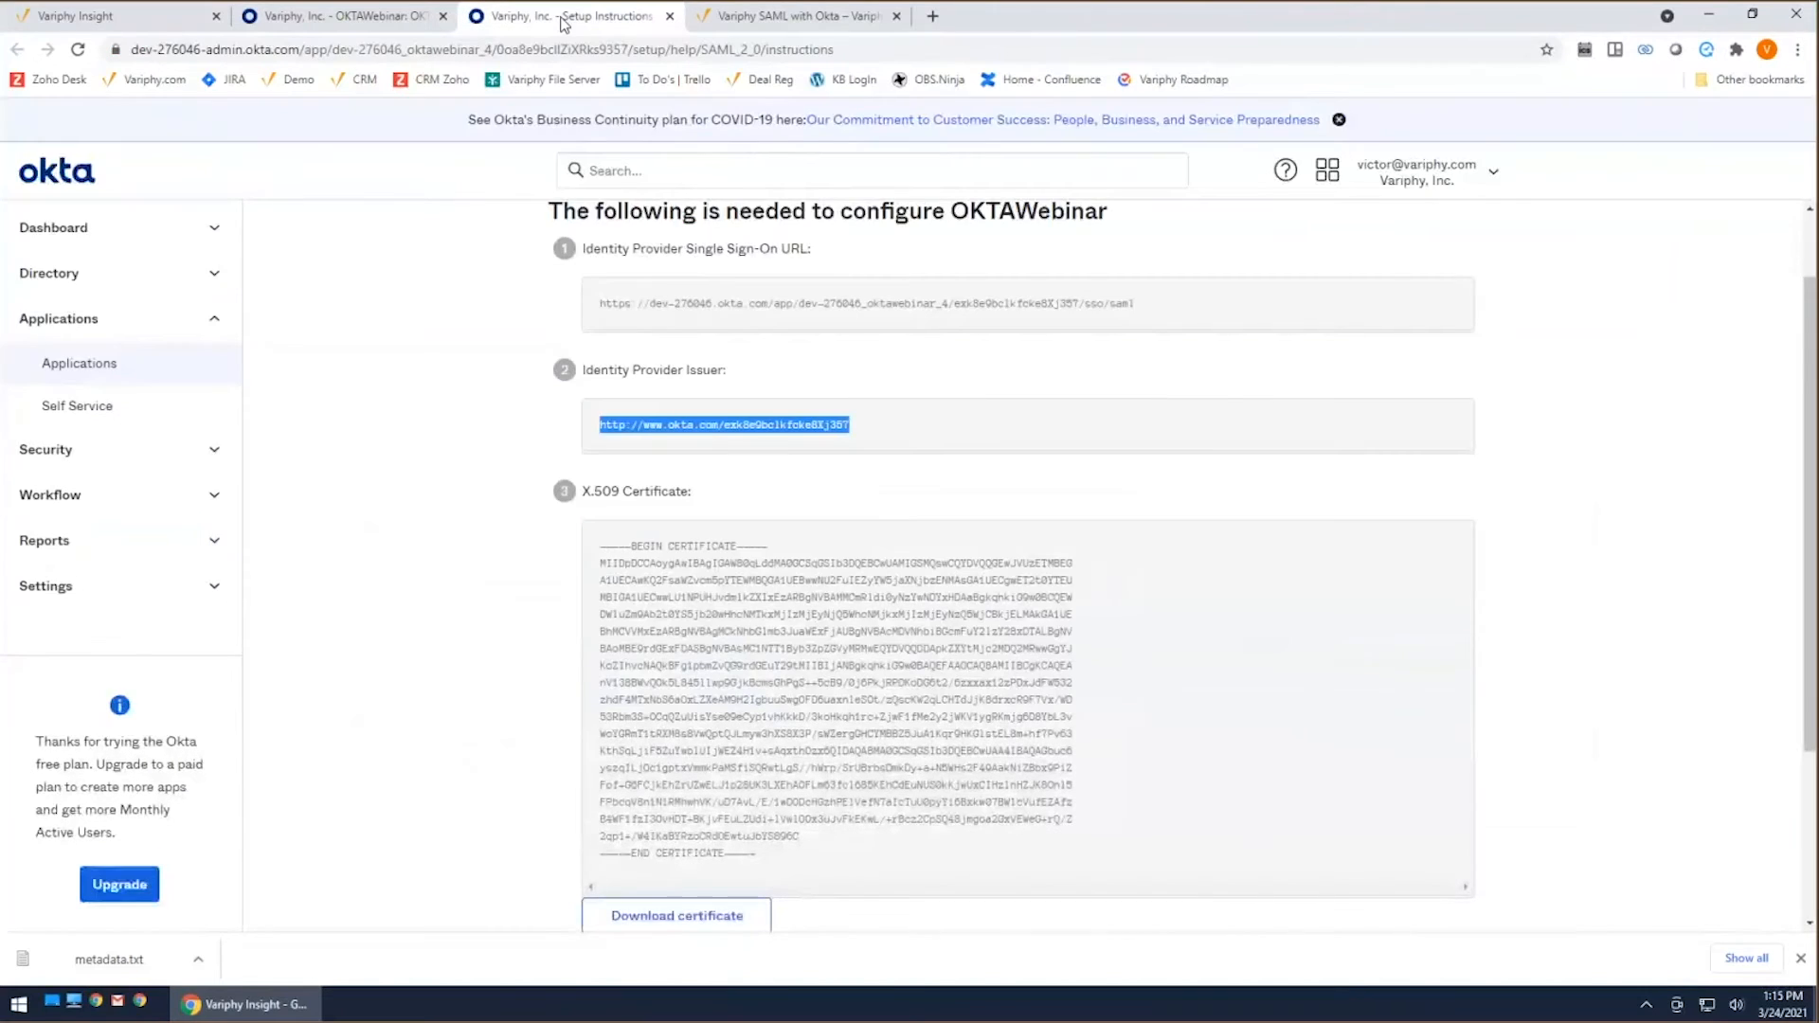
{"action": "left_click_drag", "start_coordinate": [1137, 304], "coordinate": [589, 313]}
{"action": "right_click", "coordinate": [649, 311]}
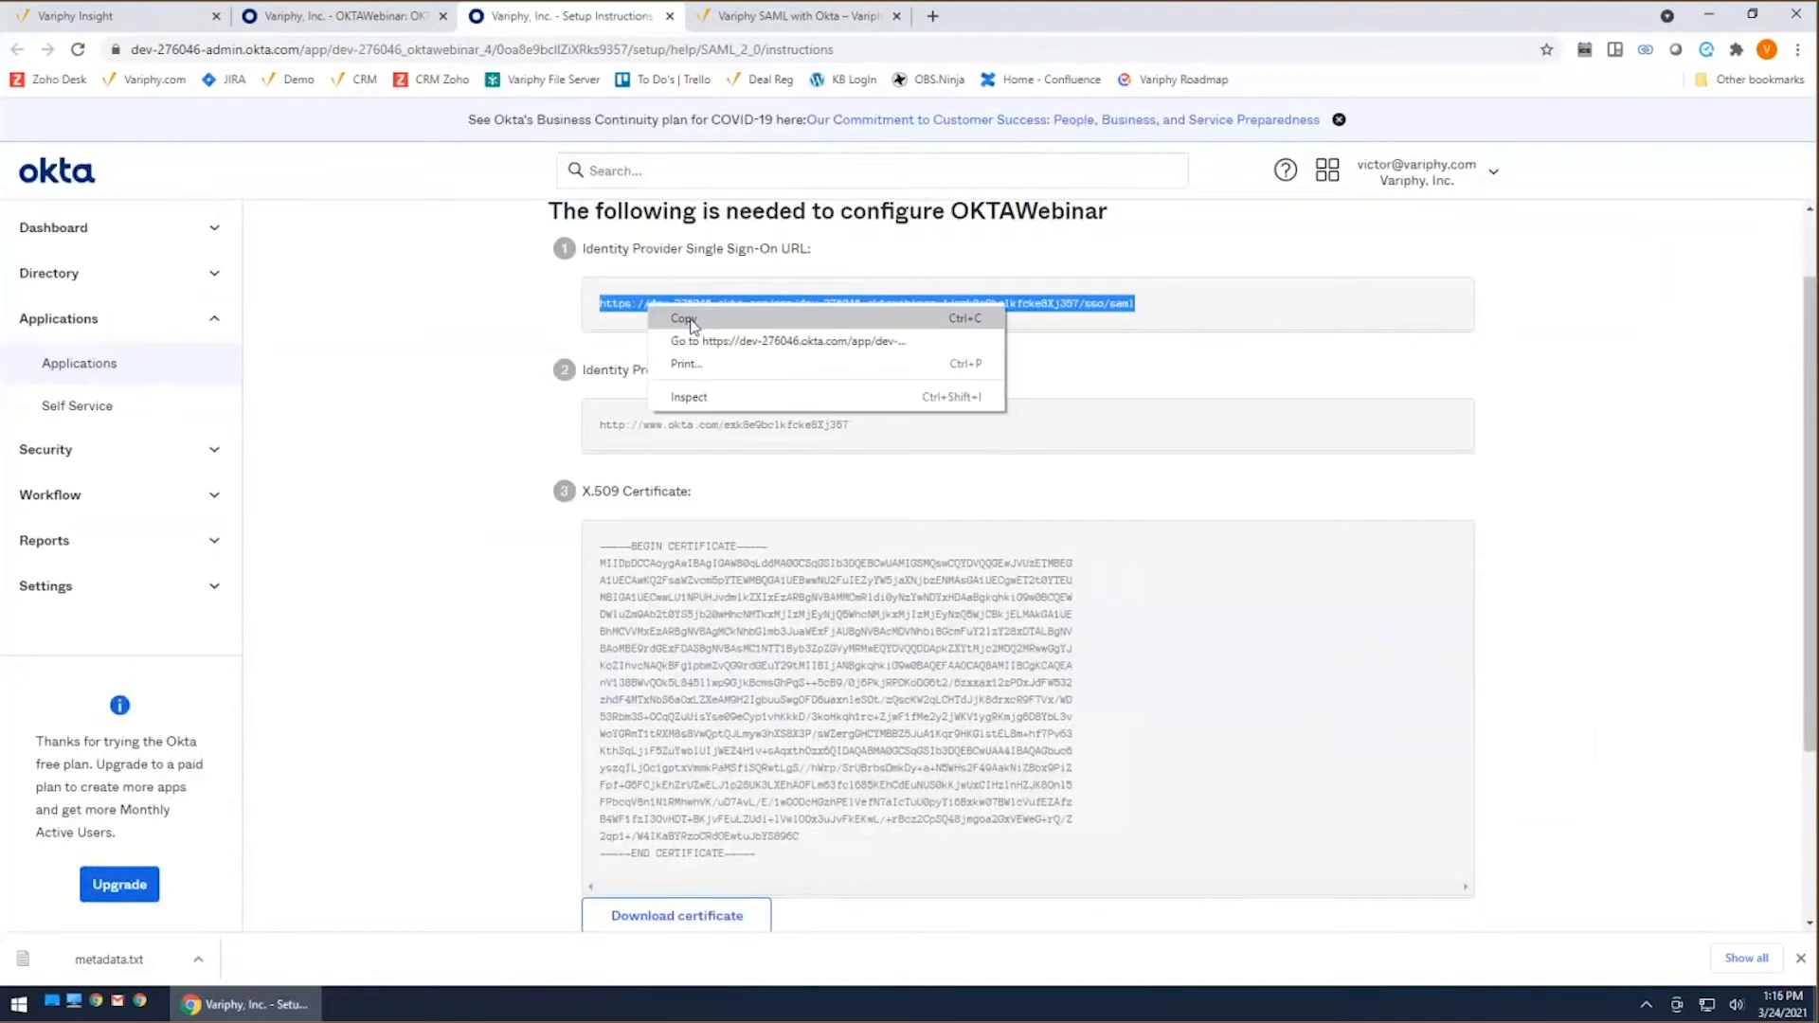
{"action": "left_click", "coordinate": [695, 325]}
{"action": "left_click", "coordinate": [345, 17]}
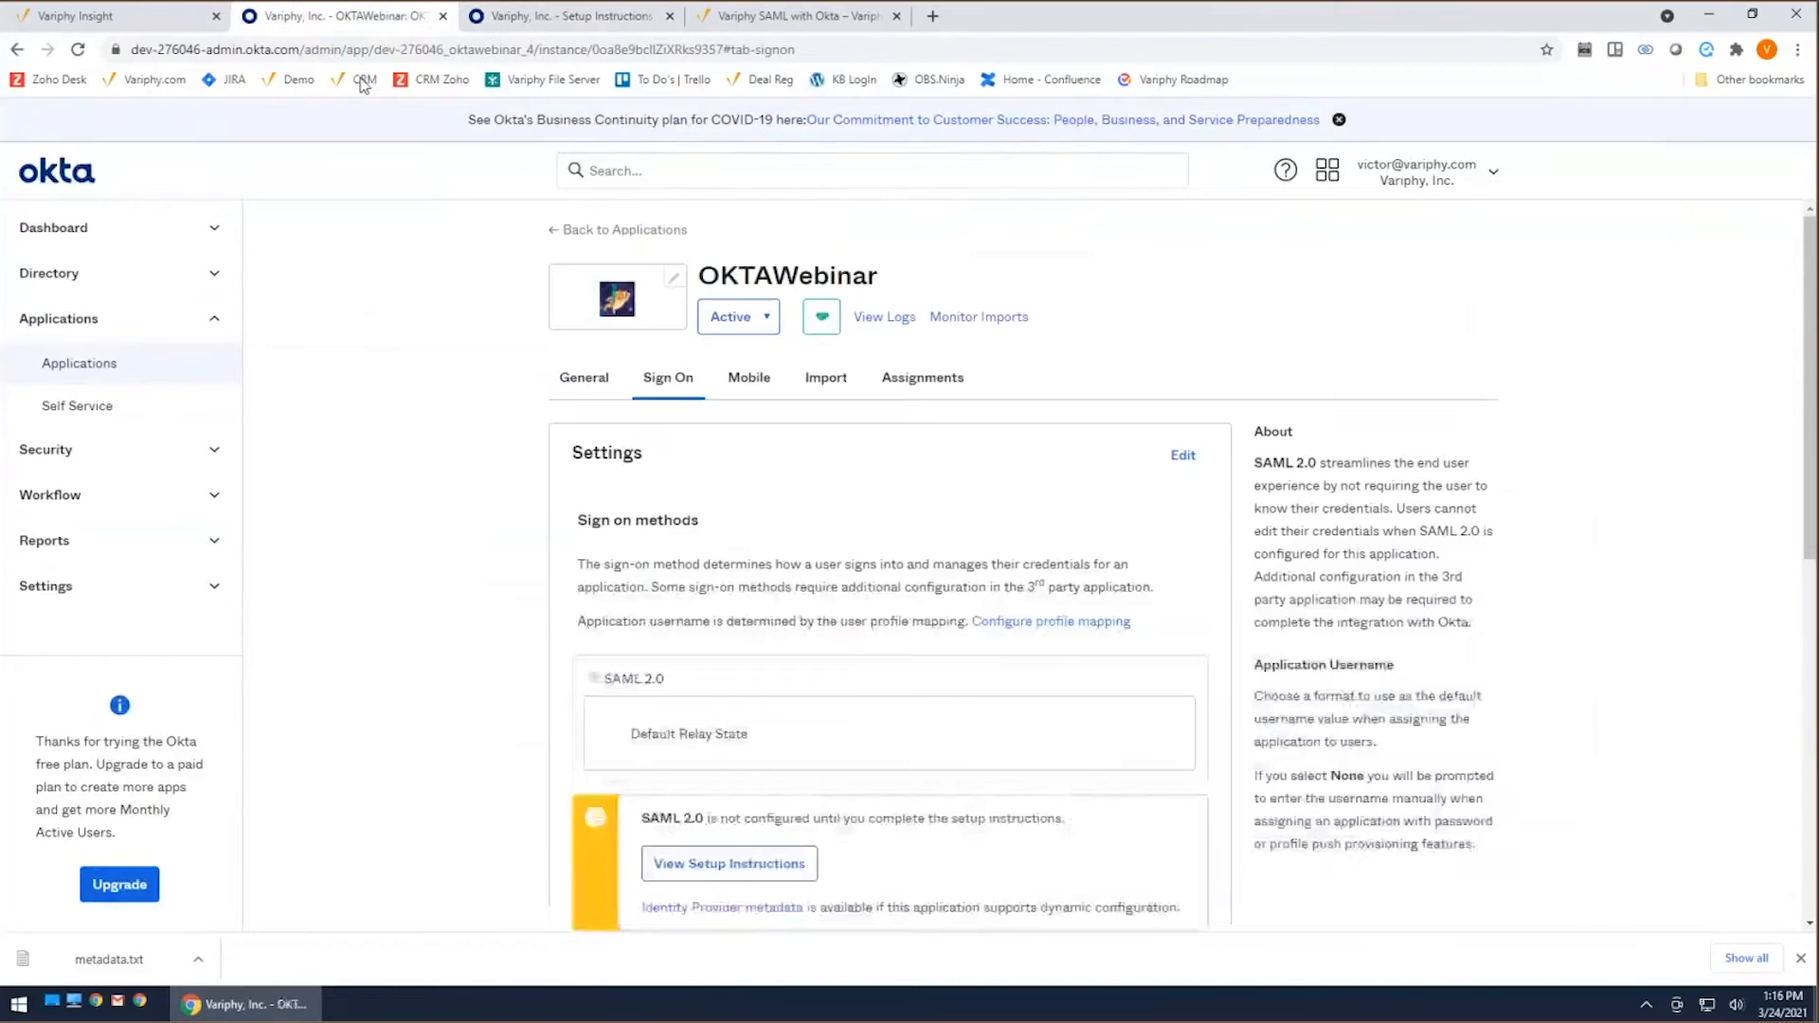
{"action": "left_click", "coordinate": [167, 18]}
{"action": "left_click", "coordinate": [452, 520]}
{"action": "key", "text": "ctrl+v"}
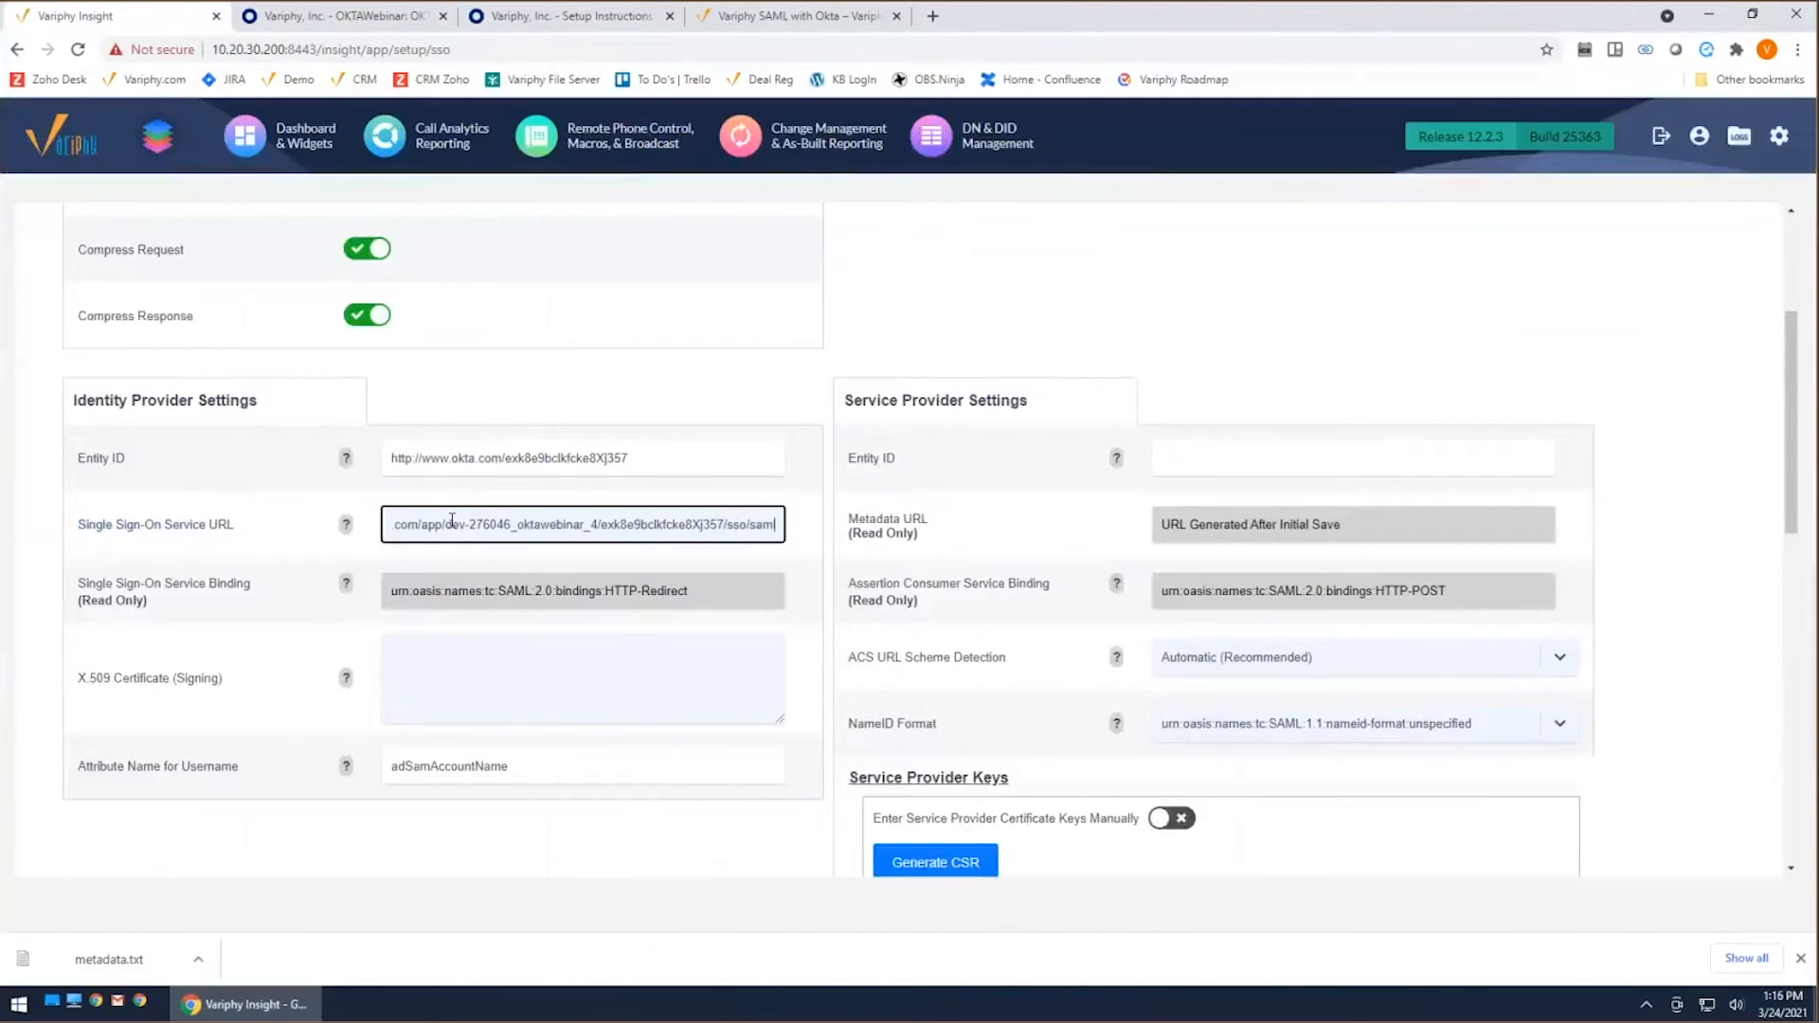
Step: Copy the full X.509 certificate, including its BEGIN and END lines, from Okta's setup instructions into Variphy's X.509 Certificate (Signing) field
{"action": "left_click", "coordinate": [509, 662]}
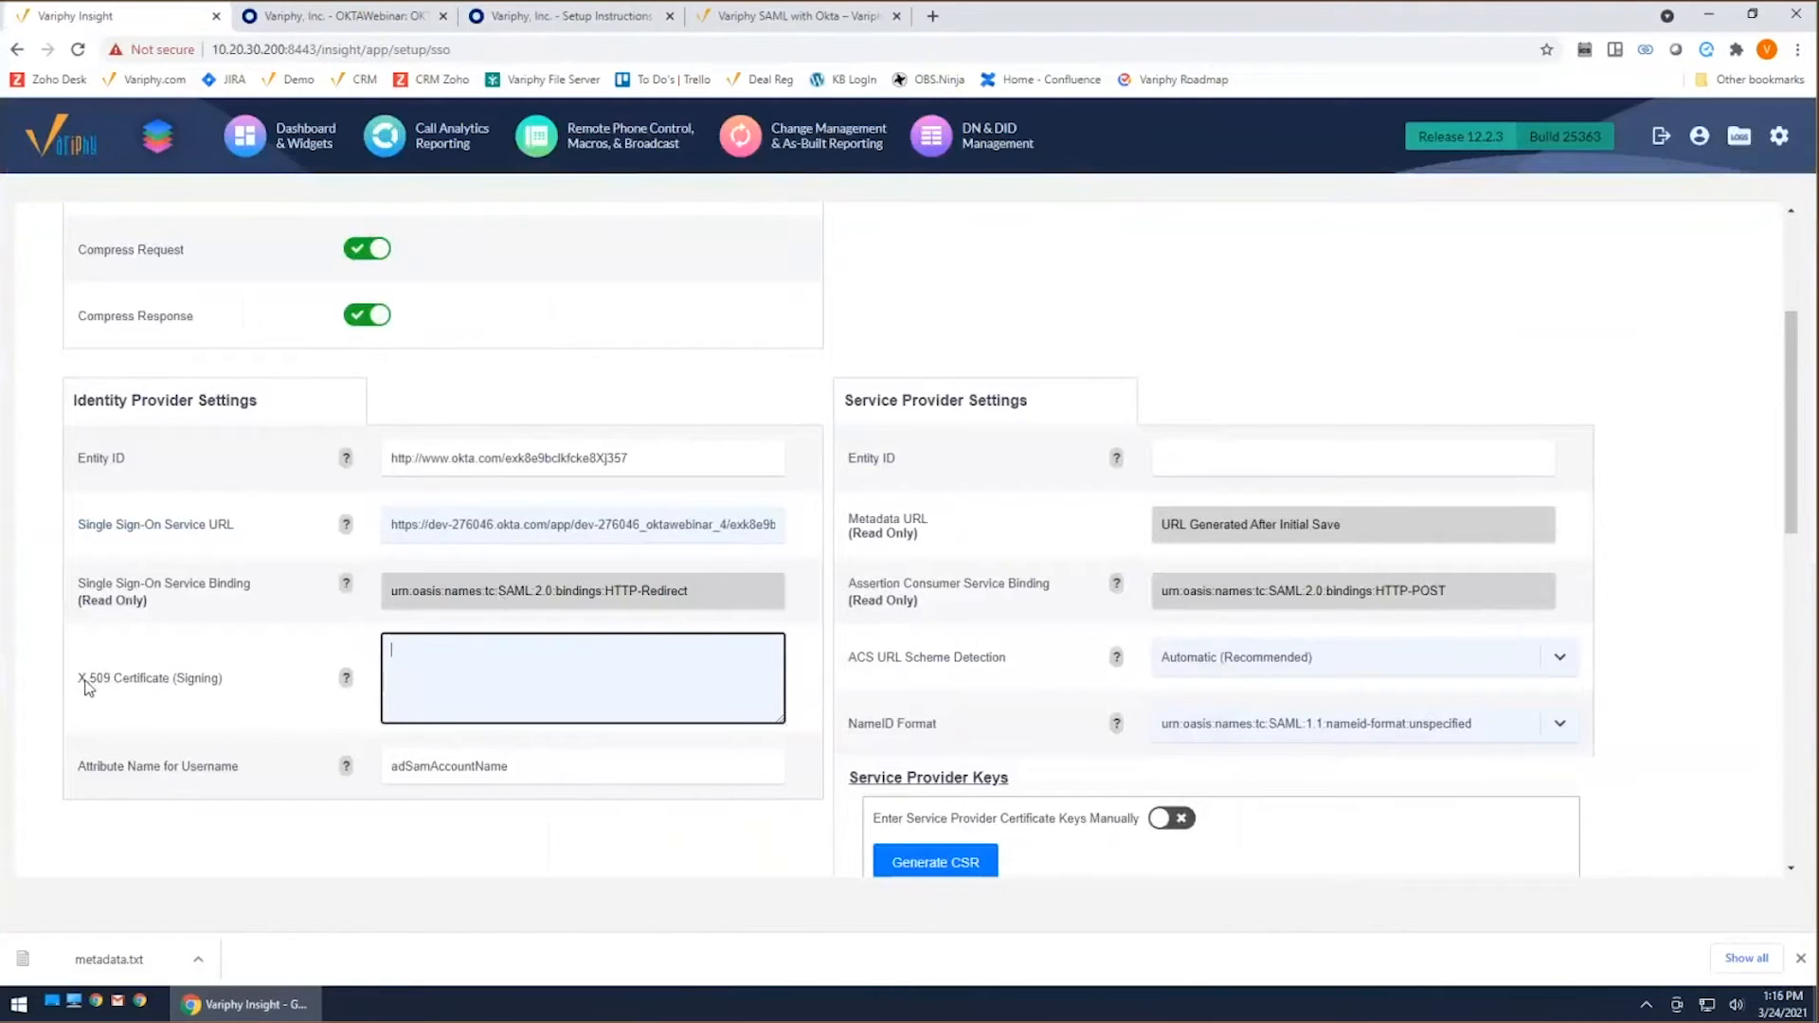
{"action": "left_click", "coordinate": [592, 16]}
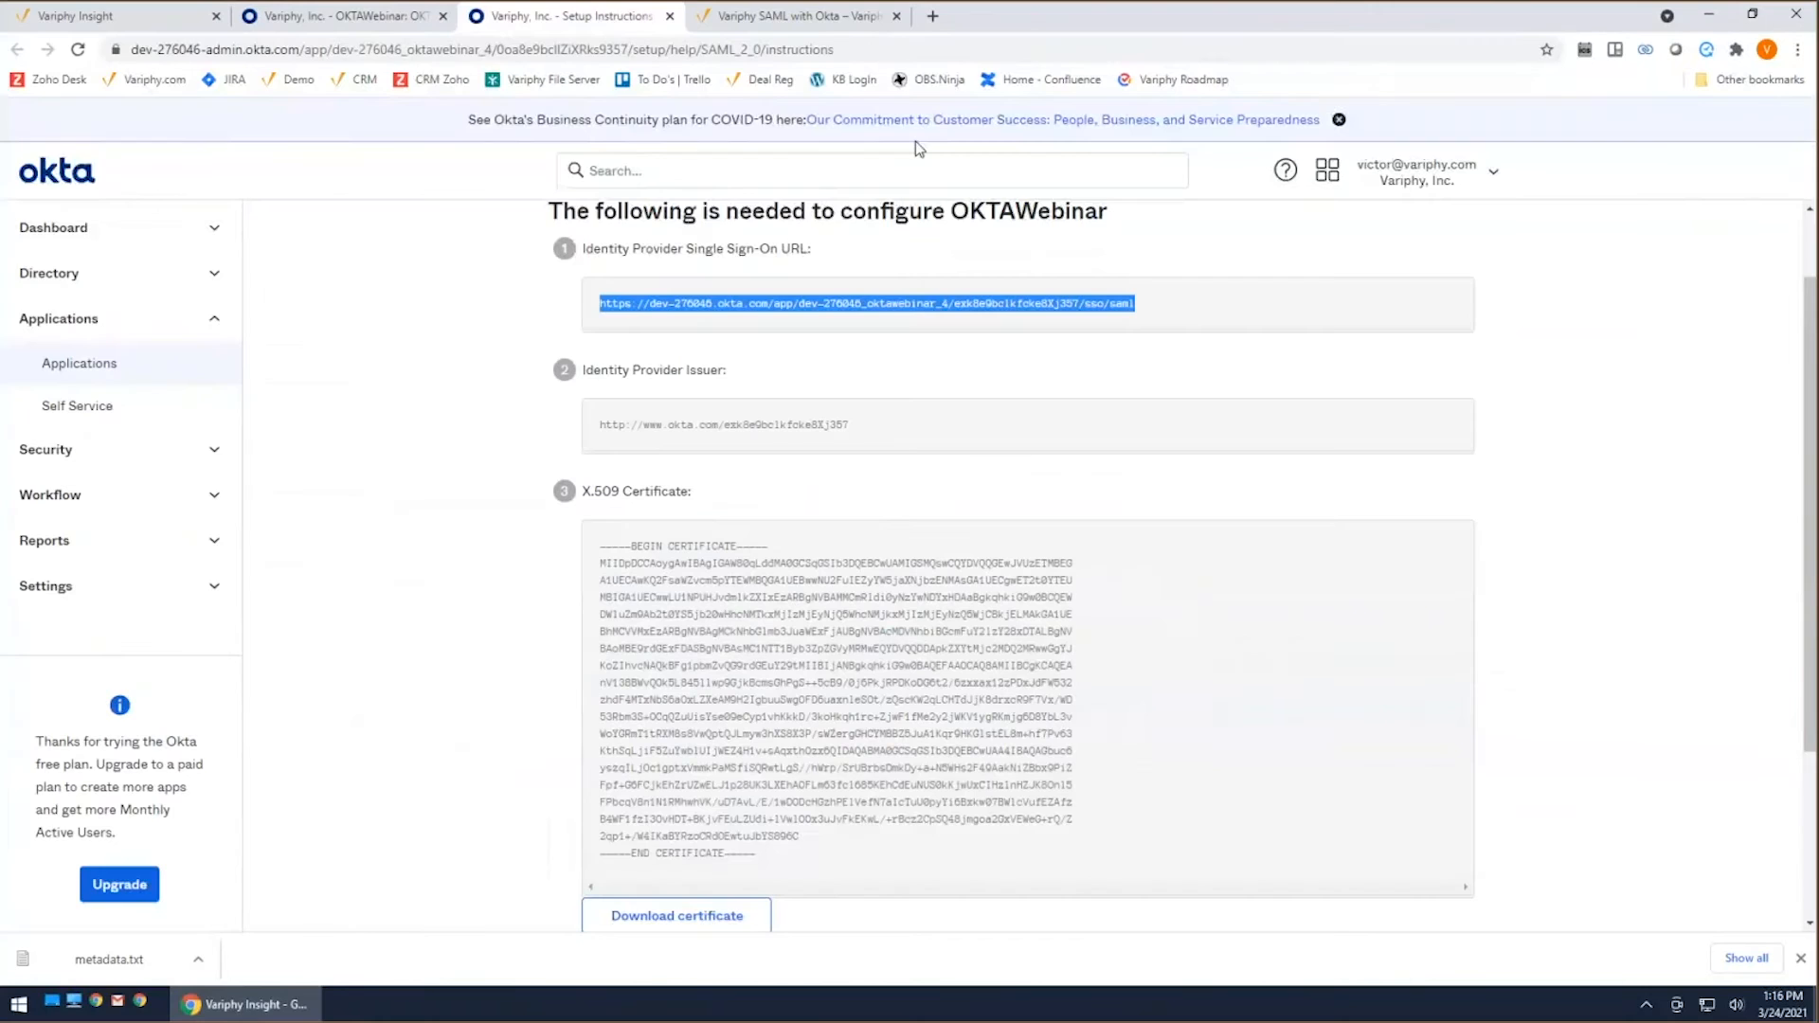
{"action": "left_click_drag", "start_coordinate": [772, 860], "coordinate": [564, 540]}
{"action": "right_click", "coordinate": [777, 622]}
{"action": "left_click", "coordinate": [845, 631]}
{"action": "scroll", "coordinate": [1129, 739], "scroll_direction": "down", "scroll_amount": 2}
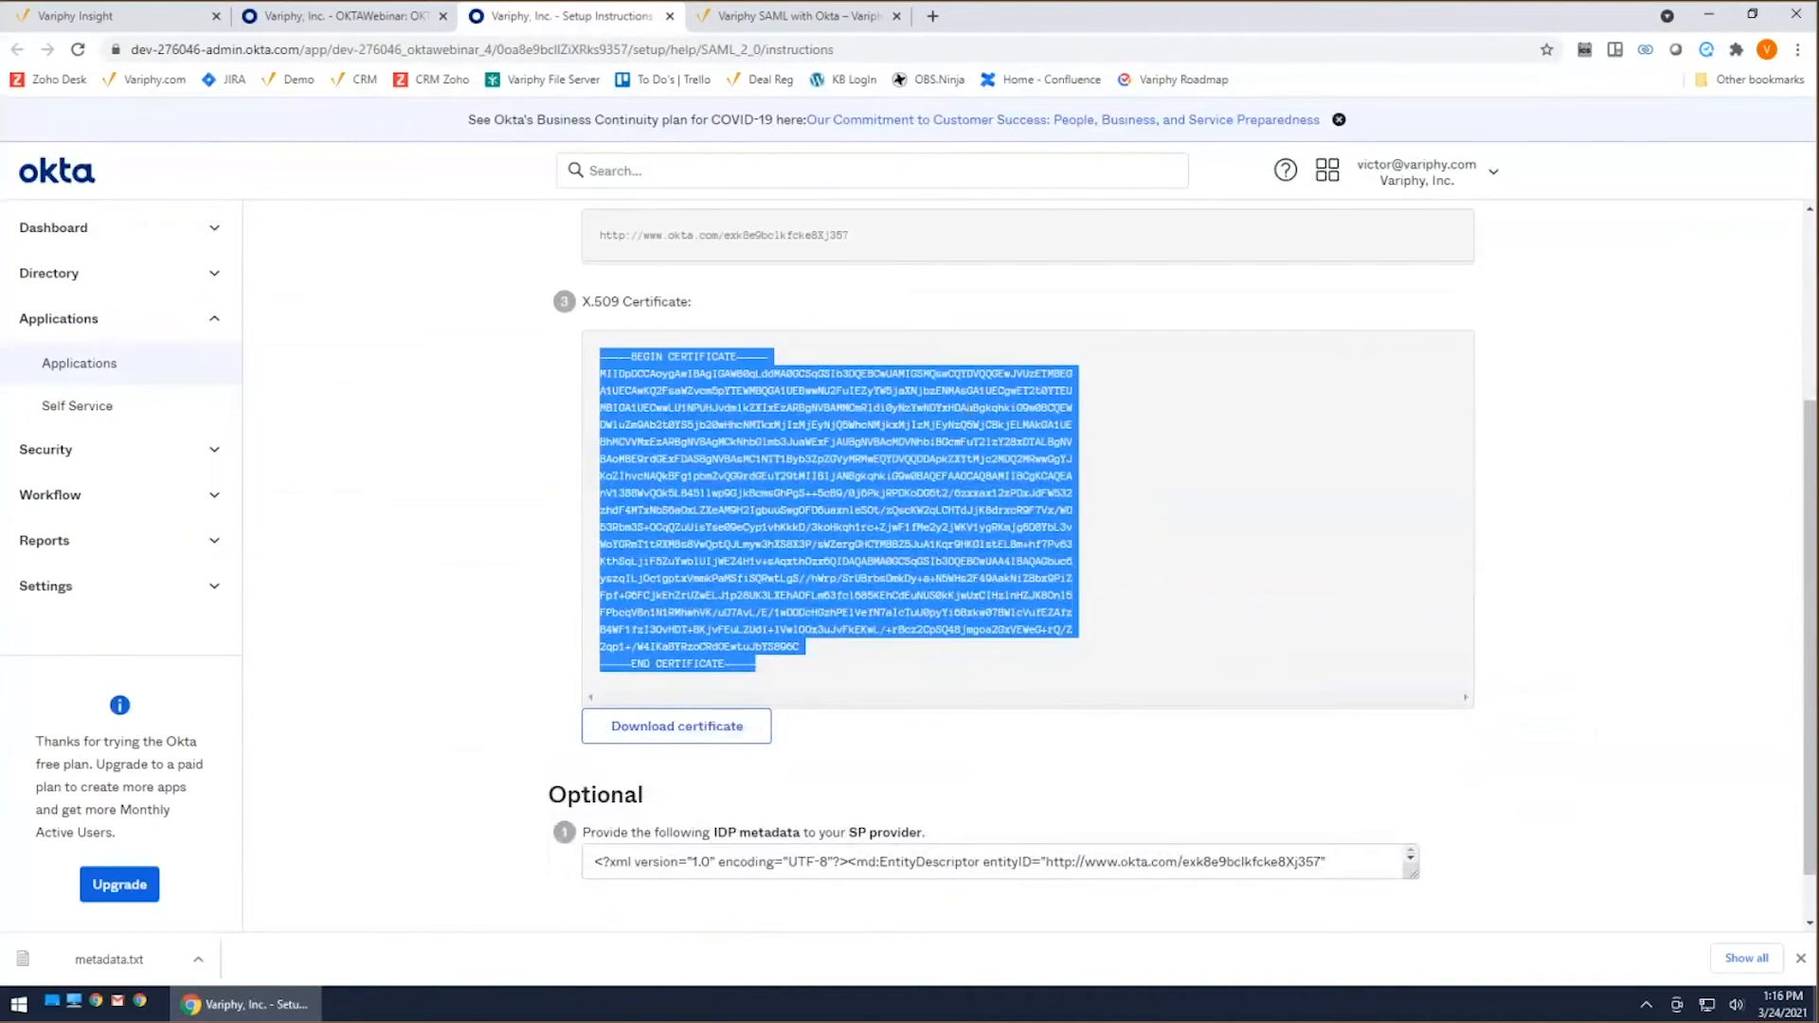
{"action": "scroll", "coordinate": [986, 652], "scroll_direction": "up", "scroll_amount": 2}
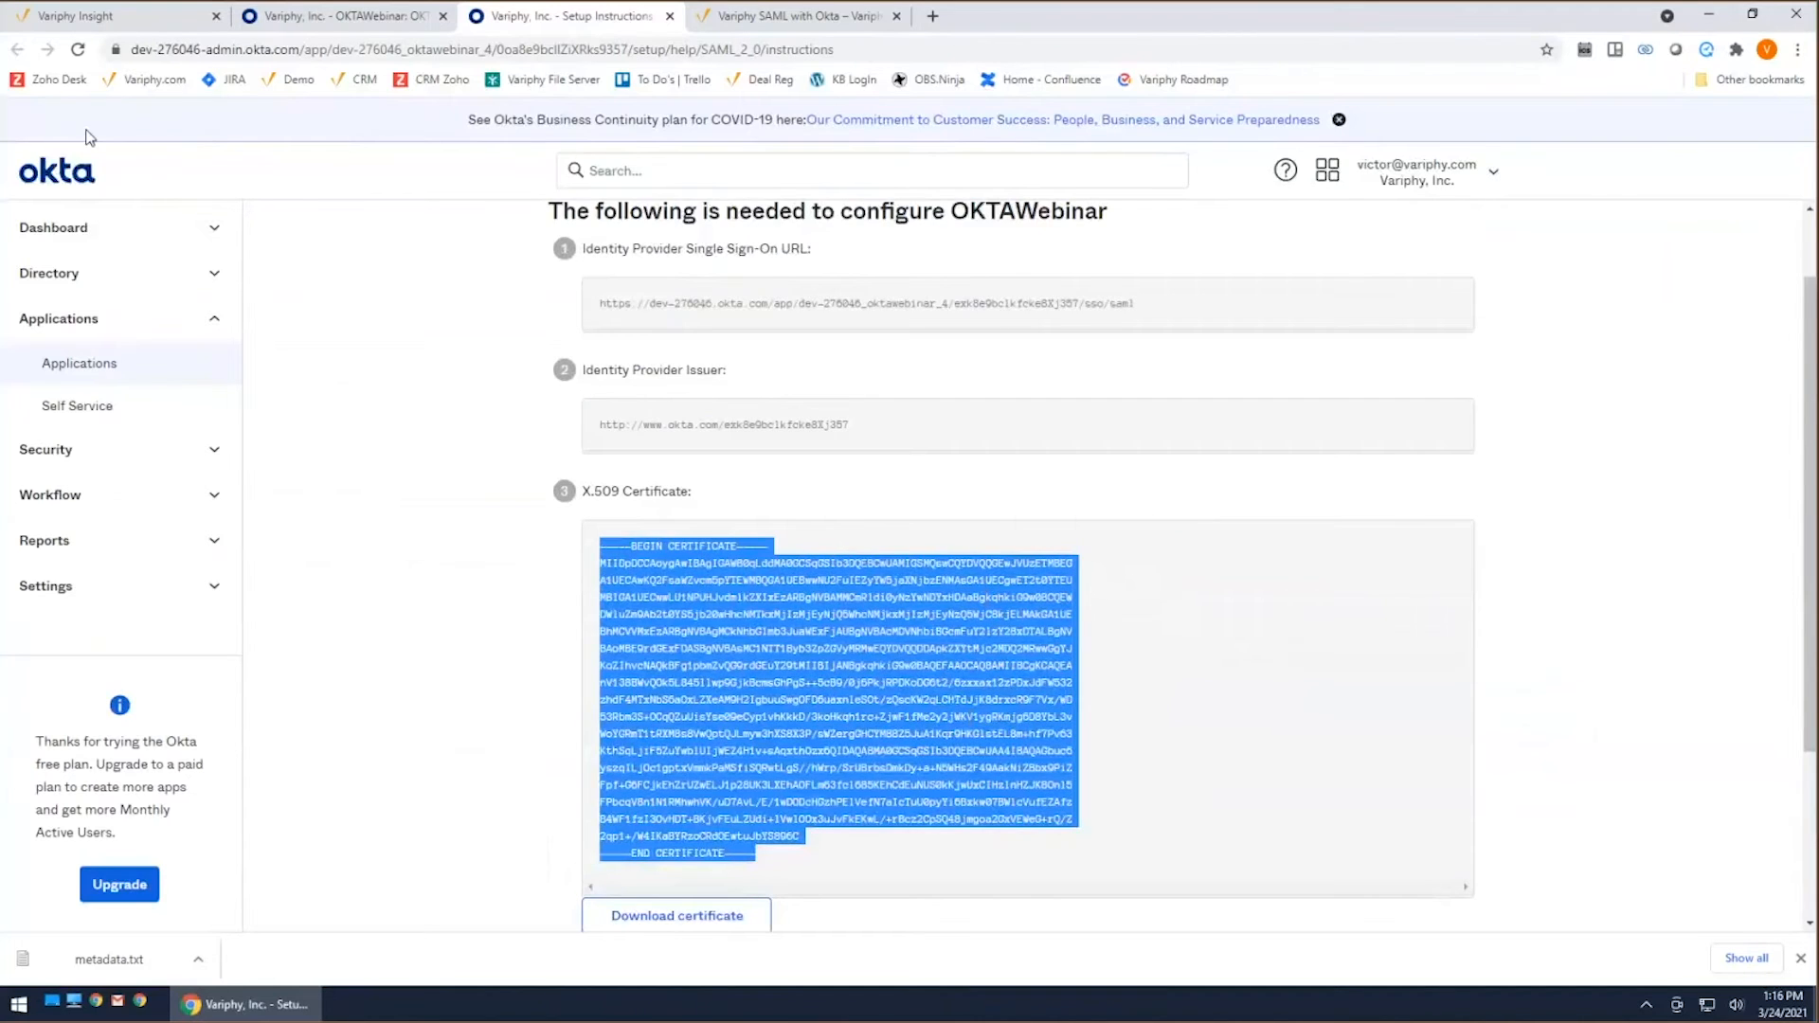
{"action": "left_click", "coordinate": [76, 16]}
{"action": "right_click", "coordinate": [411, 654]}
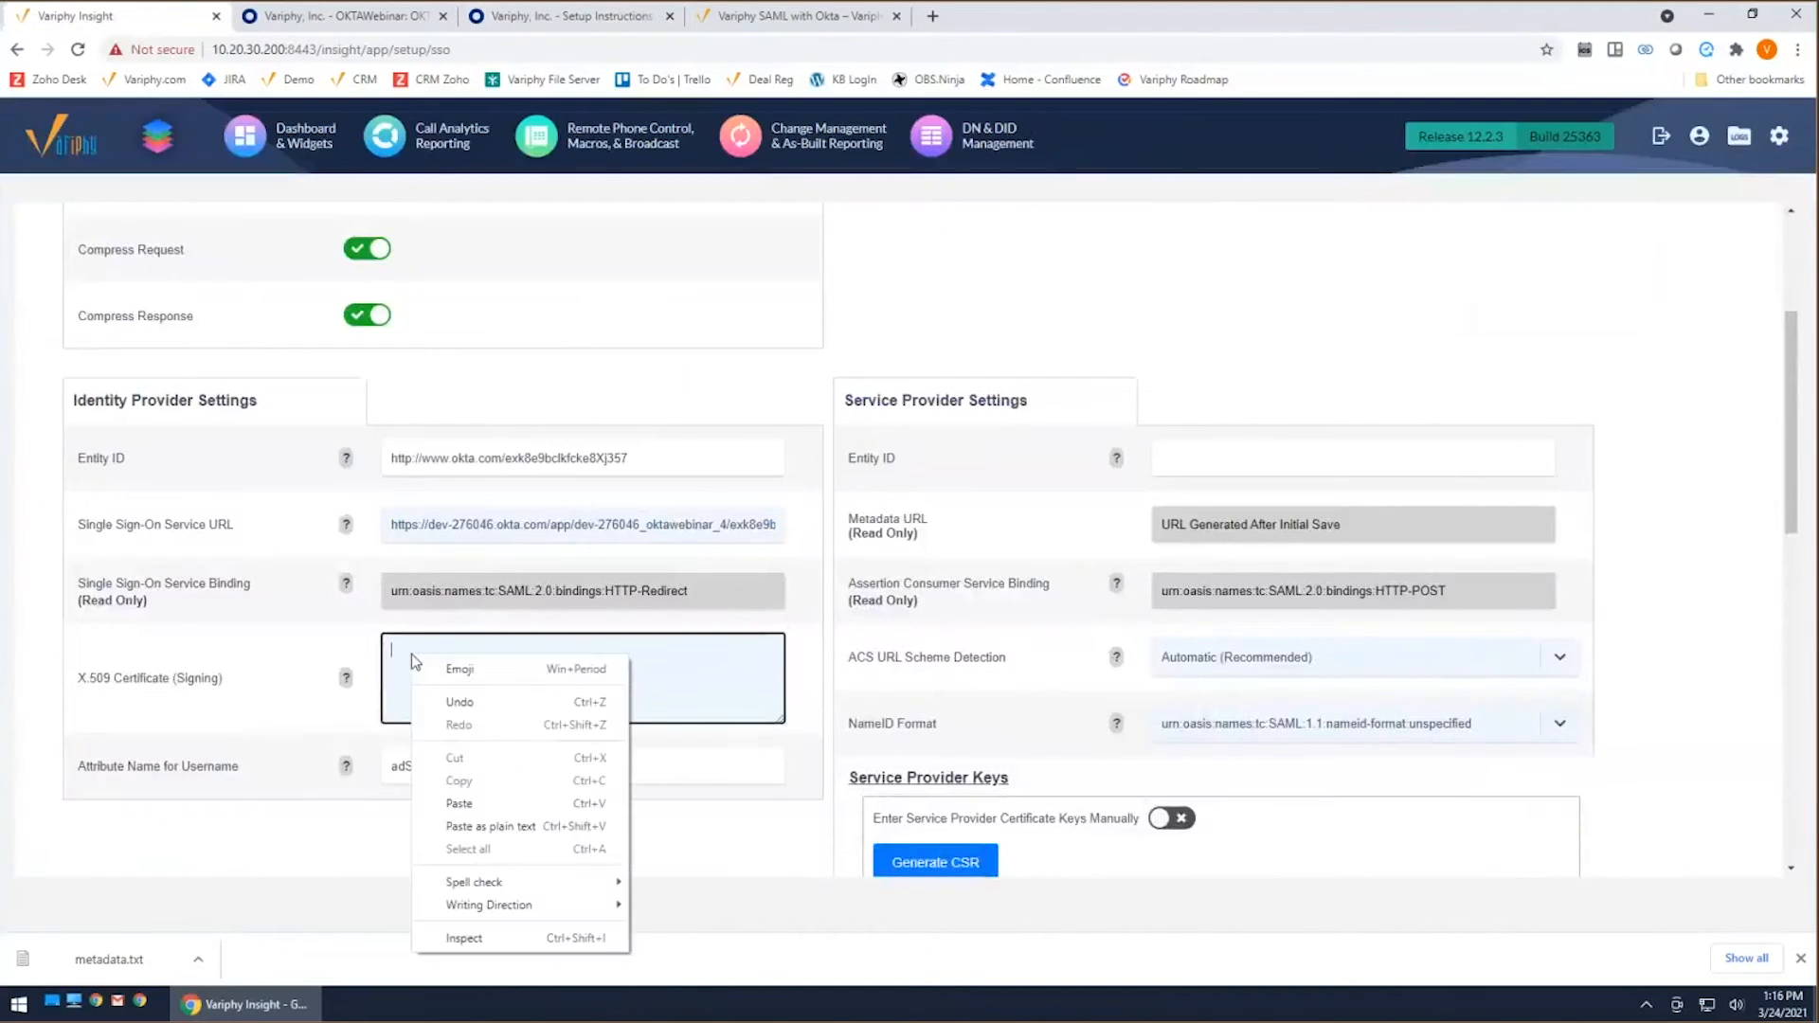
{"action": "left_click", "coordinate": [459, 802]}
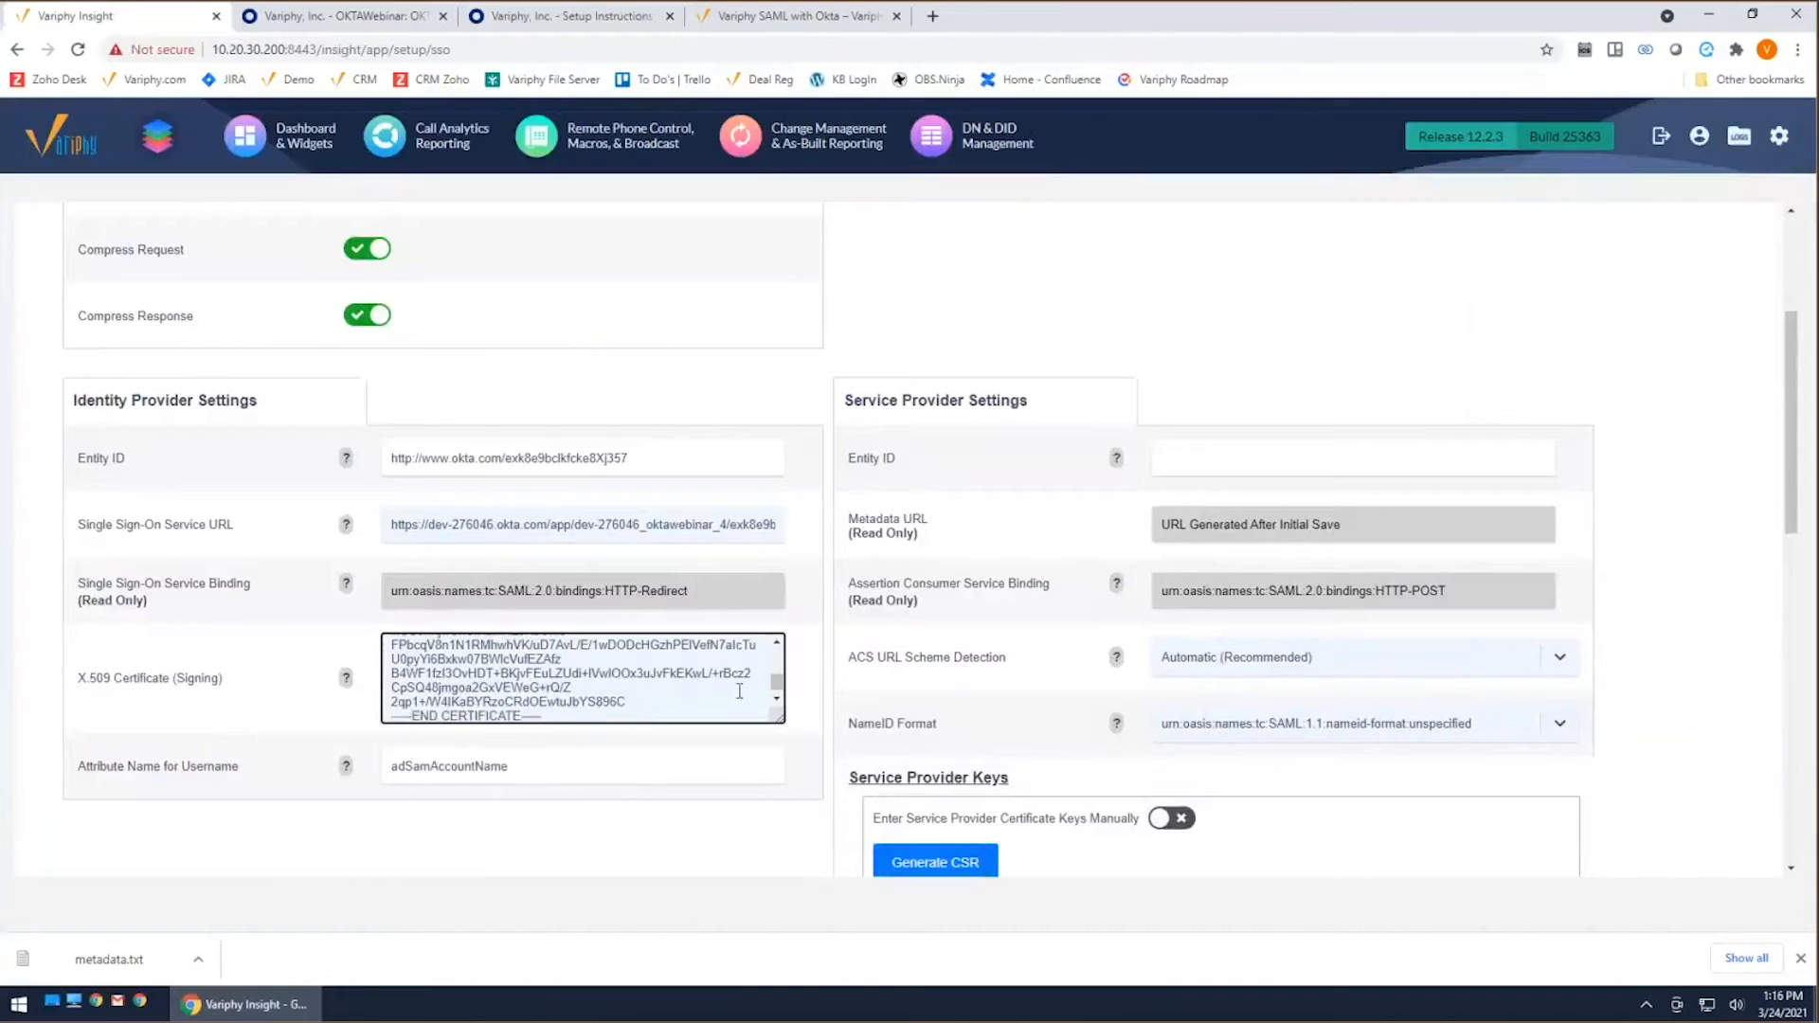
{"action": "mouse_move", "coordinate": [779, 689]}
{"action": "left_mouse_down"}
{"action": "mouse_move", "coordinate": [780, 654]}
{"action": "mouse_move", "coordinate": [776, 693]}
{"action": "left_mouse_up"}
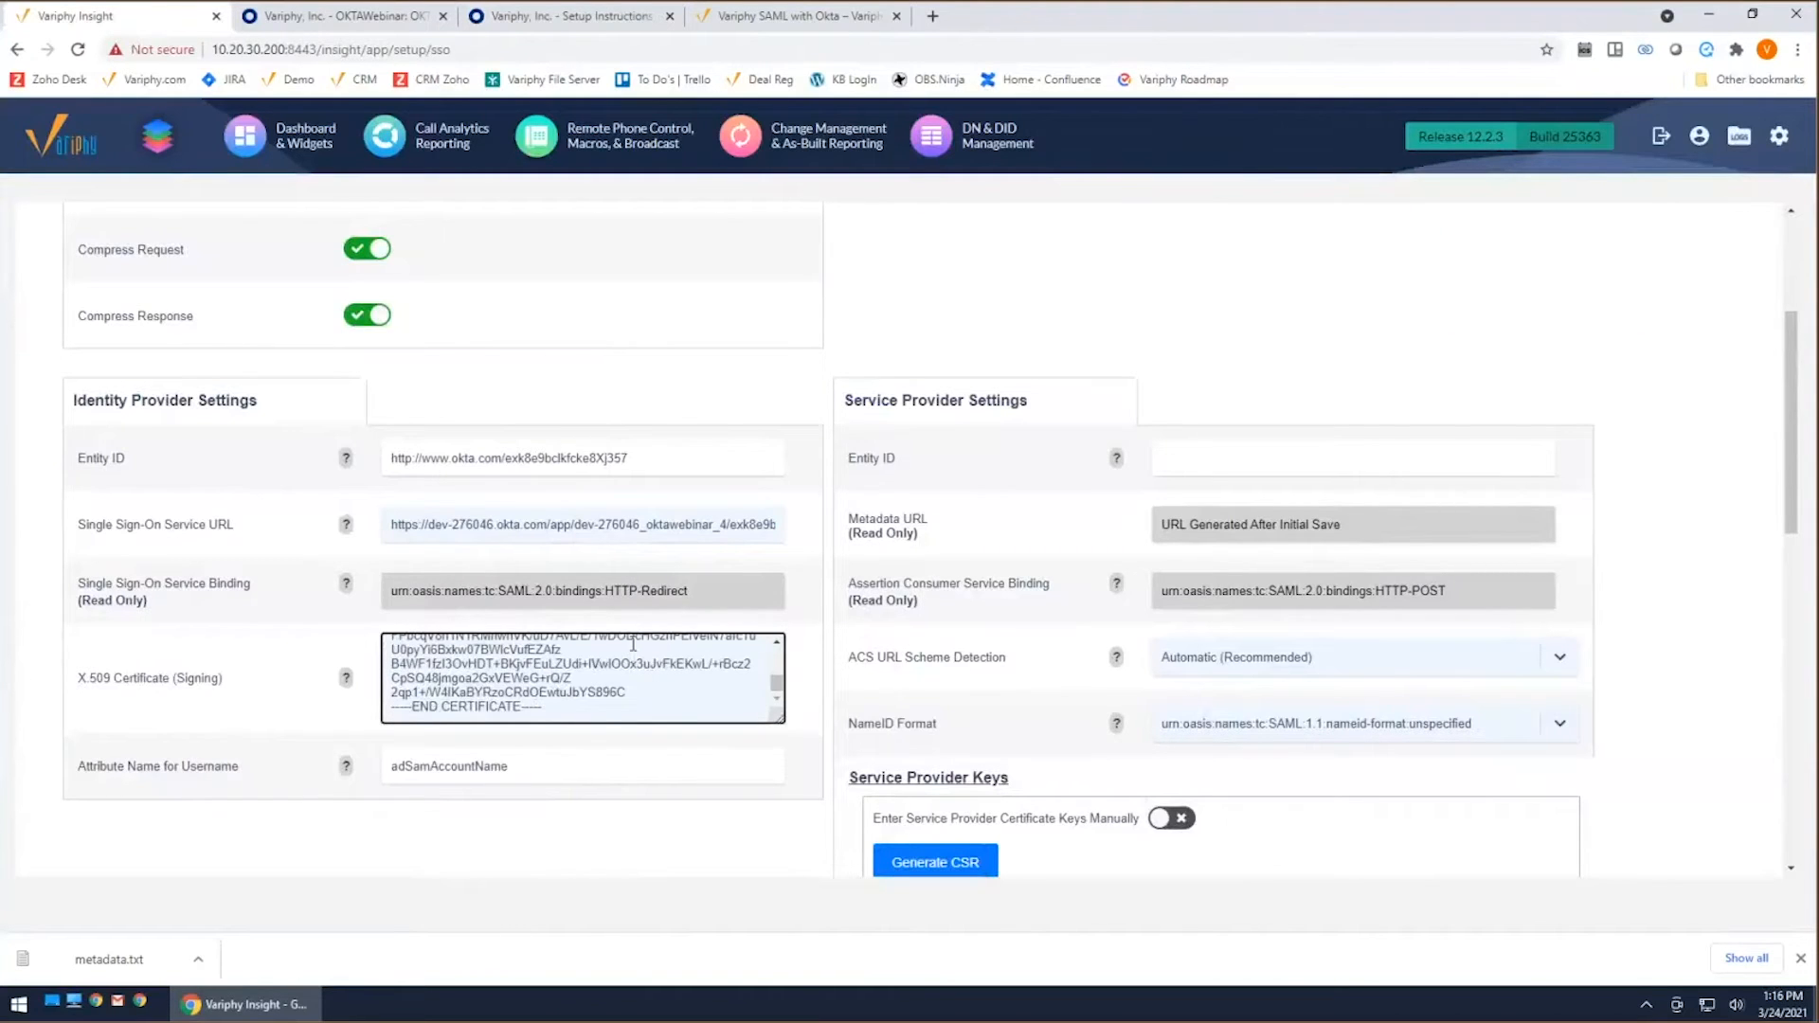
Step: Copy the Audience Restriction value VariphySPID from OKTAWebinar's SAML settings in Okta into the Entity ID of Variphy's Service Provider Settings
{"action": "left_click_drag", "start_coordinate": [857, 458], "coordinate": [944, 471]}
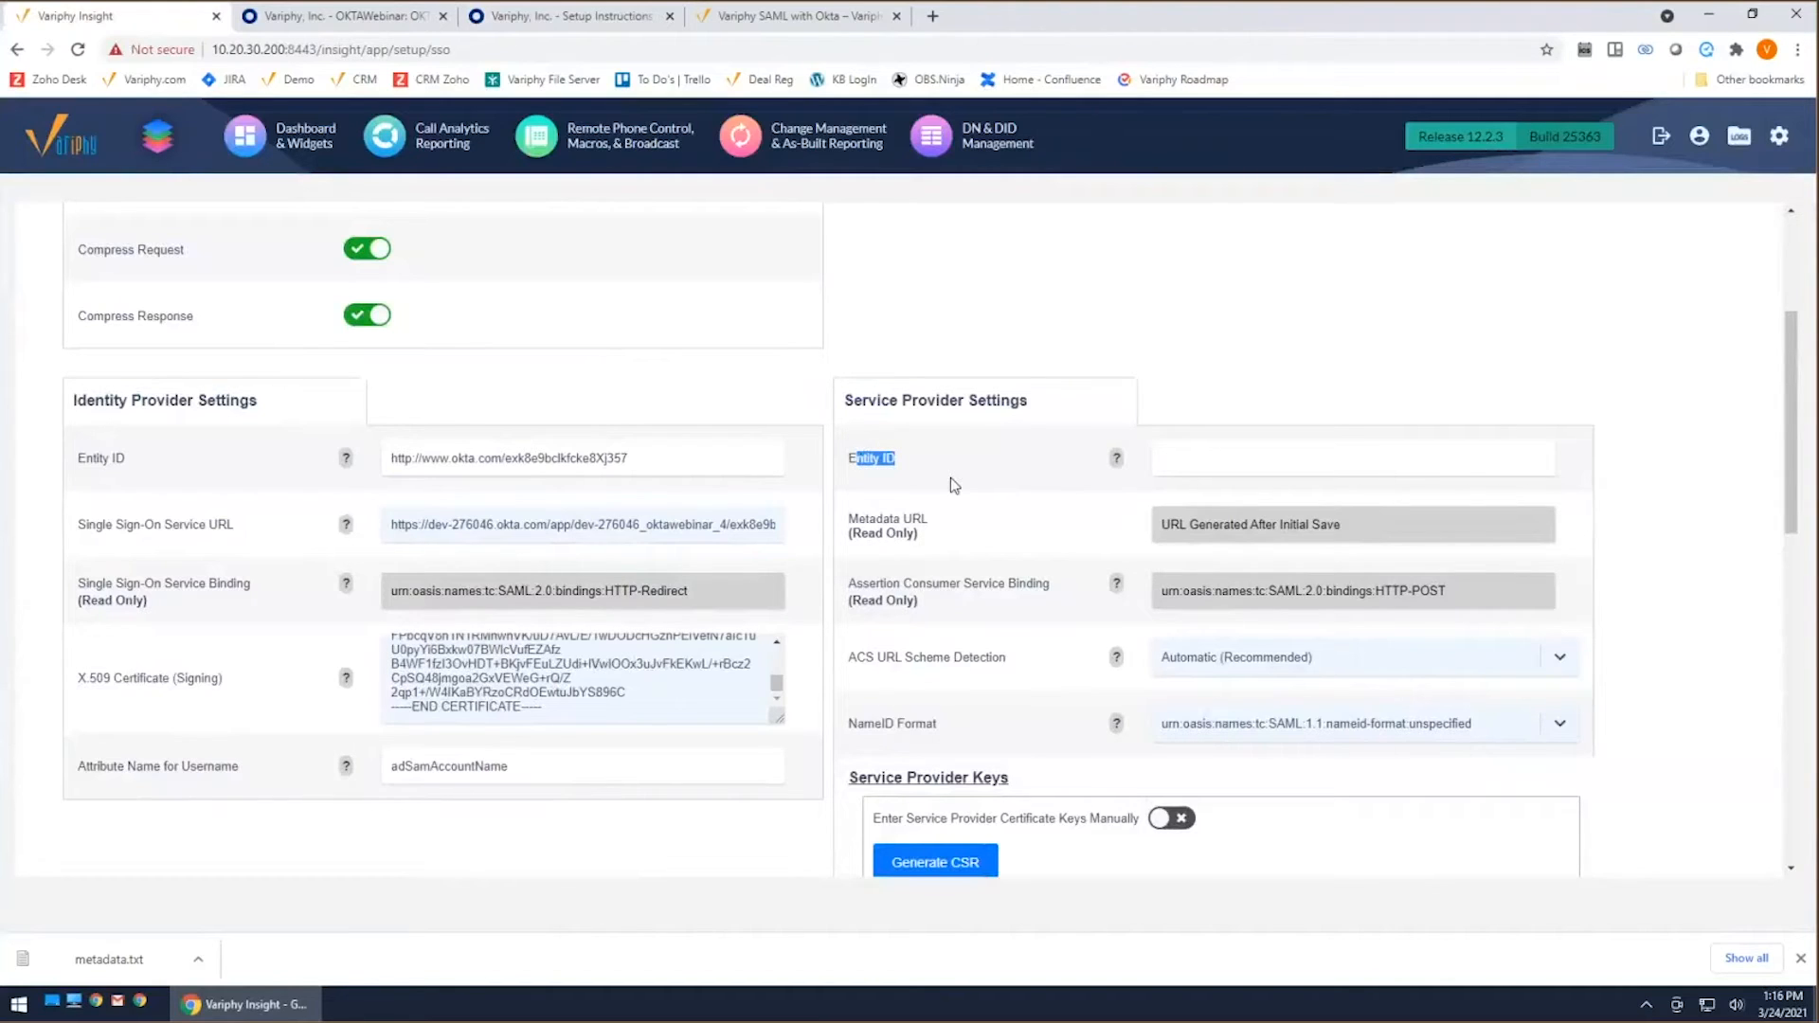
{"action": "left_click", "coordinate": [1235, 447]}
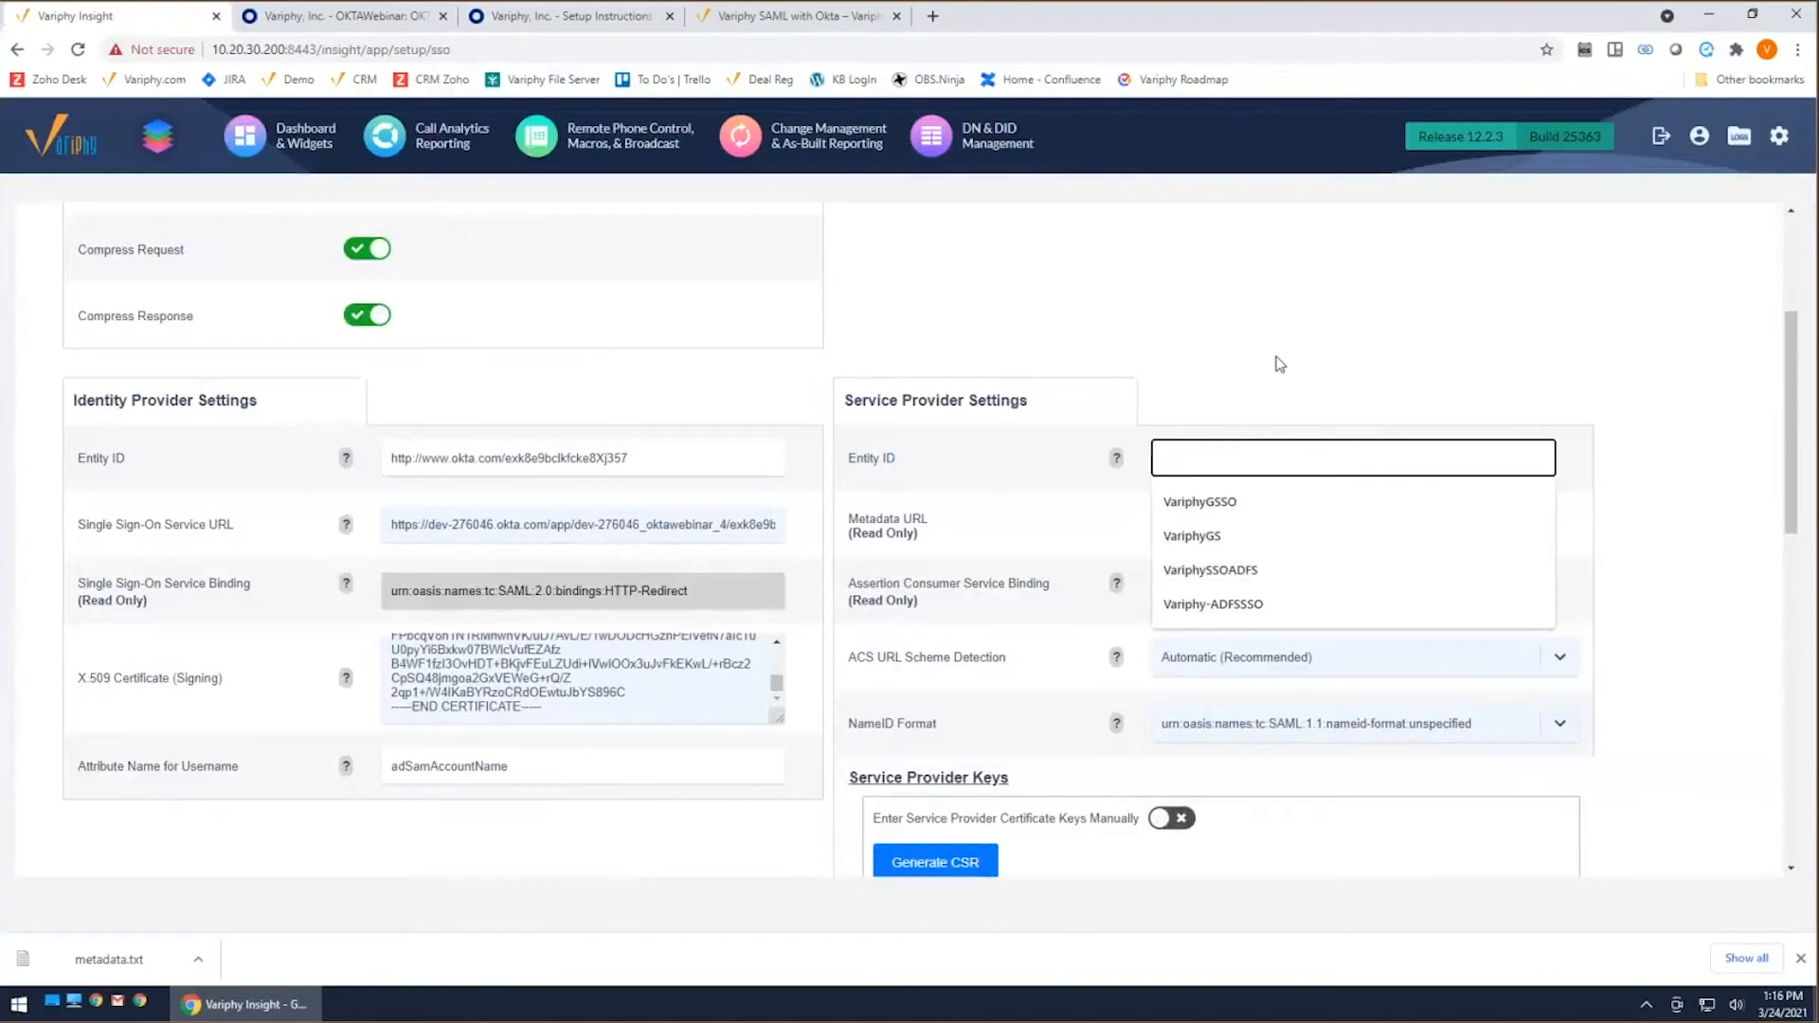
{"action": "left_click", "coordinate": [343, 24]}
{"action": "left_click", "coordinate": [581, 377]}
{"action": "scroll", "coordinate": [898, 549], "scroll_direction": "down", "scroll_amount": 3}
{"action": "scroll", "coordinate": [898, 549], "scroll_direction": "down", "scroll_amount": 2}
{"action": "scroll", "coordinate": [728, 581], "scroll_direction": "up", "scroll_amount": 4}
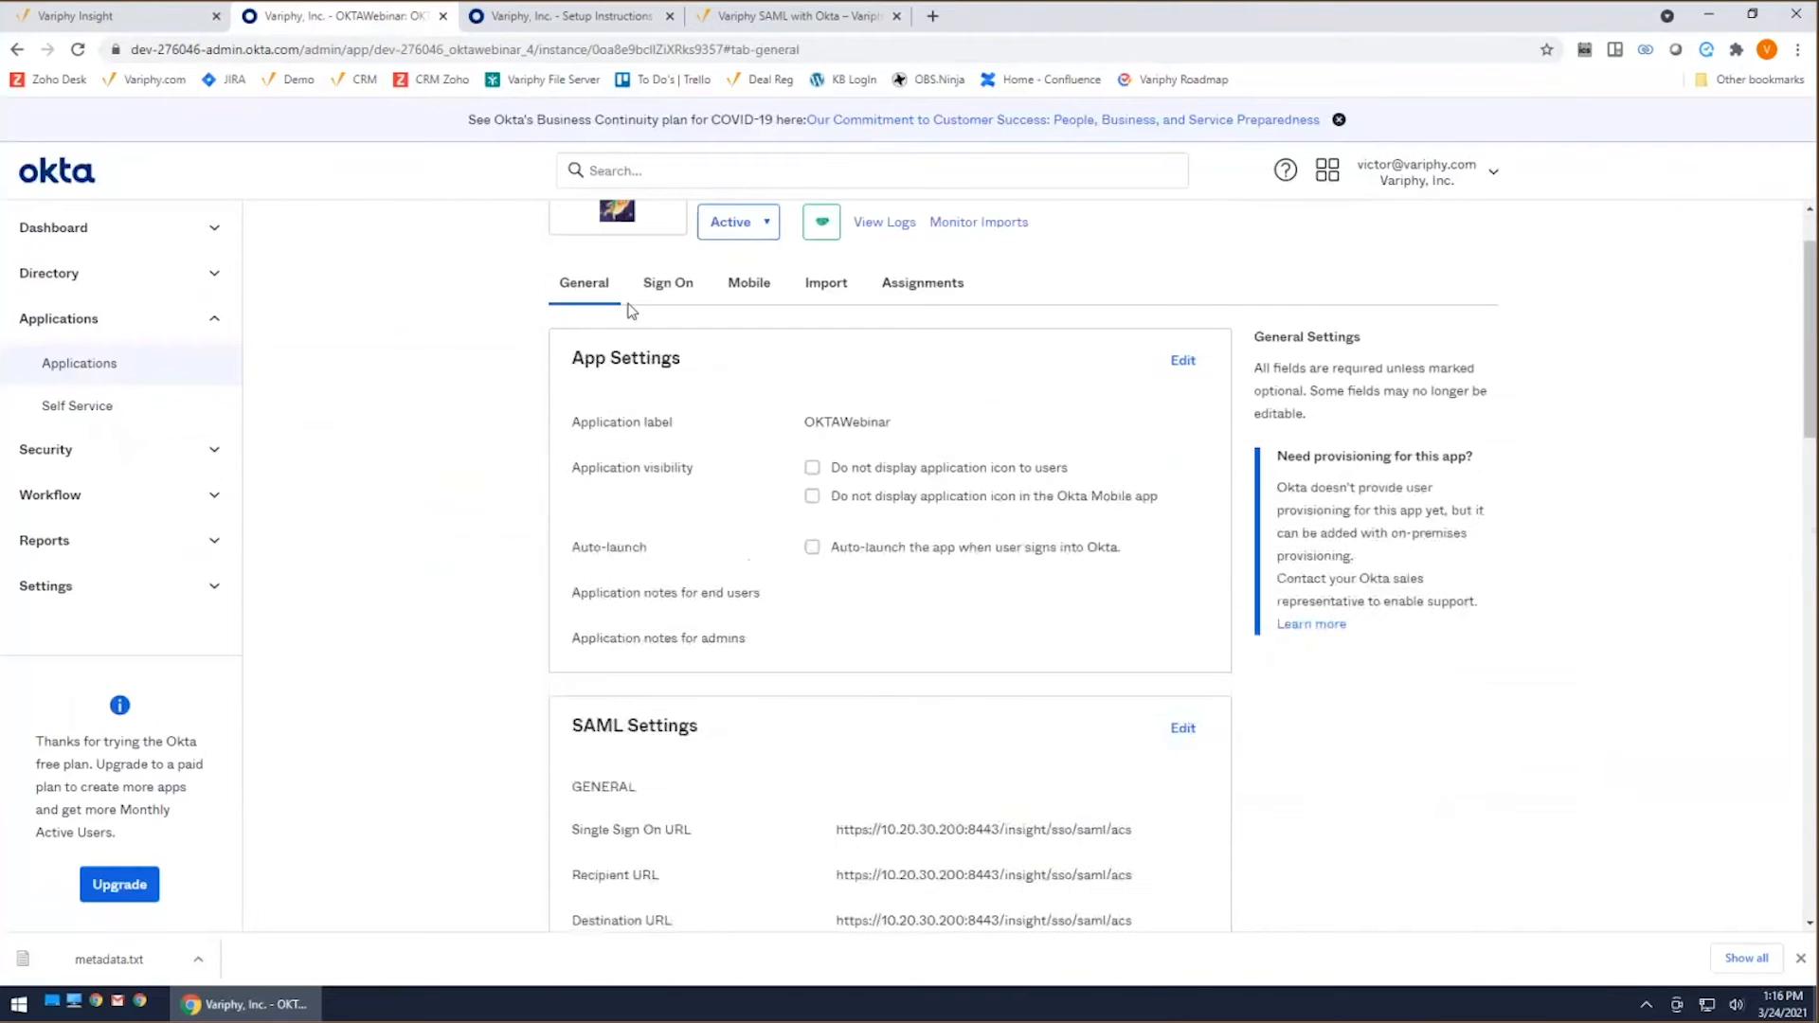
{"action": "scroll", "coordinate": [808, 691], "scroll_direction": "down", "scroll_amount": 3}
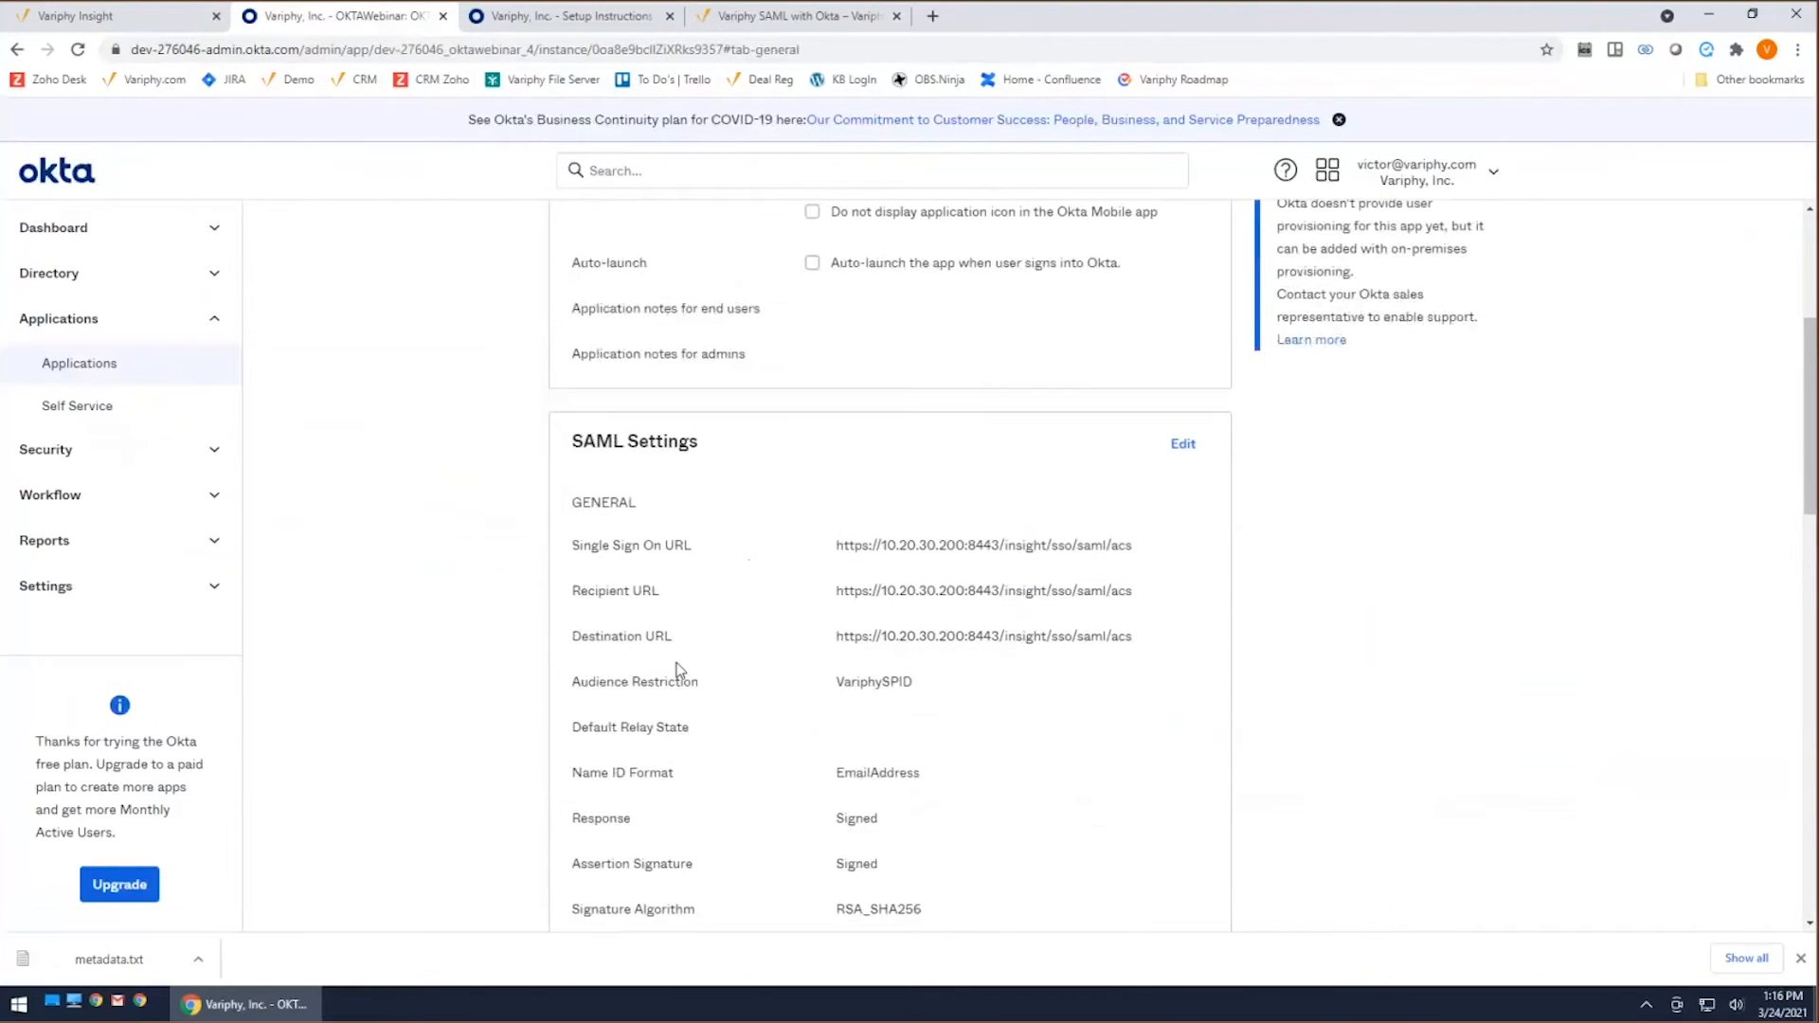
{"action": "left_click_drag", "start_coordinate": [915, 681], "coordinate": [836, 681]}
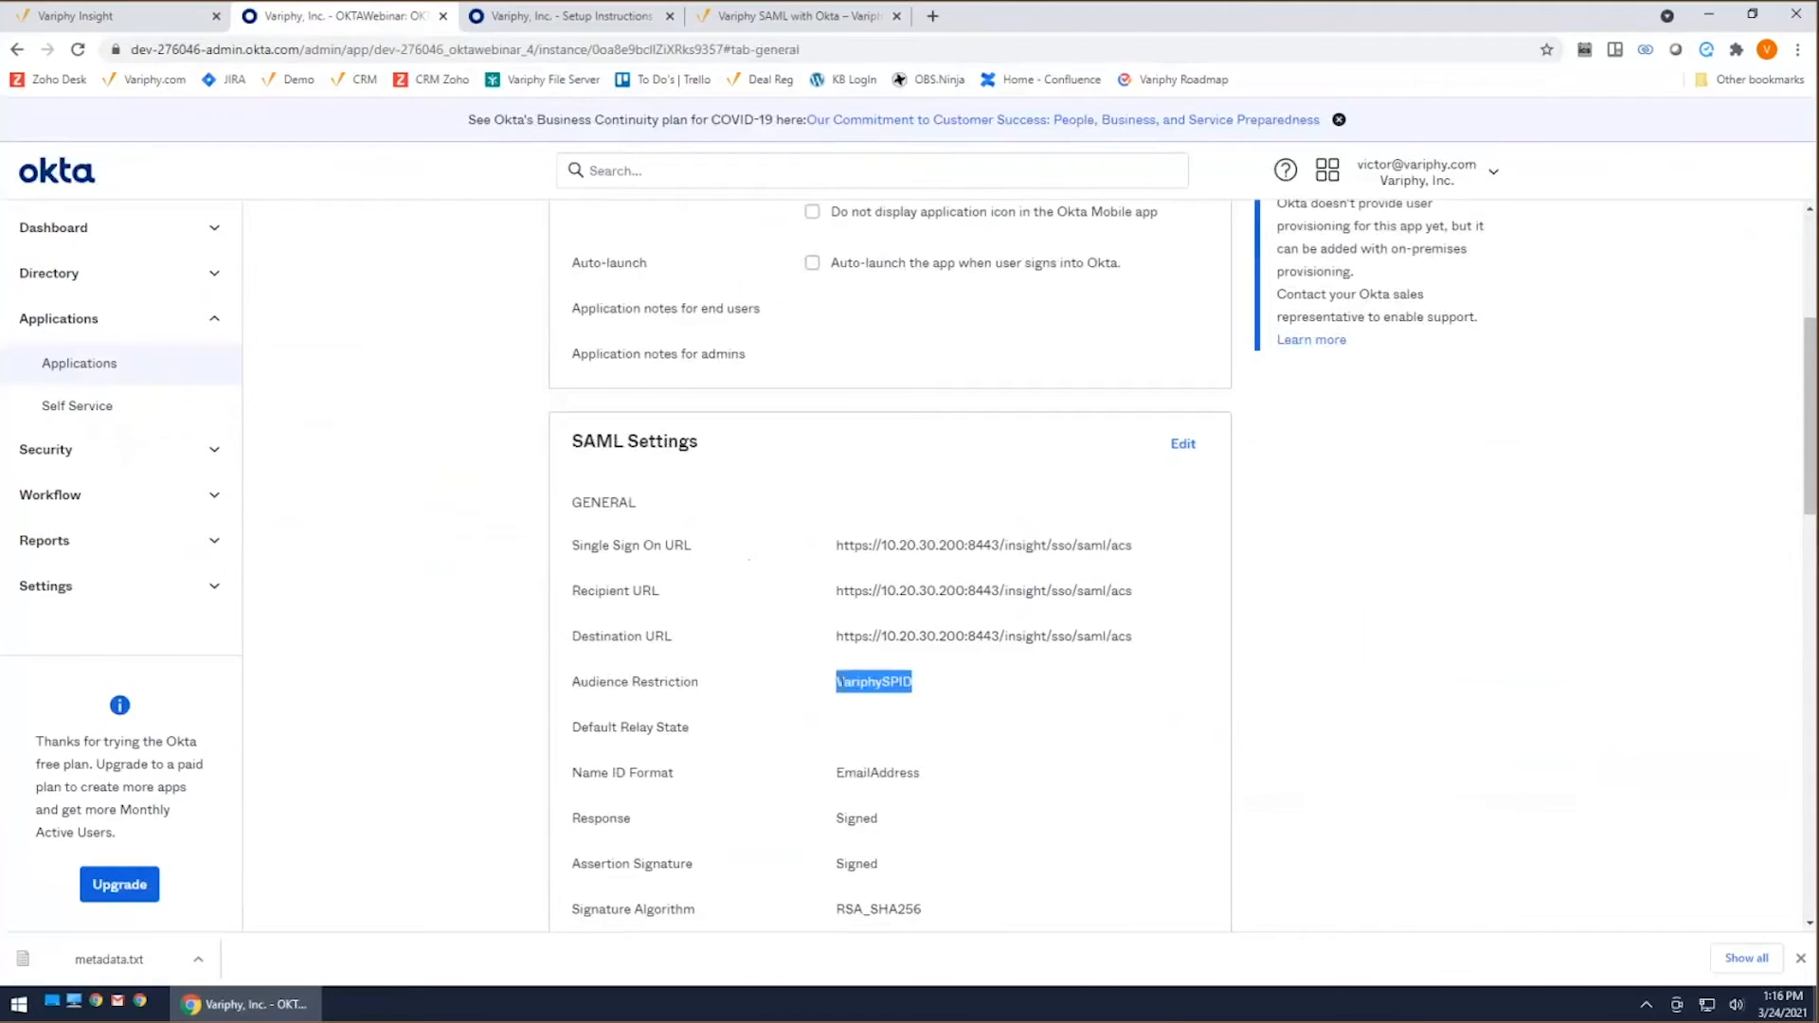
{"action": "right_click", "coordinate": [866, 689]}
{"action": "left_click", "coordinate": [1090, 701]}
{"action": "left_click", "coordinate": [152, 21]}
{"action": "left_click", "coordinate": [1226, 459]}
{"action": "key", "text": "ctrl+v"}
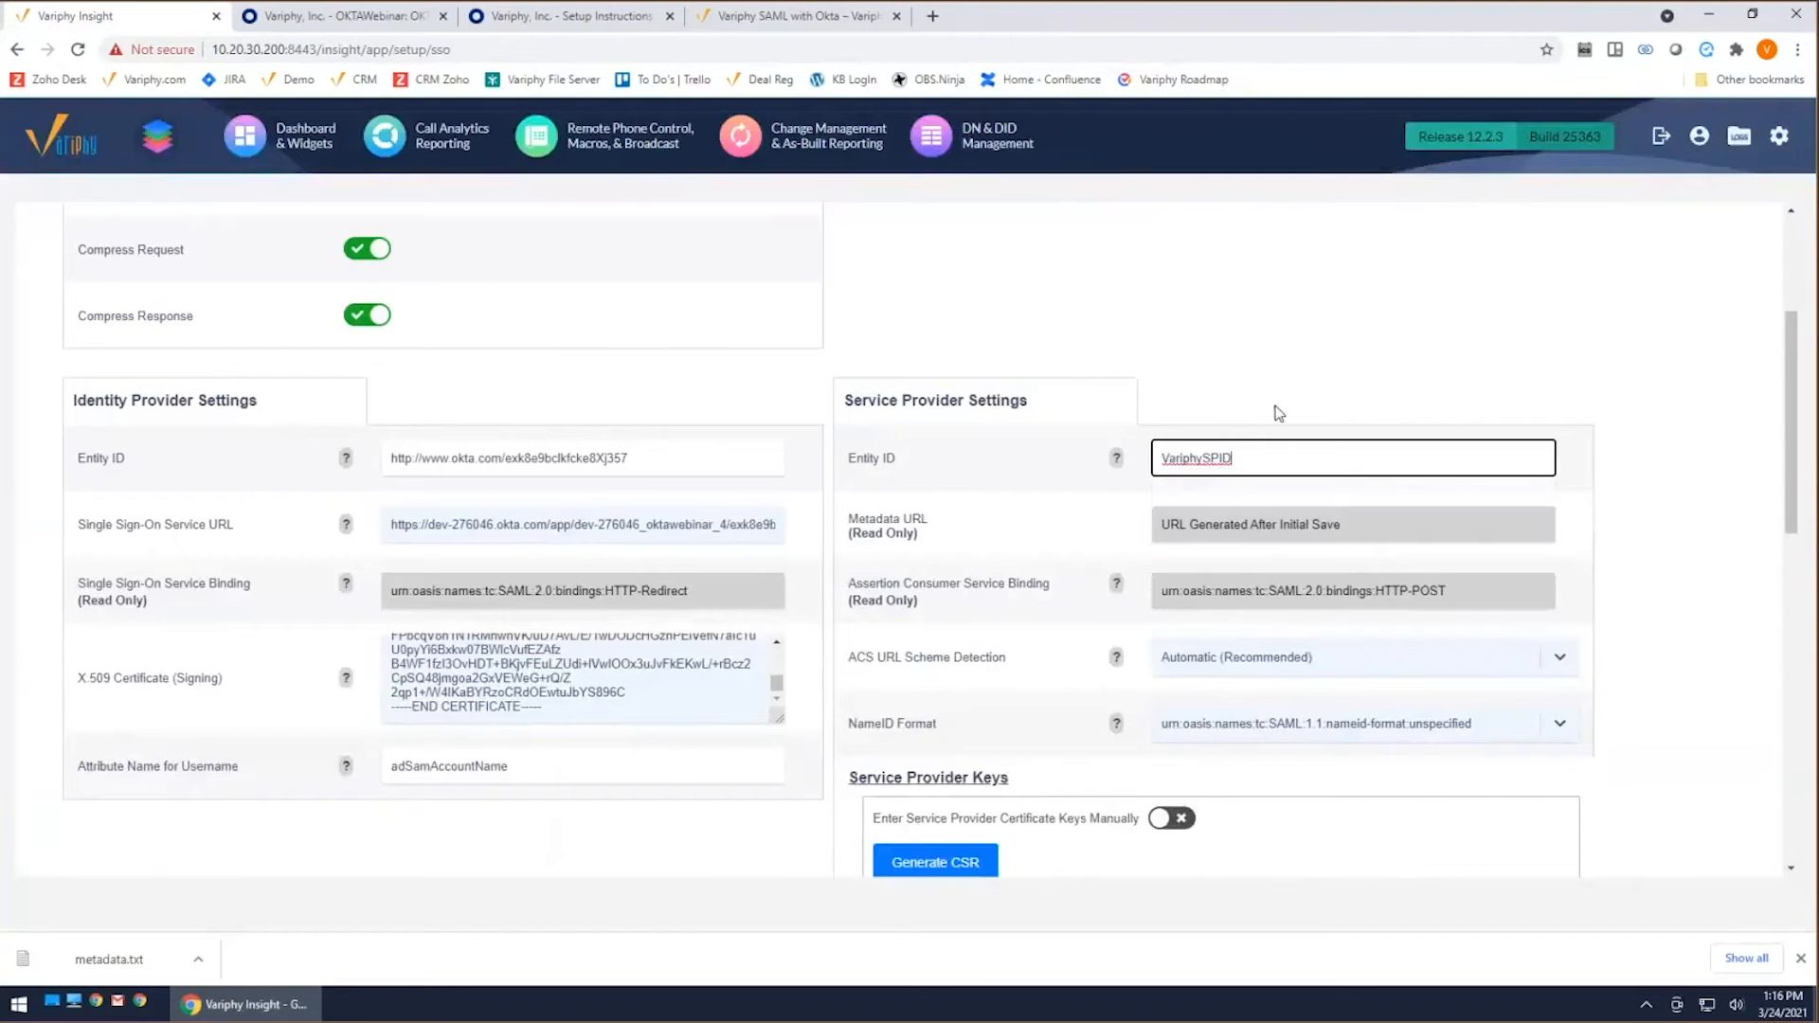
{"action": "left_click", "coordinate": [1290, 398]}
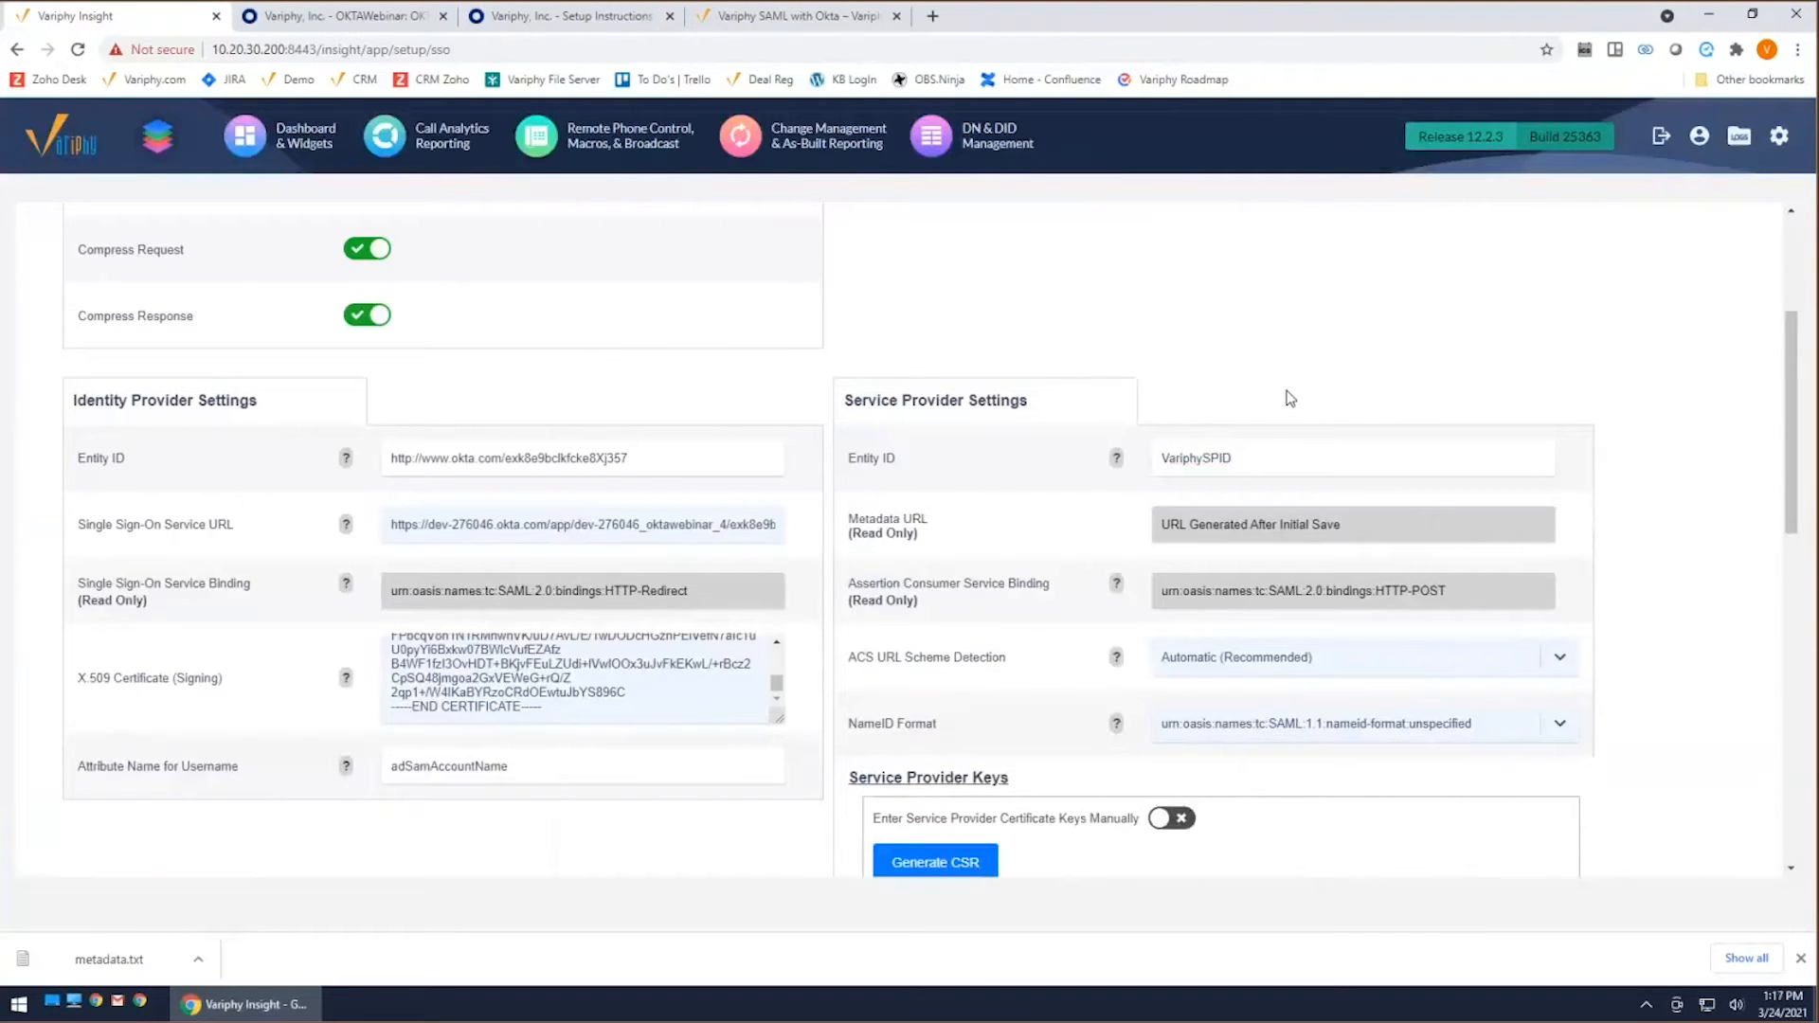
Step: Check OKTAWebinar's Name ID format in Okta and set Variphy's NameID Format to match: urn:oasis:names:tc:SAML:1.1:nameid-format:emailAddress
{"action": "scroll", "coordinate": [1620, 616], "scroll_direction": "down", "scroll_amount": 1}
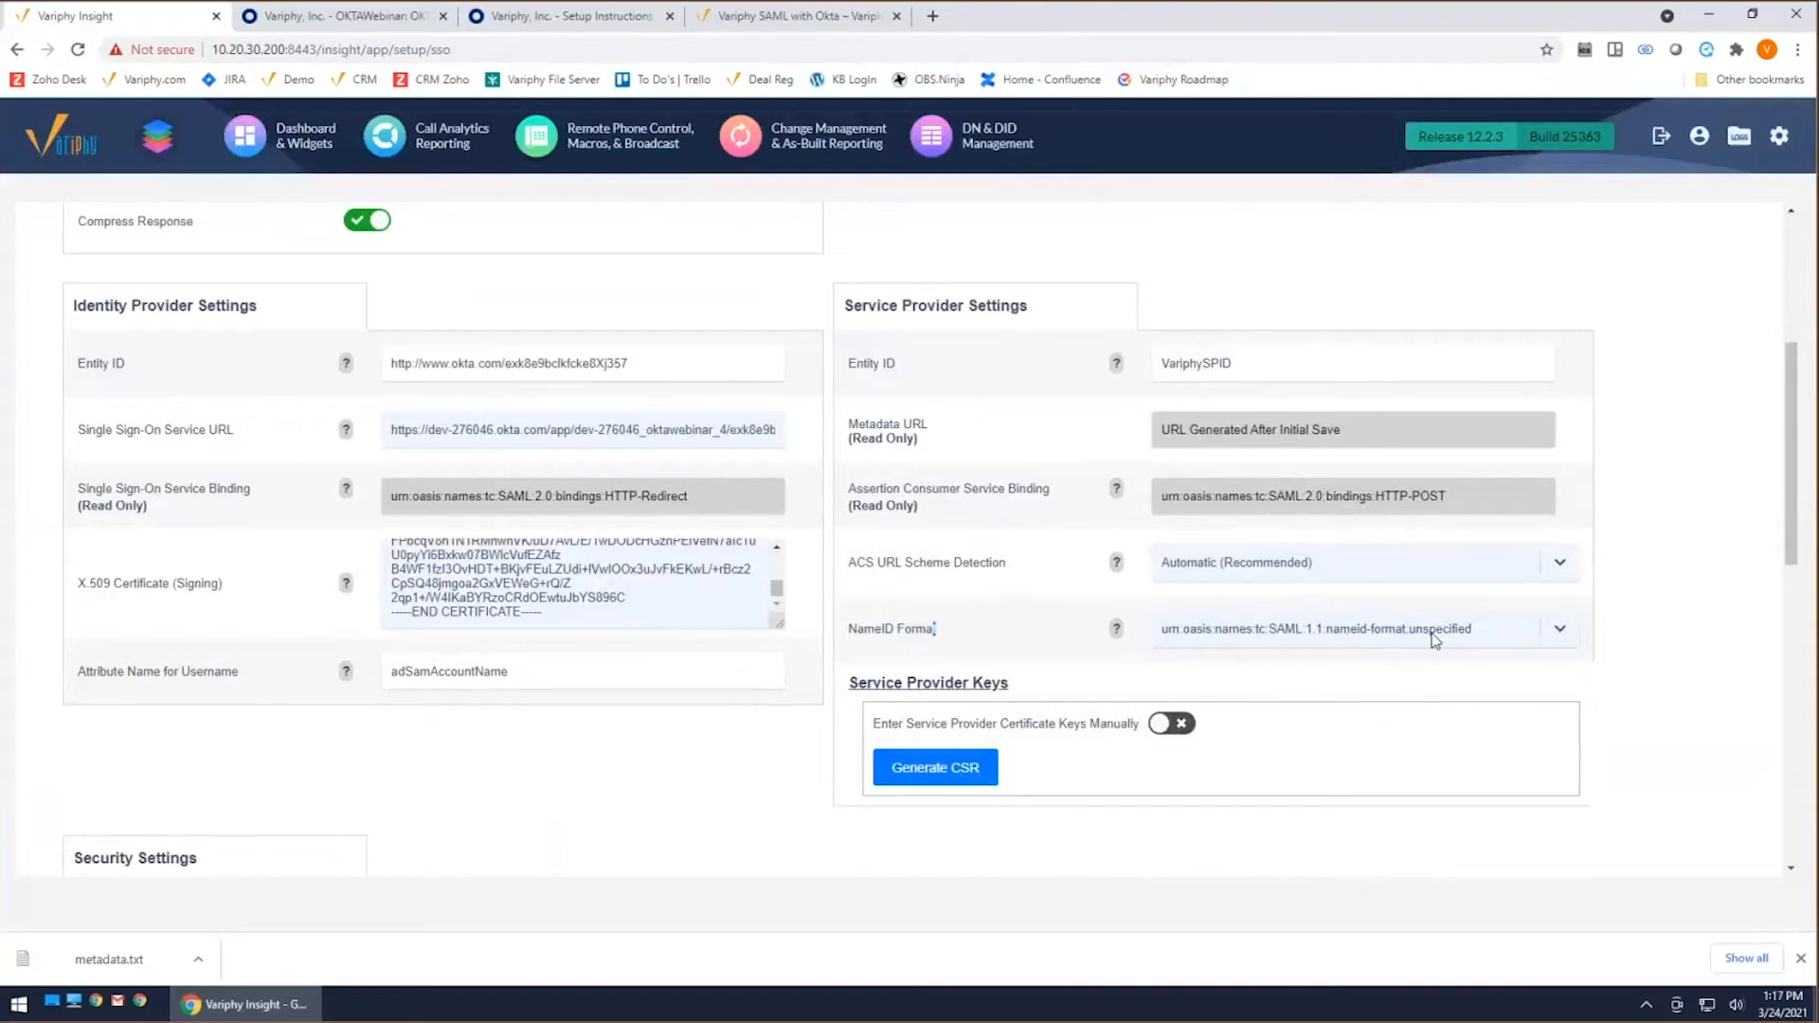
{"action": "left_click", "coordinate": [349, 28]}
{"action": "scroll", "coordinate": [1033, 552], "scroll_direction": "down", "scroll_amount": 2}
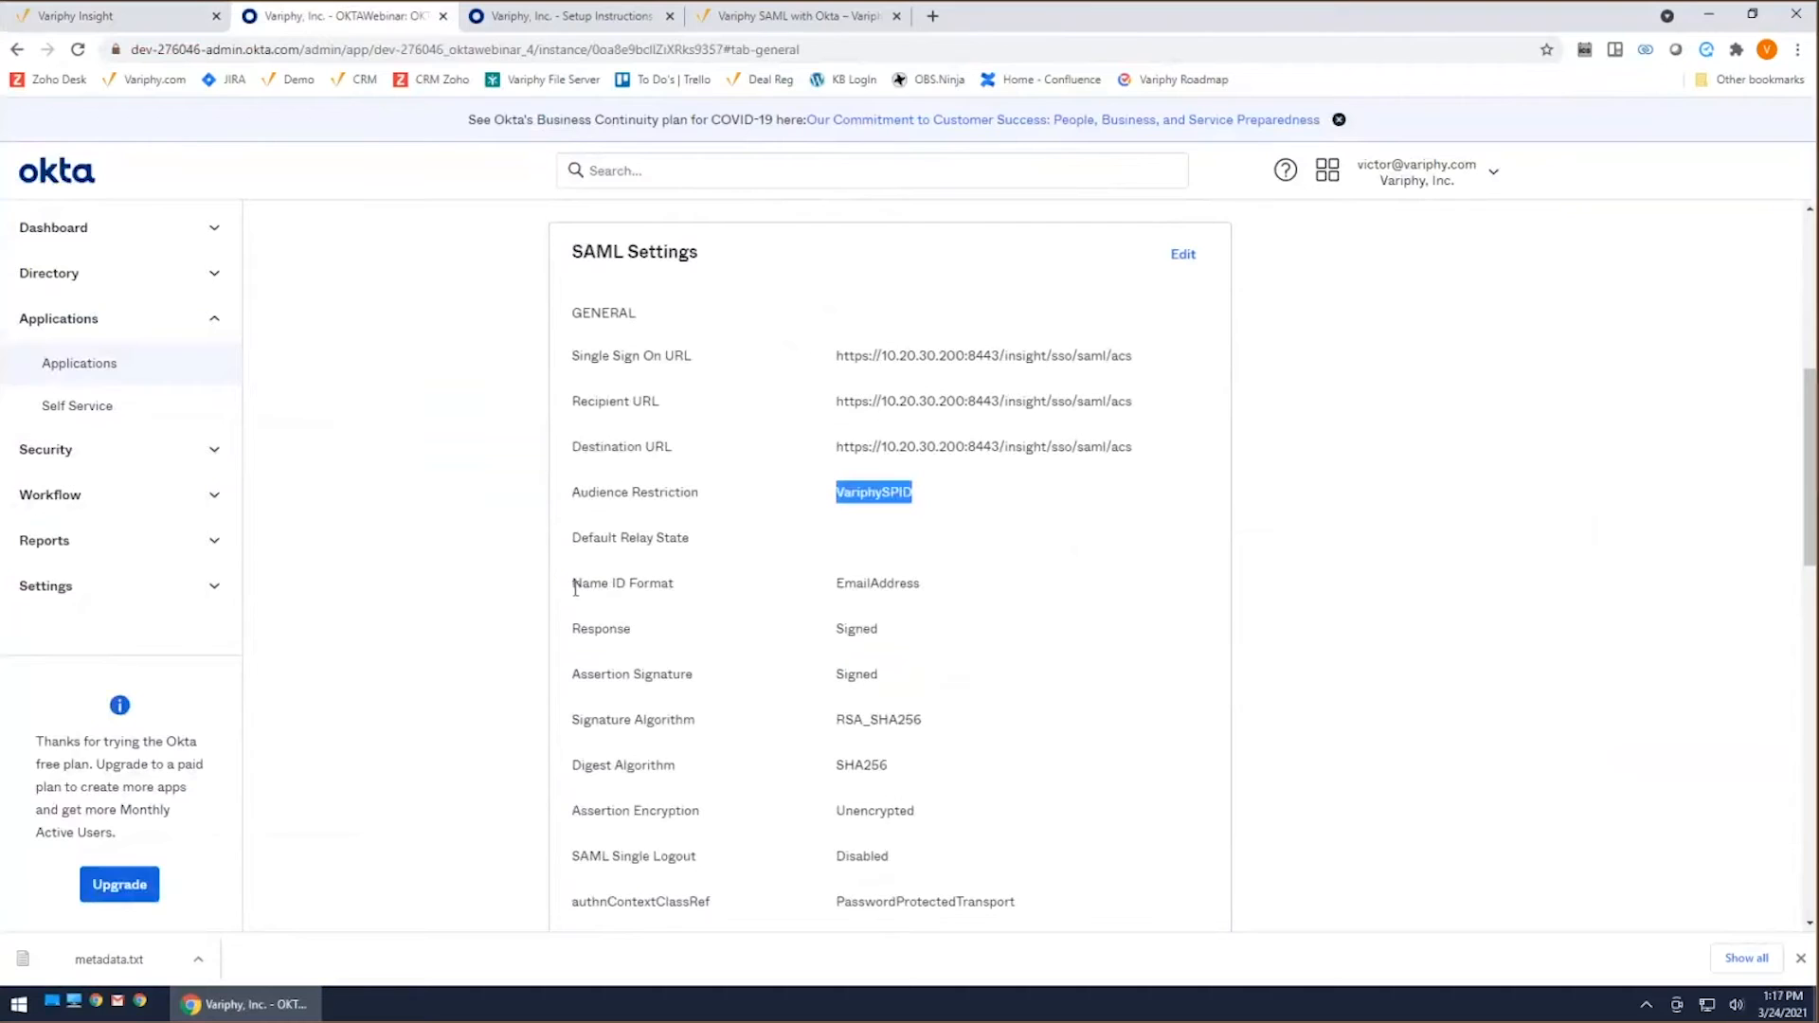
{"action": "left_click_drag", "start_coordinate": [572, 582], "coordinate": [723, 593]}
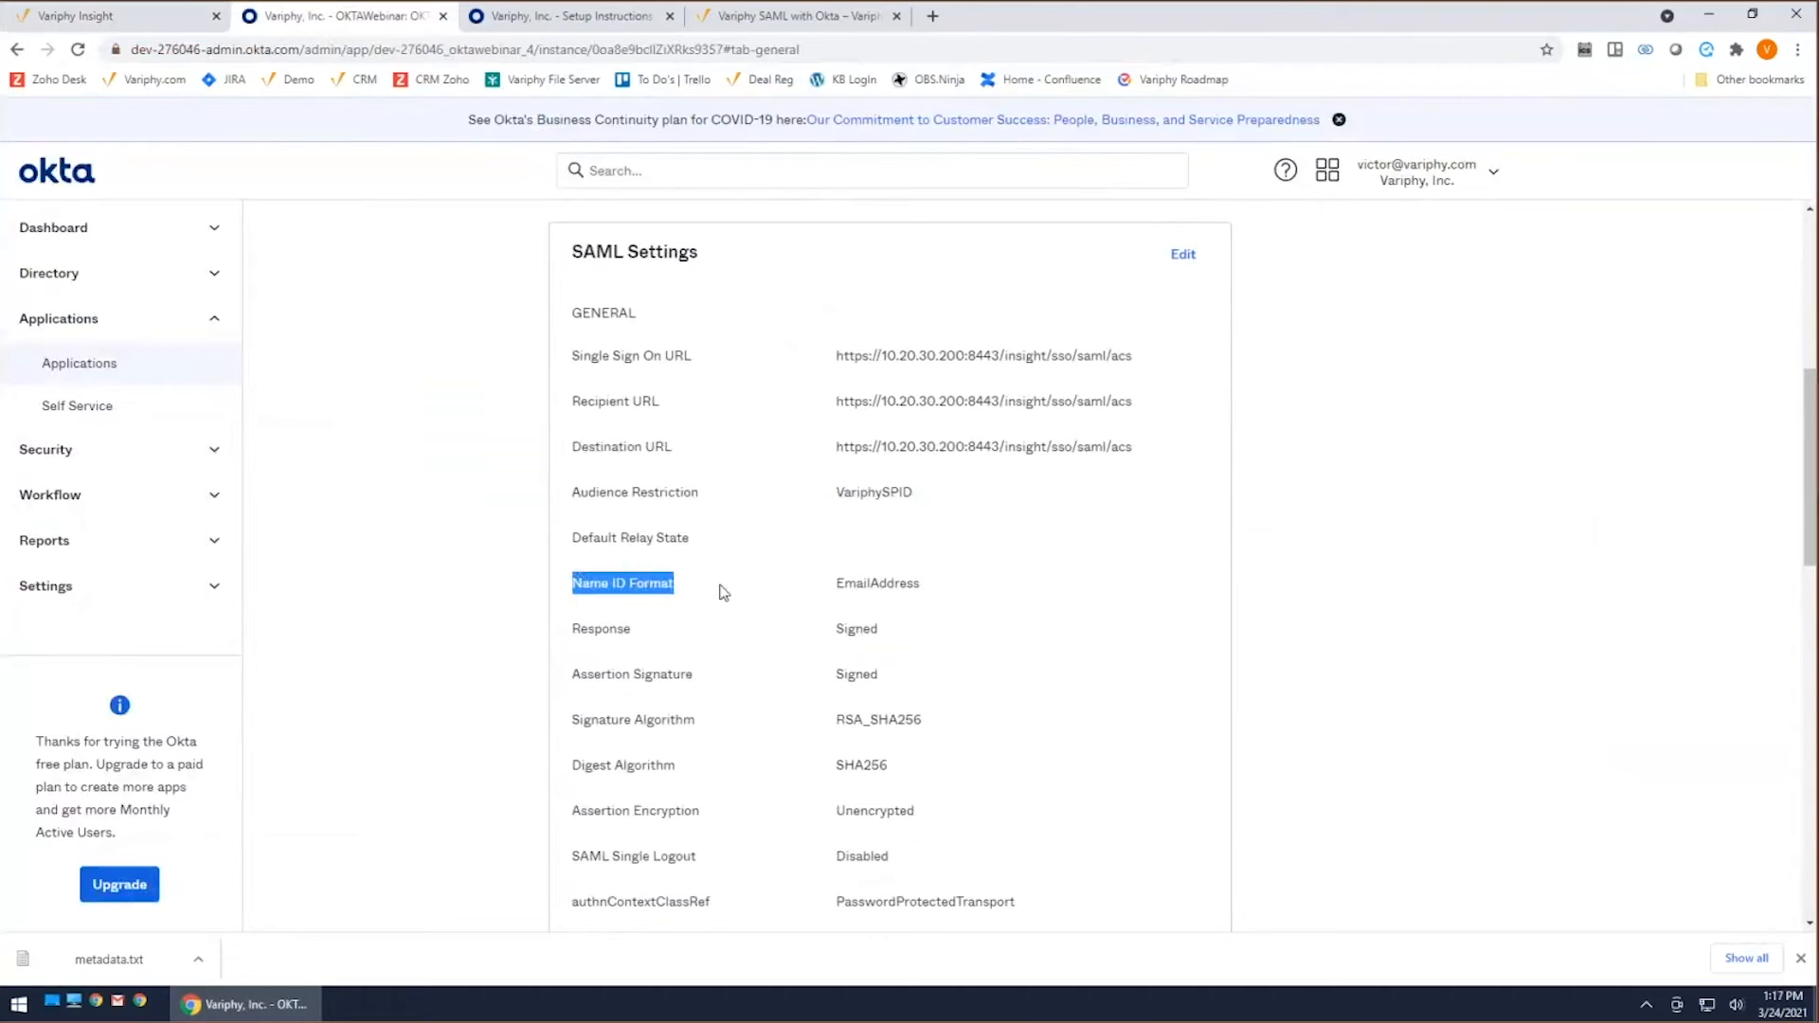
{"action": "left_click_drag", "start_coordinate": [938, 584], "coordinate": [836, 582]}
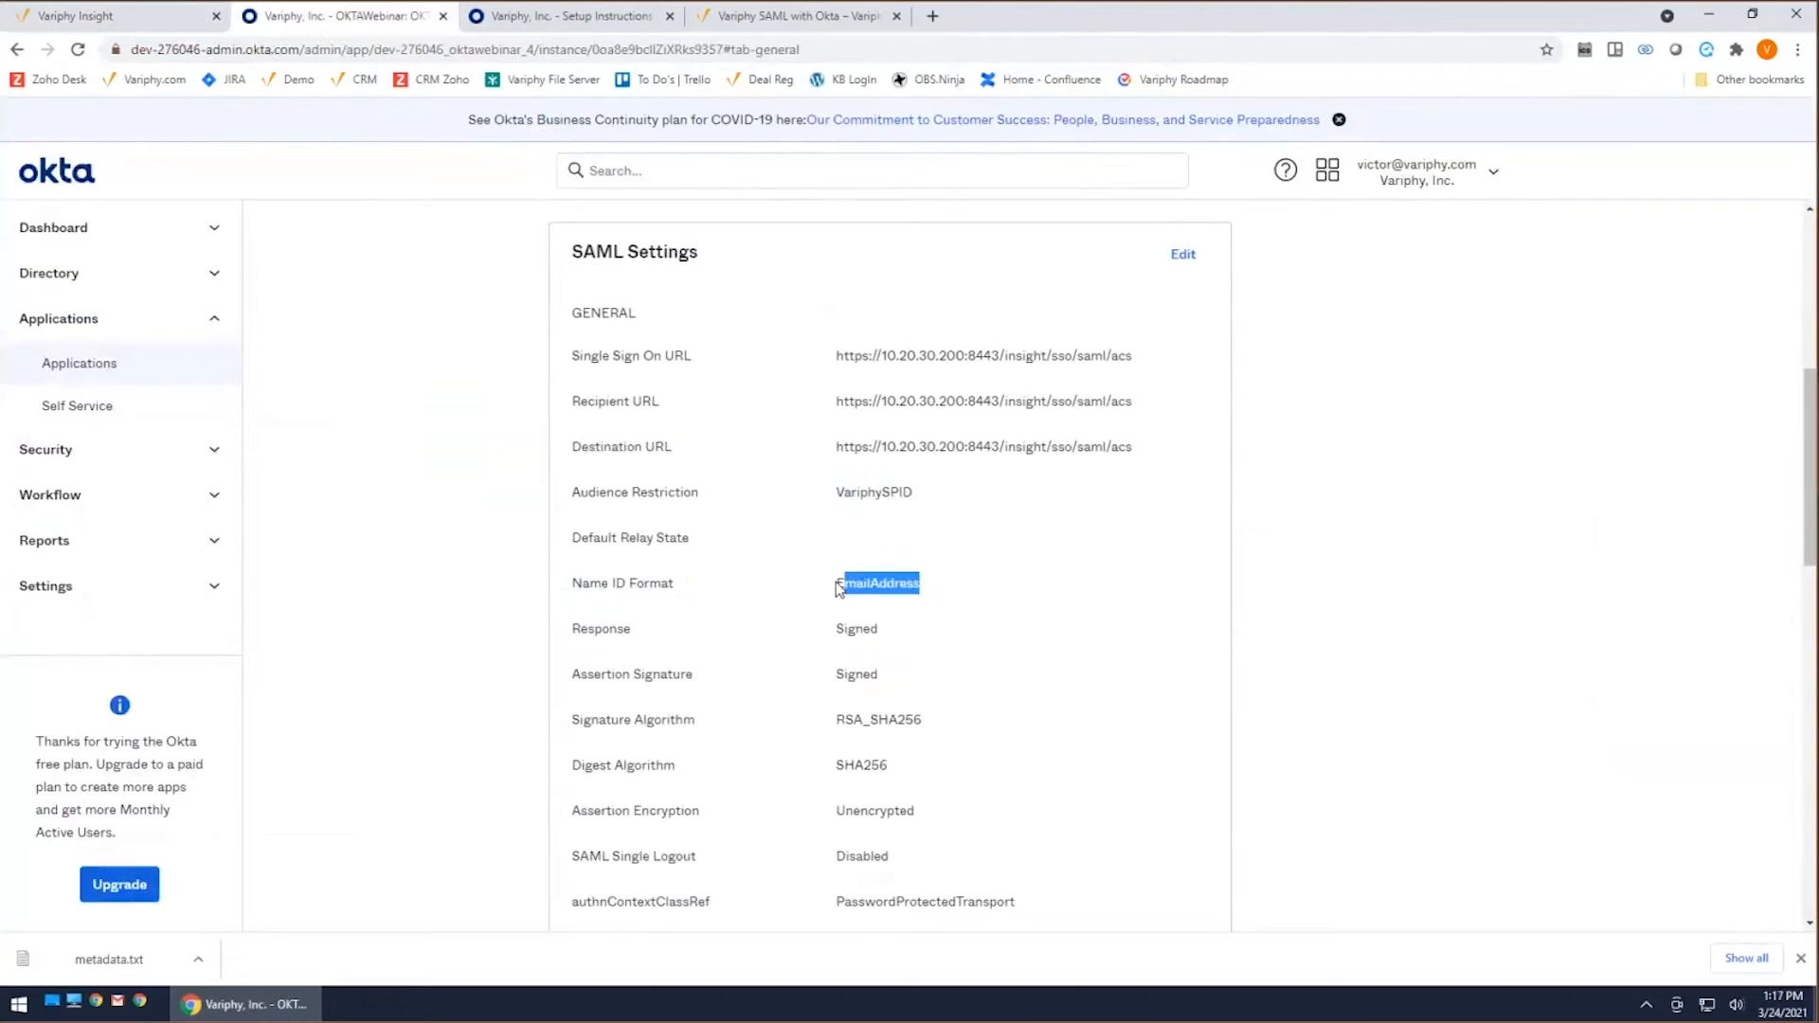
{"action": "left_click", "coordinate": [1184, 255]}
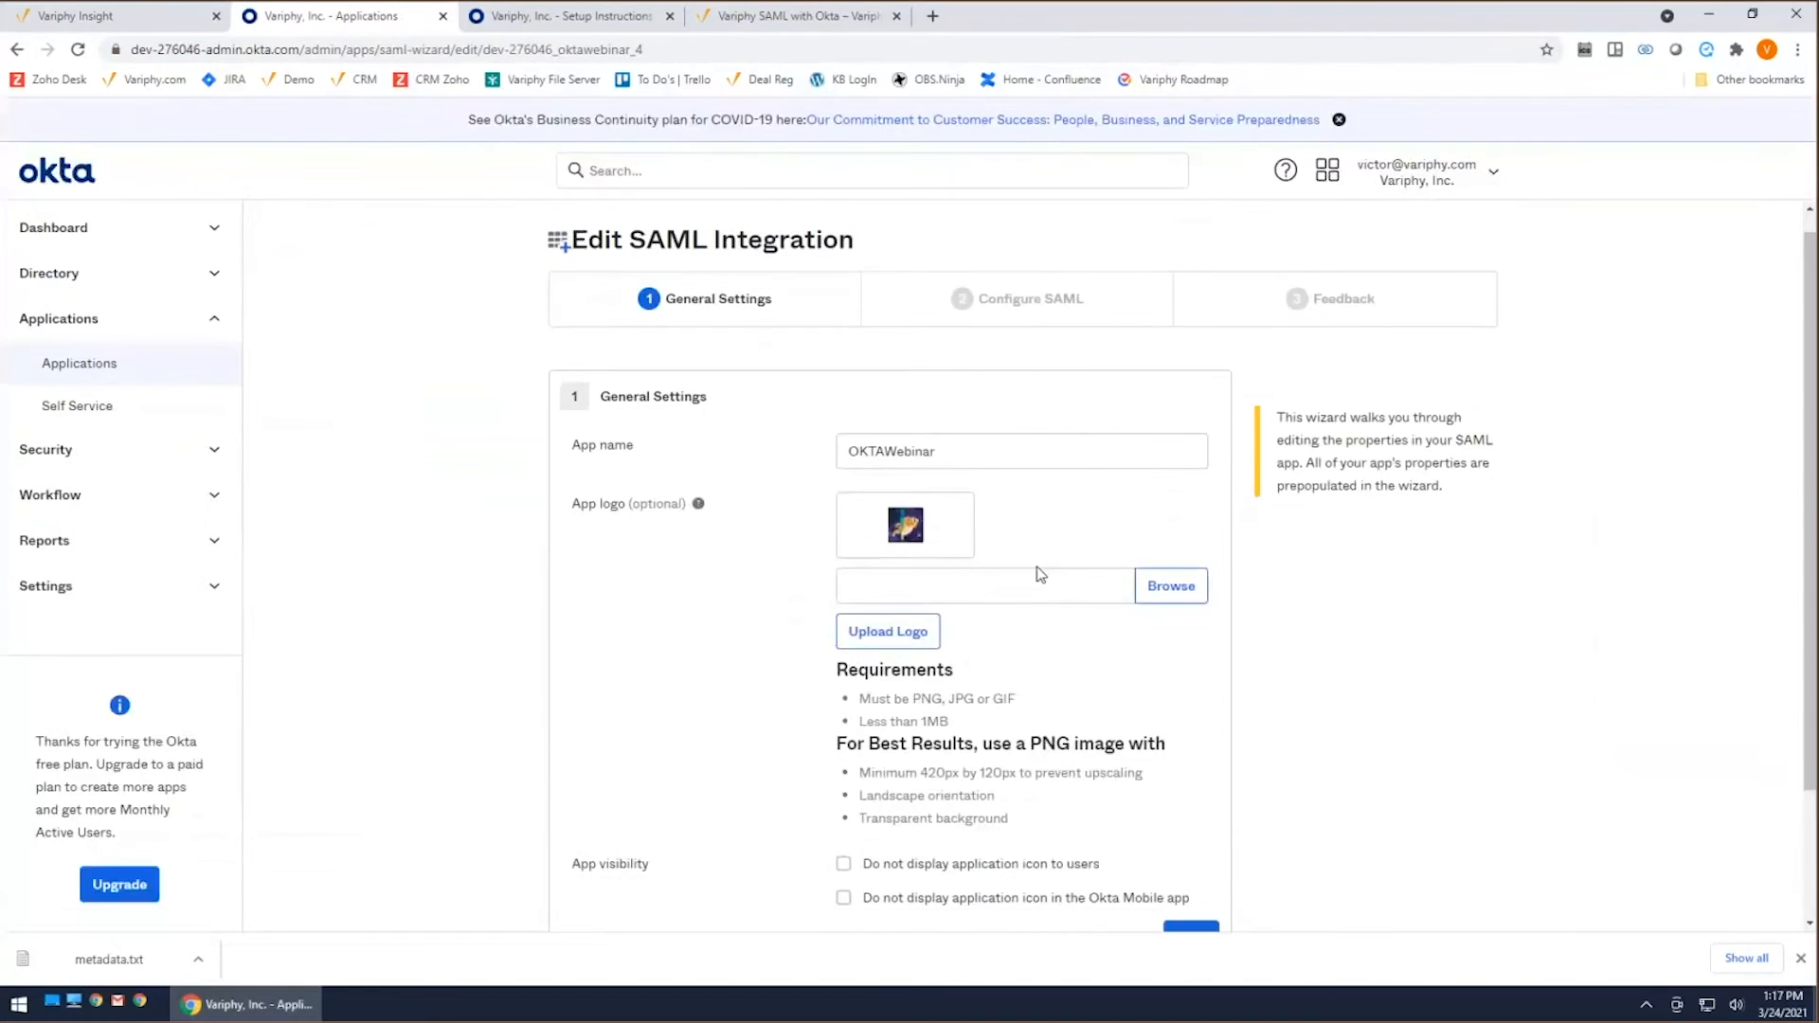
{"action": "scroll", "coordinate": [1038, 573], "scroll_direction": "down", "scroll_amount": 2}
{"action": "left_click", "coordinate": [1191, 775]}
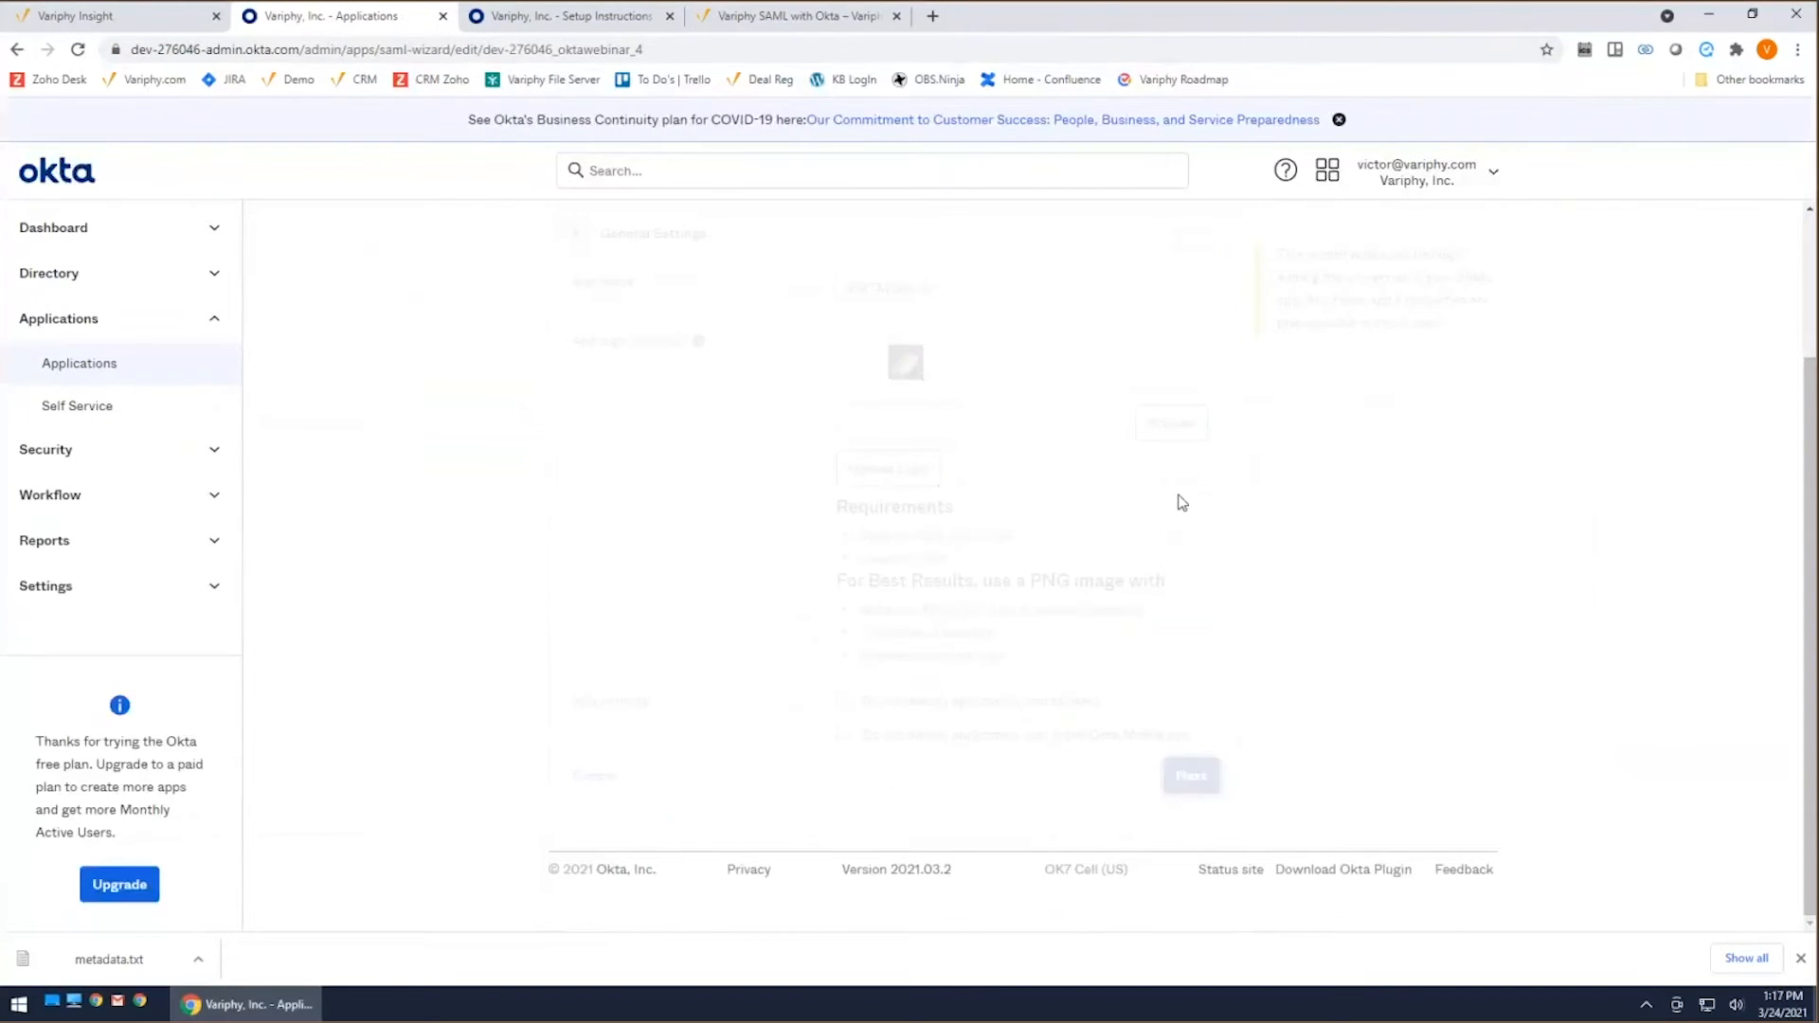
{"action": "scroll", "coordinate": [1127, 493], "scroll_direction": "down", "scroll_amount": 5}
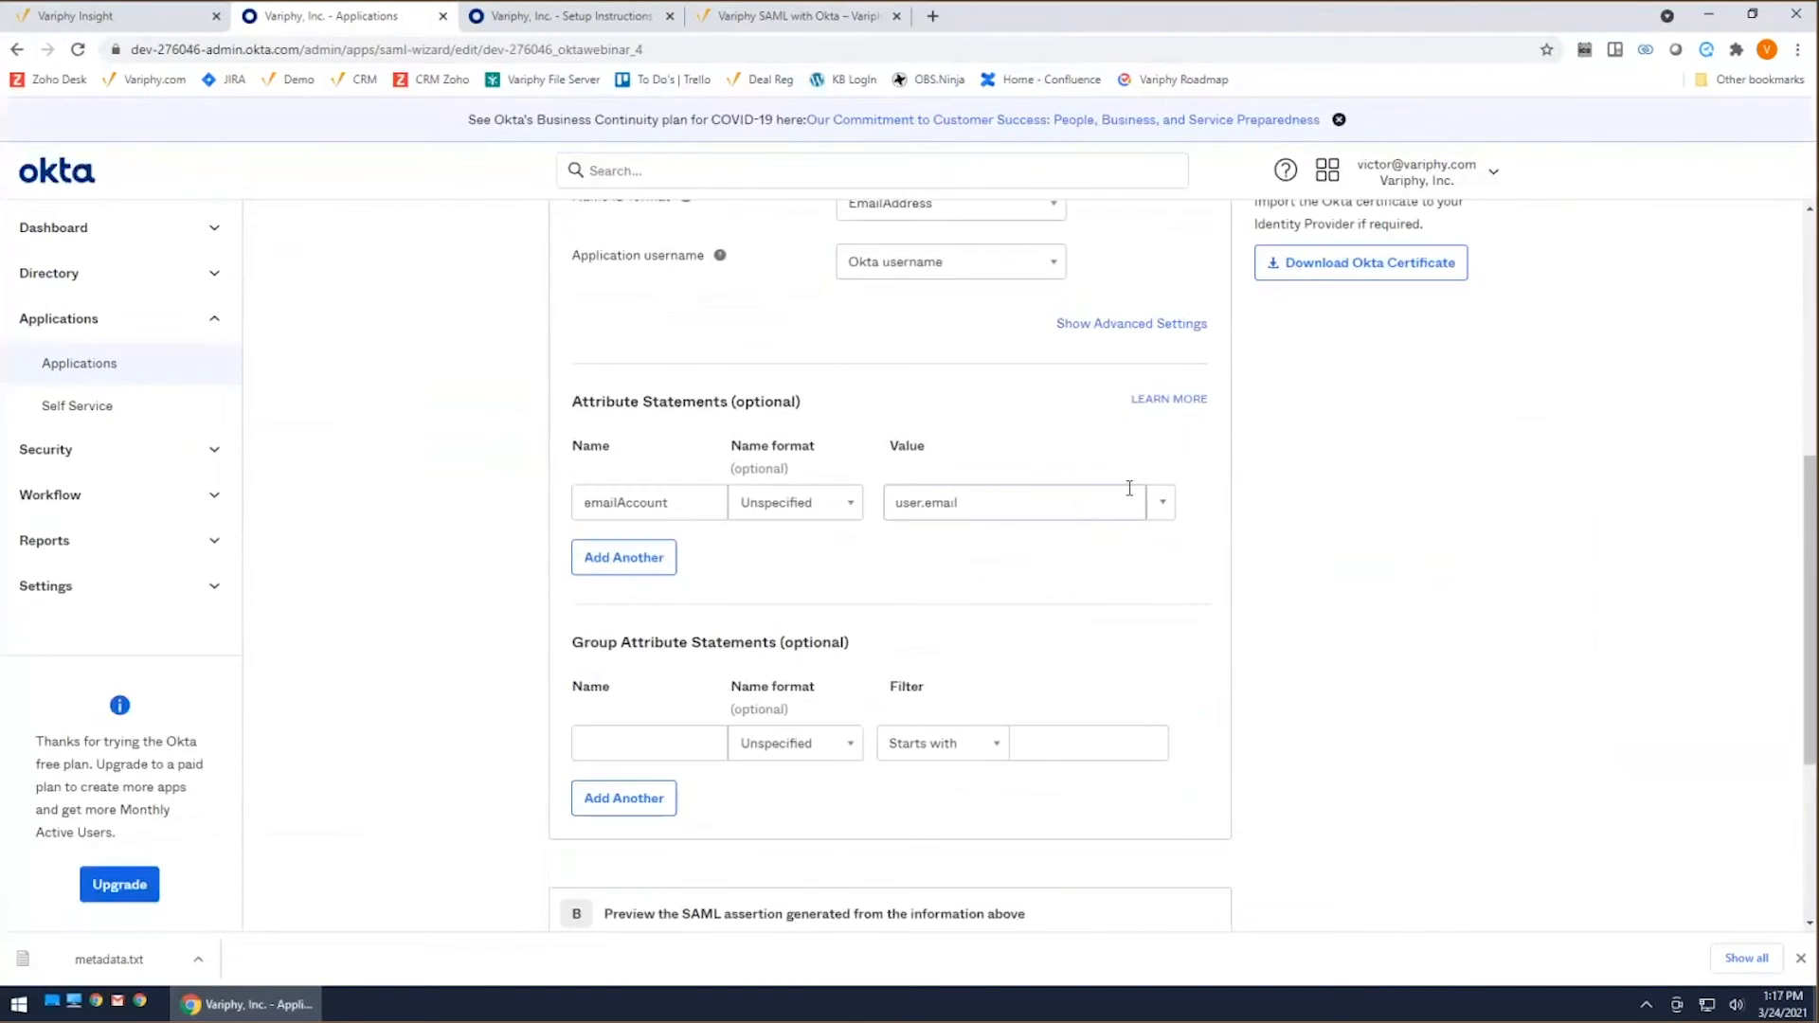
{"action": "scroll", "coordinate": [1129, 488], "scroll_direction": "up", "scroll_amount": 3}
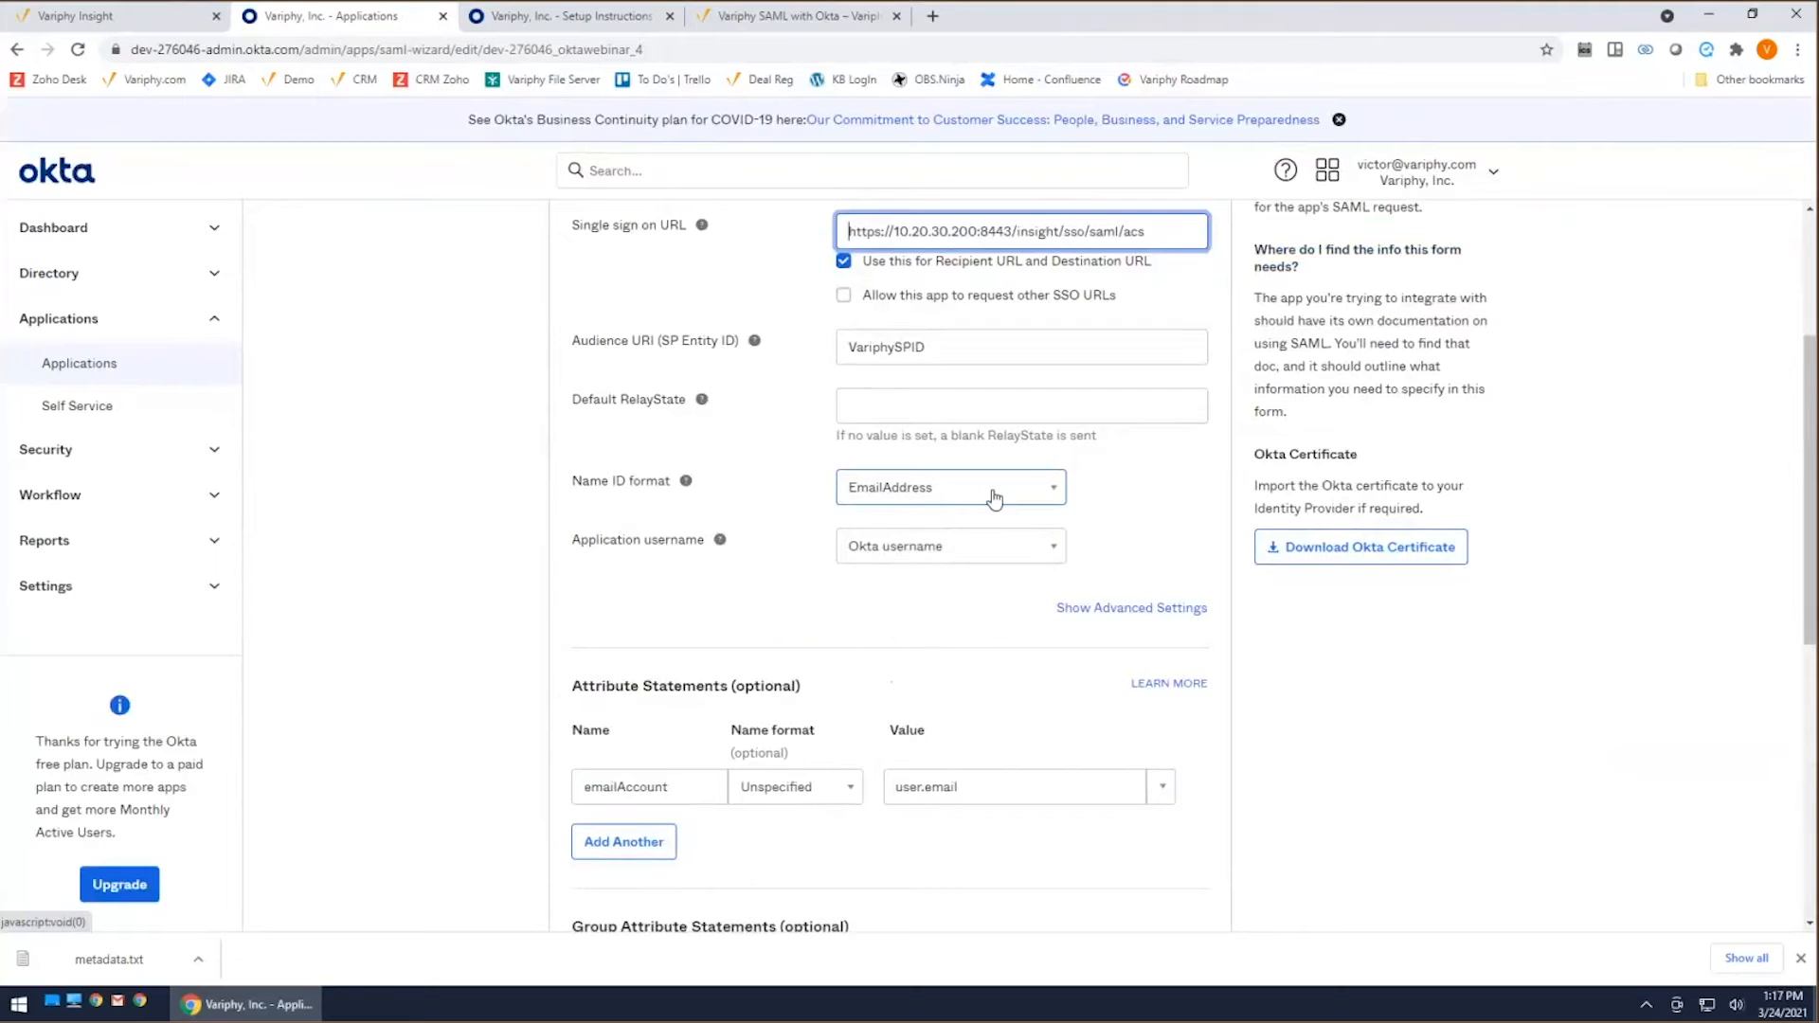
{"action": "left_click", "coordinate": [114, 16]}
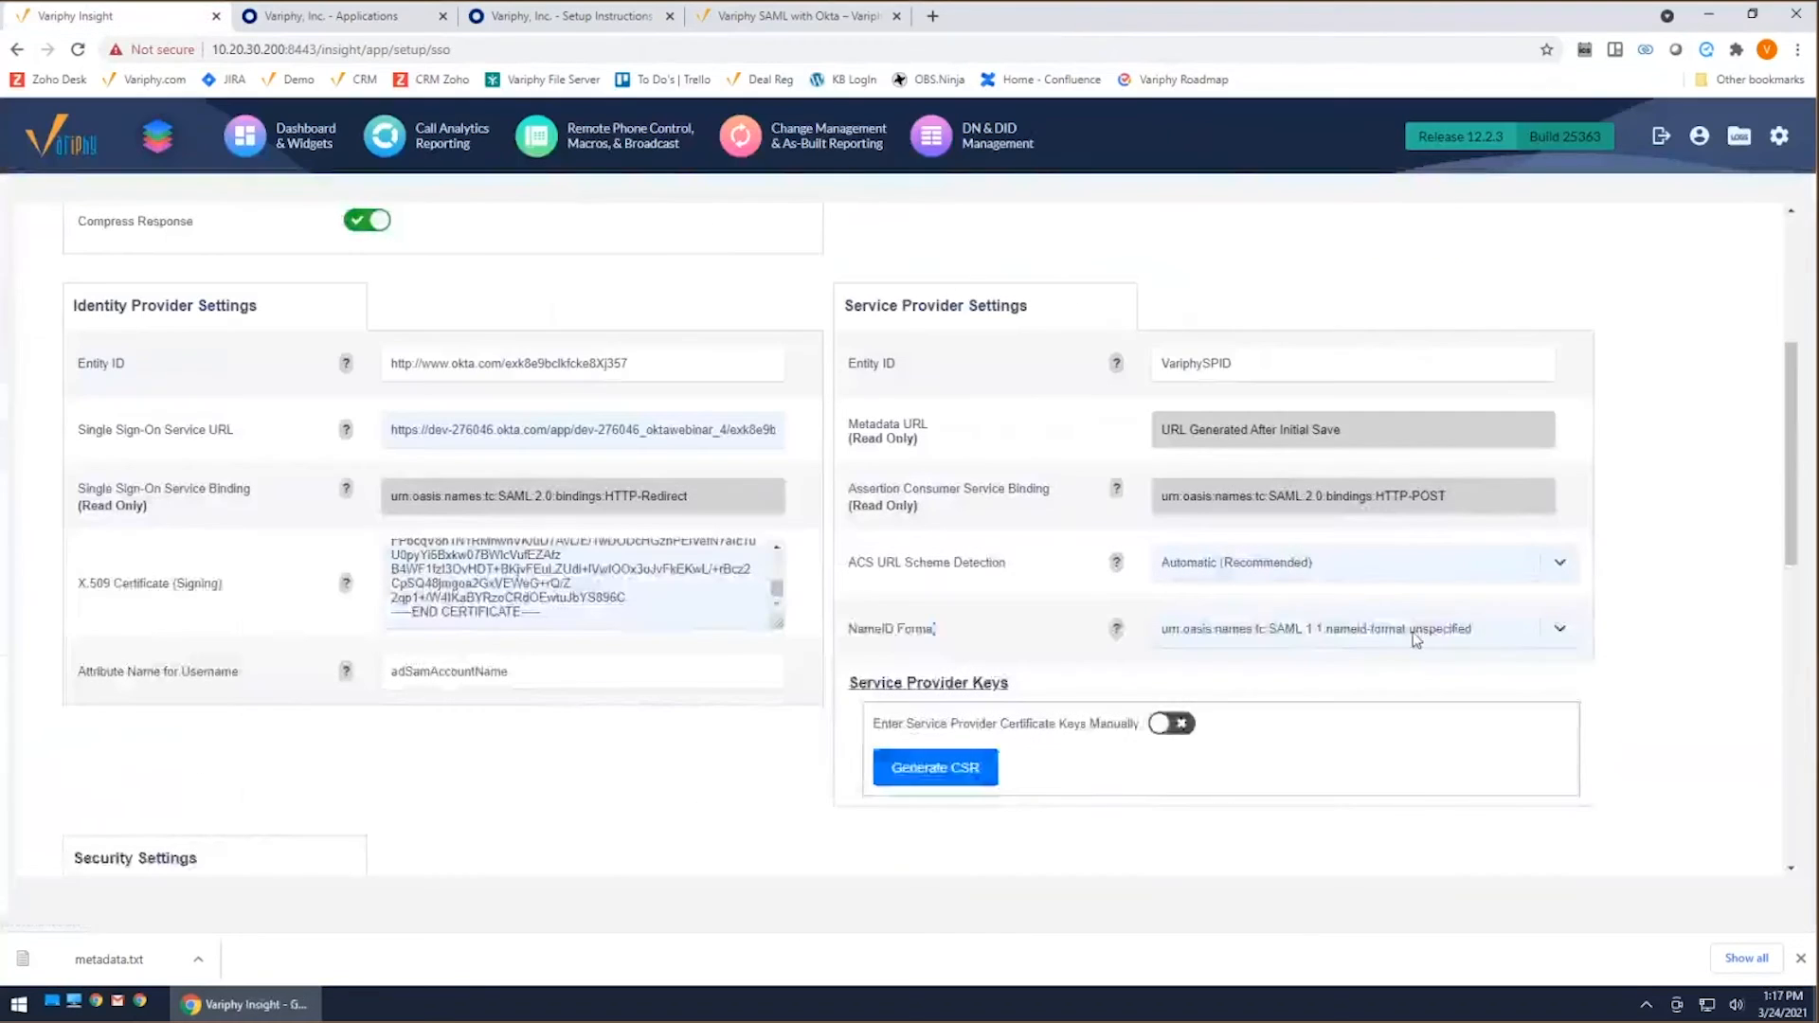
{"action": "left_click", "coordinate": [1413, 633]}
{"action": "left_click", "coordinate": [1436, 668]}
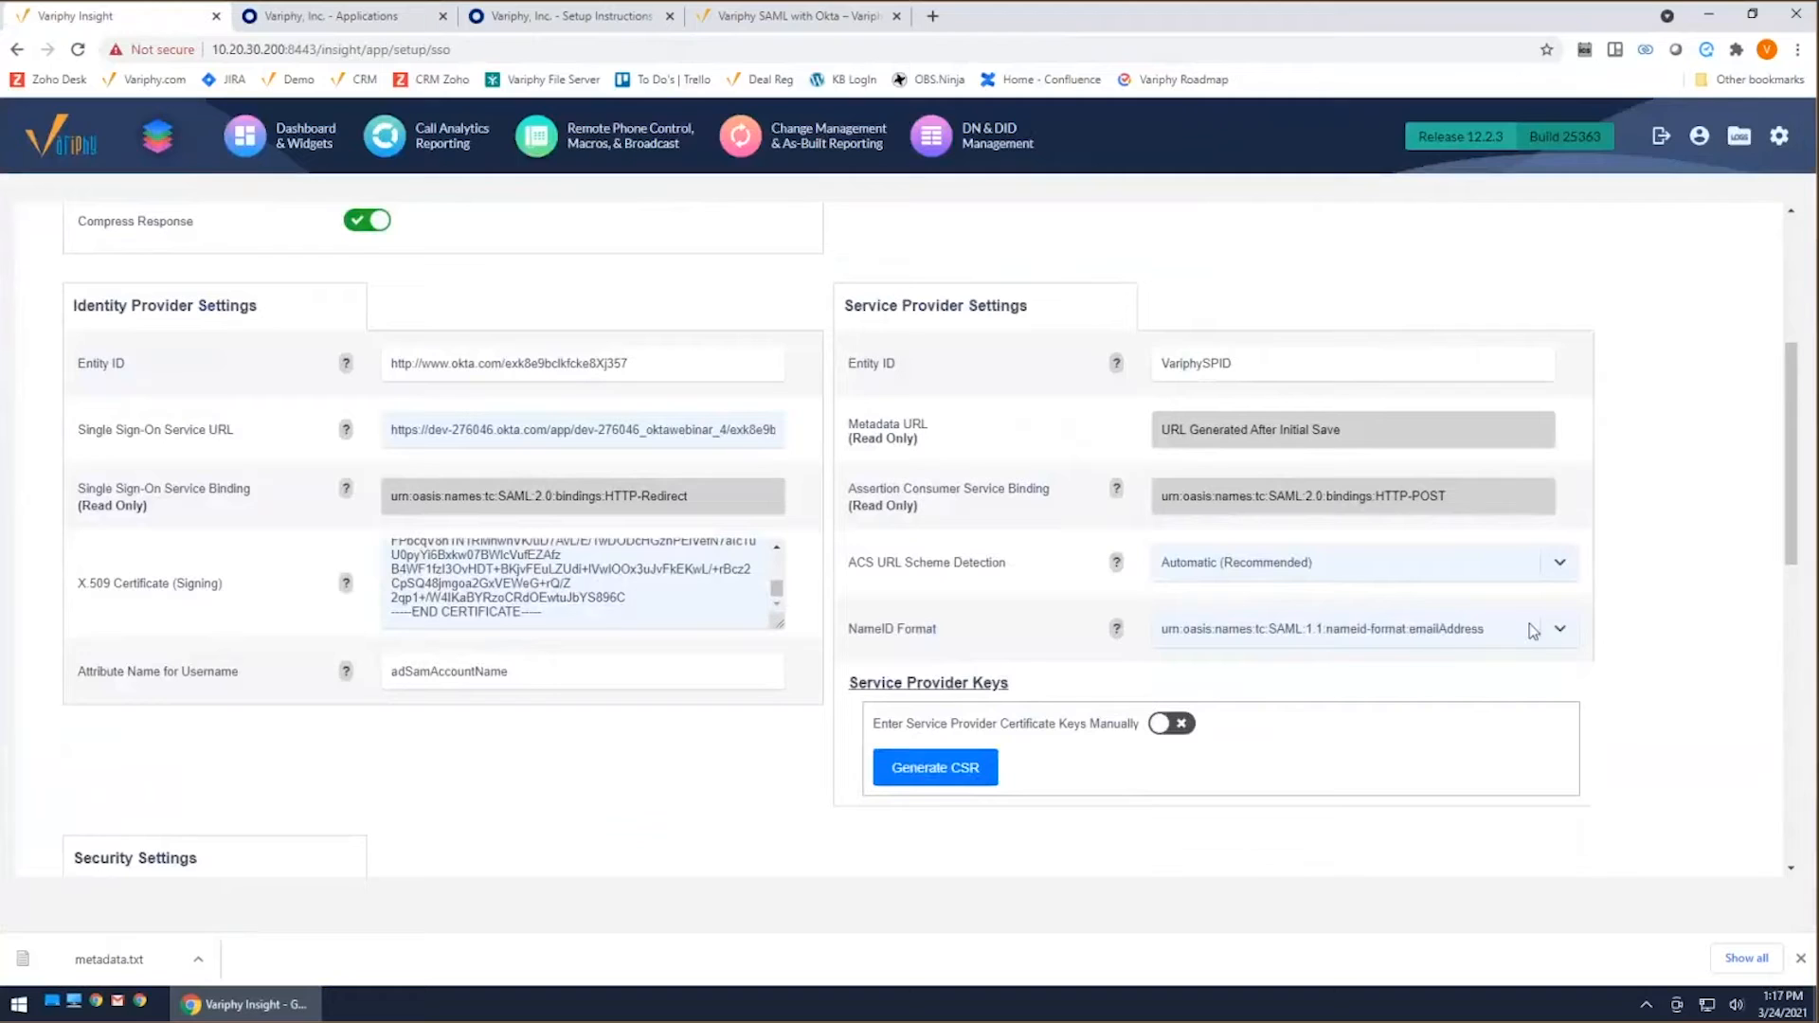
Step: Check the attribute statements in Okta's SAML integration editor for Variphy's Attribute Name for Username, and cancel the integration edit
{"action": "scroll", "coordinate": [853, 611], "scroll_direction": "down", "scroll_amount": 1}
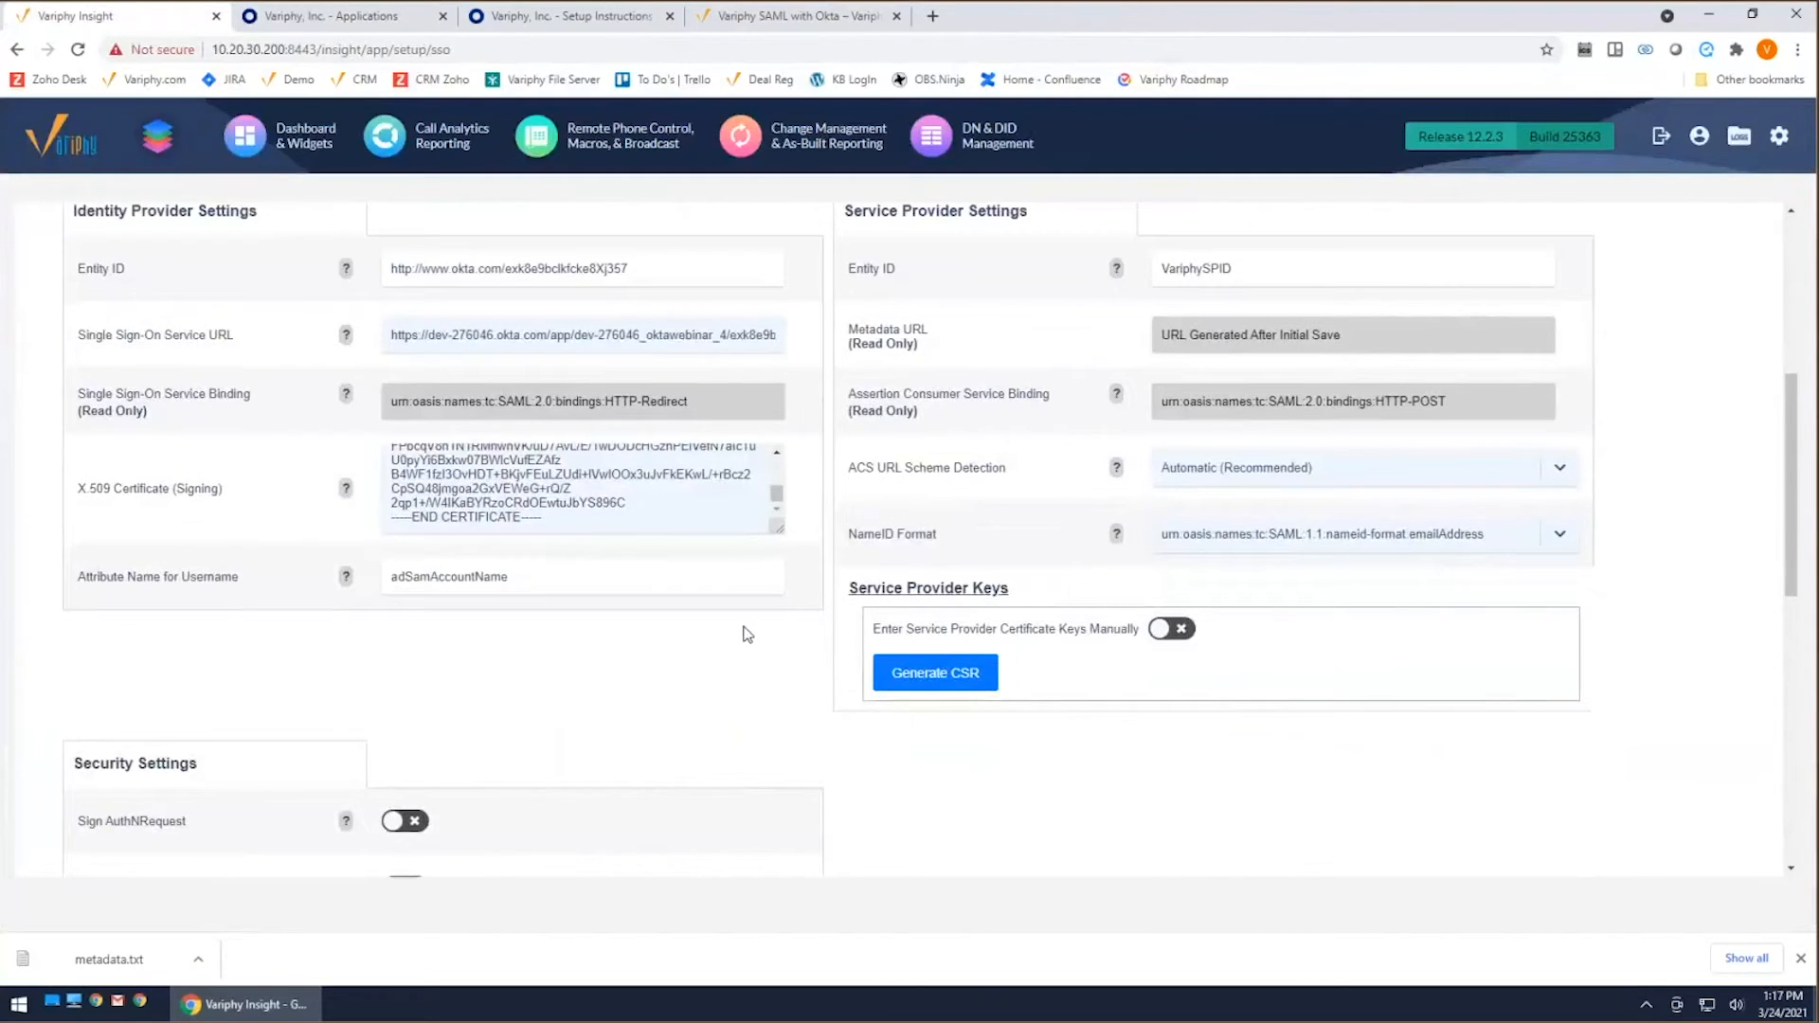
{"action": "left_click_drag", "start_coordinate": [124, 578], "coordinate": [239, 578]}
{"action": "left_click", "coordinate": [529, 582]}
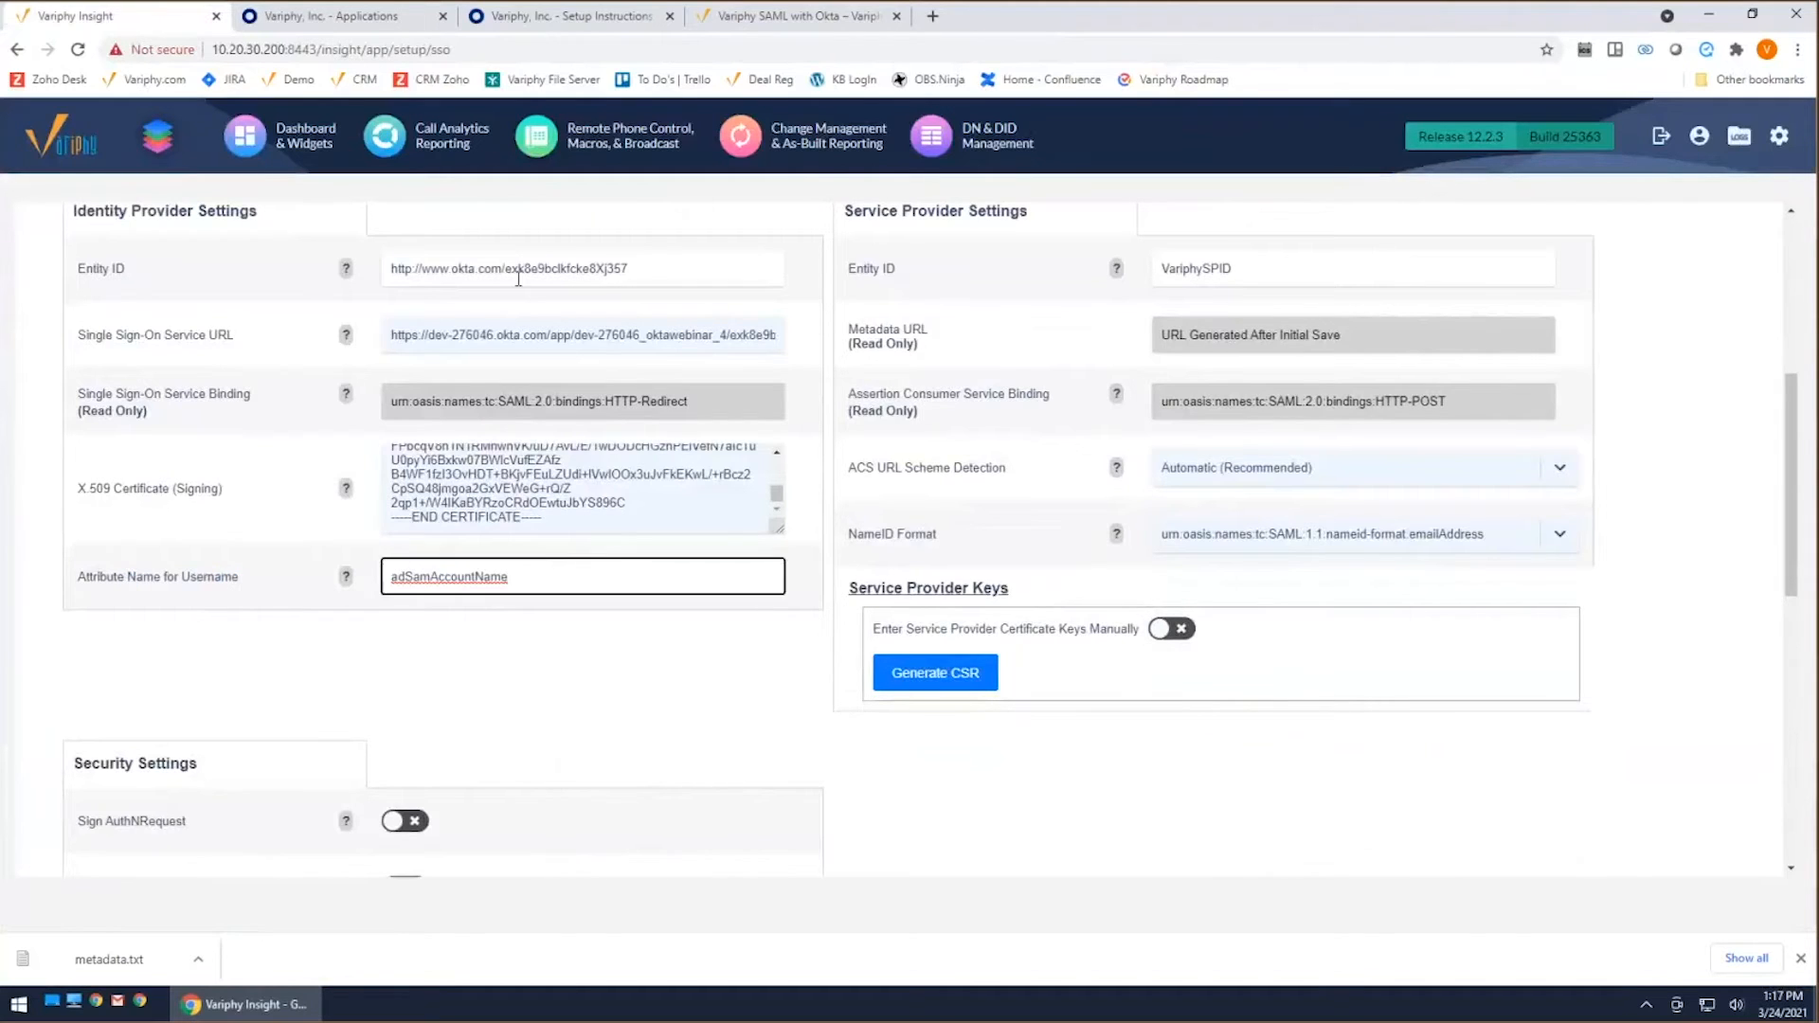
{"action": "left_click", "coordinate": [335, 28]}
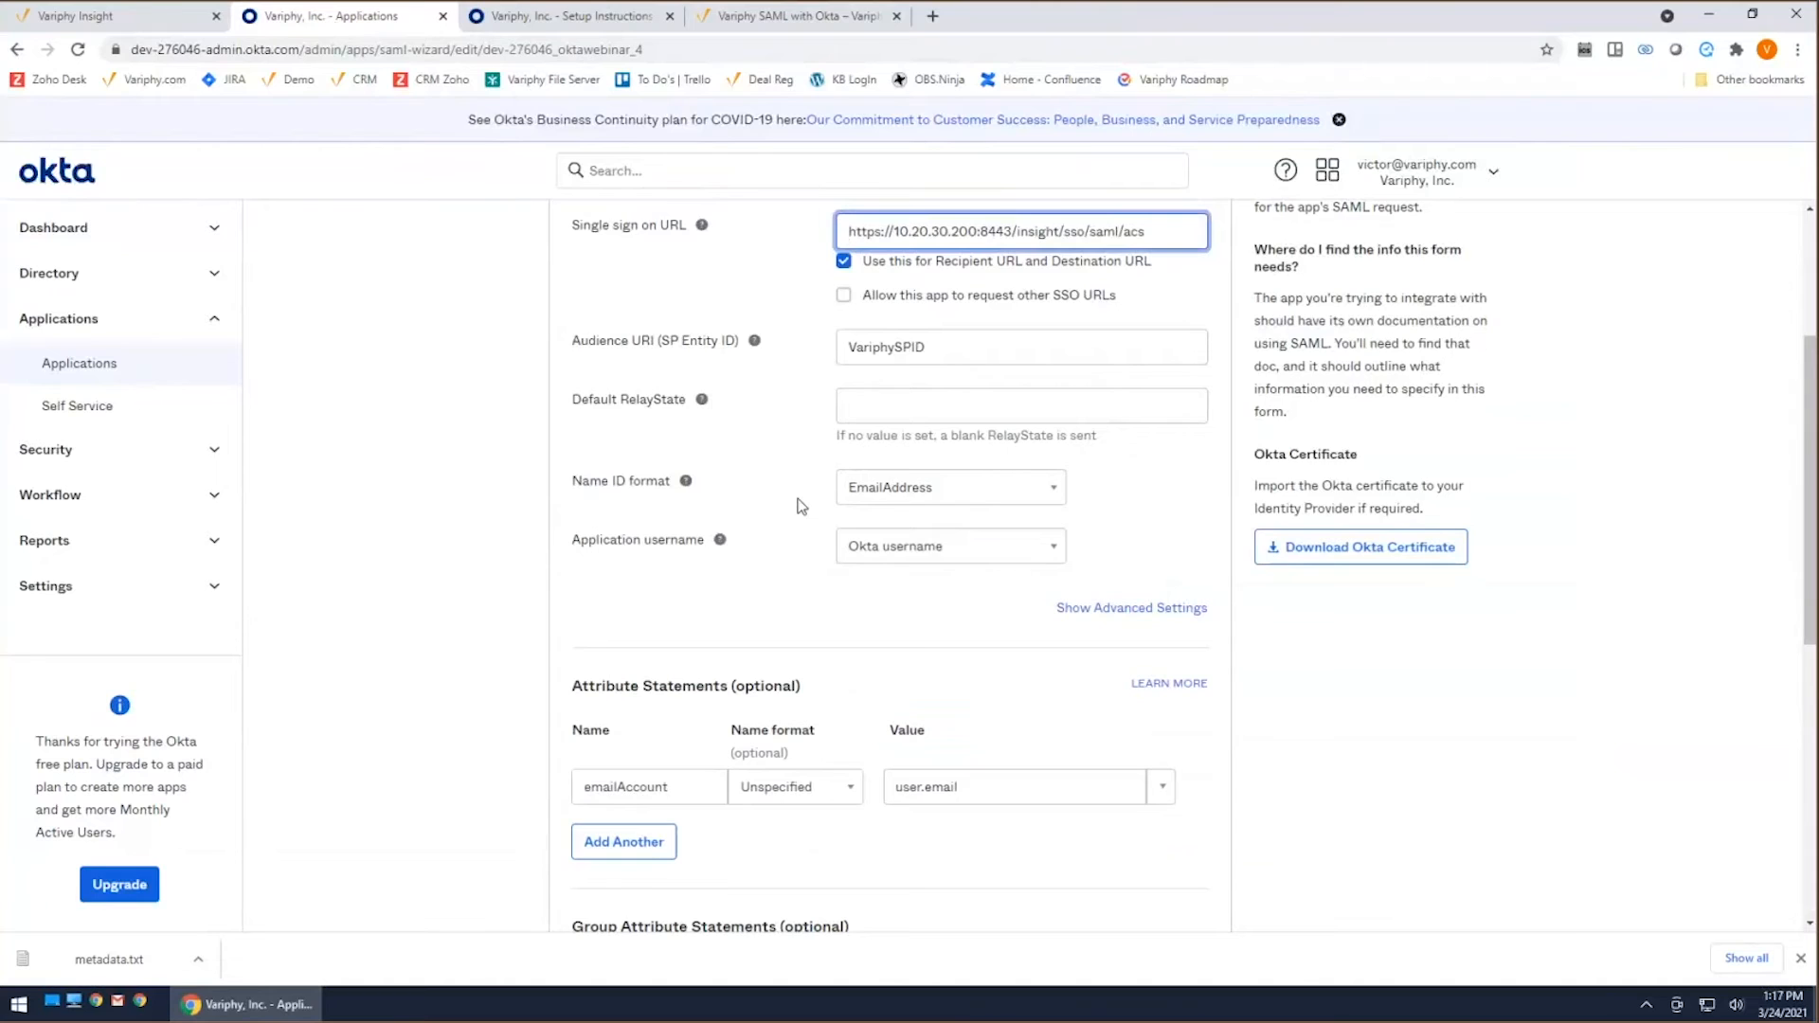
{"action": "scroll", "coordinate": [794, 492], "scroll_direction": "down", "scroll_amount": 1}
{"action": "left_click", "coordinate": [661, 693]}
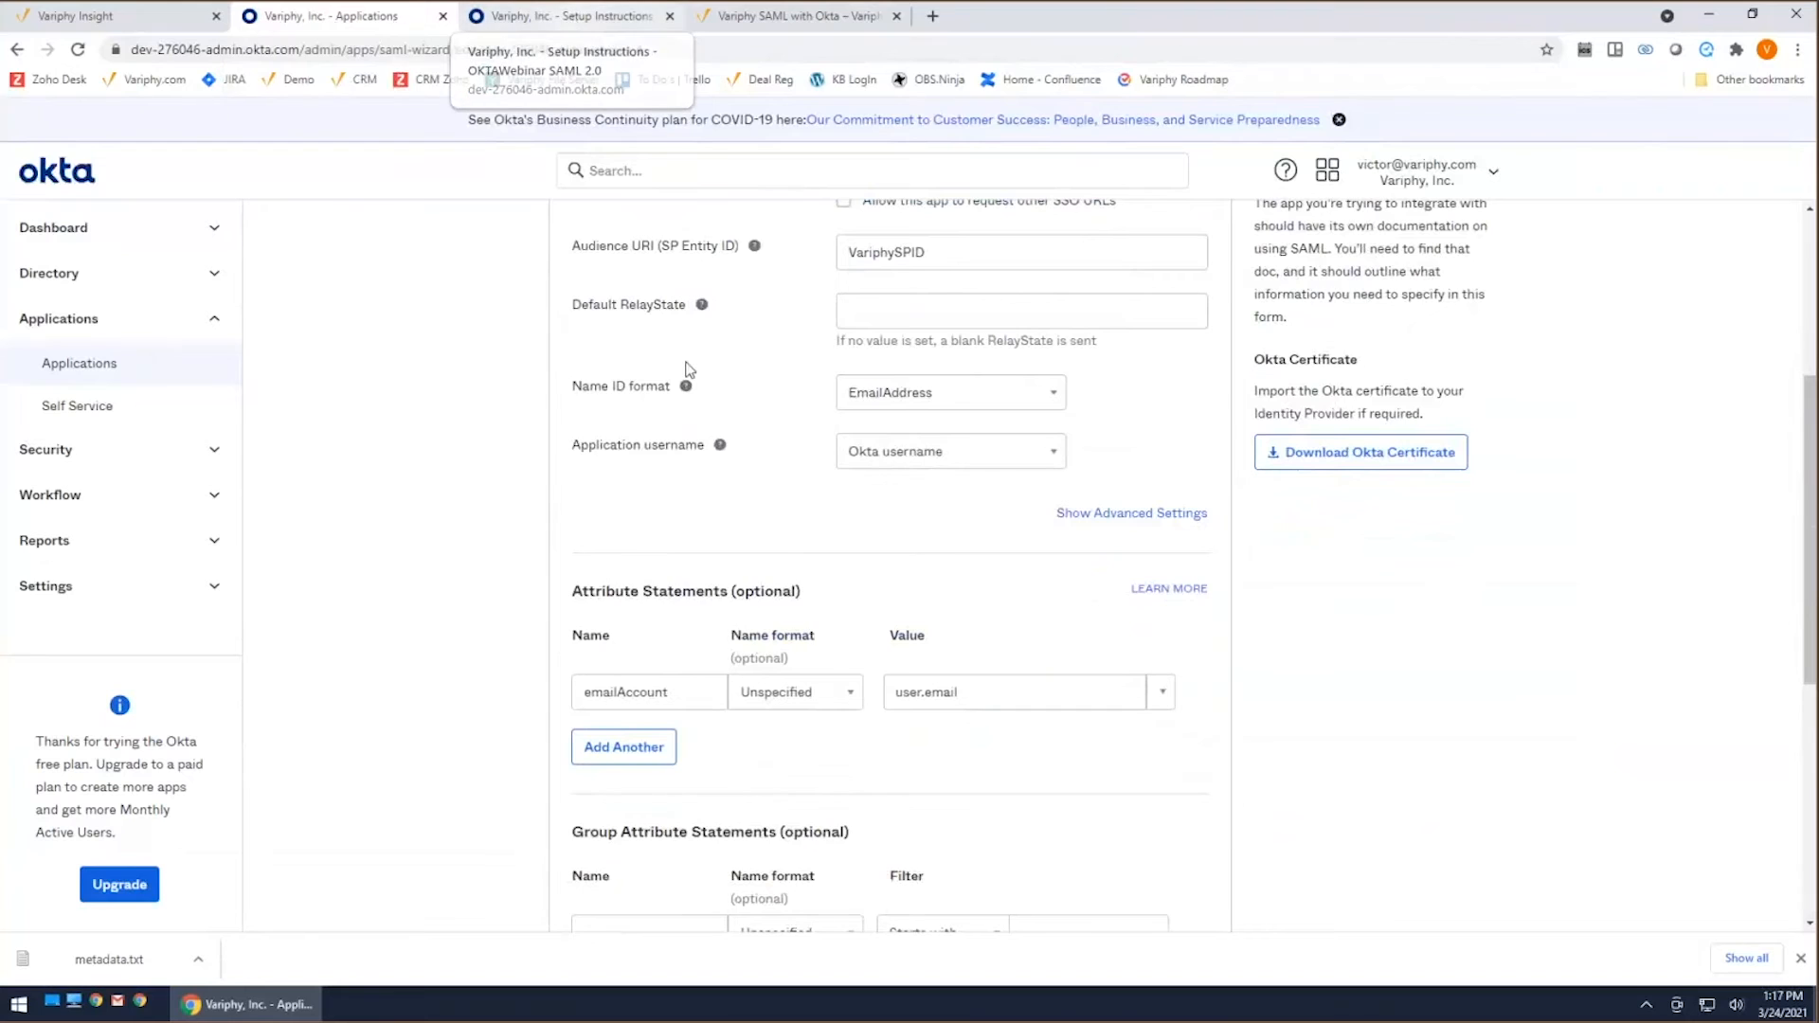
{"action": "scroll", "coordinate": [772, 438], "scroll_direction": "up", "scroll_amount": 4}
{"action": "scroll", "coordinate": [713, 325], "scroll_direction": "down", "scroll_amount": 10}
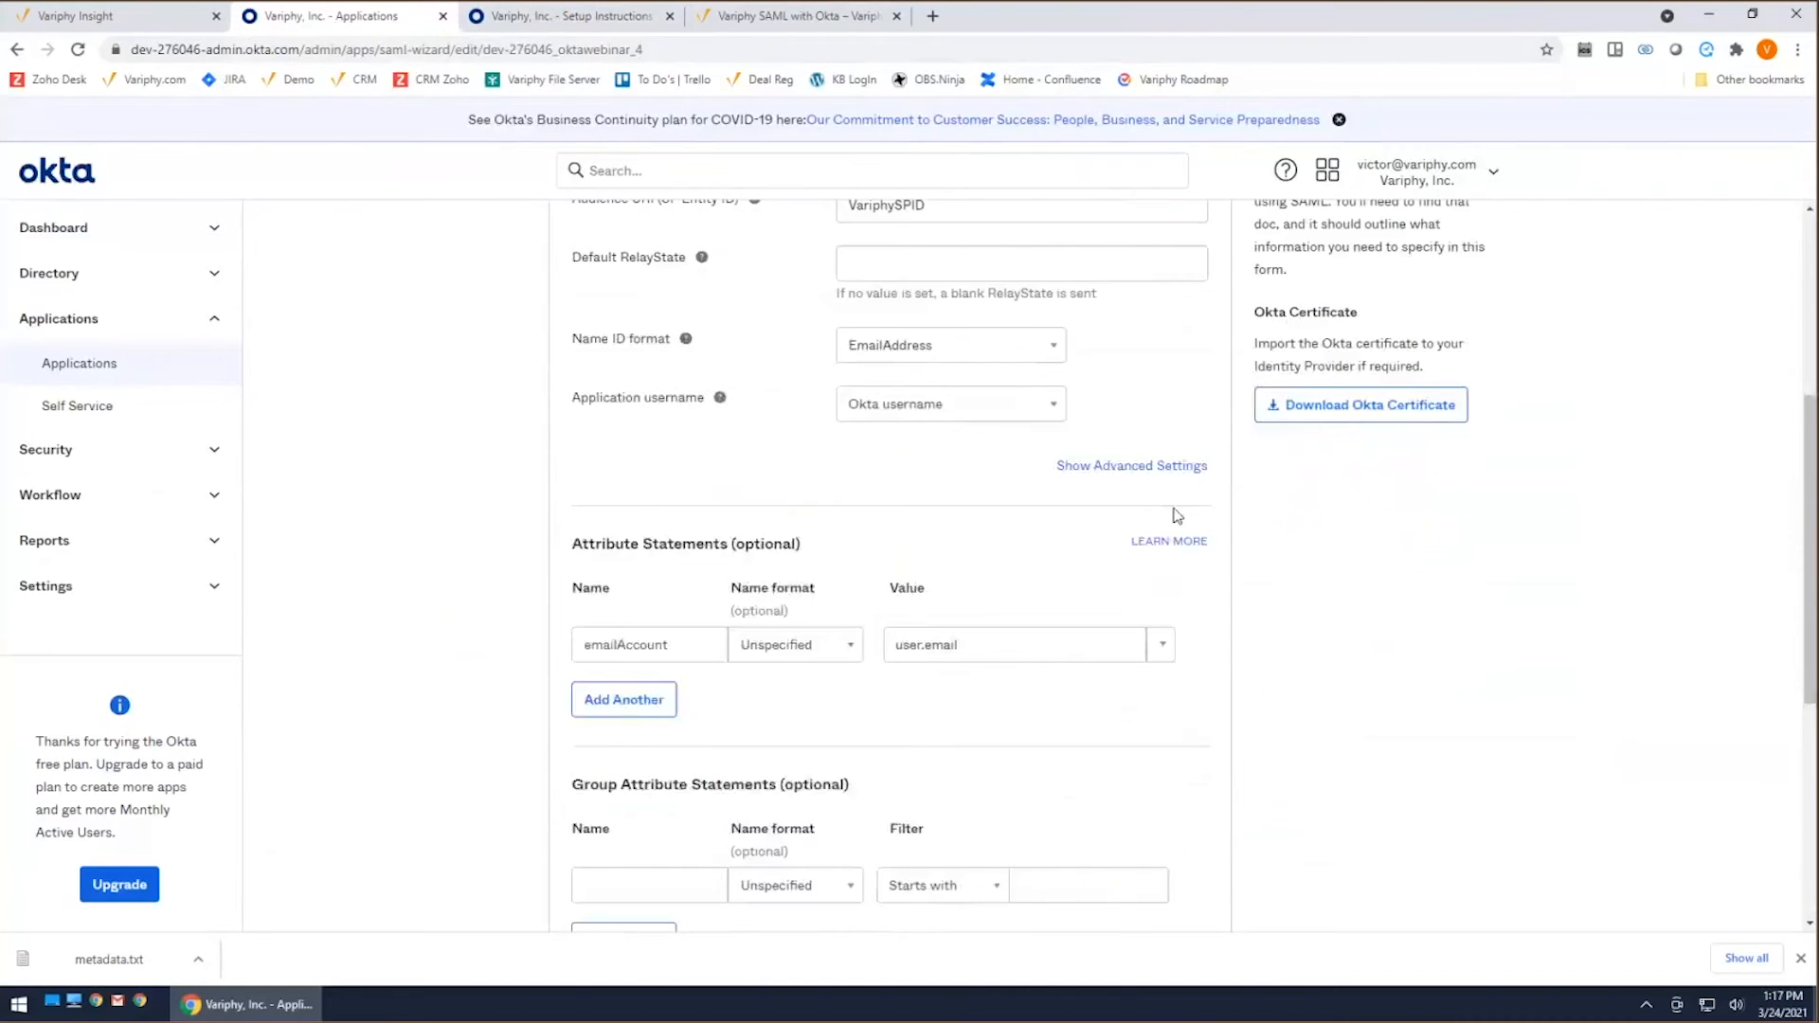
{"action": "left_click", "coordinate": [688, 784]}
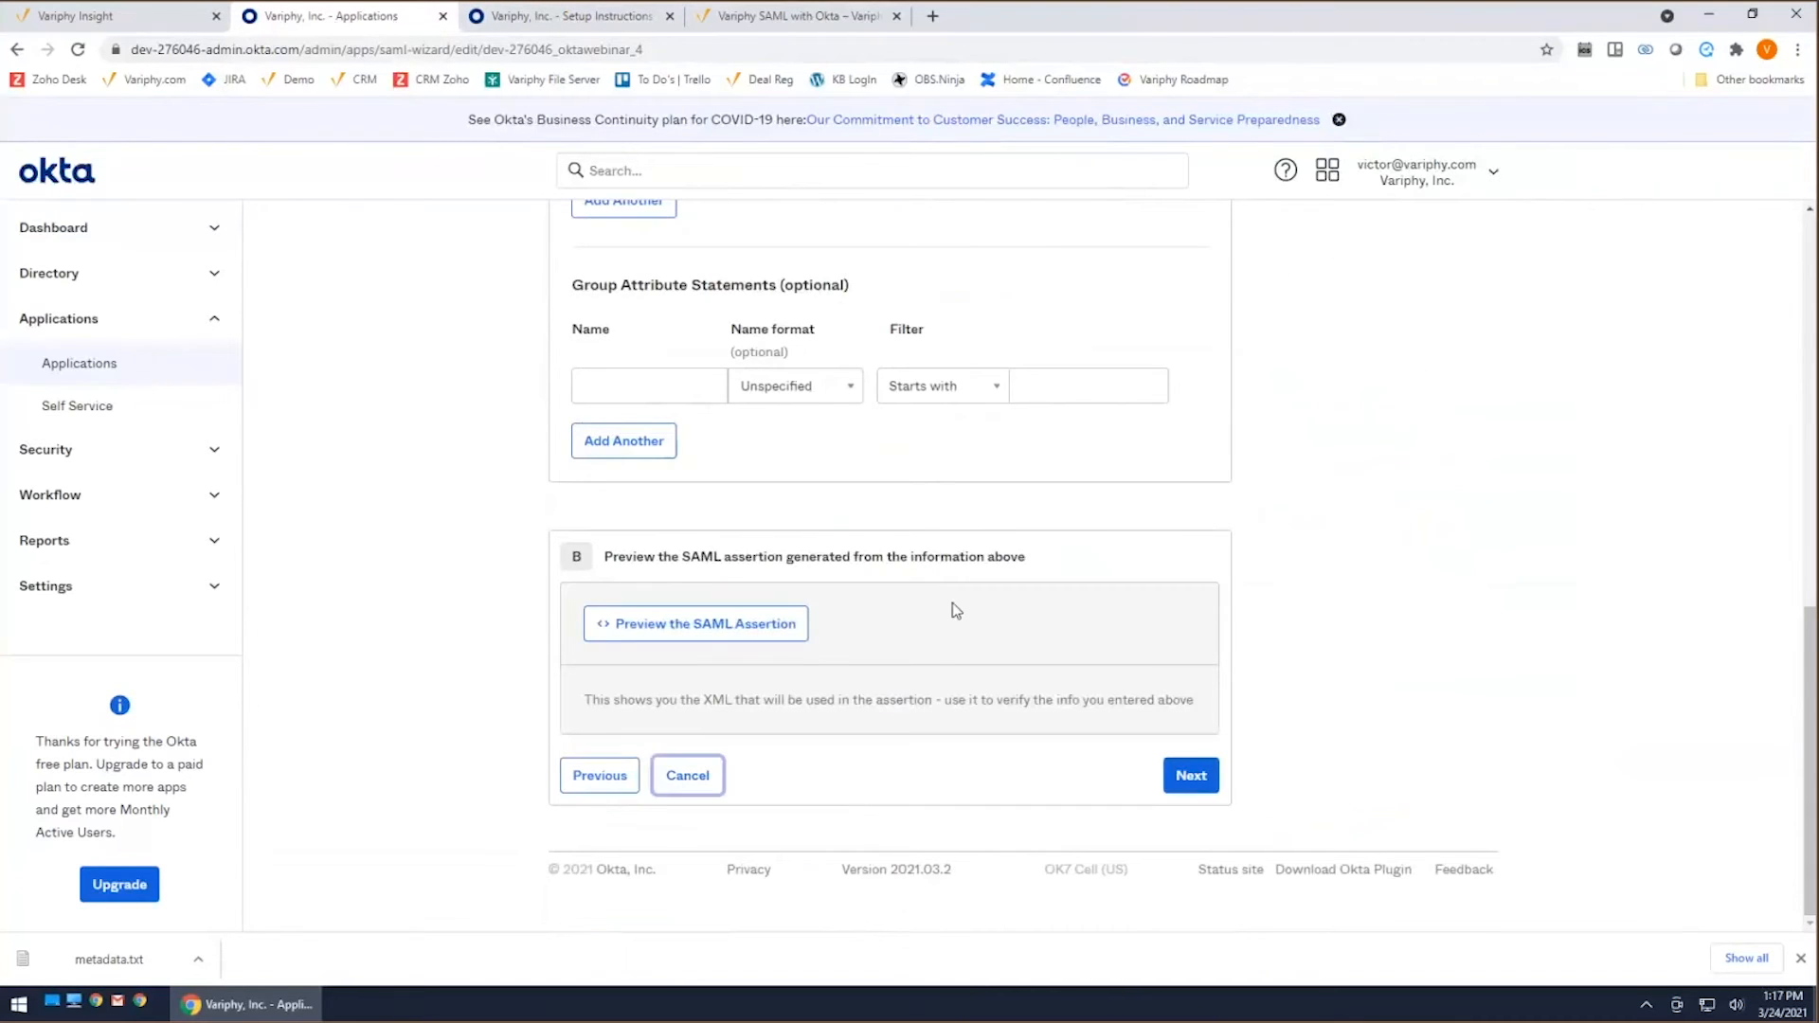
Step: Copy the attribute statement name emailAccount from OKTAWebinar's SAML settings into Variphy's Attribute Name for Username, replacing the existing entry
{"action": "left_click", "coordinate": [593, 380]}
{"action": "scroll", "coordinate": [1071, 532], "scroll_direction": "down", "scroll_amount": 1}
{"action": "scroll", "coordinate": [1061, 535], "scroll_direction": "down", "scroll_amount": 6}
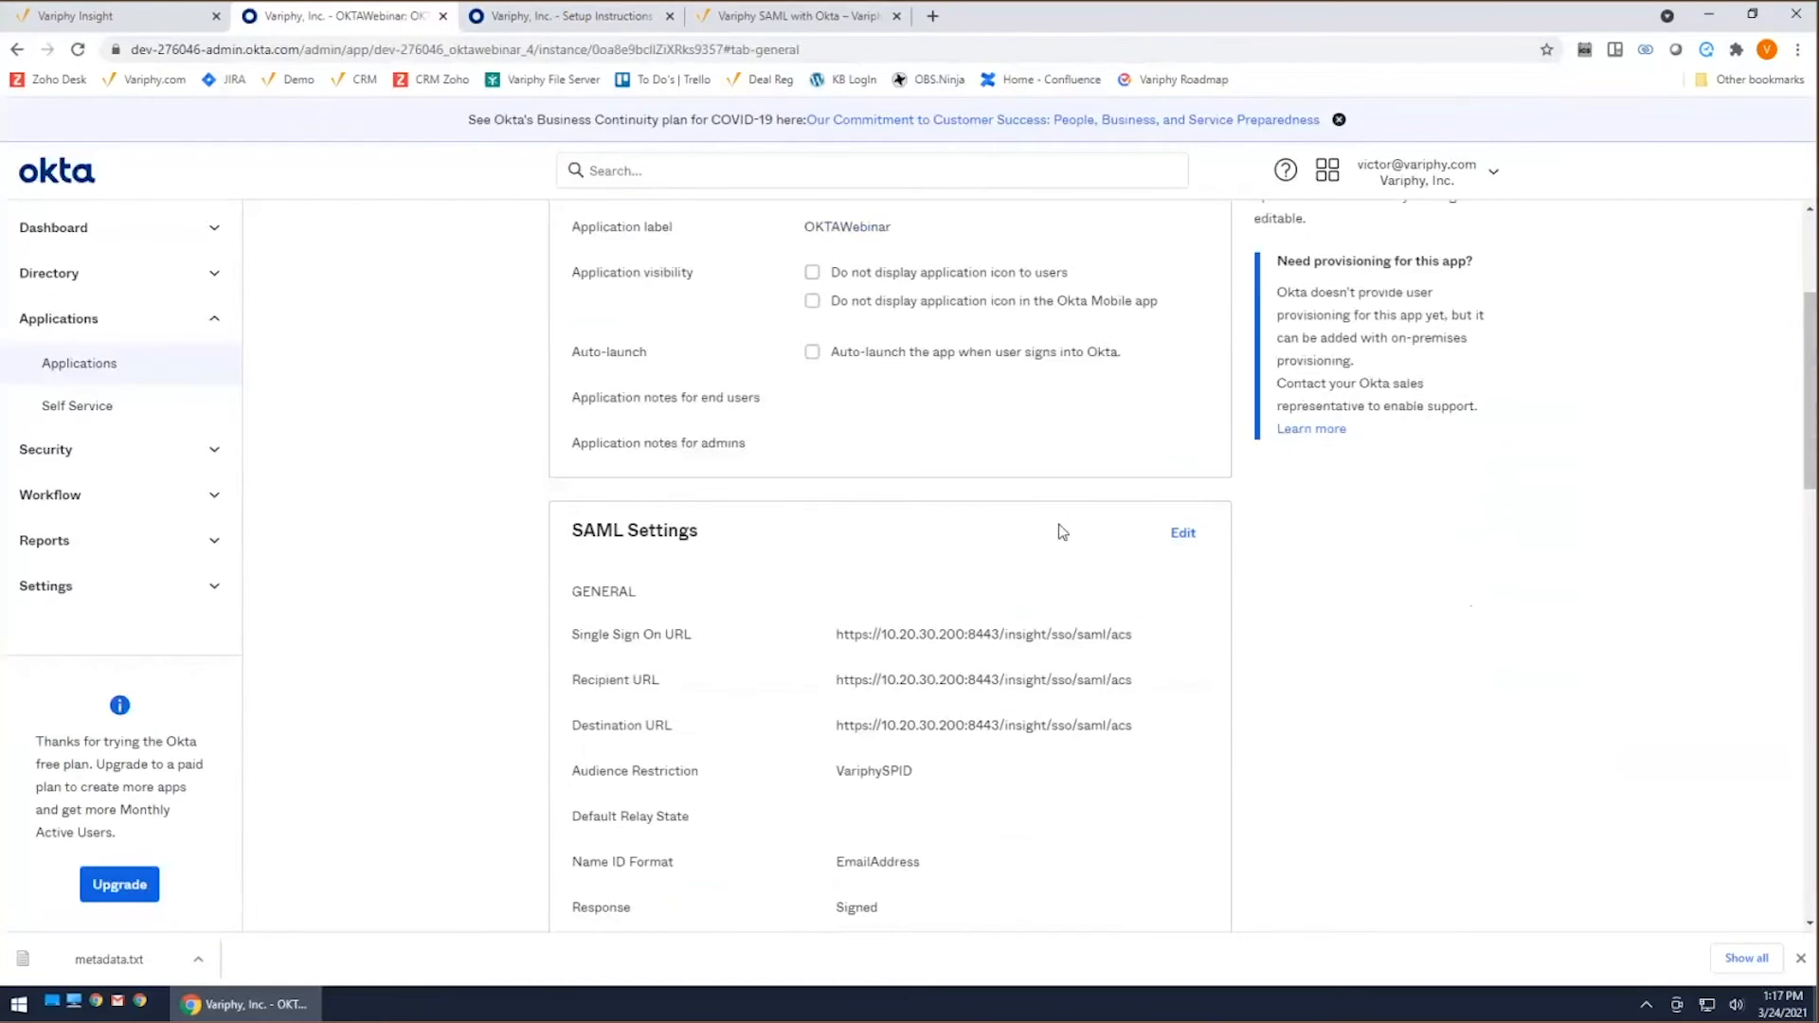
{"action": "scroll", "coordinate": [1057, 540], "scroll_direction": "down", "scroll_amount": 3}
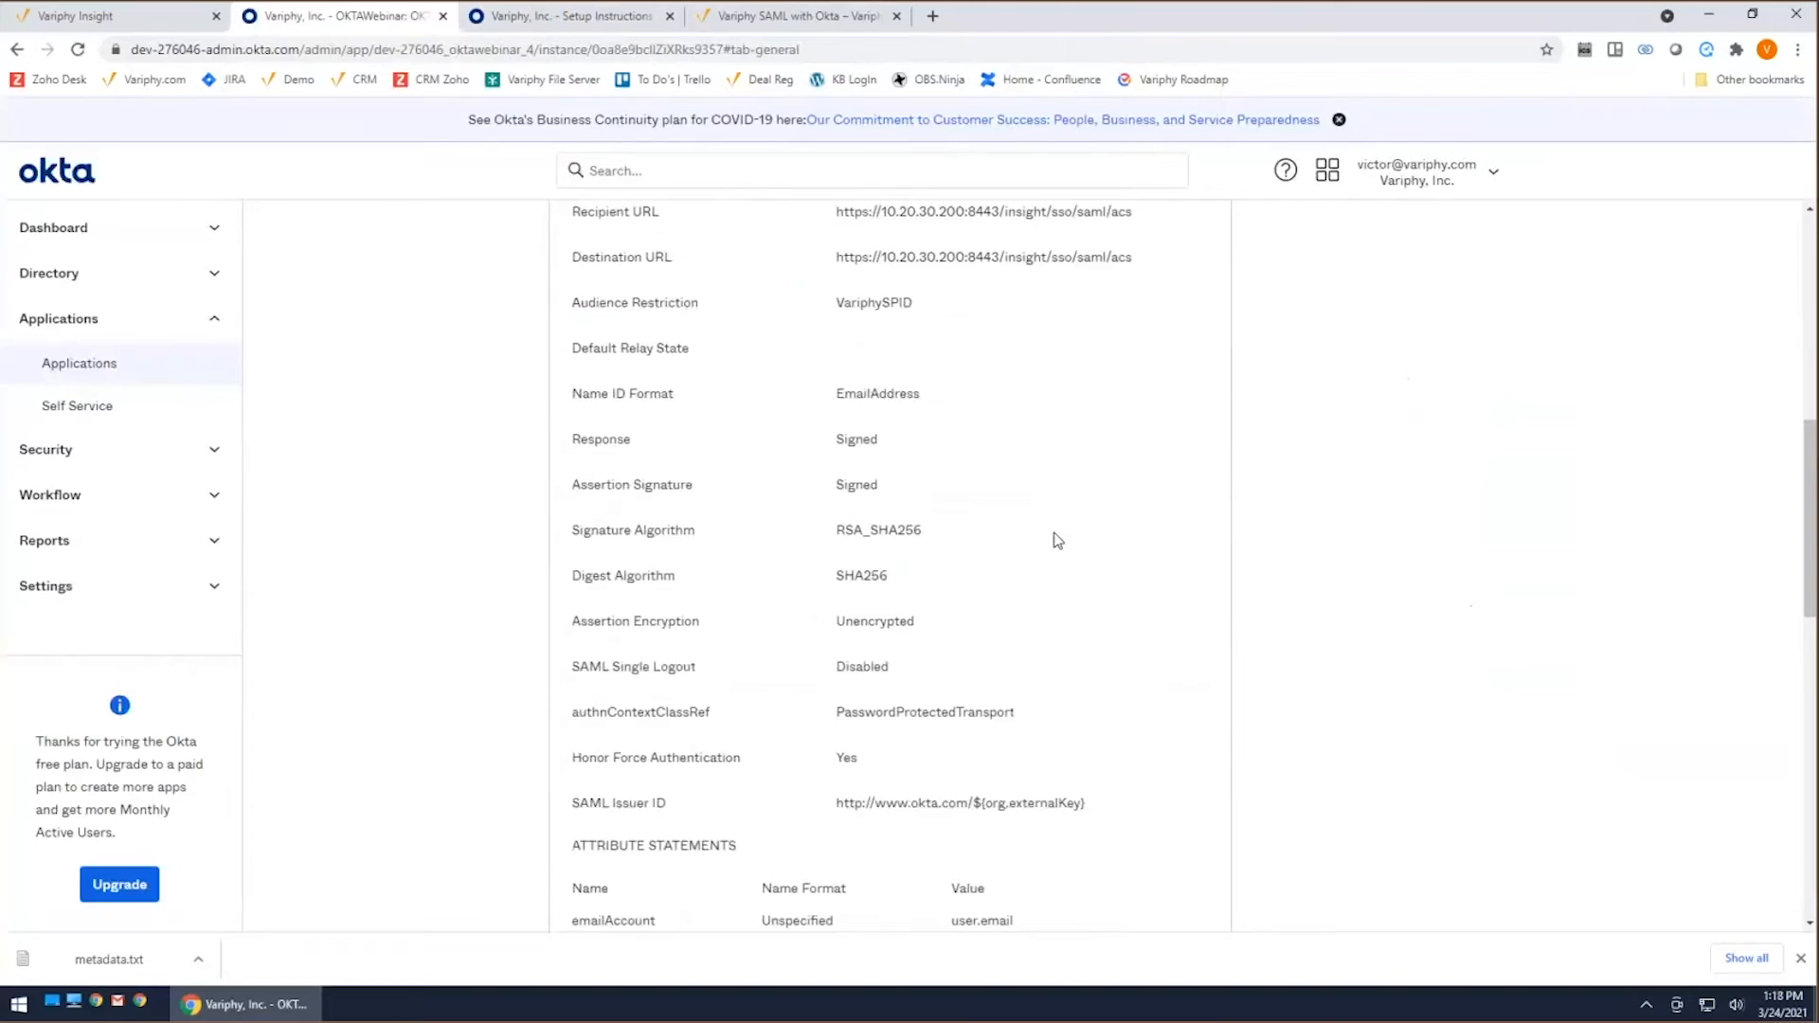
{"action": "scroll", "coordinate": [1032, 533], "scroll_direction": "down", "scroll_amount": 1}
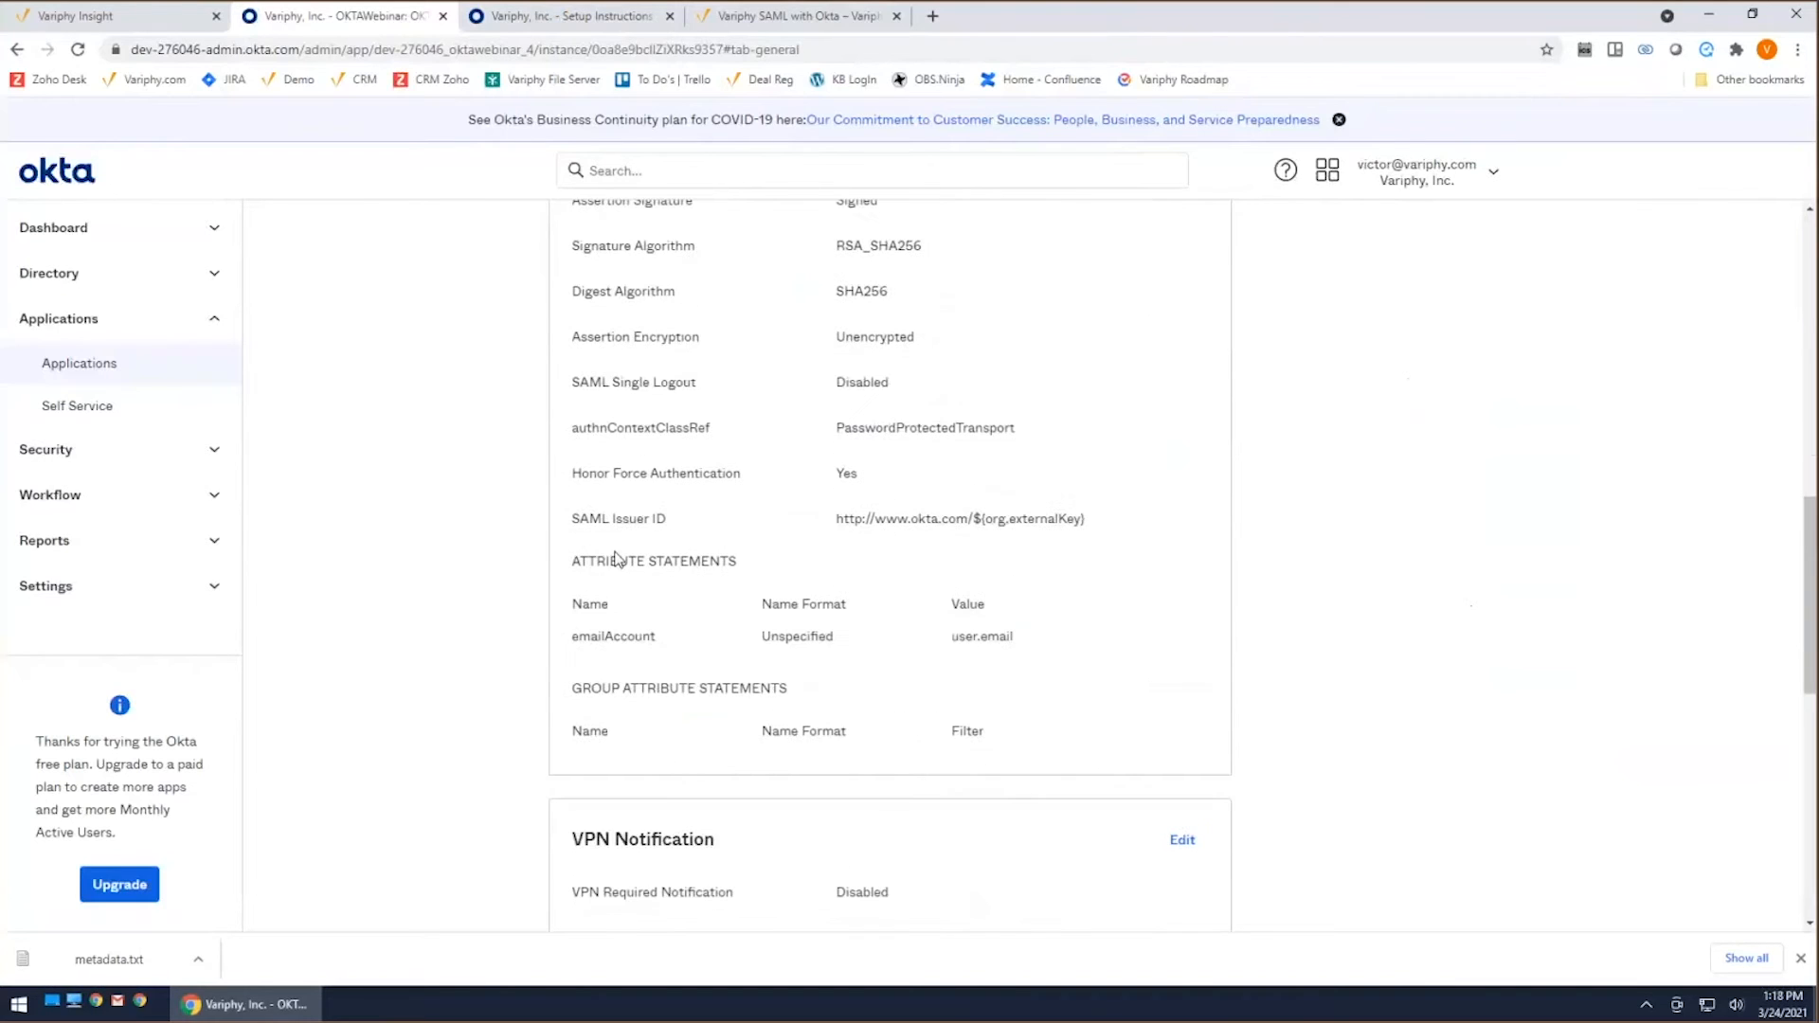
{"action": "left_click_drag", "start_coordinate": [571, 561], "coordinate": [740, 562]}
{"action": "left_click_drag", "start_coordinate": [573, 637], "coordinate": [657, 638]}
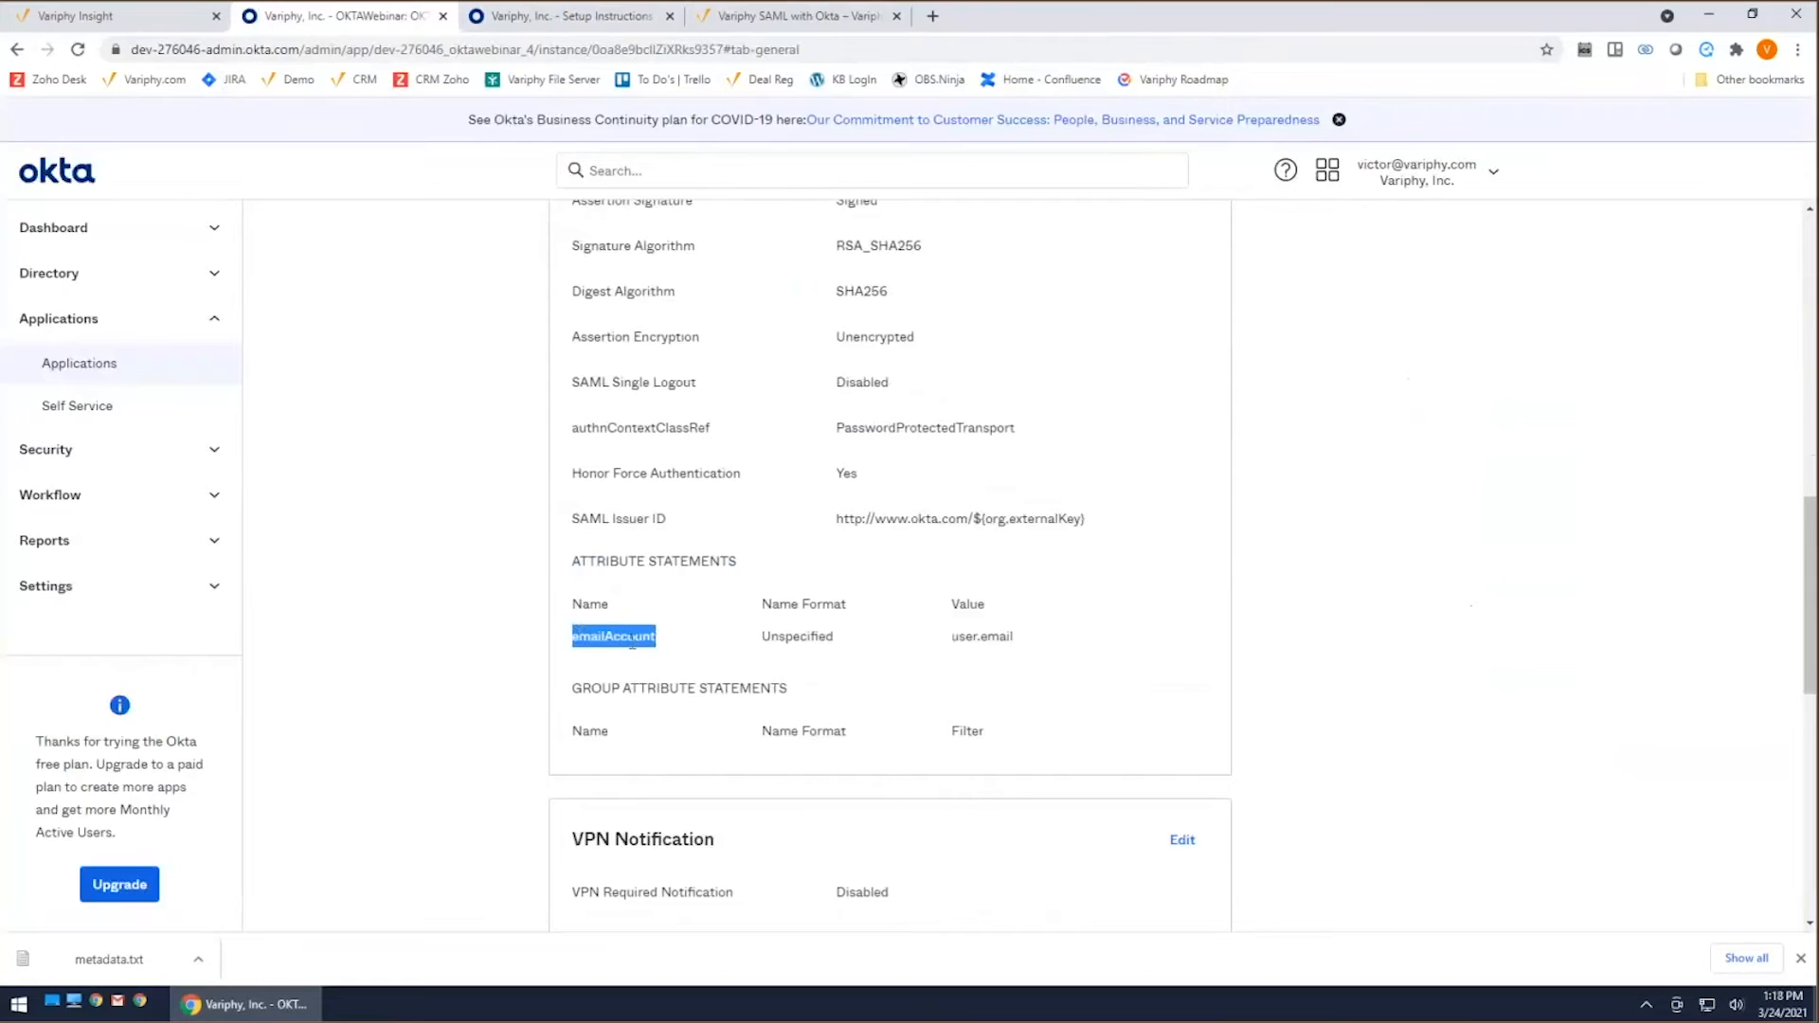
{"action": "right_click", "coordinate": [632, 641]}
{"action": "left_click", "coordinate": [668, 655]}
{"action": "left_click", "coordinate": [123, 16]}
{"action": "double_click", "coordinate": [502, 576]}
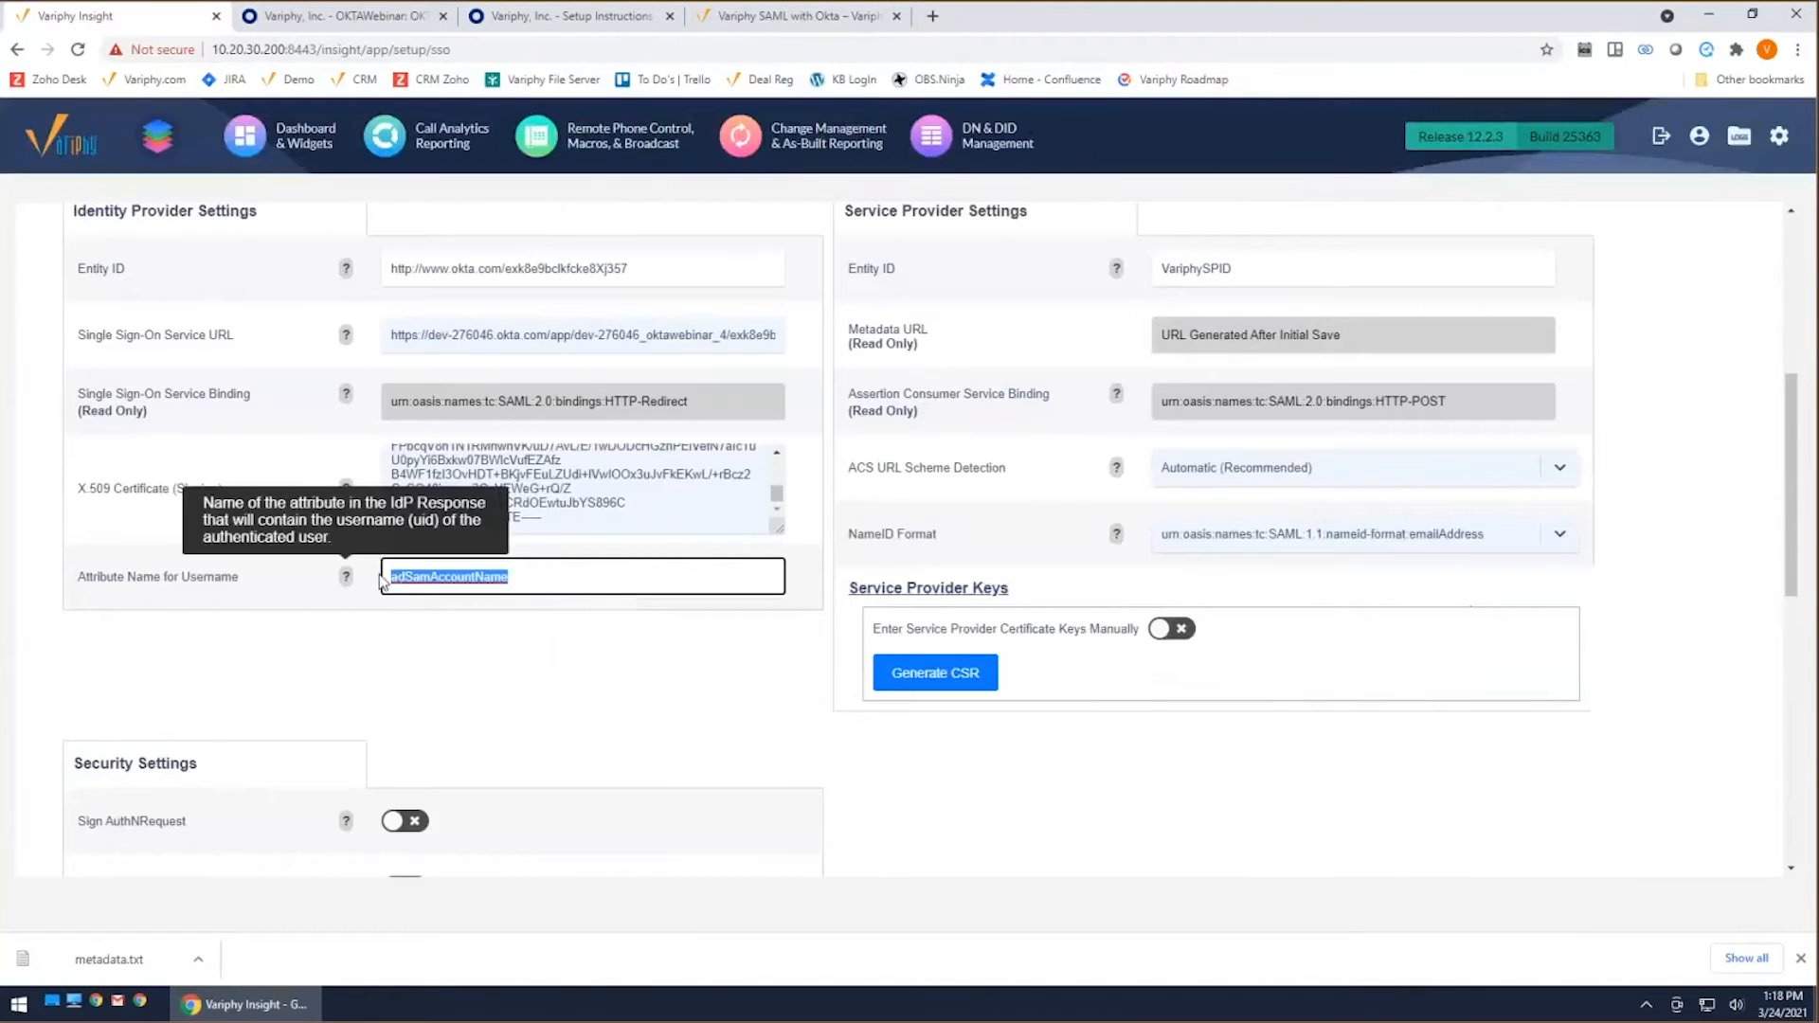
{"action": "key", "text": "ctrl+v"}
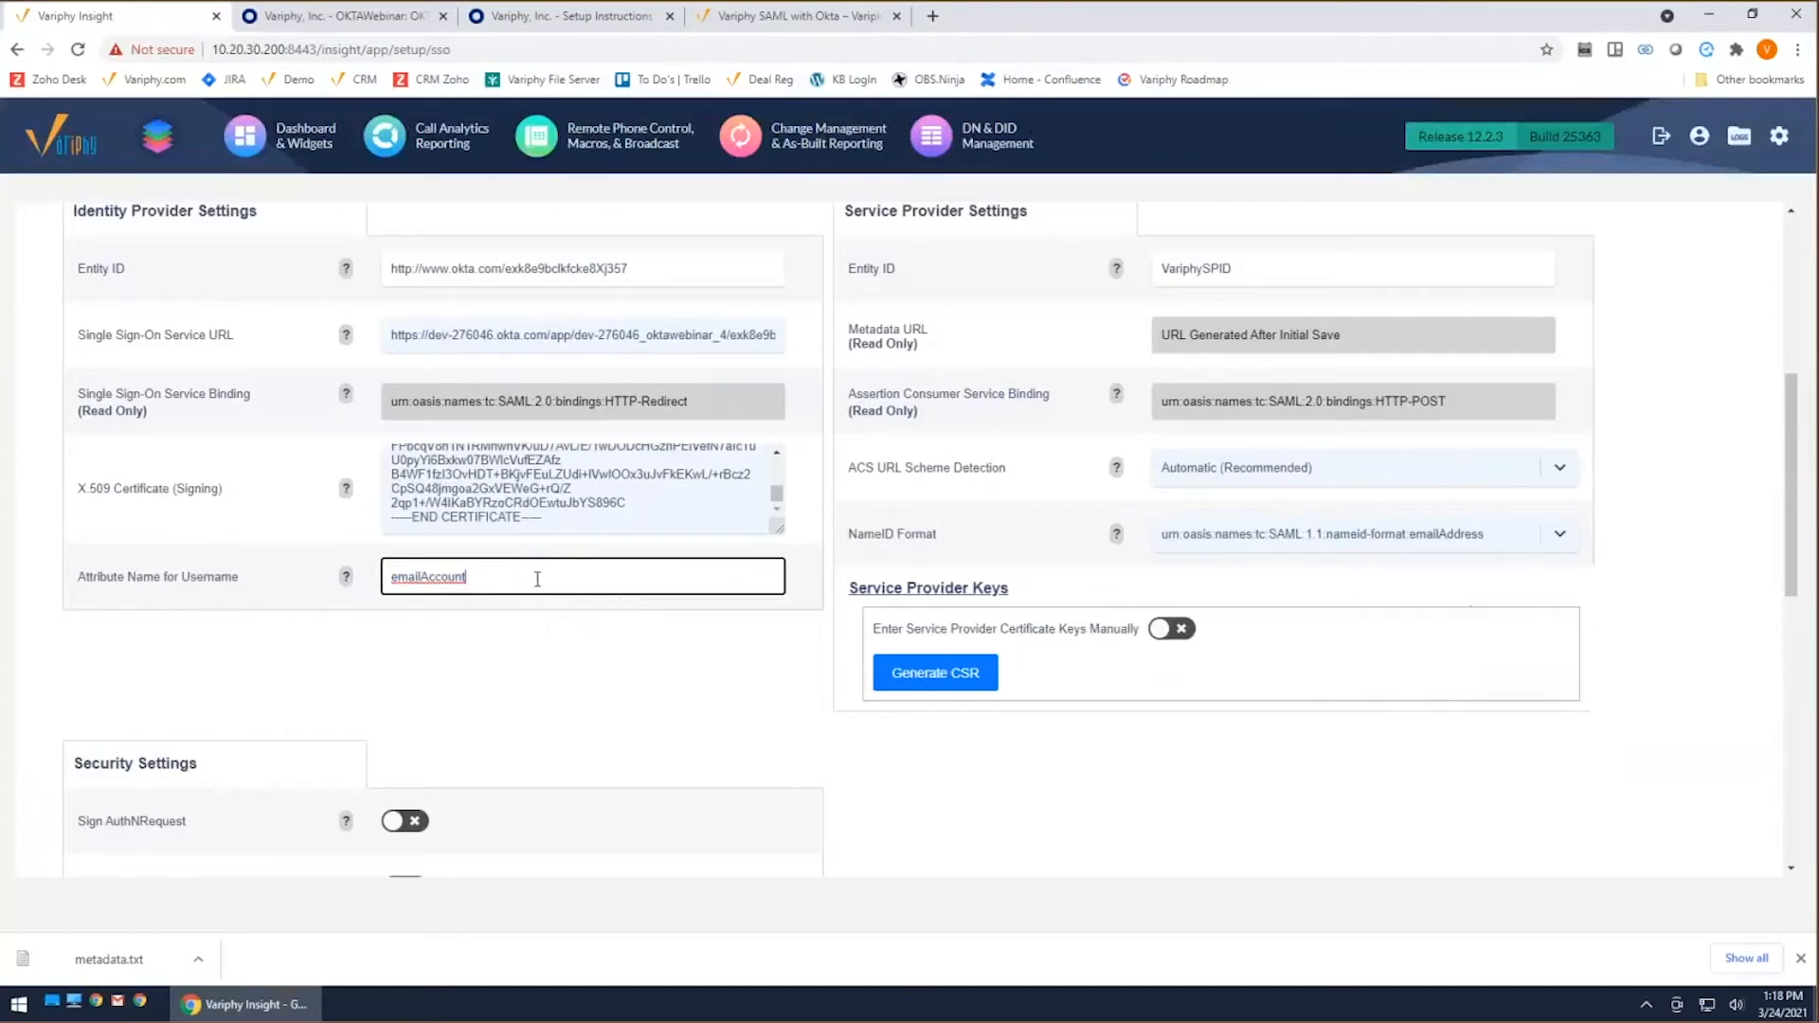
Step: Review and save the OKTA SAML configuration, and activate it in Variphy's Single Sign-On Configurations
{"action": "scroll", "coordinate": [540, 580], "scroll_direction": "up", "scroll_amount": 1}
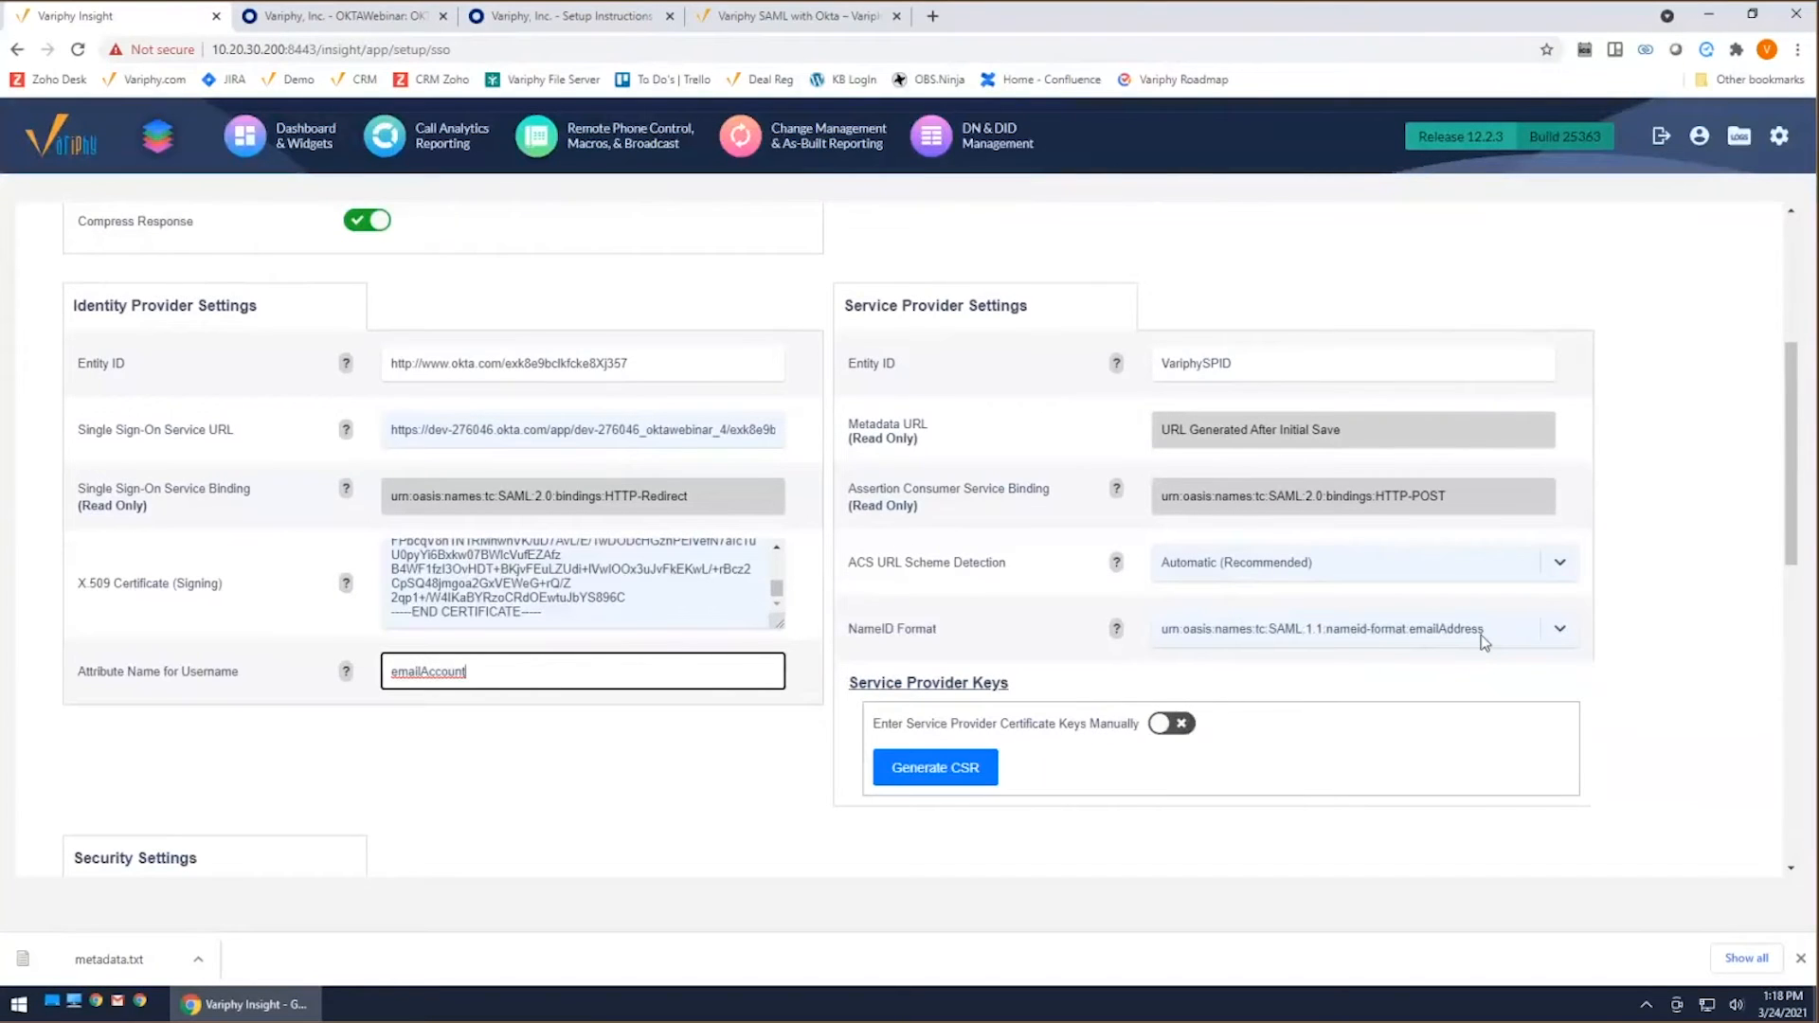
{"action": "scroll", "coordinate": [1485, 642], "scroll_direction": "up", "scroll_amount": 2}
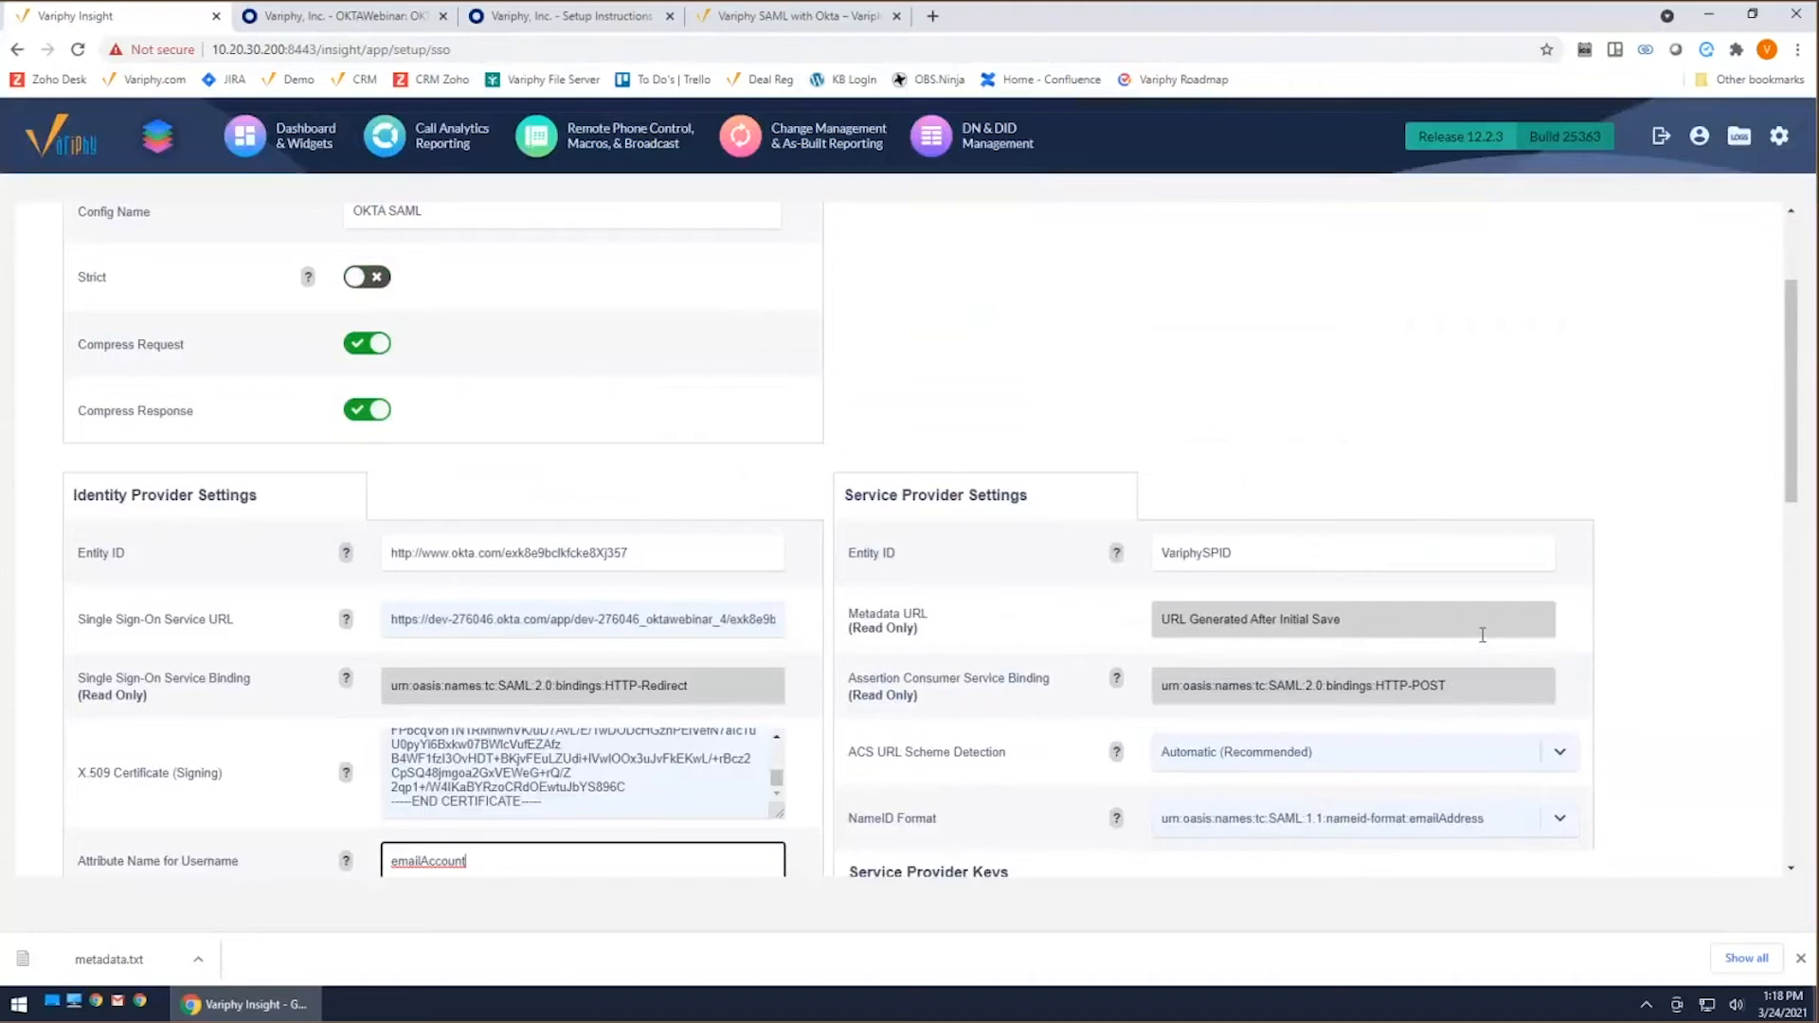
{"action": "scroll", "coordinate": [1483, 635], "scroll_direction": "down", "scroll_amount": 10}
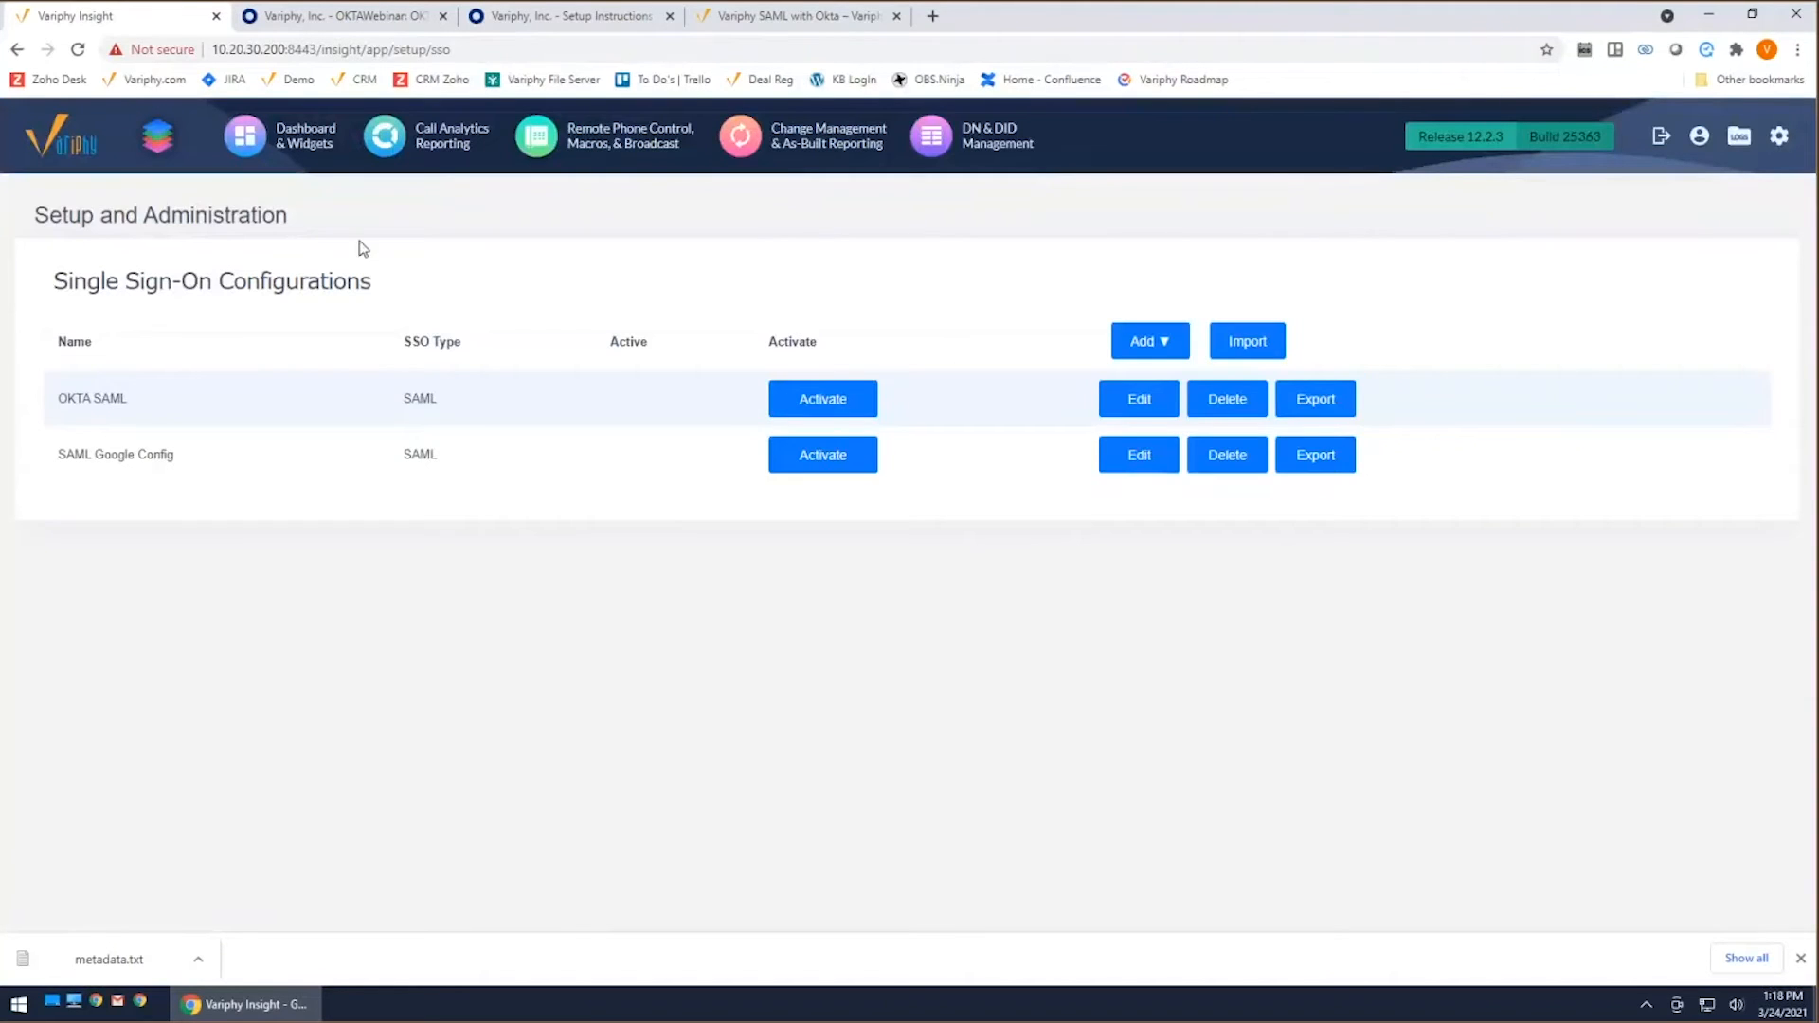
{"action": "left_click", "coordinate": [833, 407]}
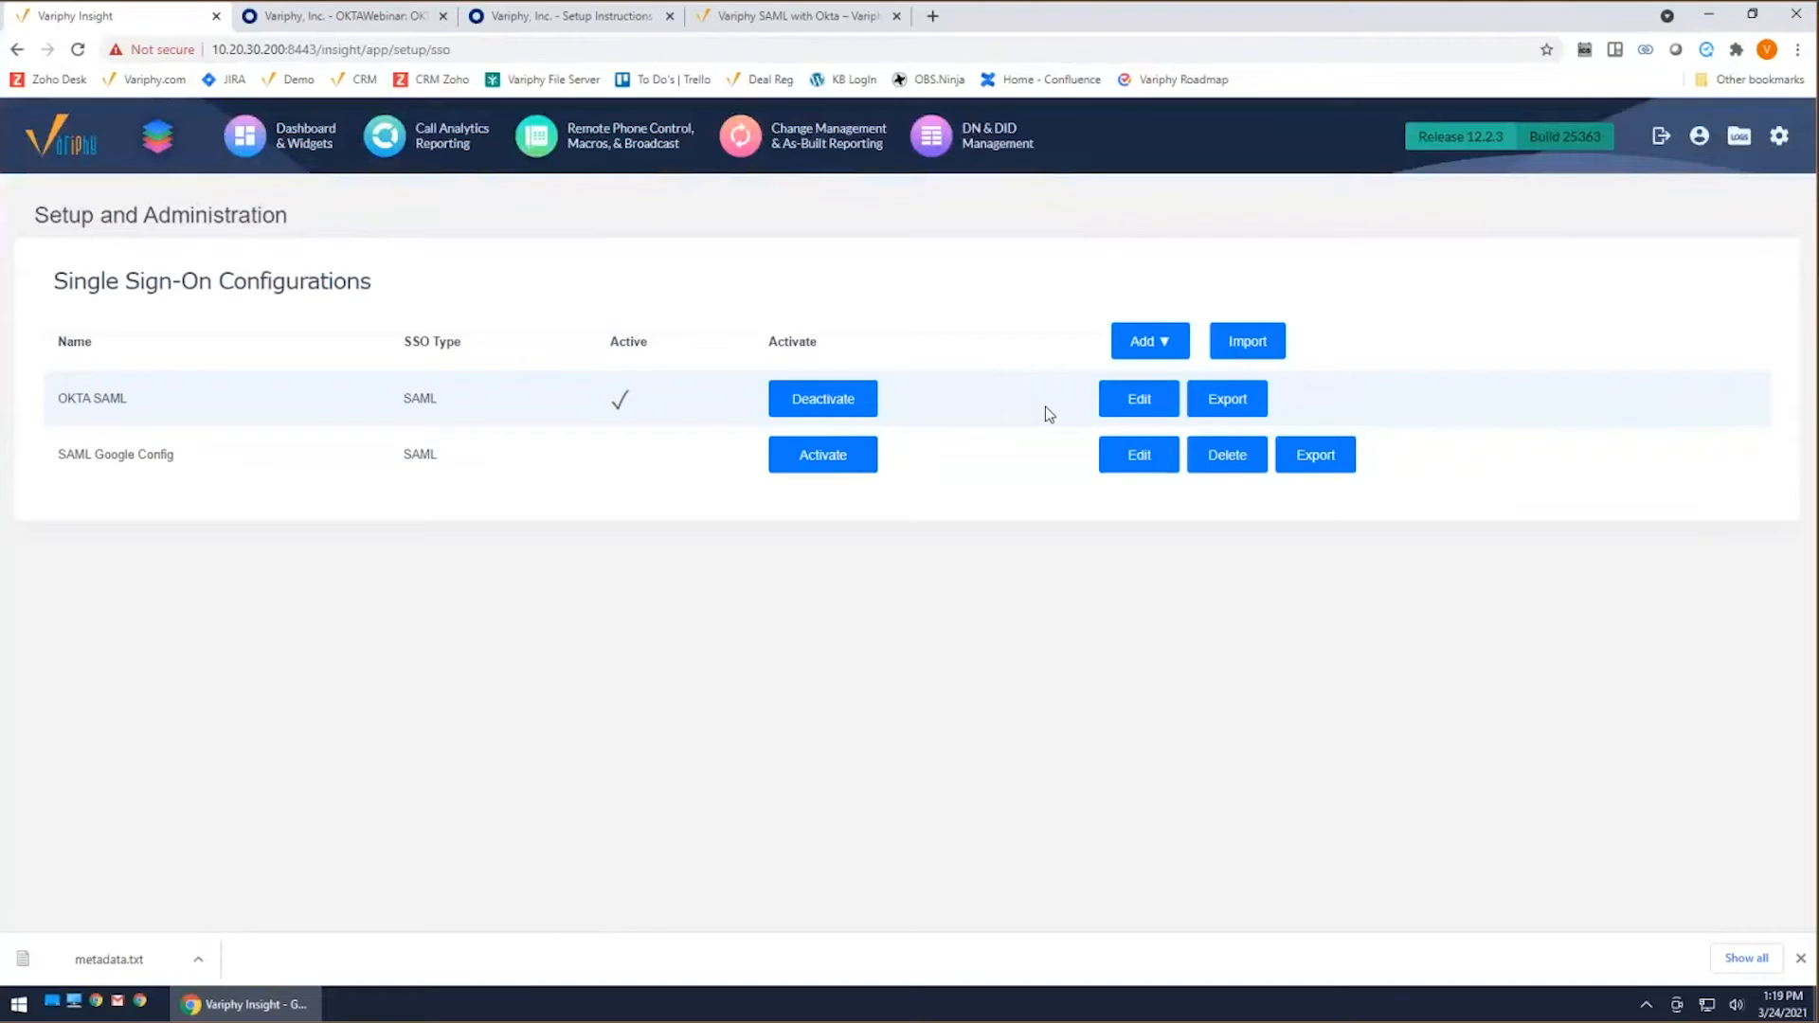
Step: Create a new user account in Variphy's User Accounts & Groups, entering the user's e-mail address as its username
{"action": "mouse_move", "coordinate": [1778, 141]}
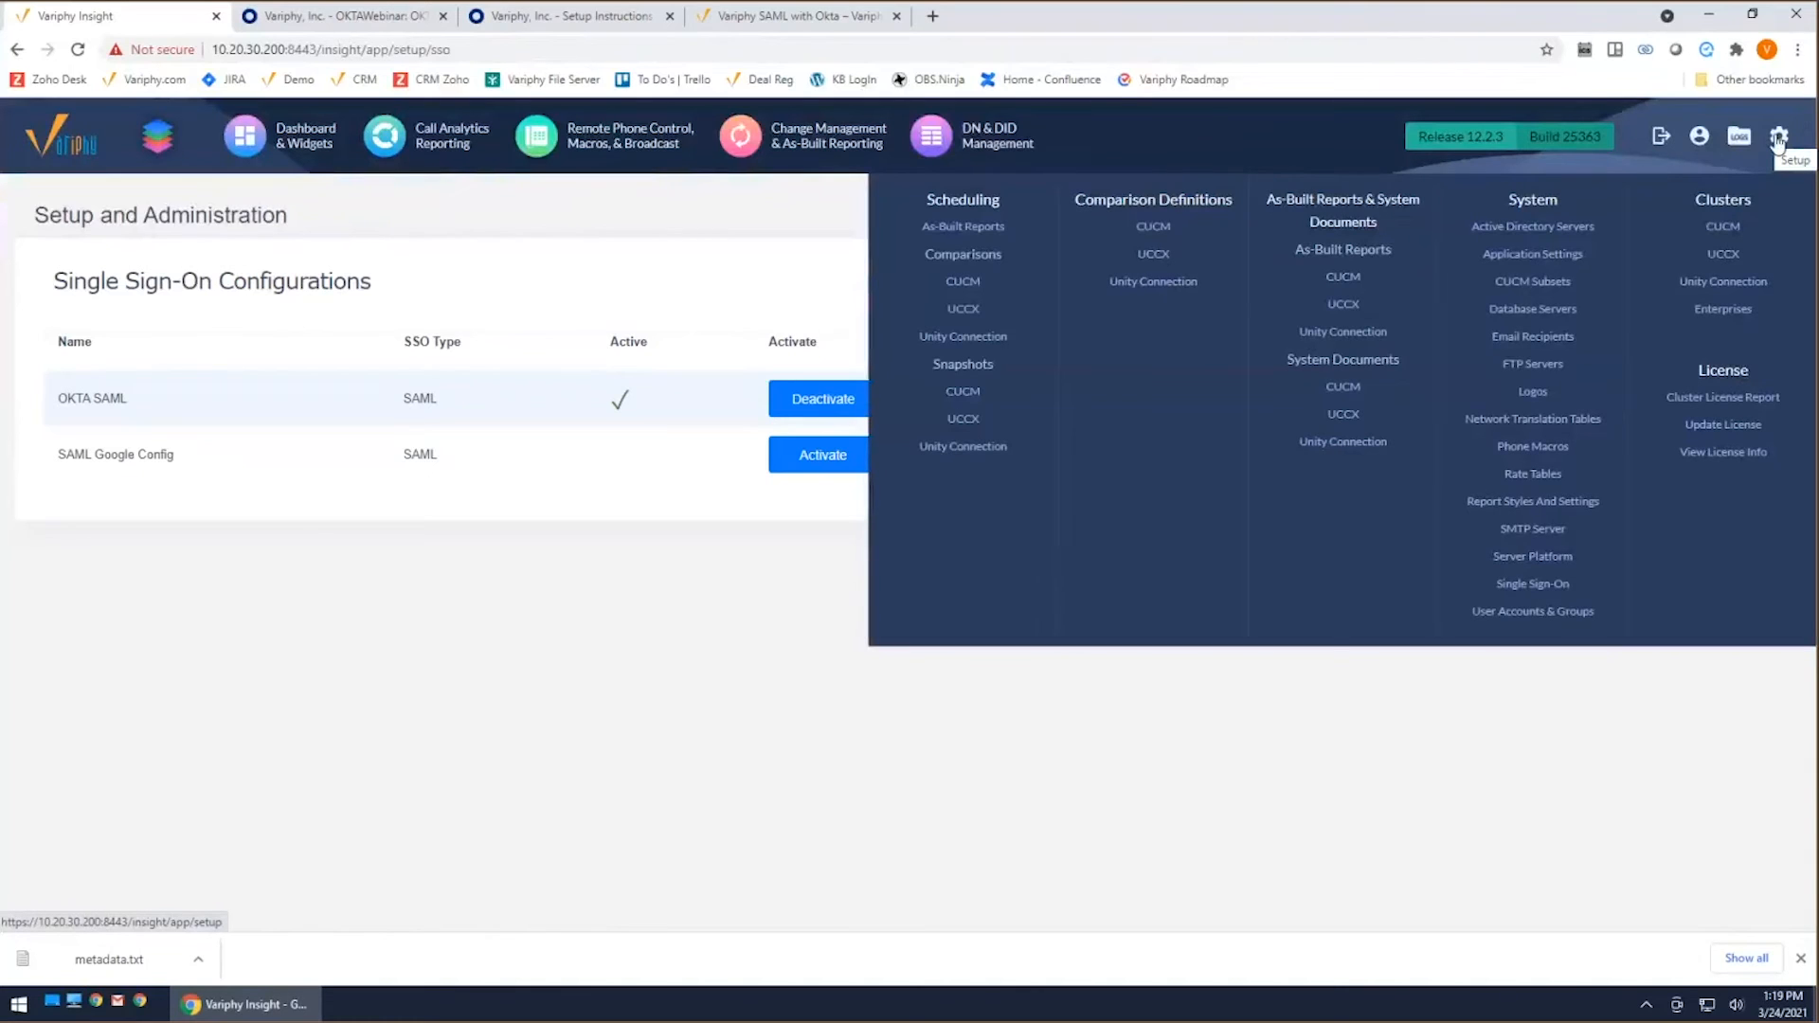
{"action": "left_click", "coordinate": [1522, 614]}
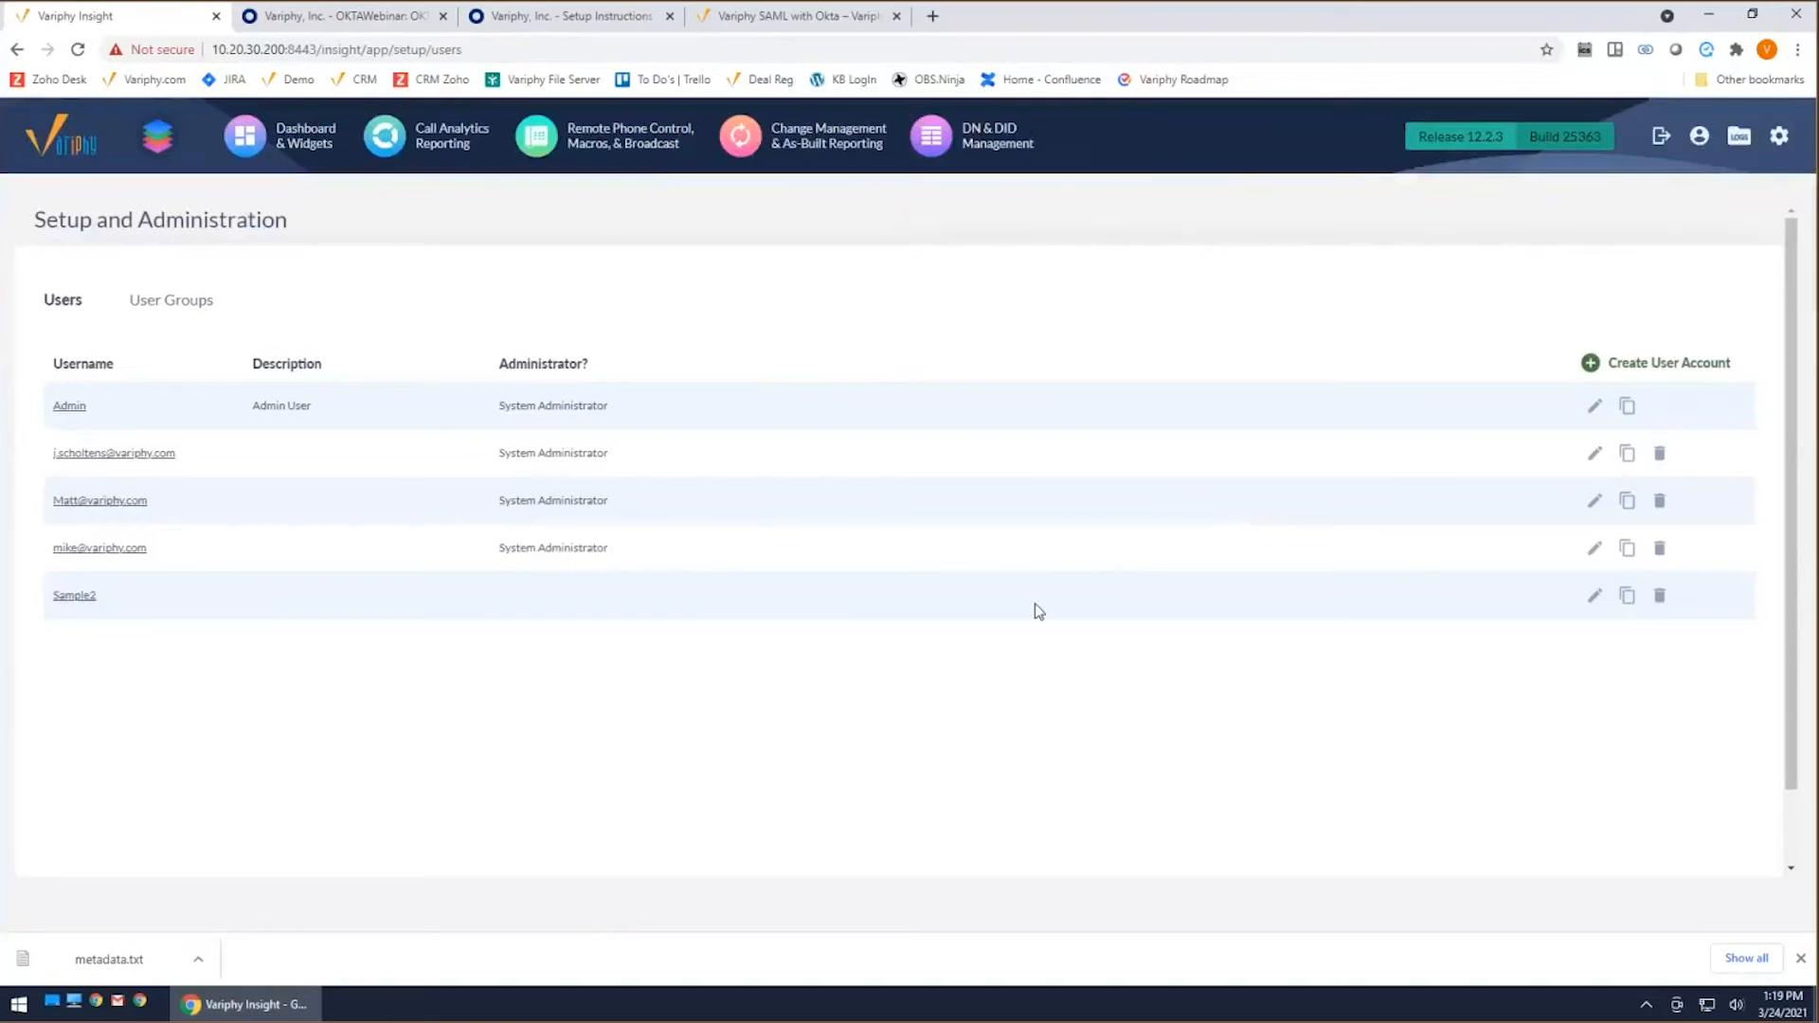
{"action": "left_click", "coordinate": [1637, 370]}
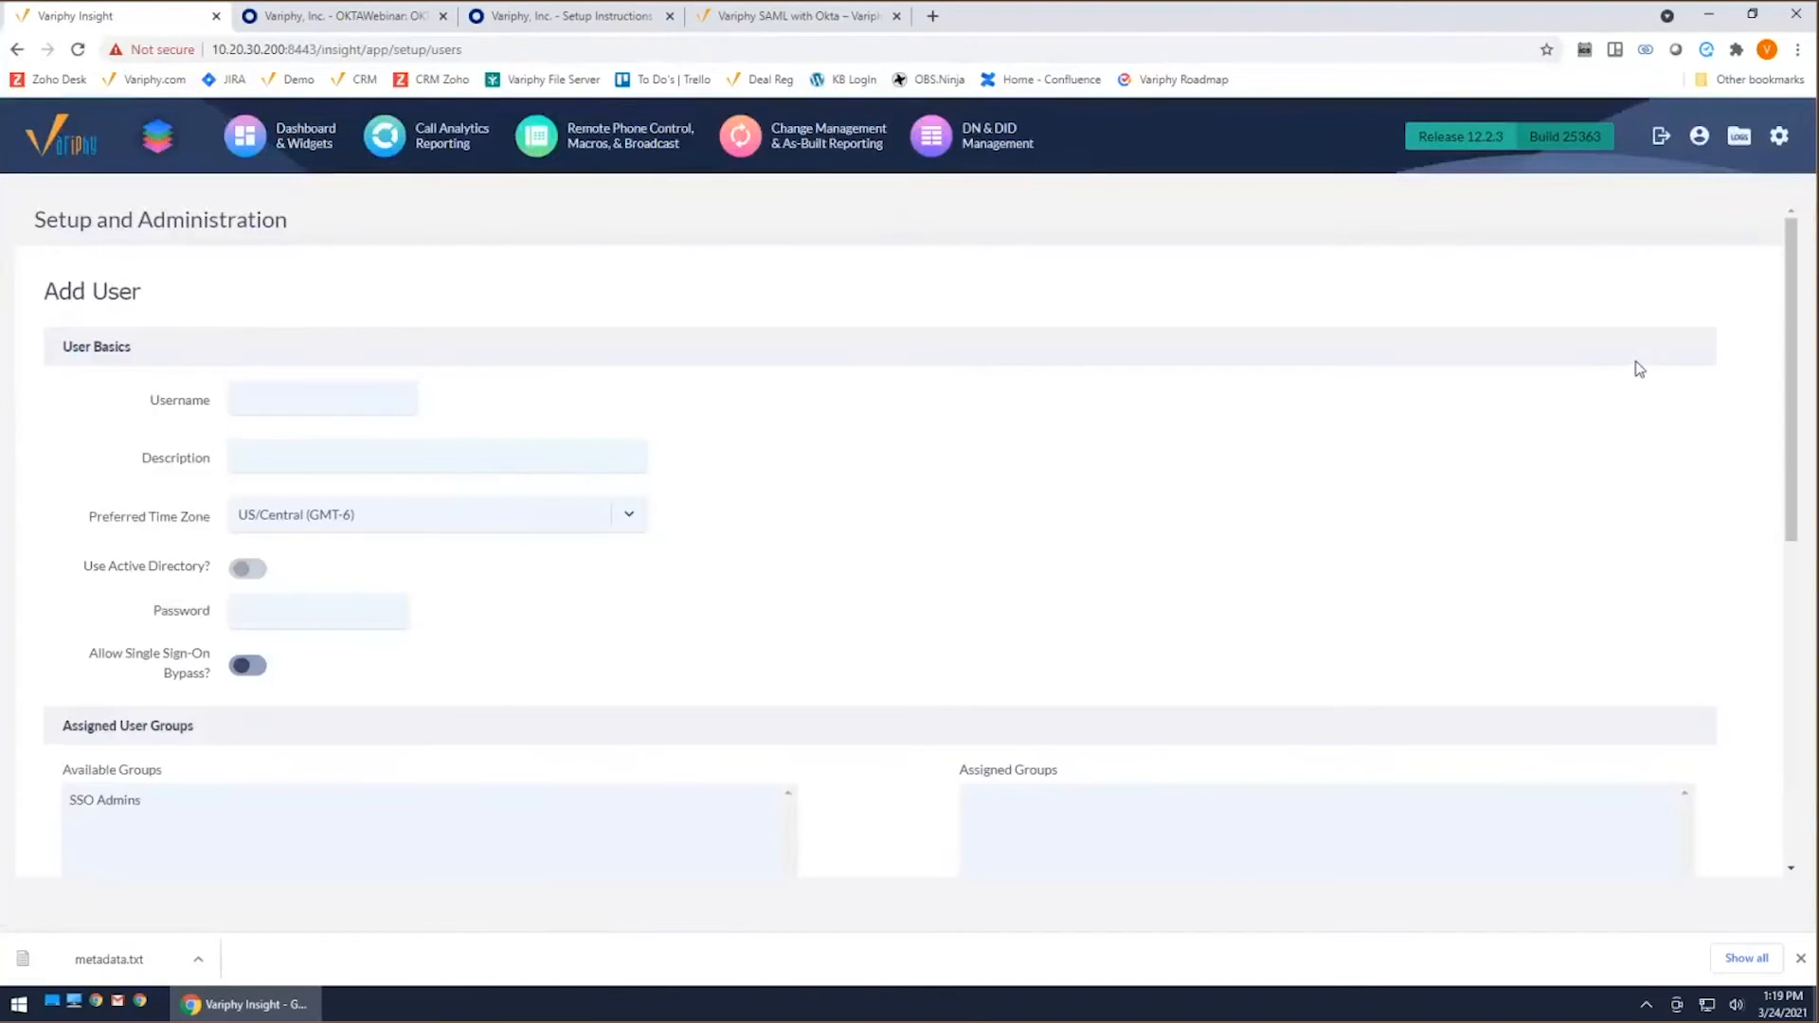
{"action": "left_click", "coordinate": [374, 391]}
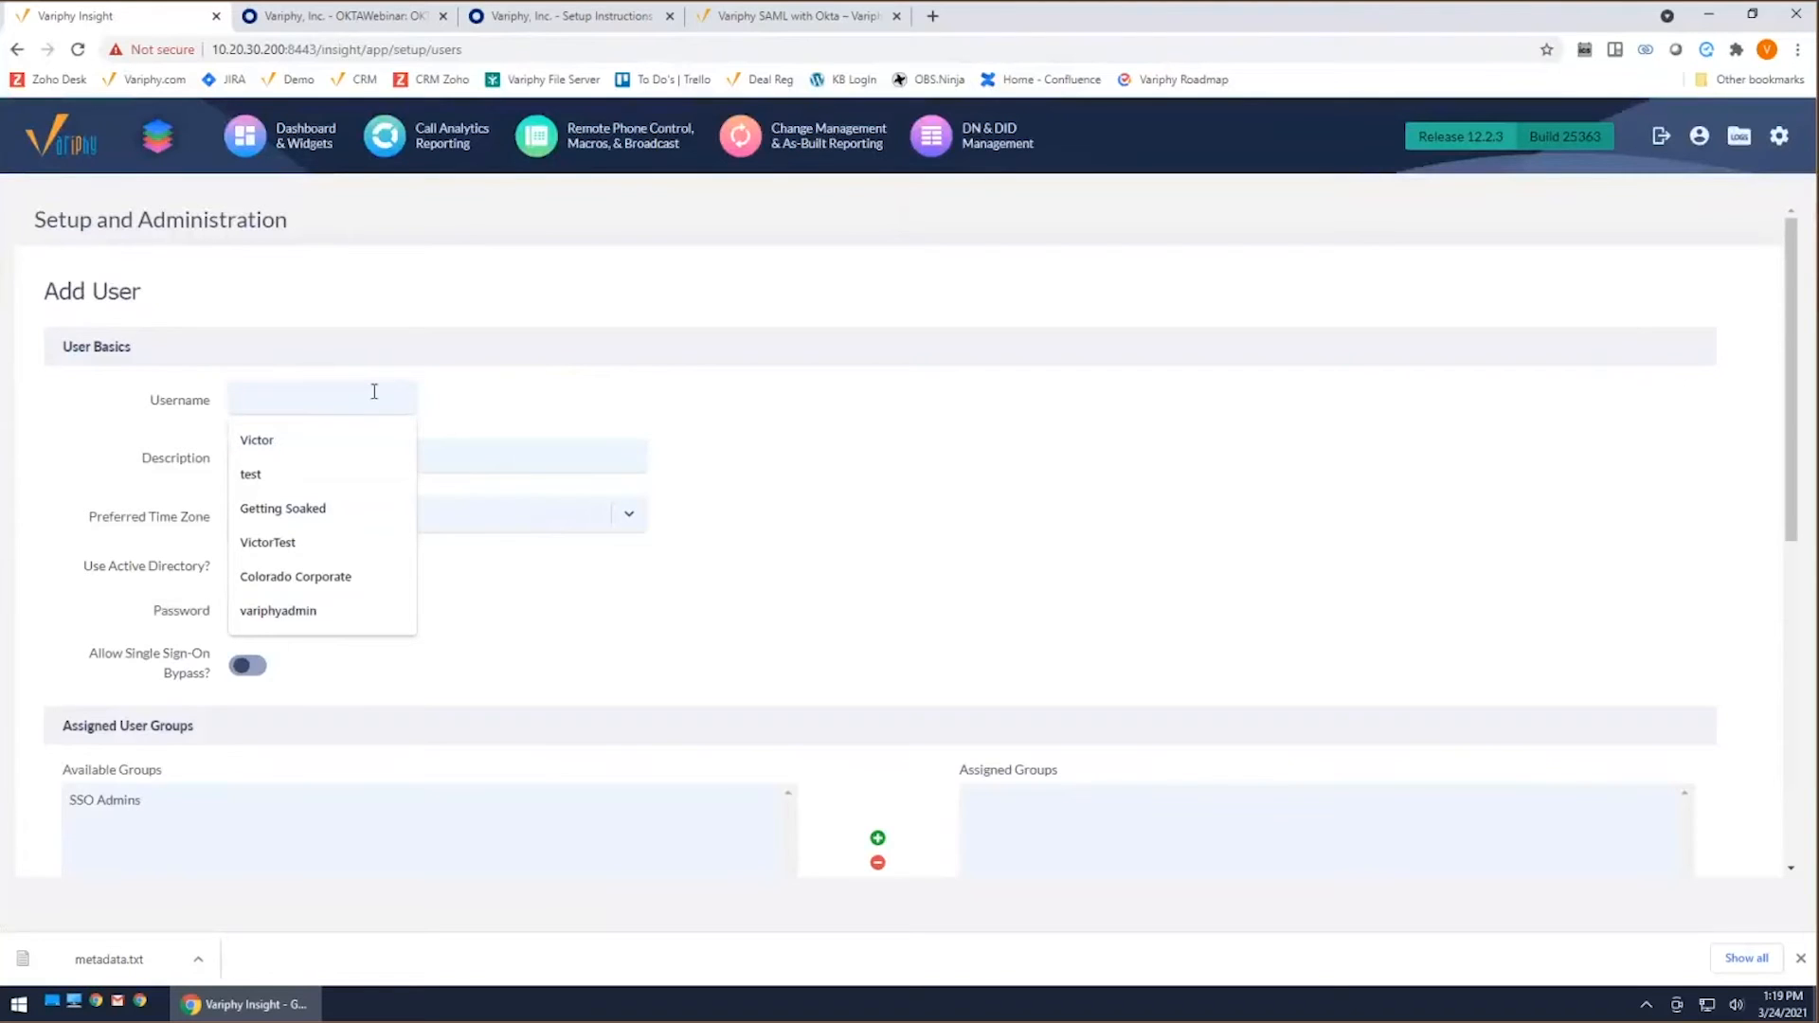
{"action": "type", "text": "victor@"}
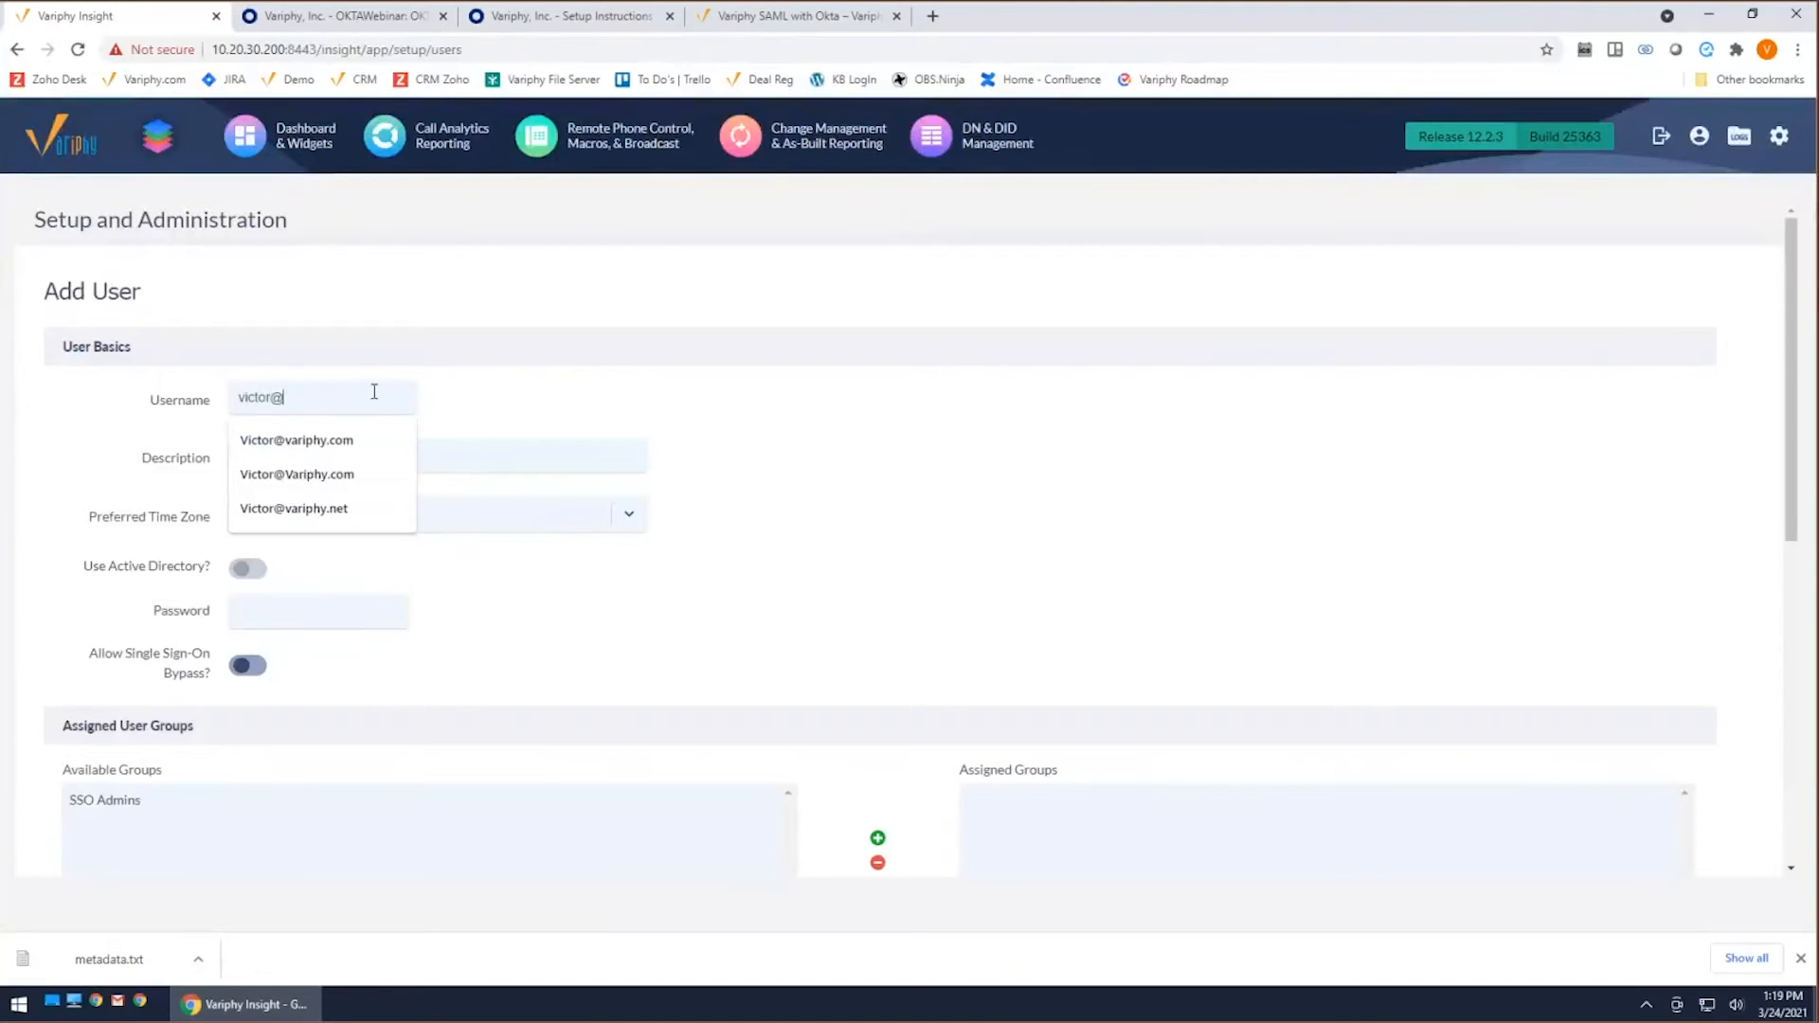
{"action": "left_click", "coordinate": [296, 440]}
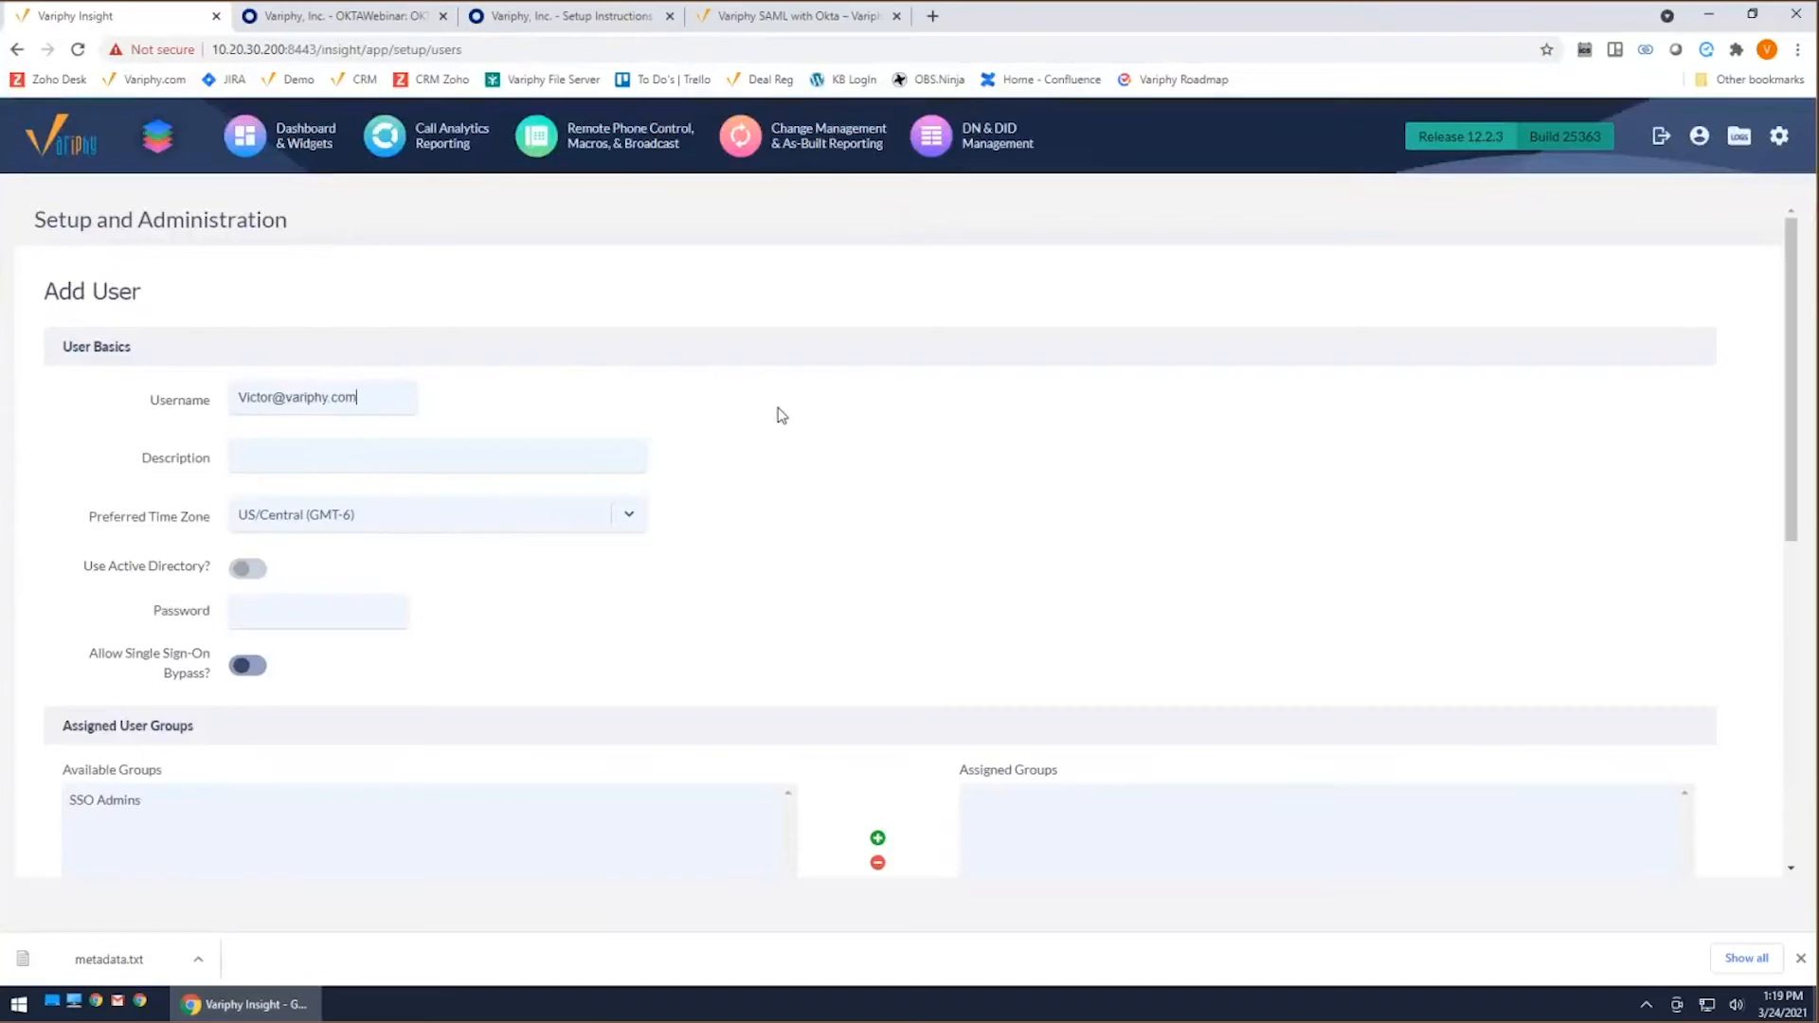
Step: Inspect the new user's password settings by turning Allow Single Sign-On Bypass on and back off
{"action": "mouse_move", "coordinate": [275, 613]}
{"action": "mouse_move", "coordinate": [356, 611]}
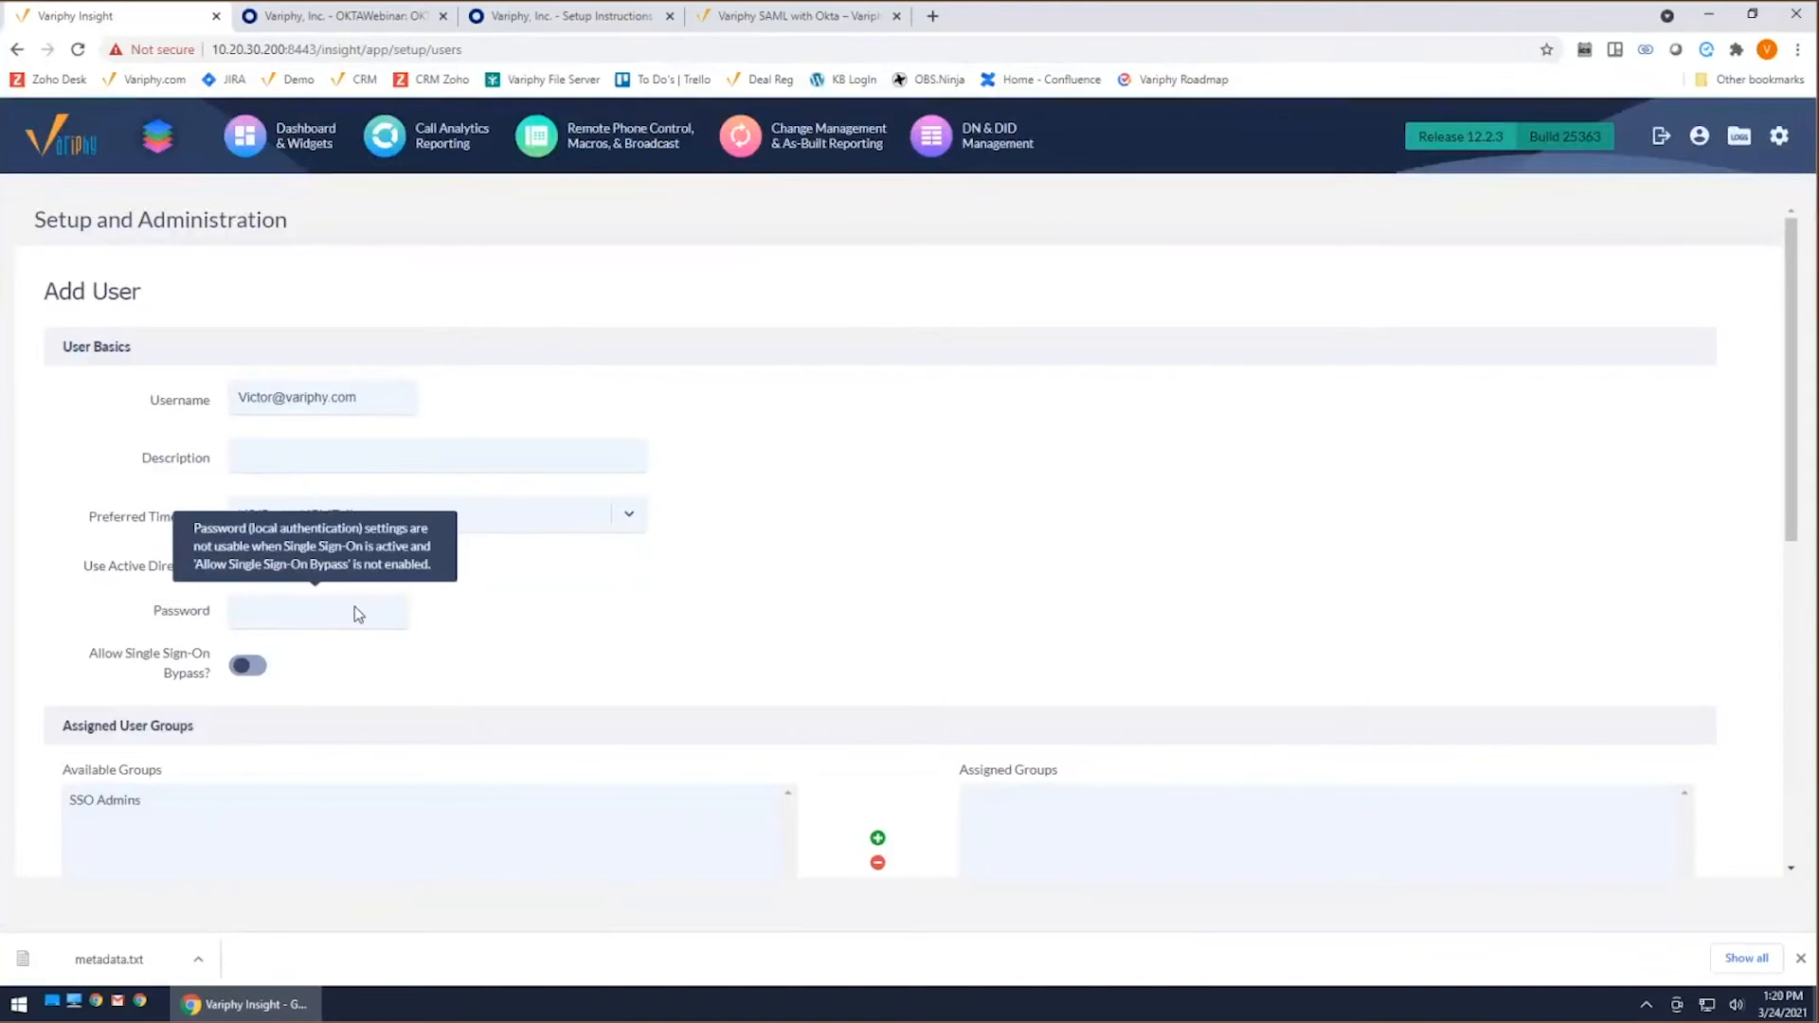
{"action": "left_click", "coordinate": [247, 665]}
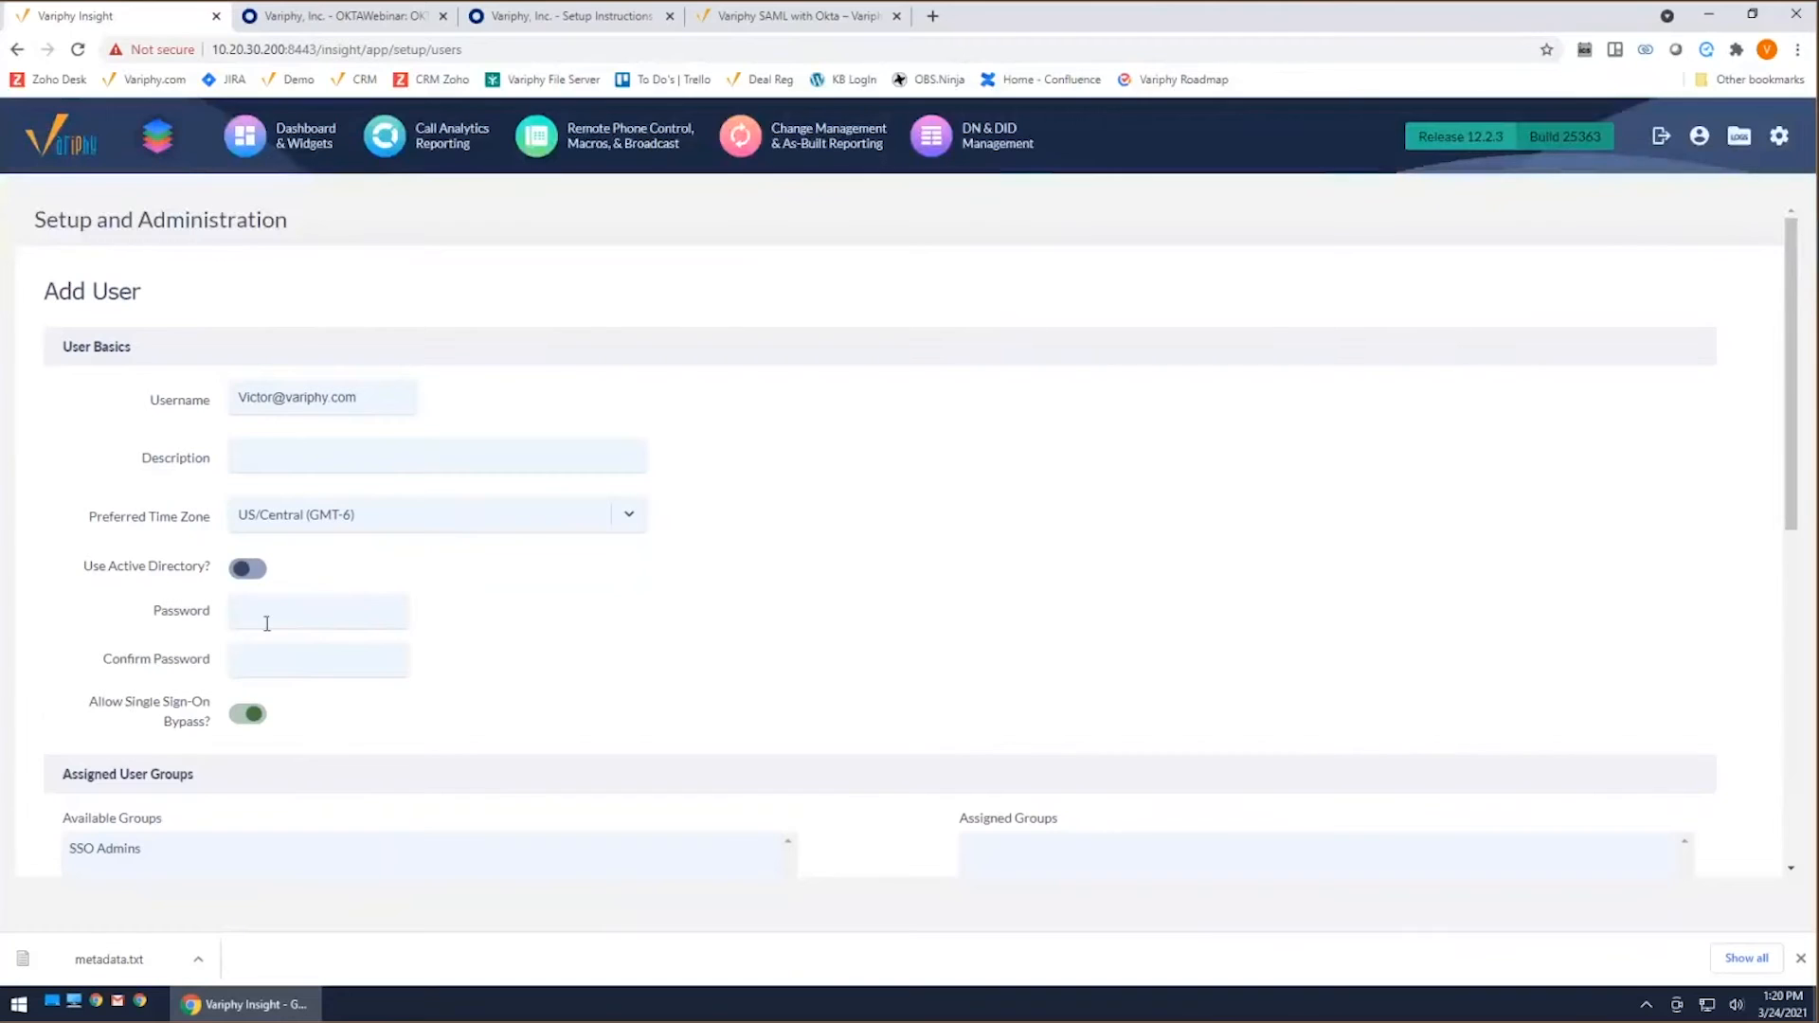
{"action": "left_click", "coordinate": [247, 714]}
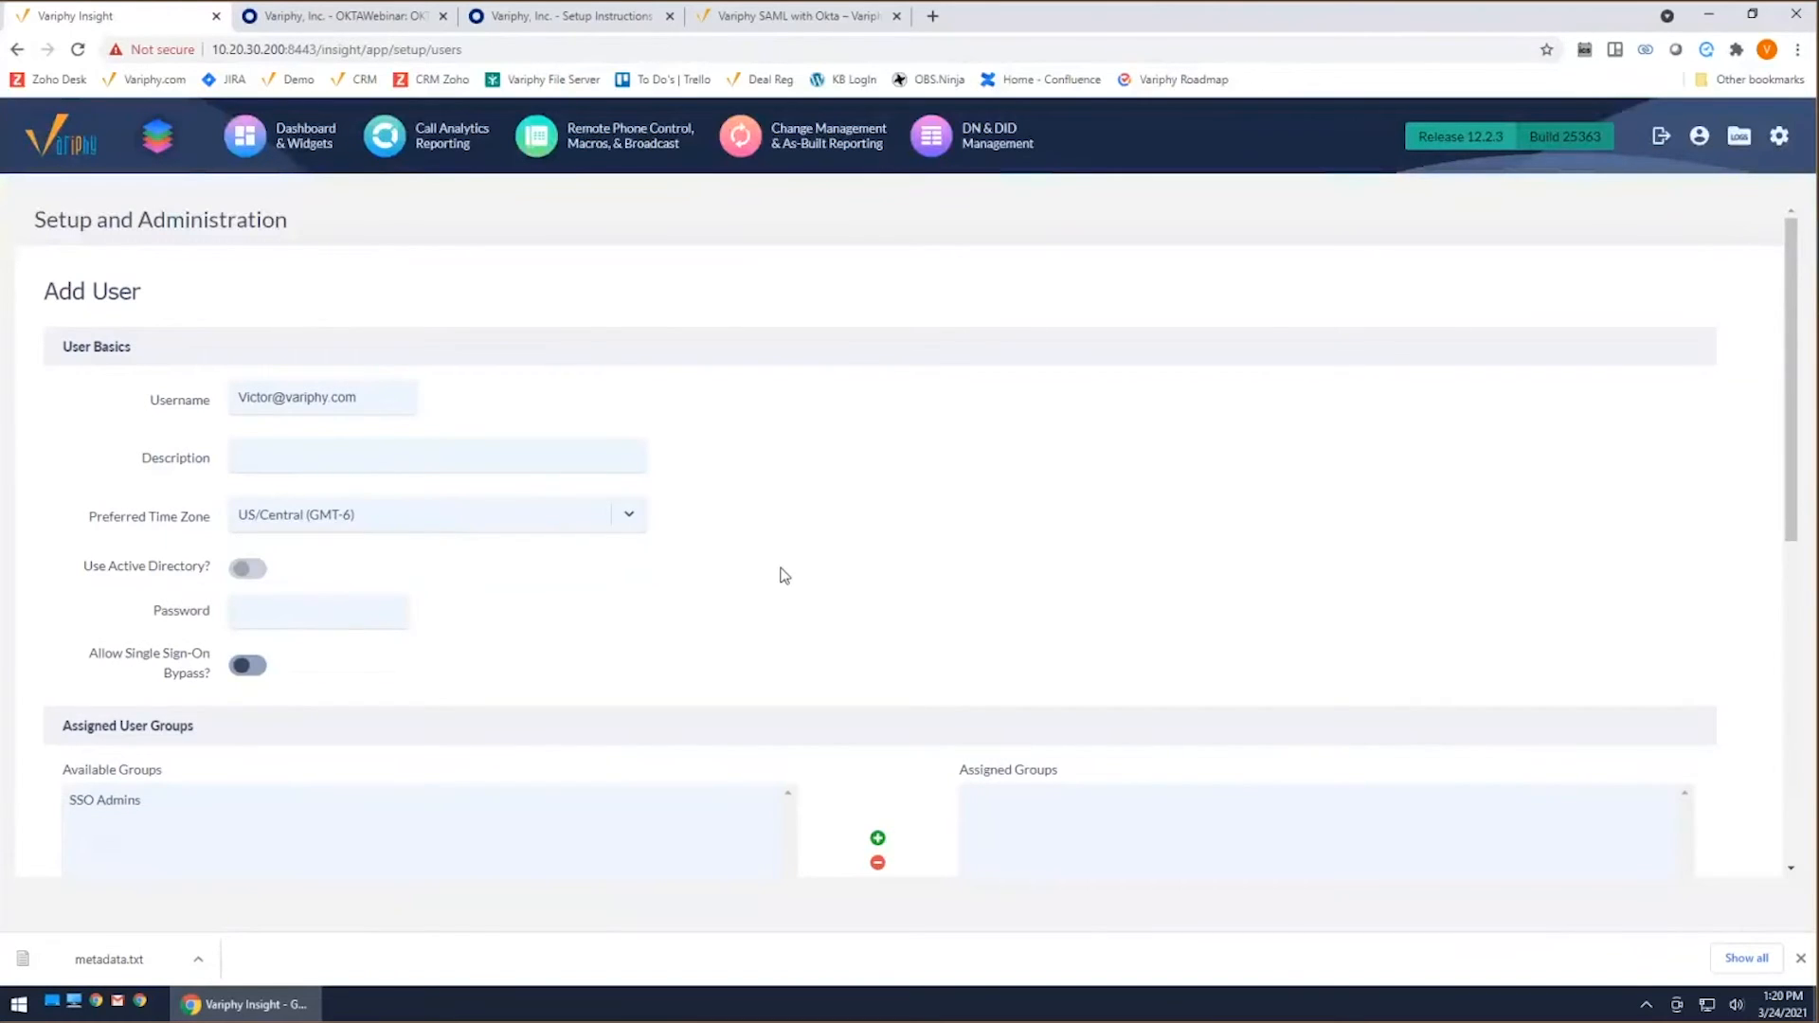
Step: Grant the new user the System Administrator privilege and save the account
{"action": "scroll", "coordinate": [784, 555], "scroll_direction": "down", "scroll_amount": 3}
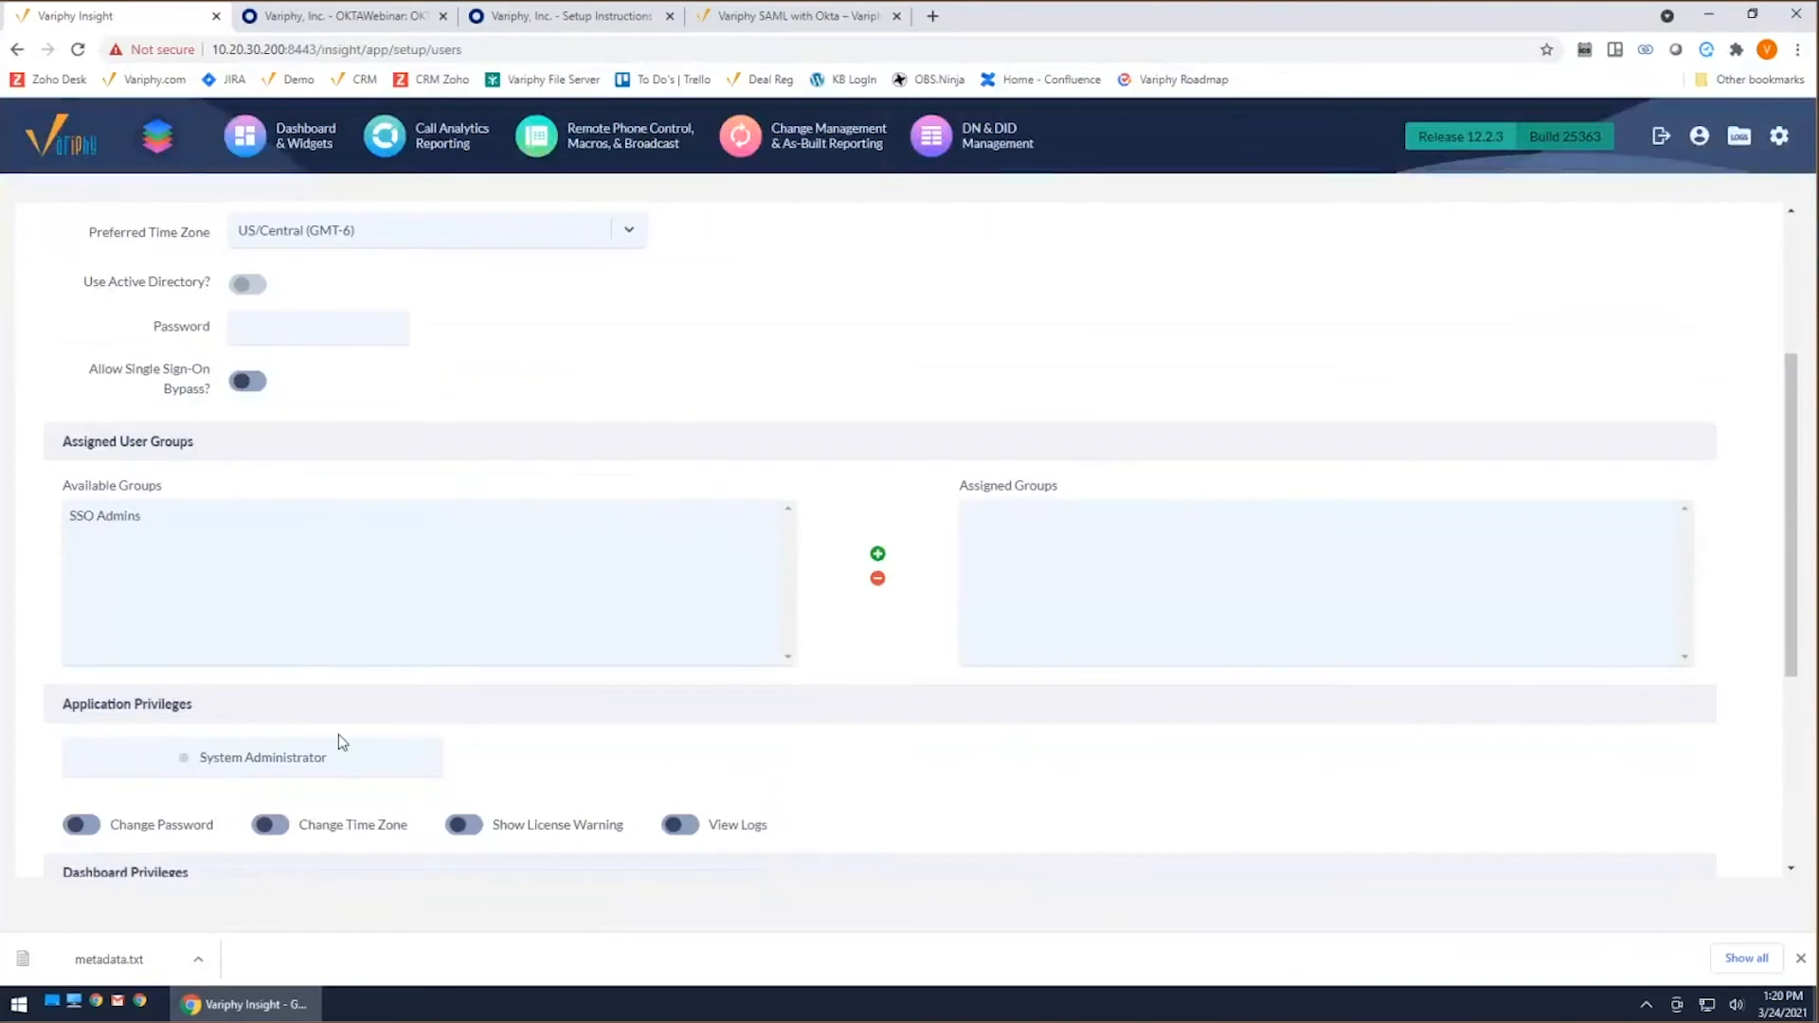
{"action": "left_click", "coordinate": [308, 758]}
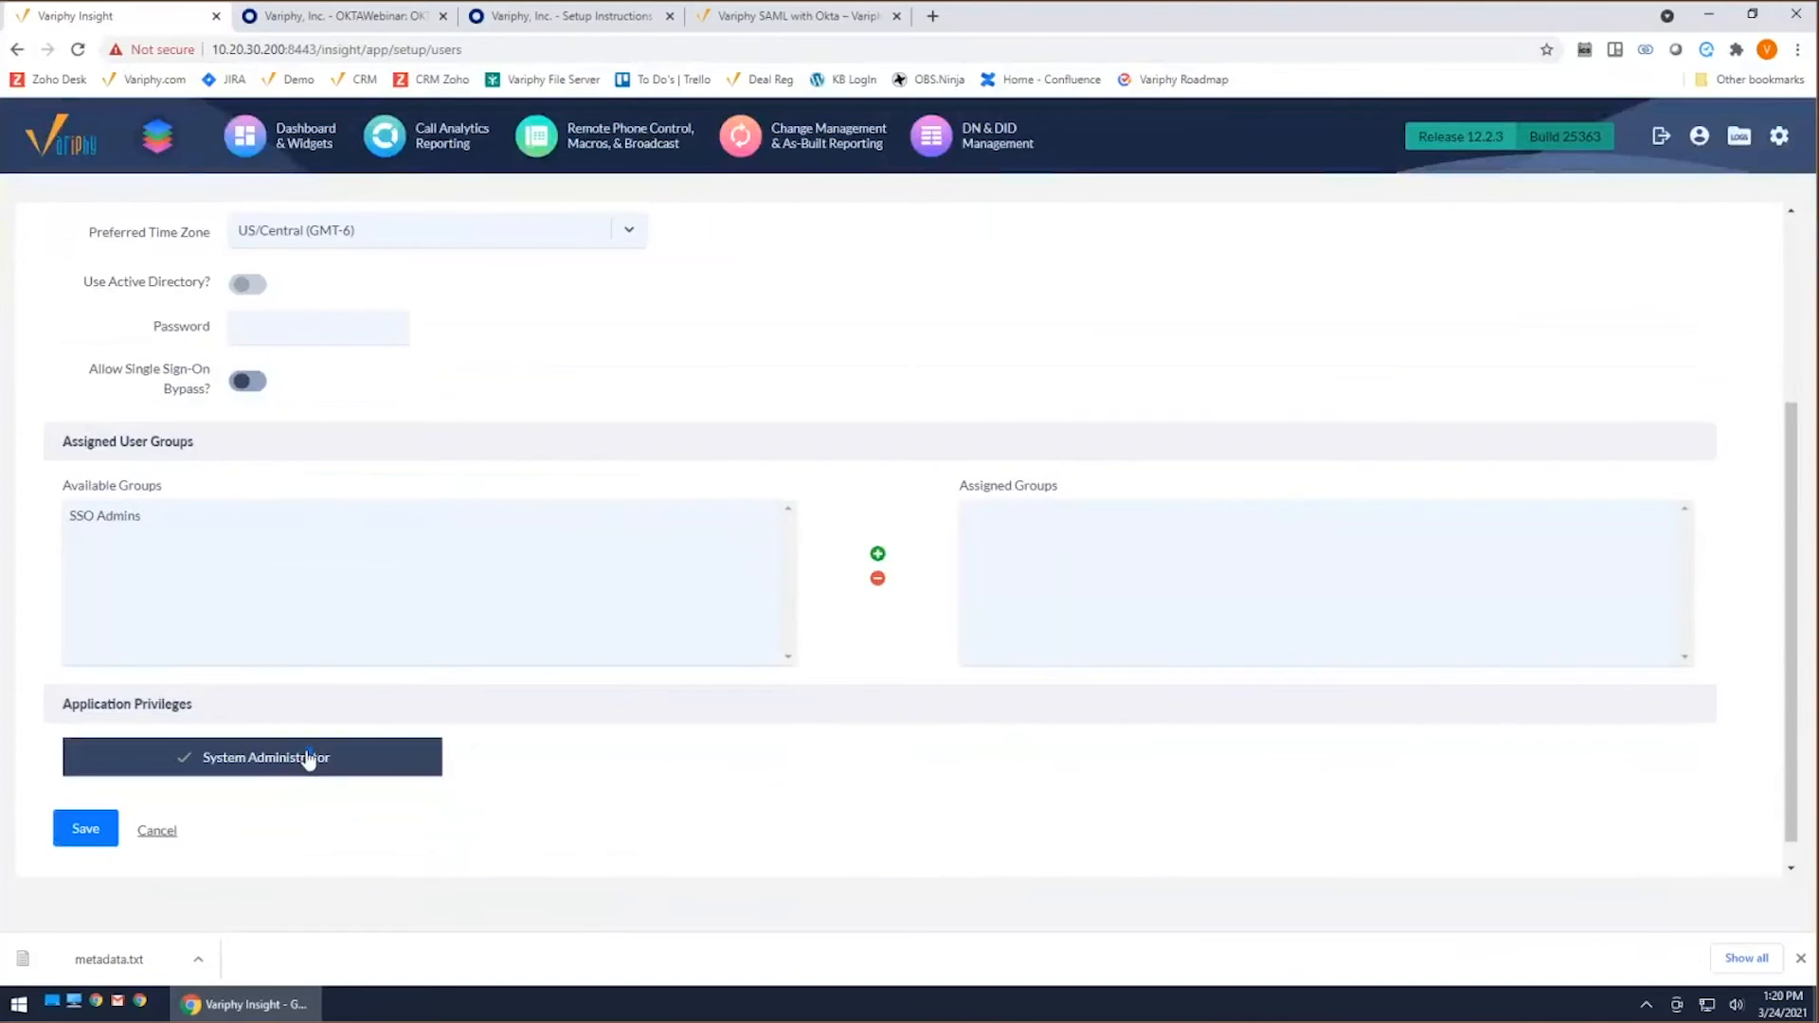
{"action": "left_click", "coordinate": [100, 833]}
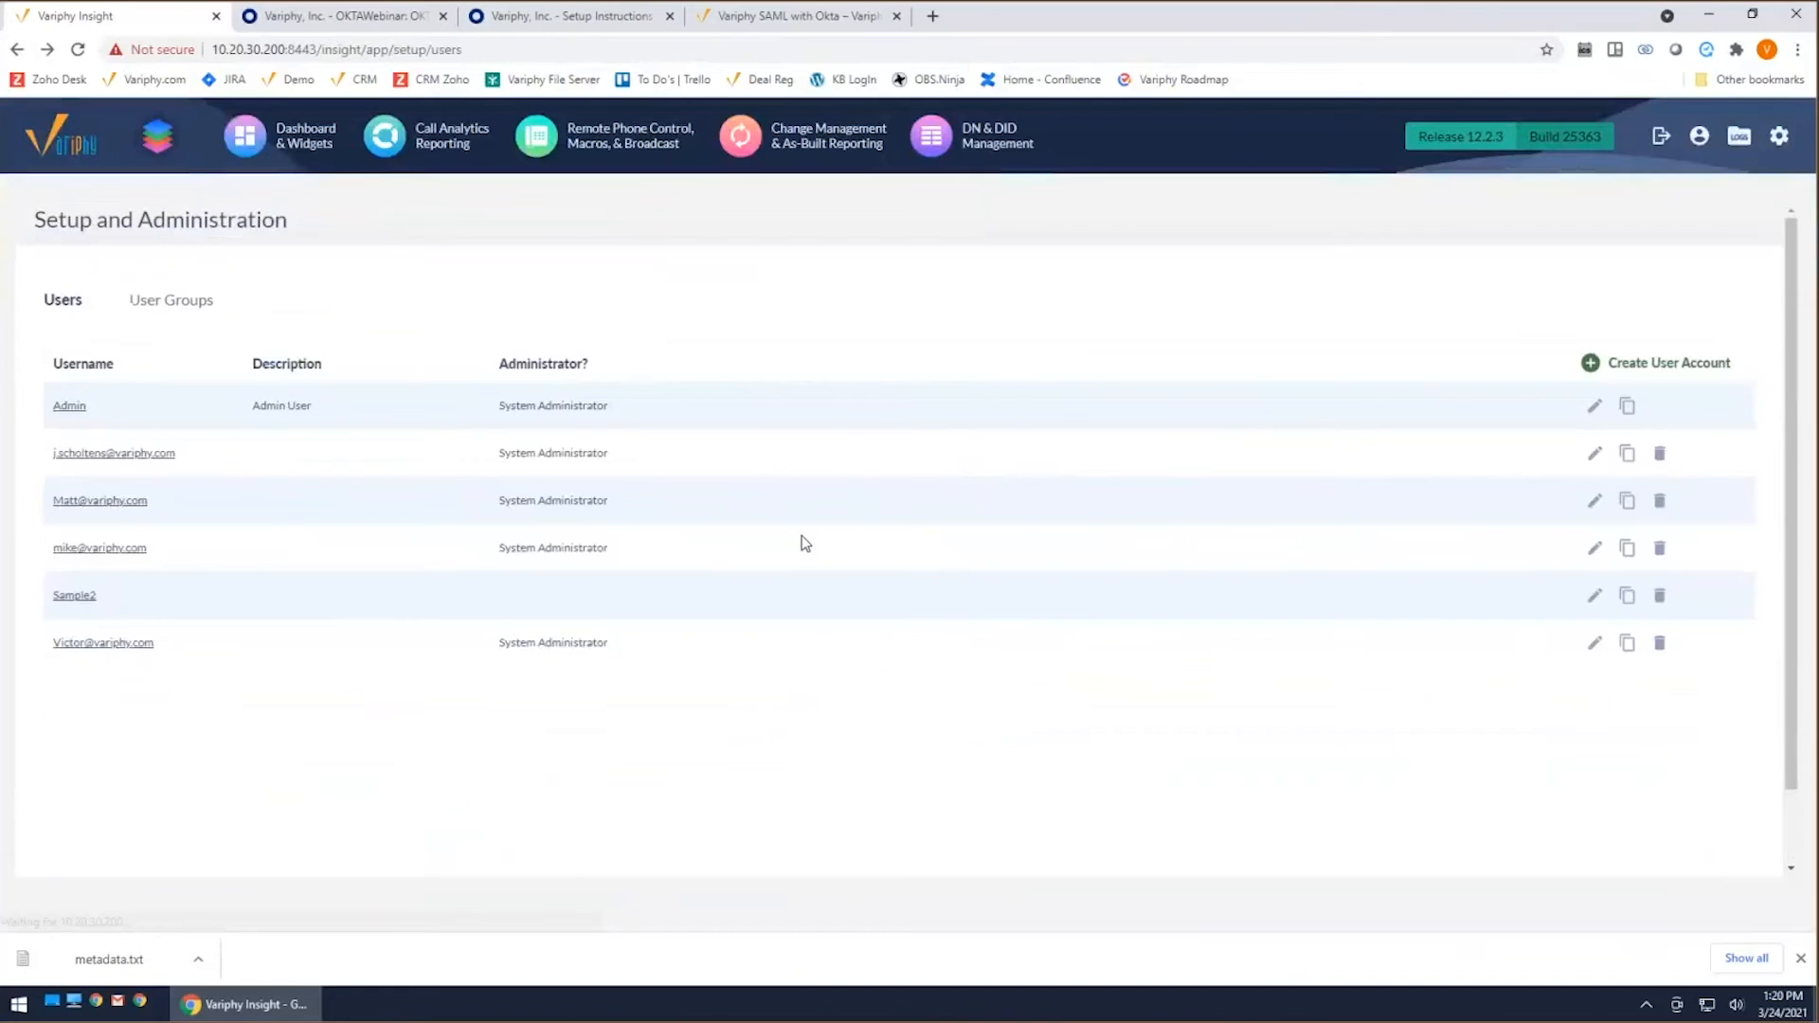
{"action": "left_click", "coordinate": [323, 53]}
{"action": "left_click", "coordinate": [323, 52]}
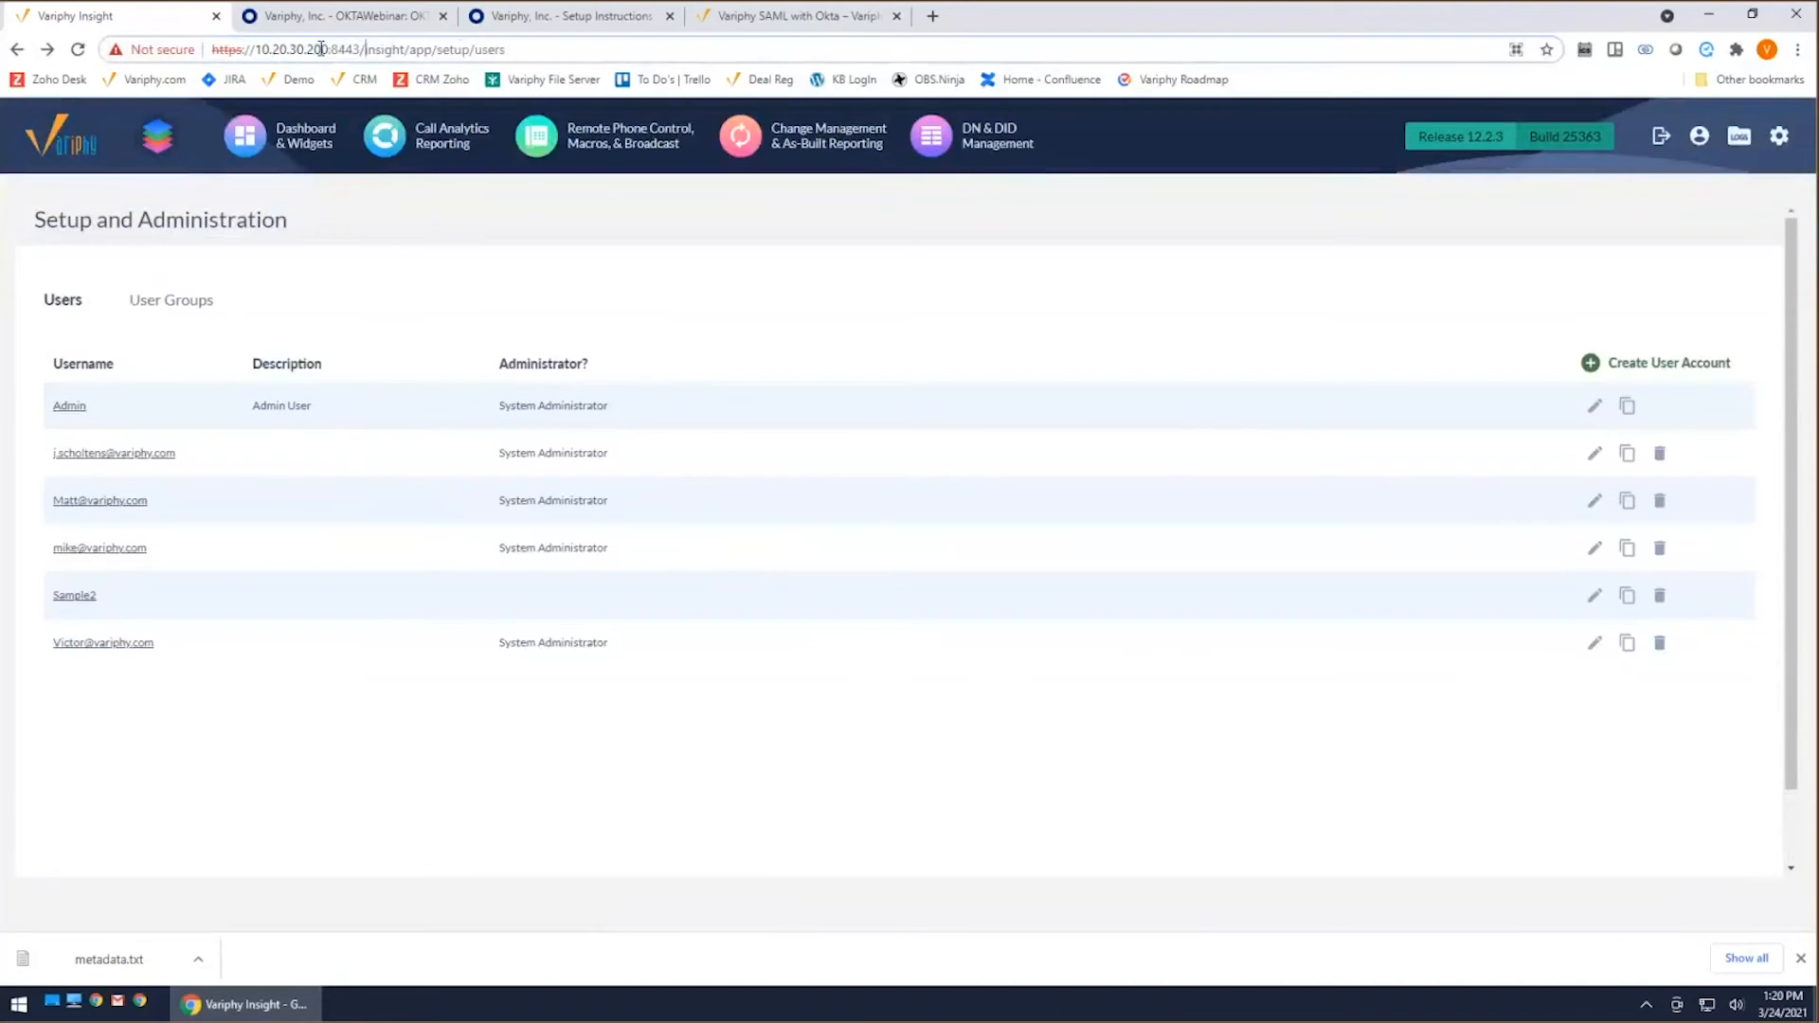
{"action": "left_click_drag", "start_coordinate": [361, 49], "coordinate": [212, 50]}
{"action": "right_click", "coordinate": [268, 53]}
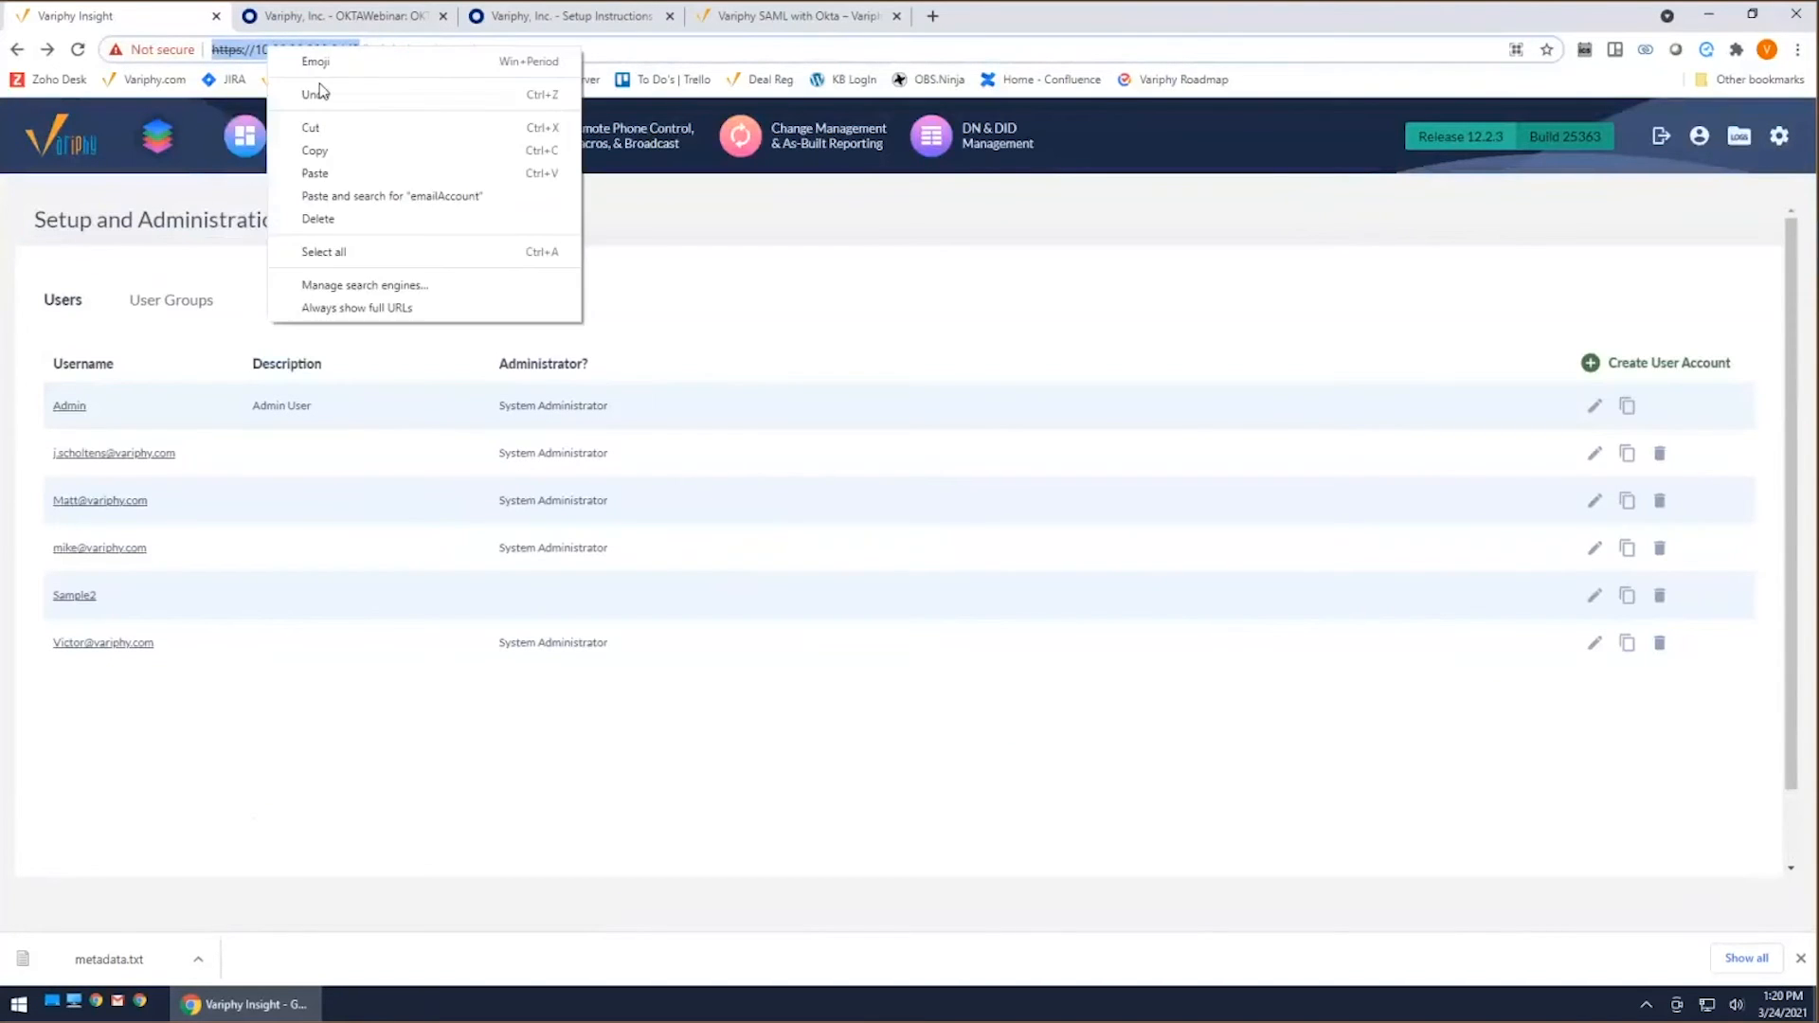
{"action": "left_click", "coordinate": [330, 148]}
{"action": "left_click", "coordinate": [1797, 49]}
{"action": "left_click", "coordinate": [1664, 132]}
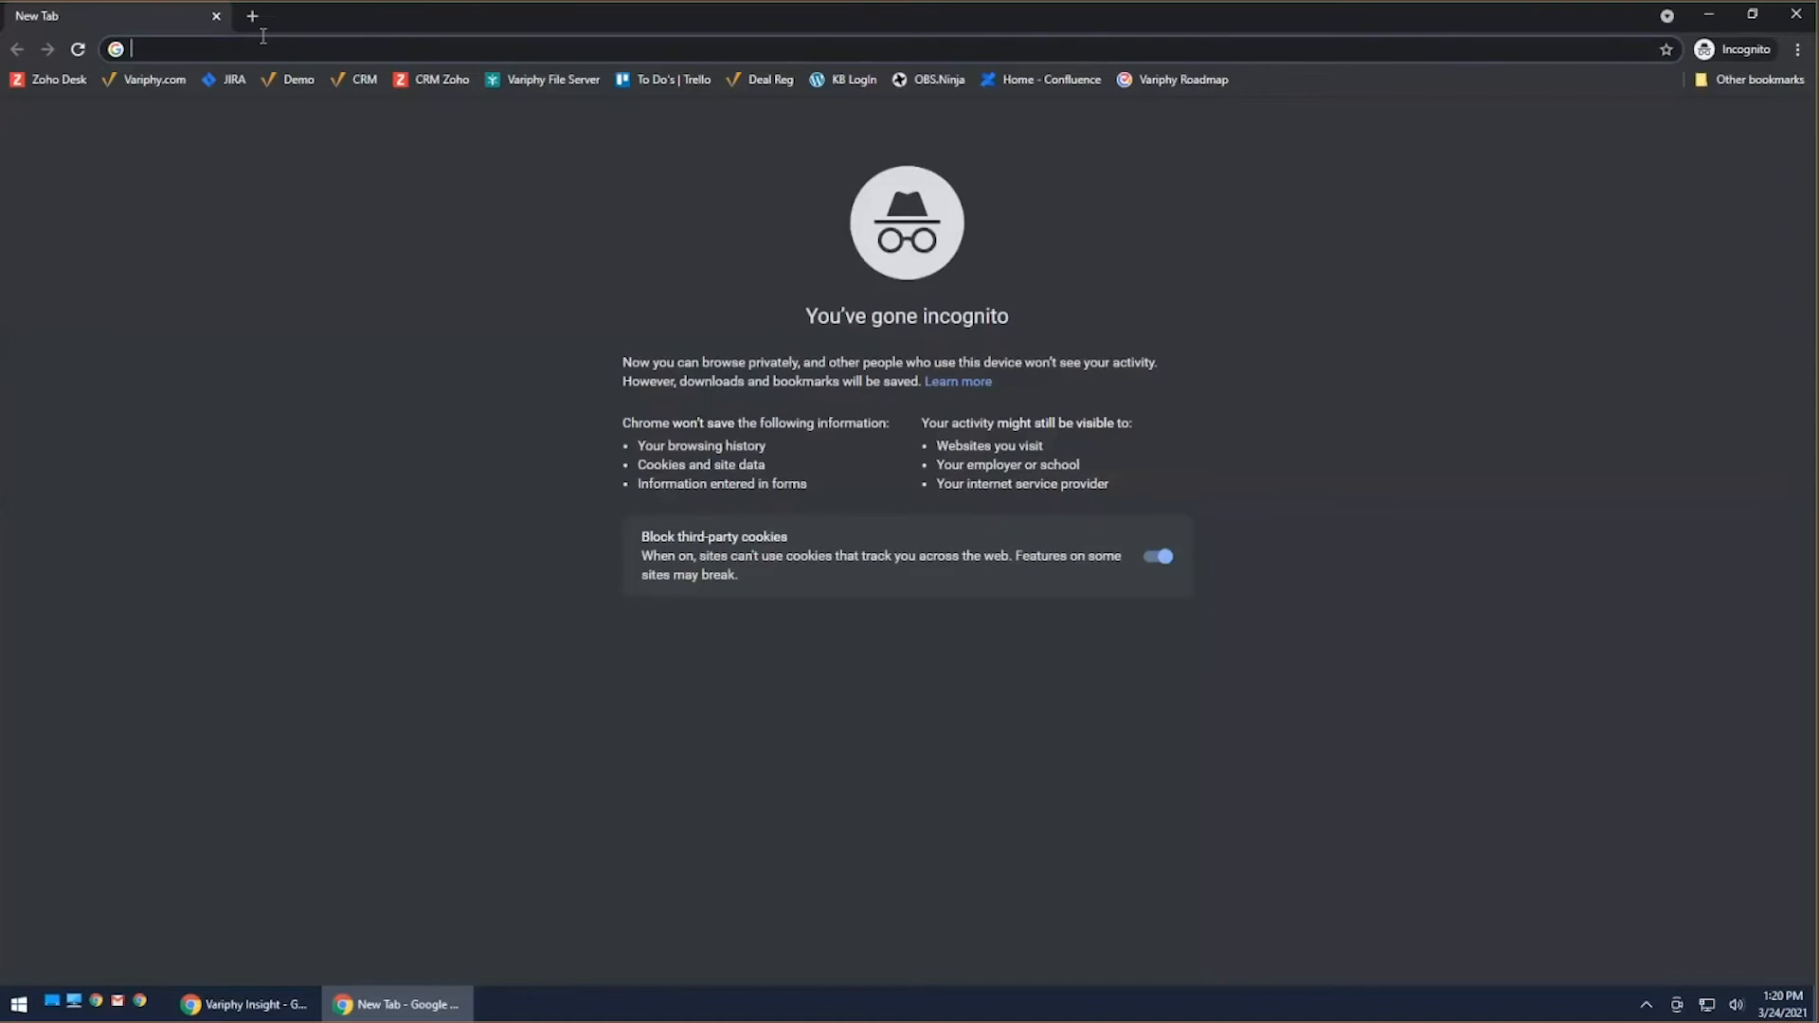
{"action": "key", "text": "ctrl+v"}
{"action": "key", "text": "Return"}
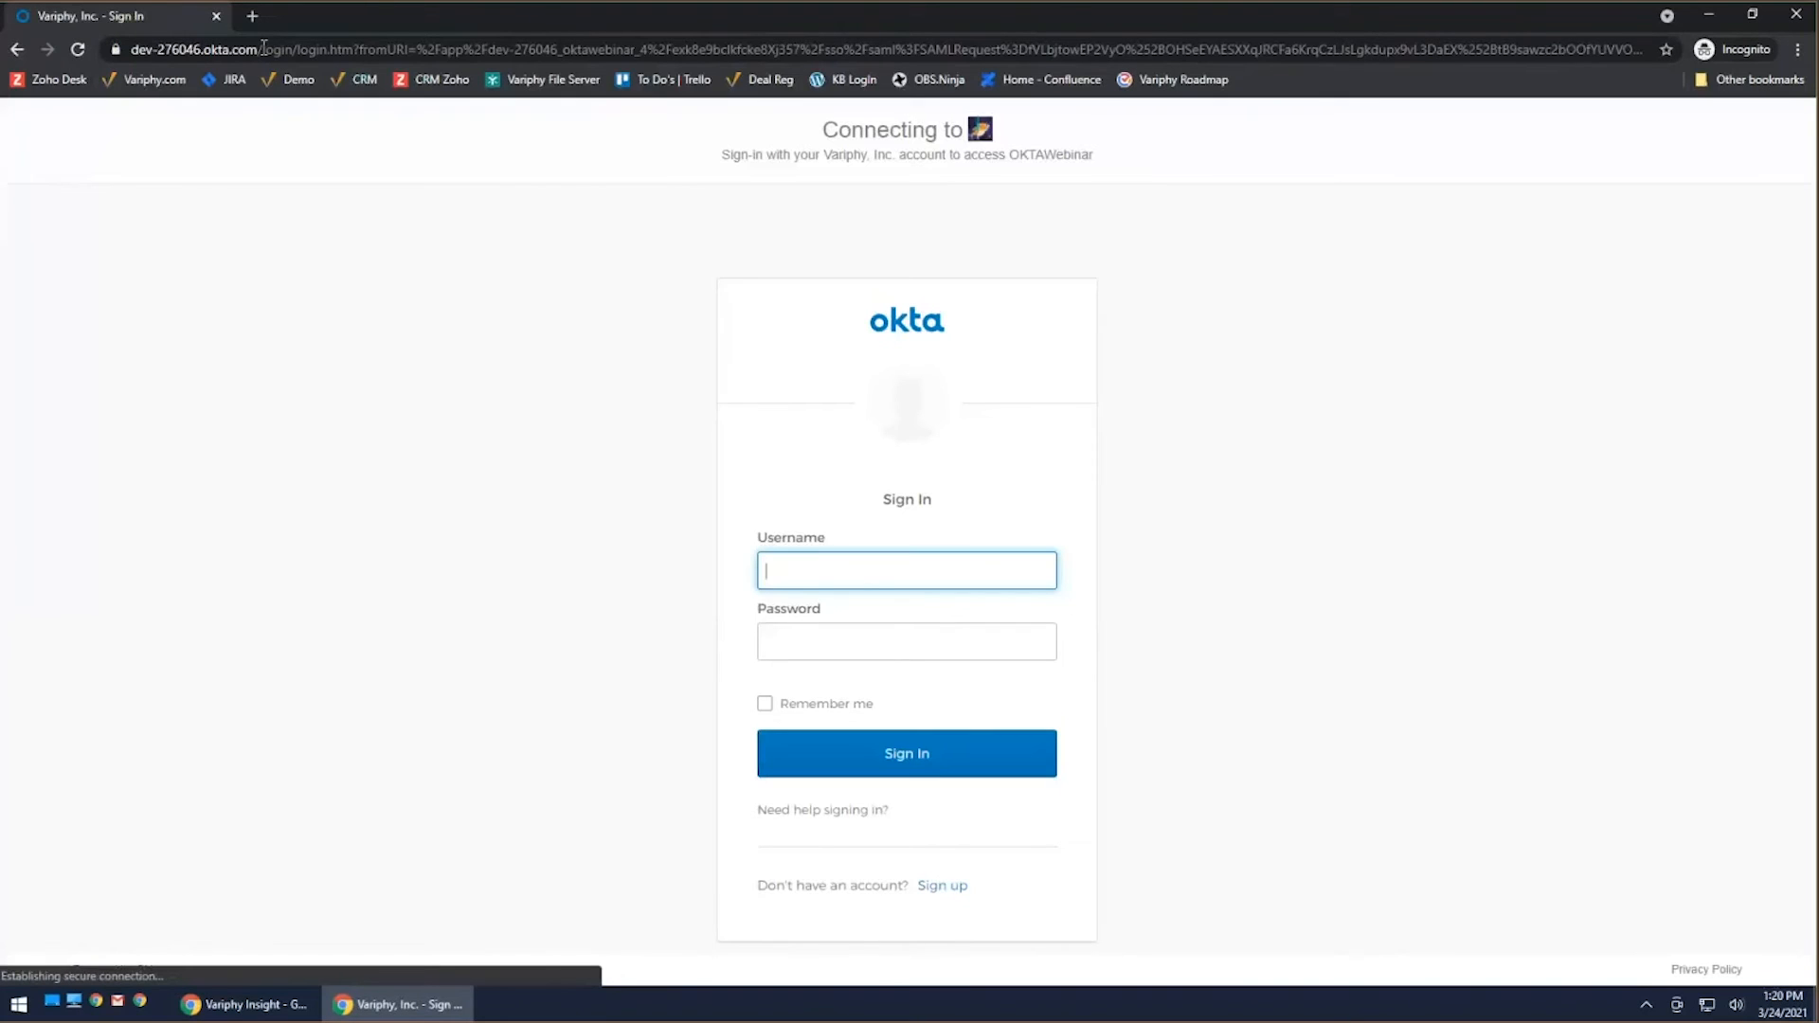
Step: Sign in to OKTAWebinar on the Okta page with the new user's e-mail address and the account password
{"action": "left_click", "coordinate": [873, 566]}
{"action": "left_click", "coordinate": [840, 661]}
{"action": "left_click", "coordinate": [870, 639]}
{"action": "type", "text": "•••••••••••"}
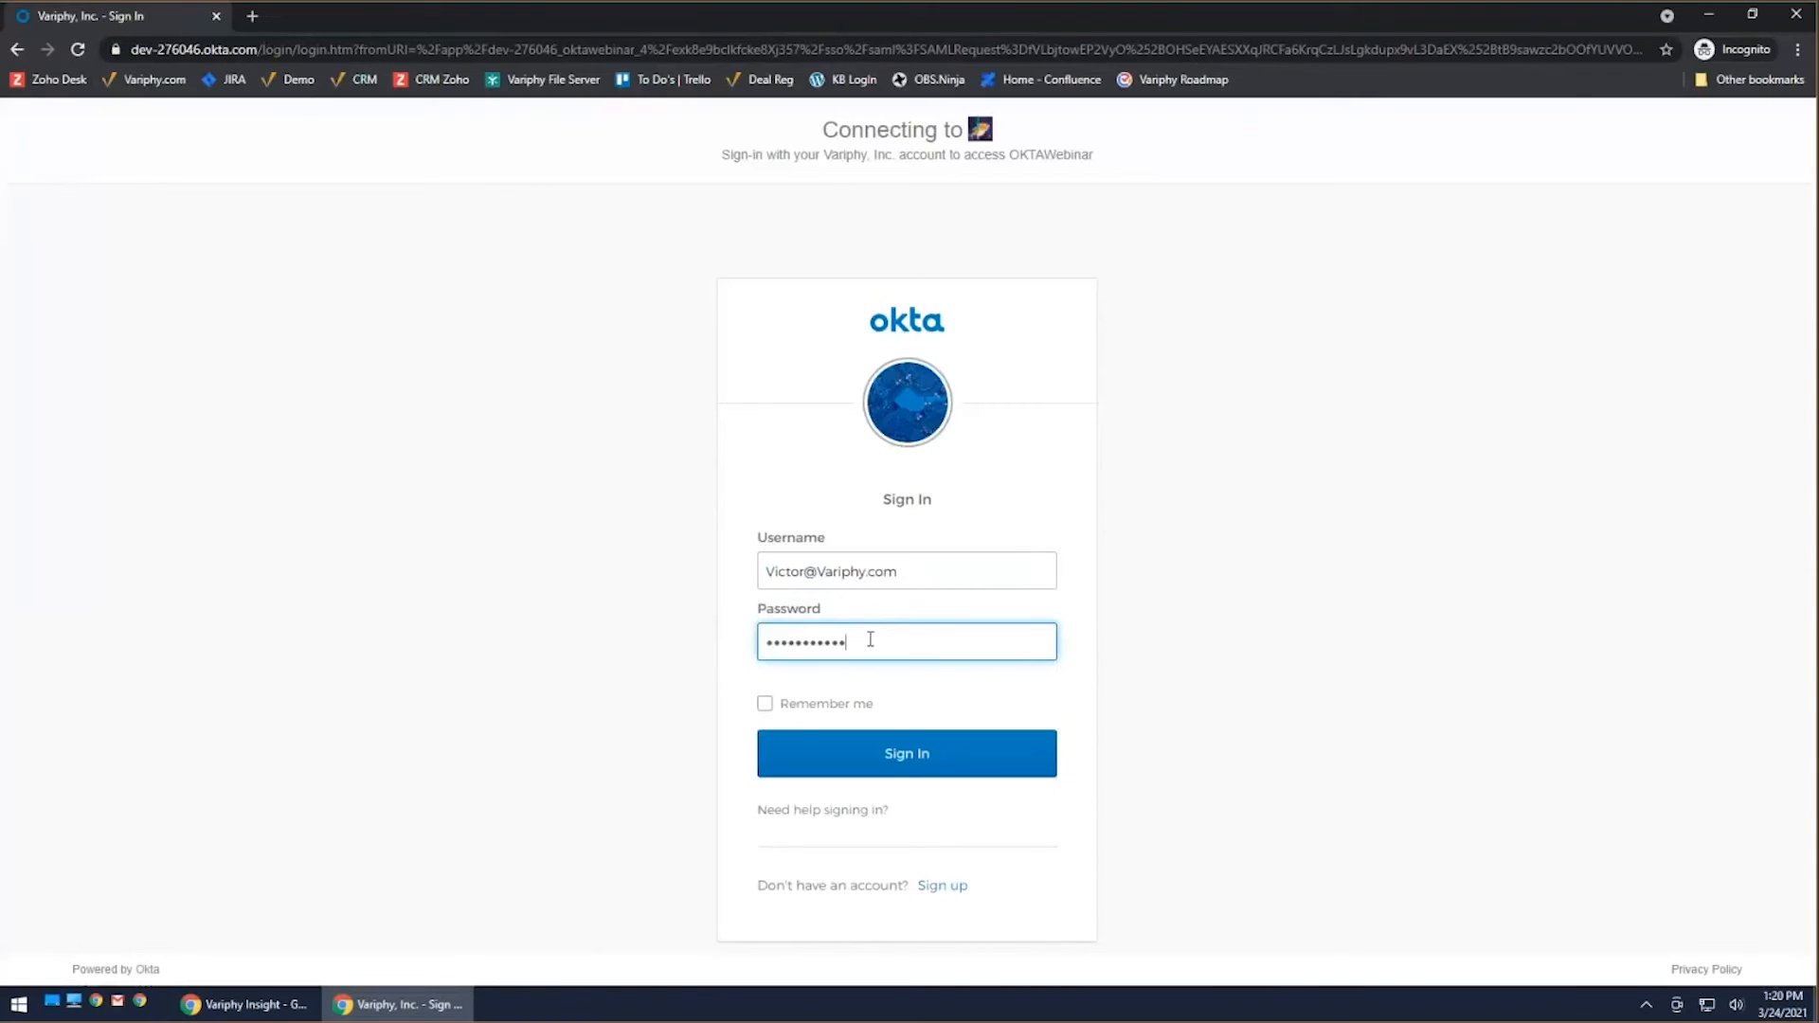
{"action": "key", "text": "Return"}
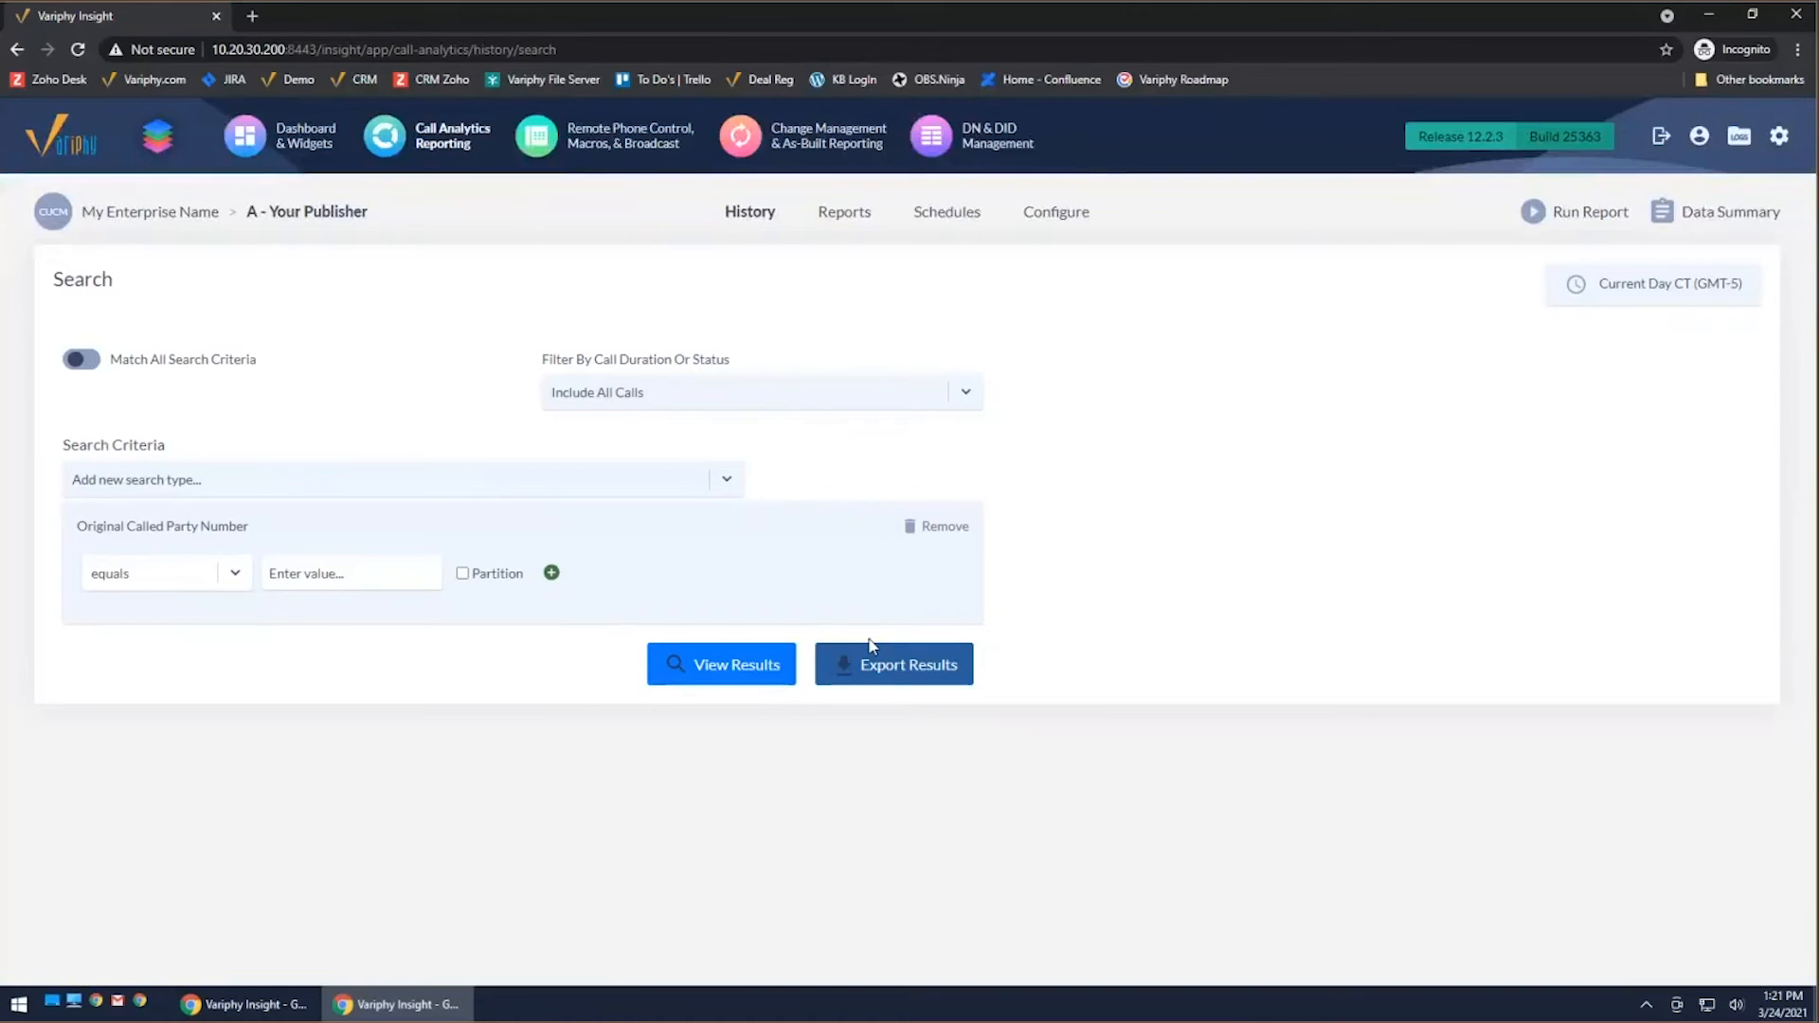
Step: Check the user accounts list in the incognito Variphy session, and close the incognito window
{"action": "left_click", "coordinate": [1779, 139]}
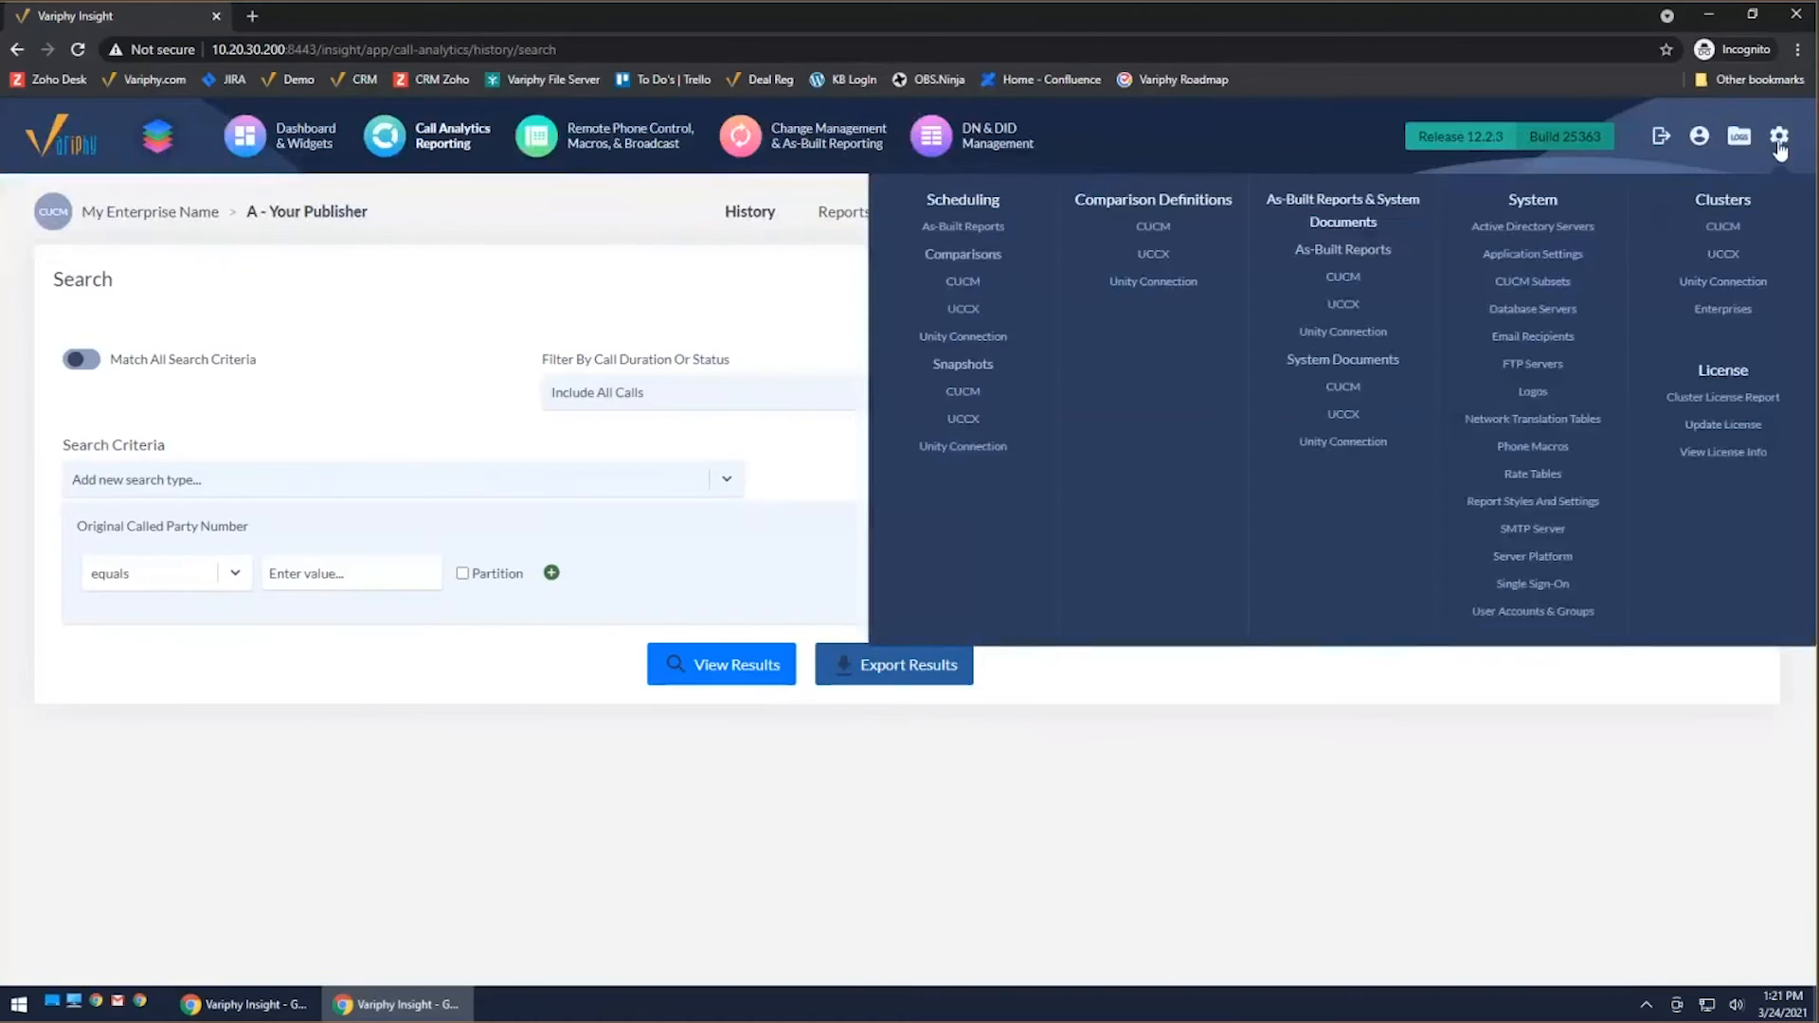
{"action": "left_click", "coordinate": [1511, 613]}
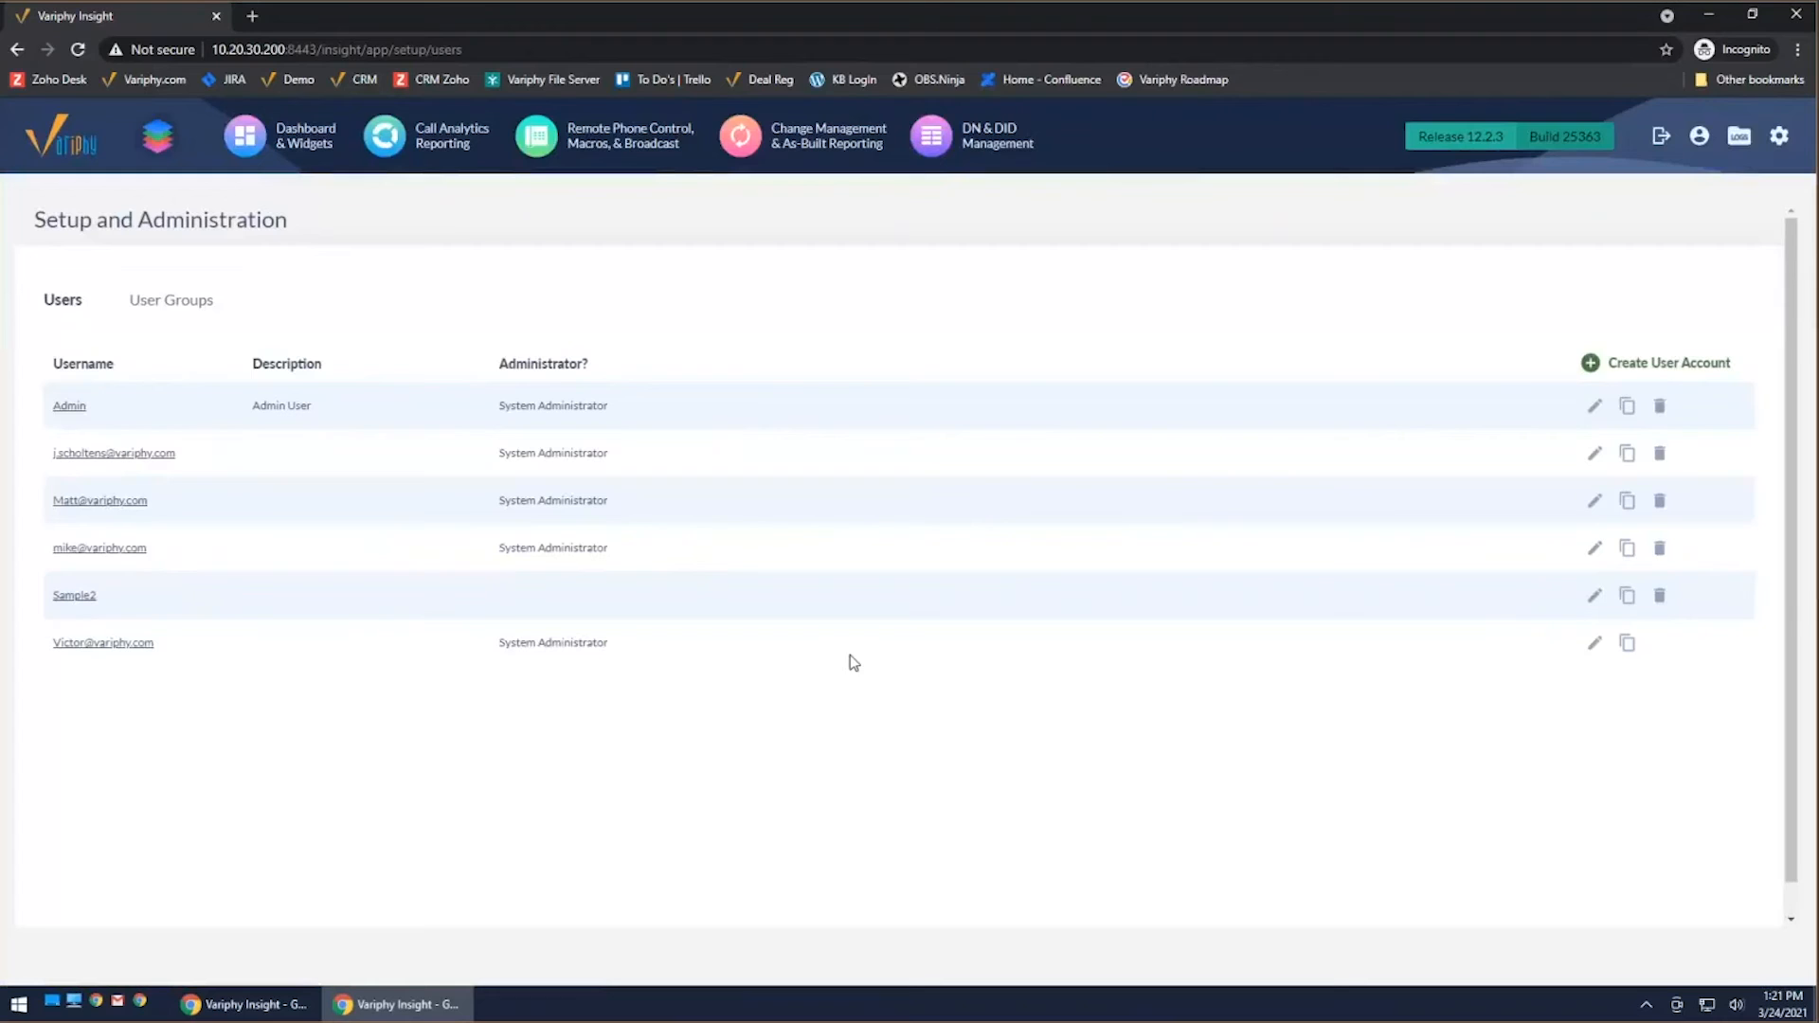
{"action": "left_click", "coordinate": [1796, 14]}
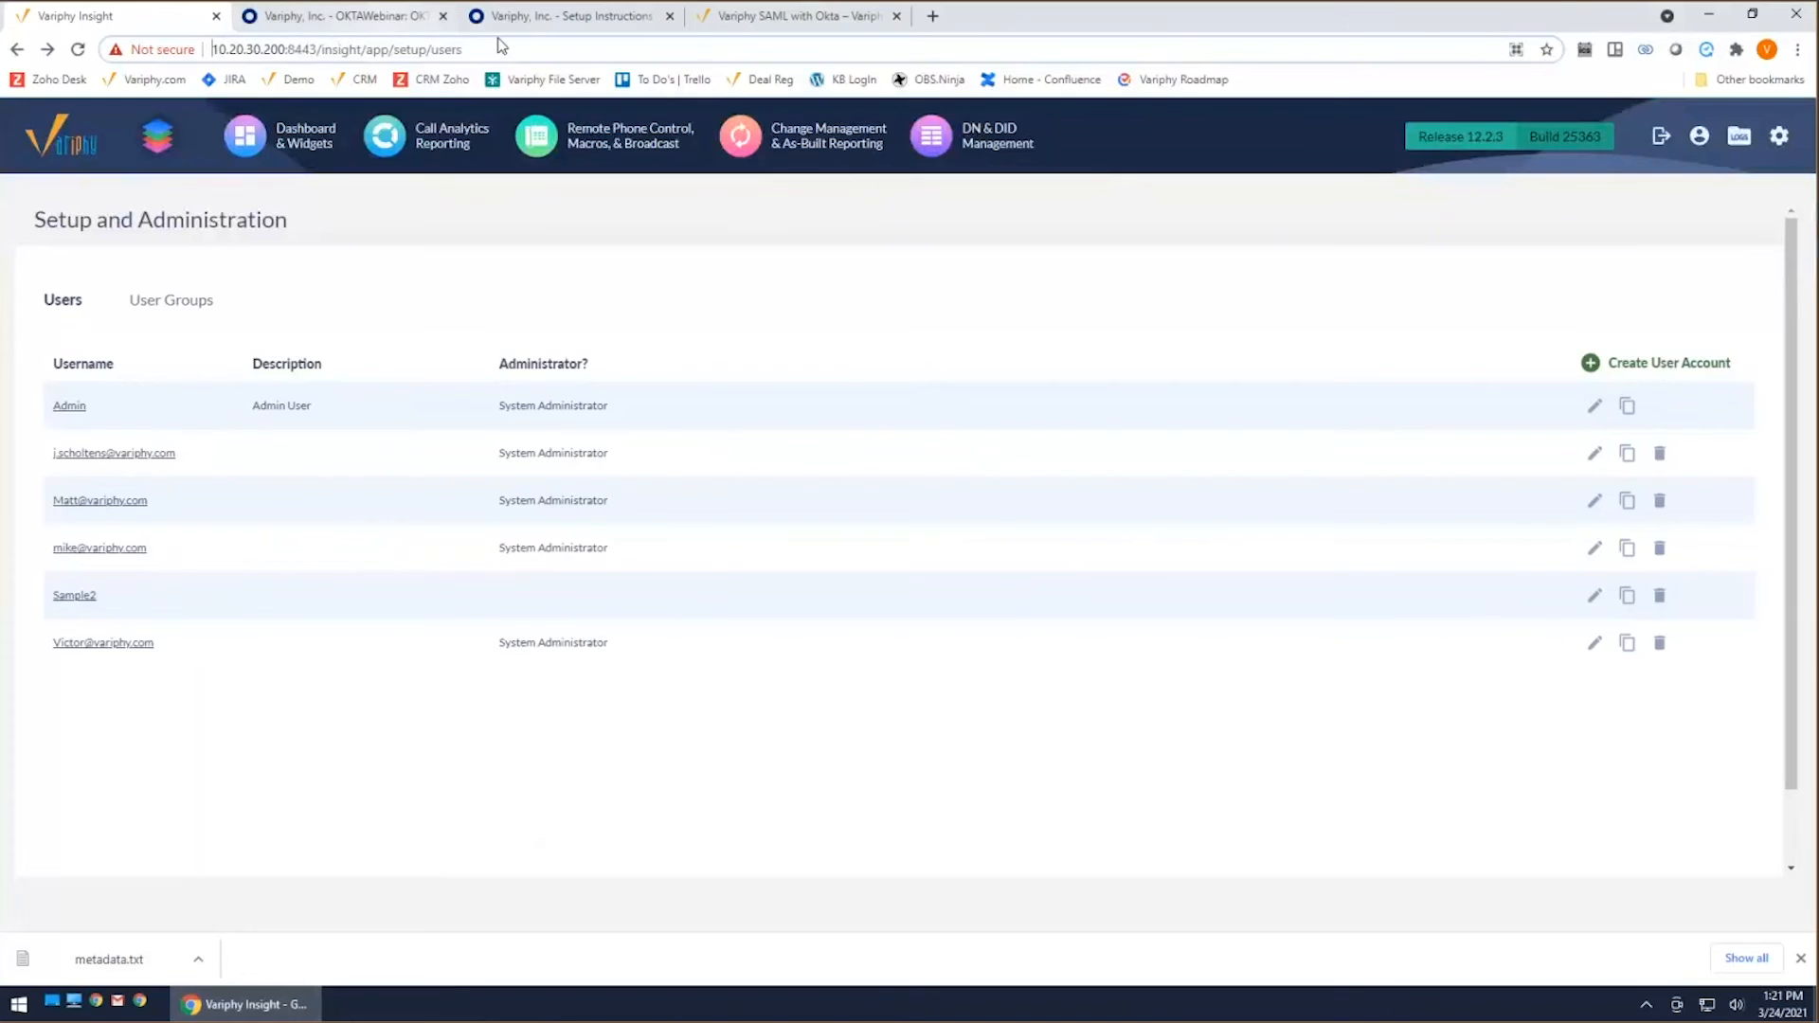
Step: Compare the entityID in metadata.txt with the Identity Provider Issuer in Okta's OKTAWebinar setup instructions
{"action": "left_click", "coordinate": [559, 16]}
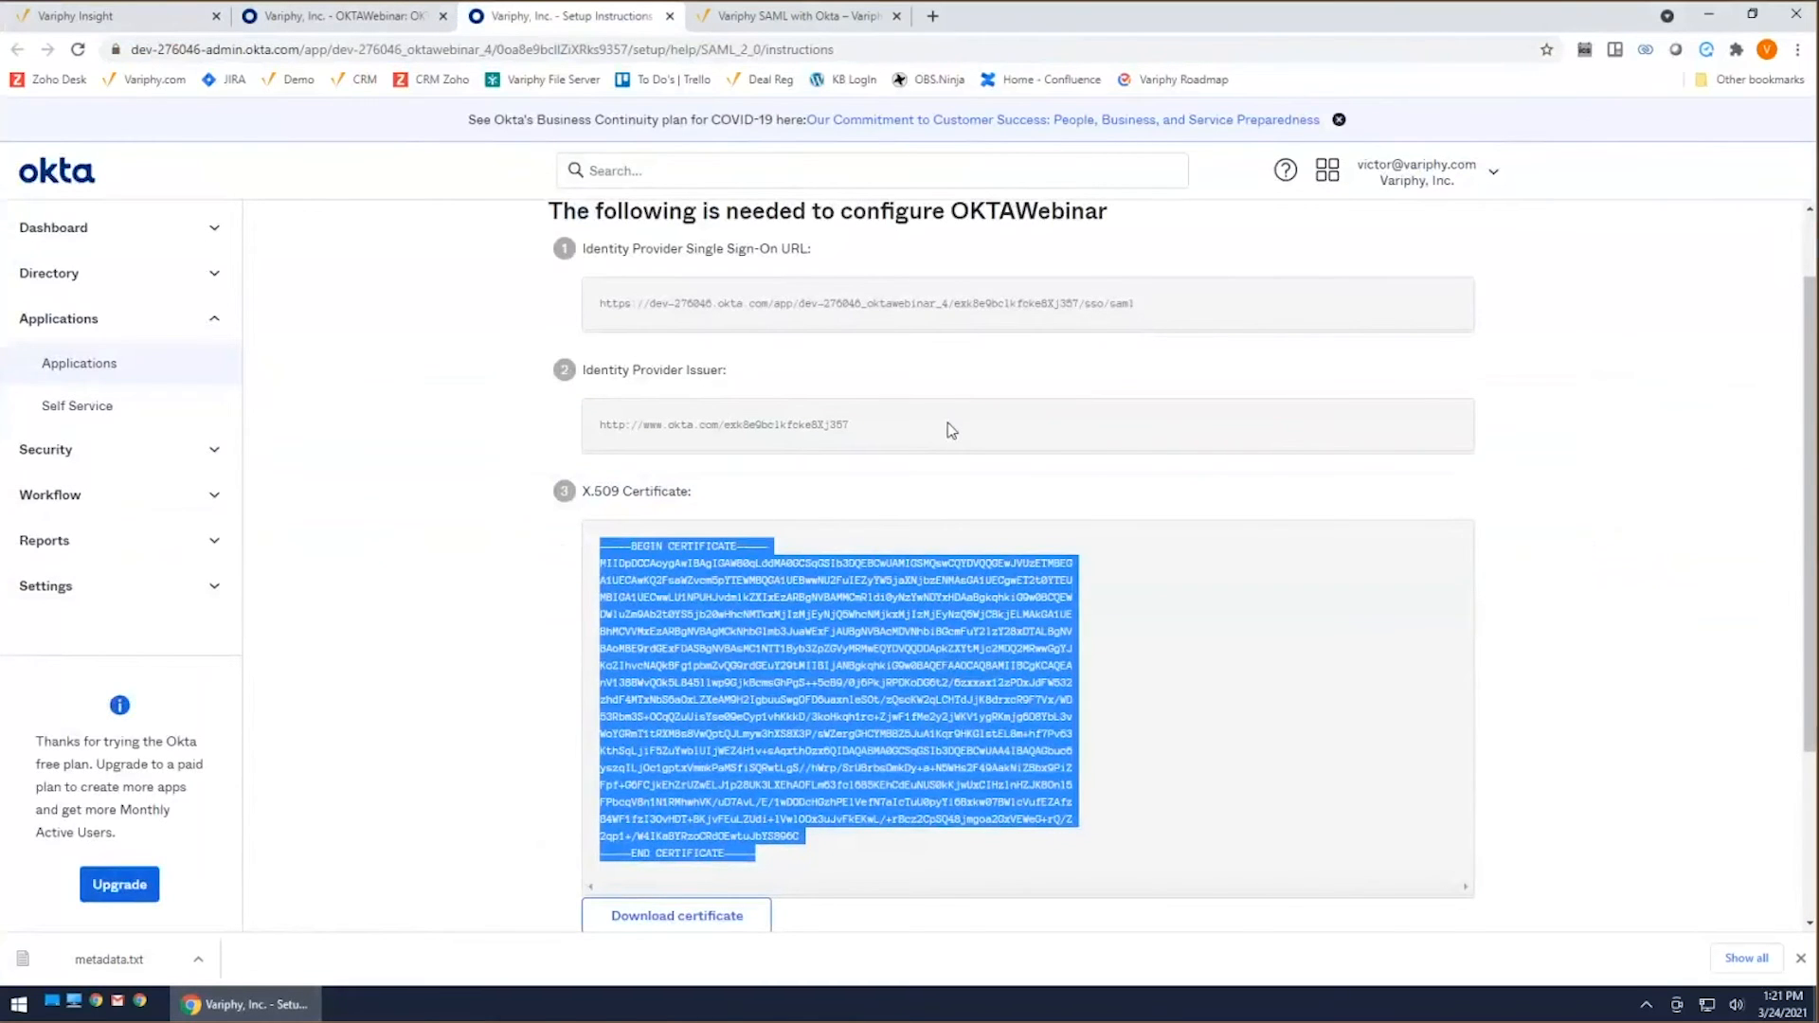
{"action": "scroll", "coordinate": [1206, 710], "scroll_direction": "down", "scroll_amount": 1}
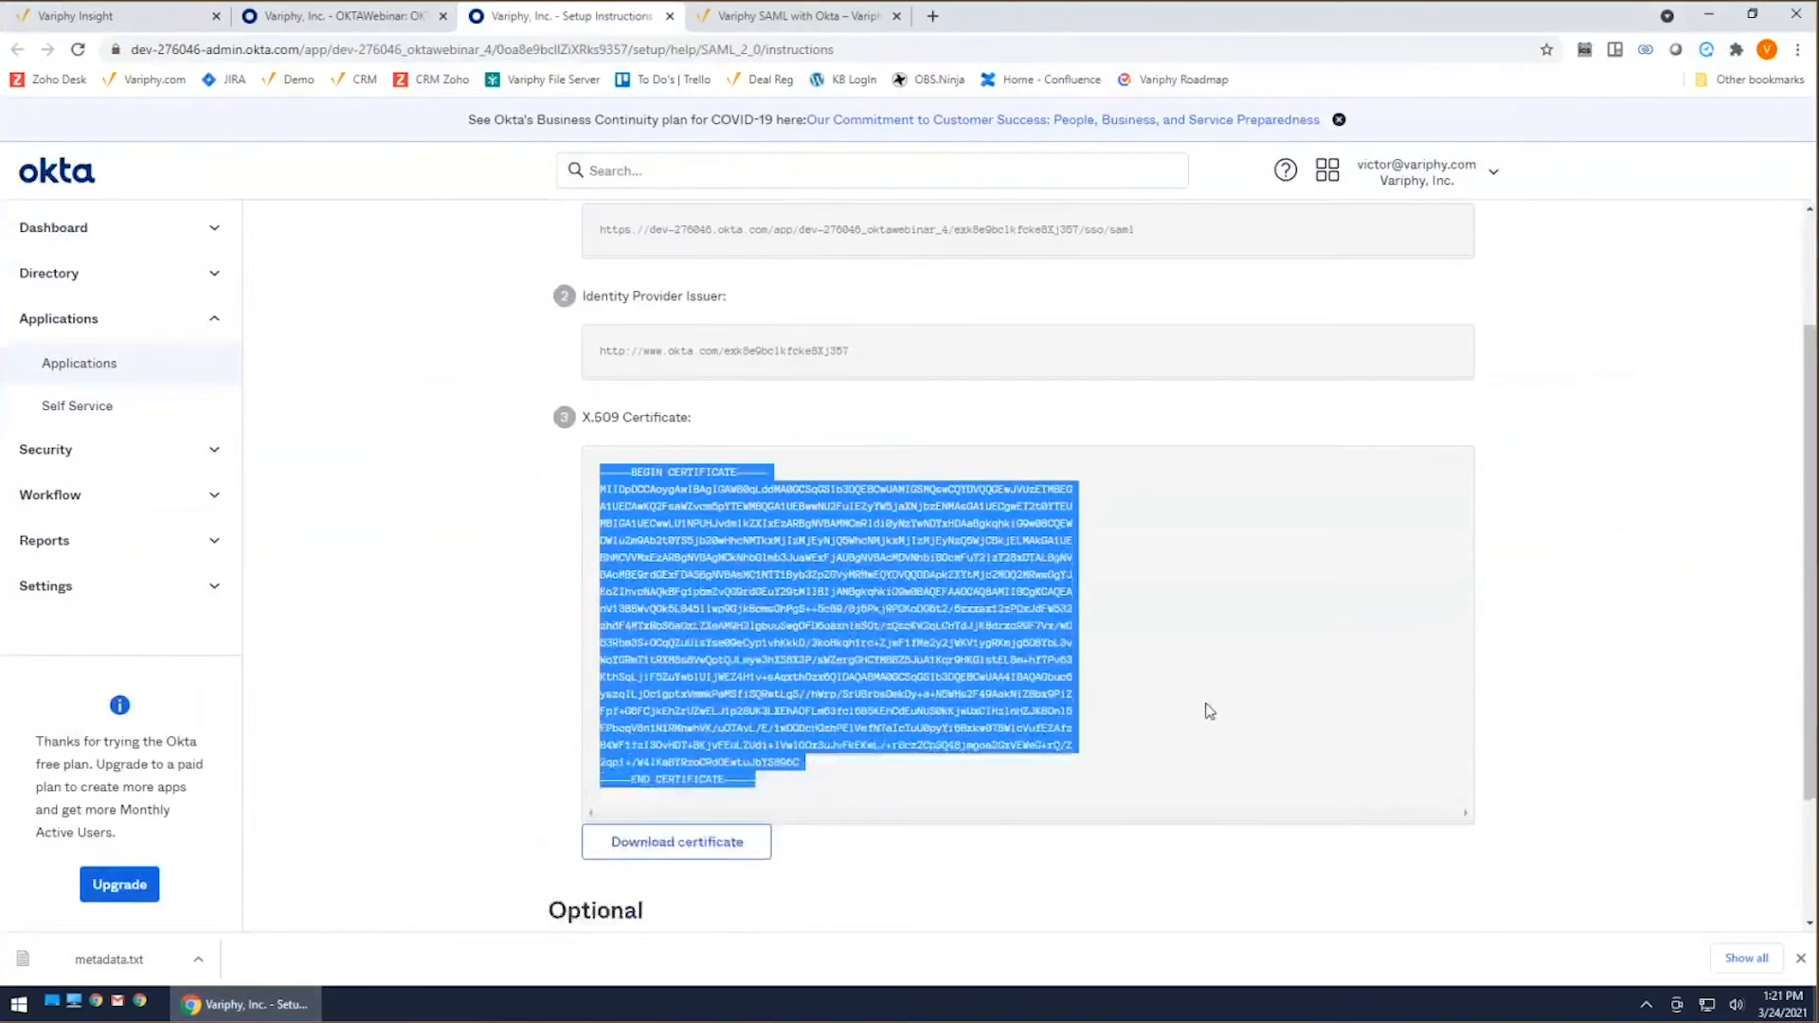
{"action": "scroll", "coordinate": [1204, 702], "scroll_direction": "up", "scroll_amount": 3}
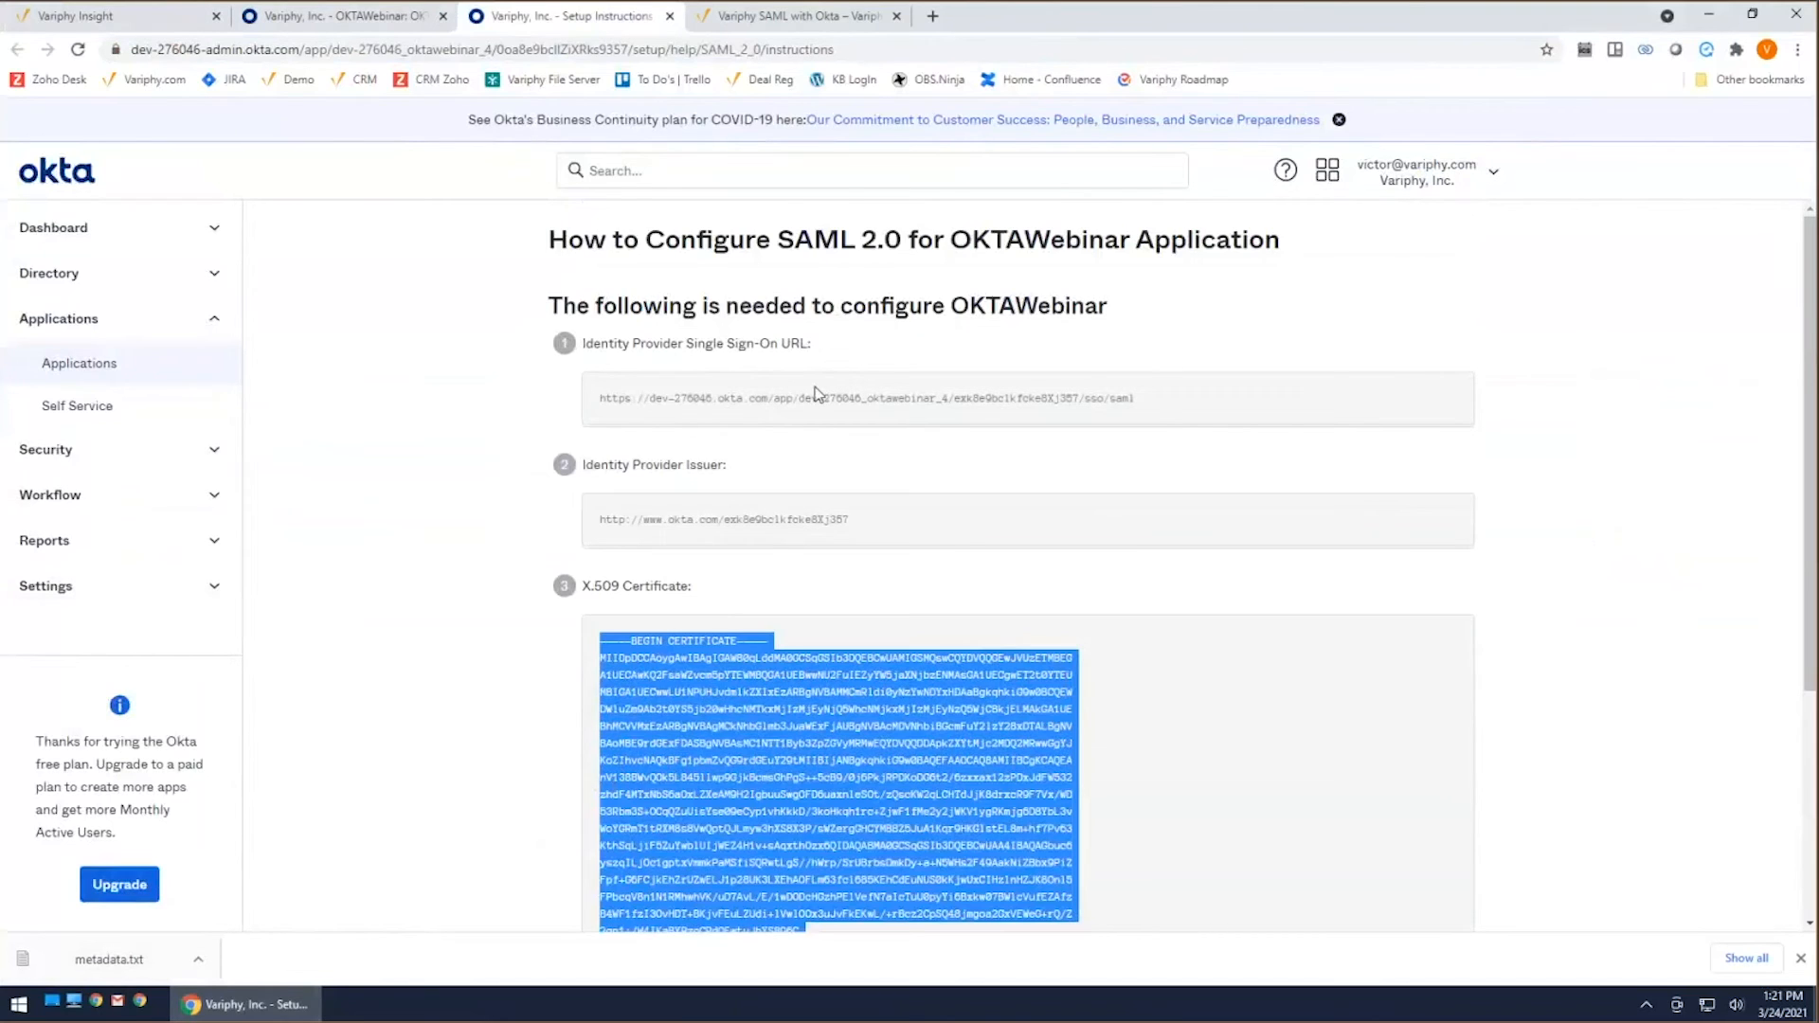
{"action": "scroll", "coordinate": [743, 661], "scroll_direction": "down", "scroll_amount": 2}
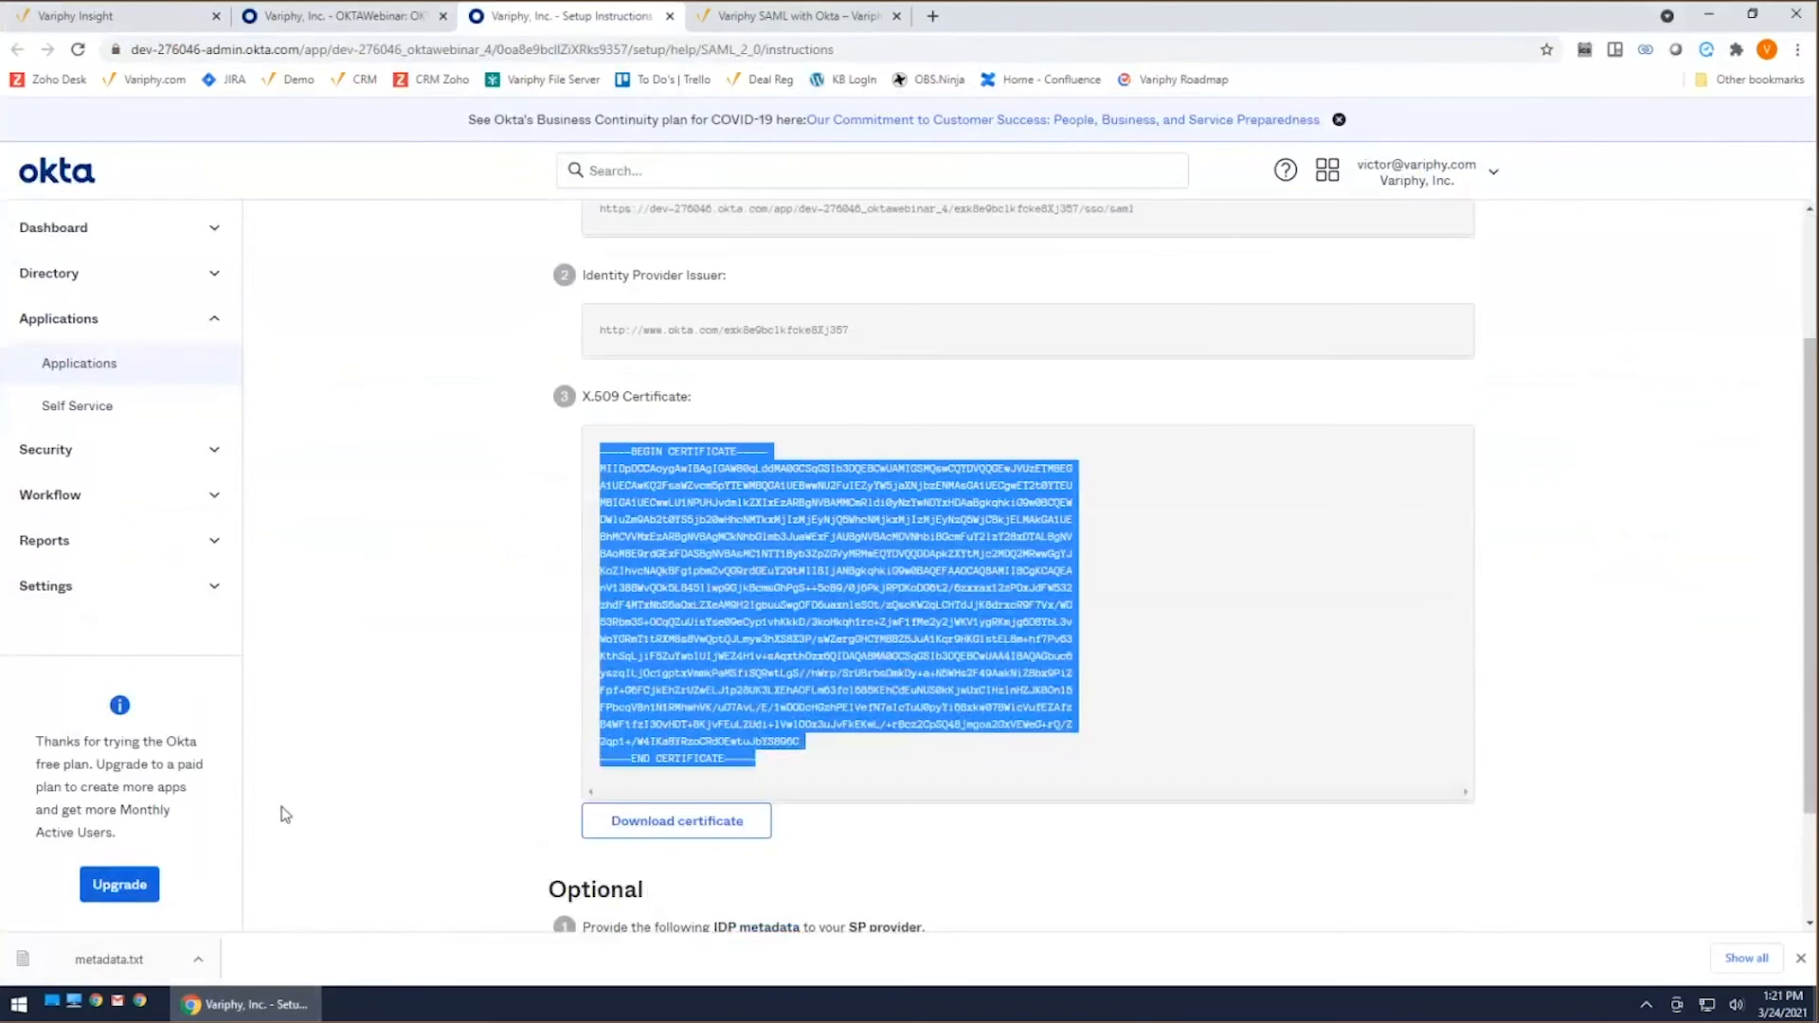
{"action": "left_click", "coordinate": [104, 959]}
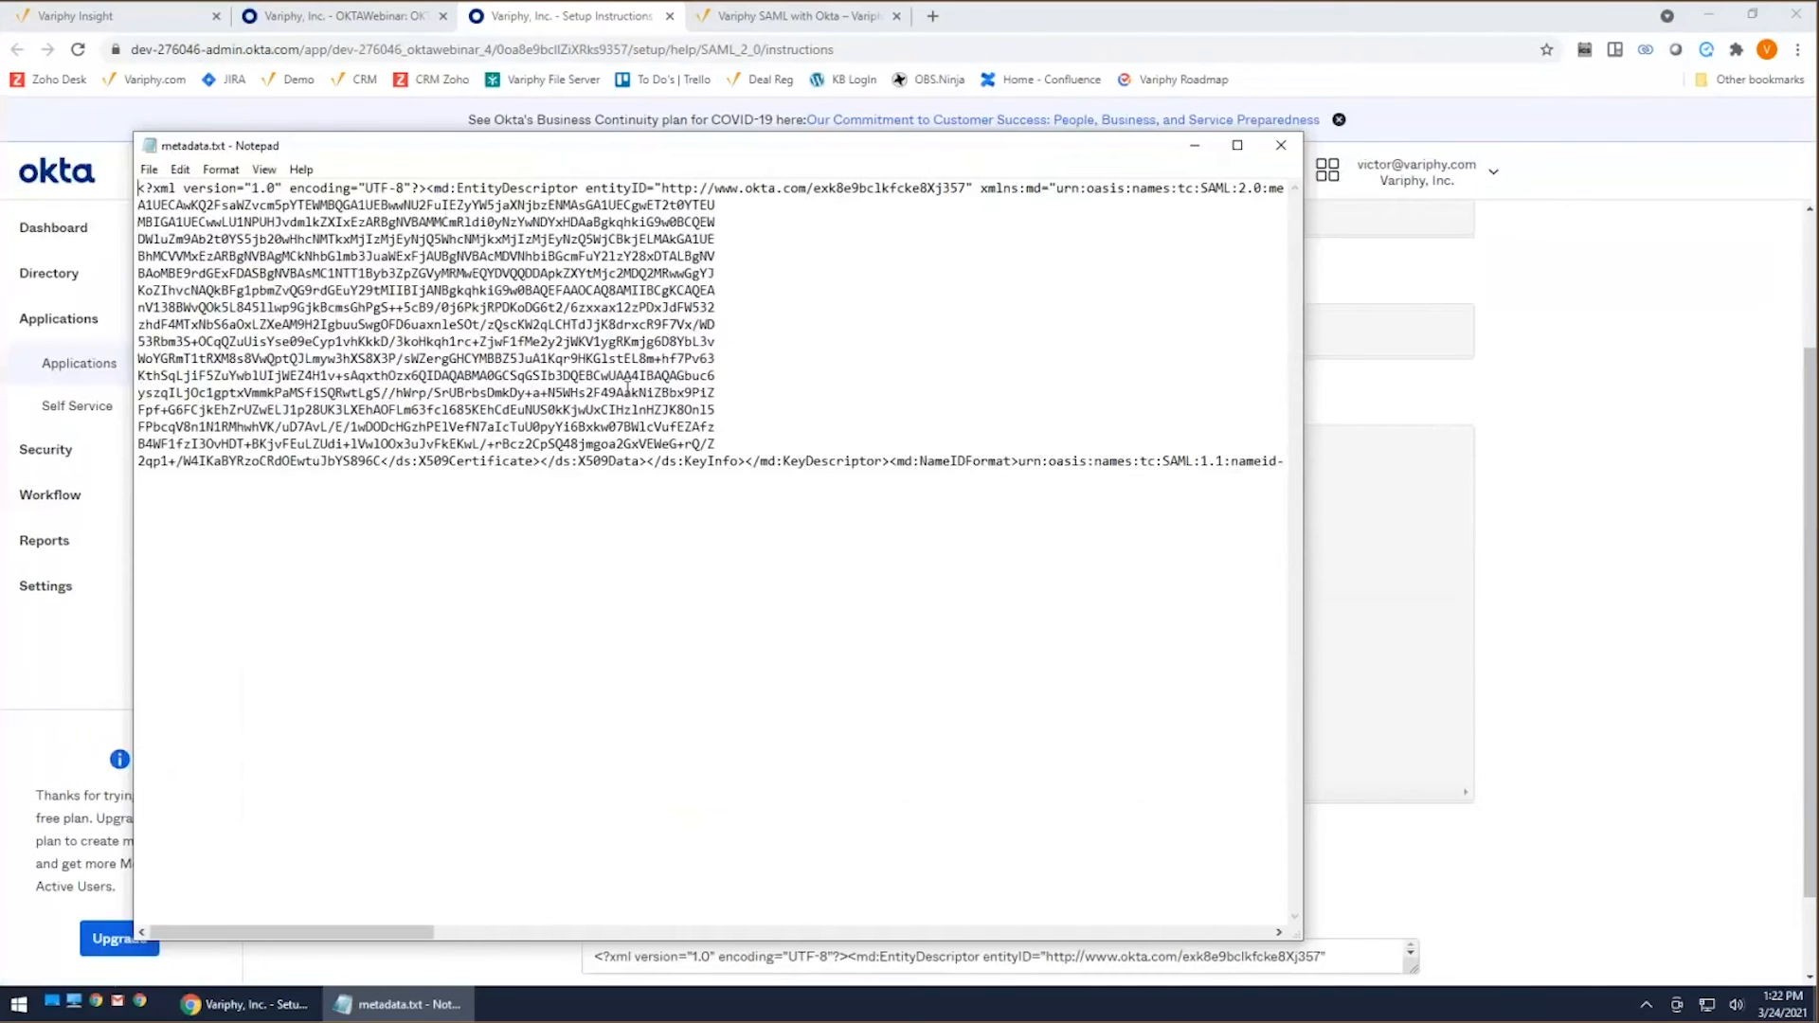
{"action": "left_click_drag", "start_coordinate": [584, 188], "coordinate": [967, 188]}
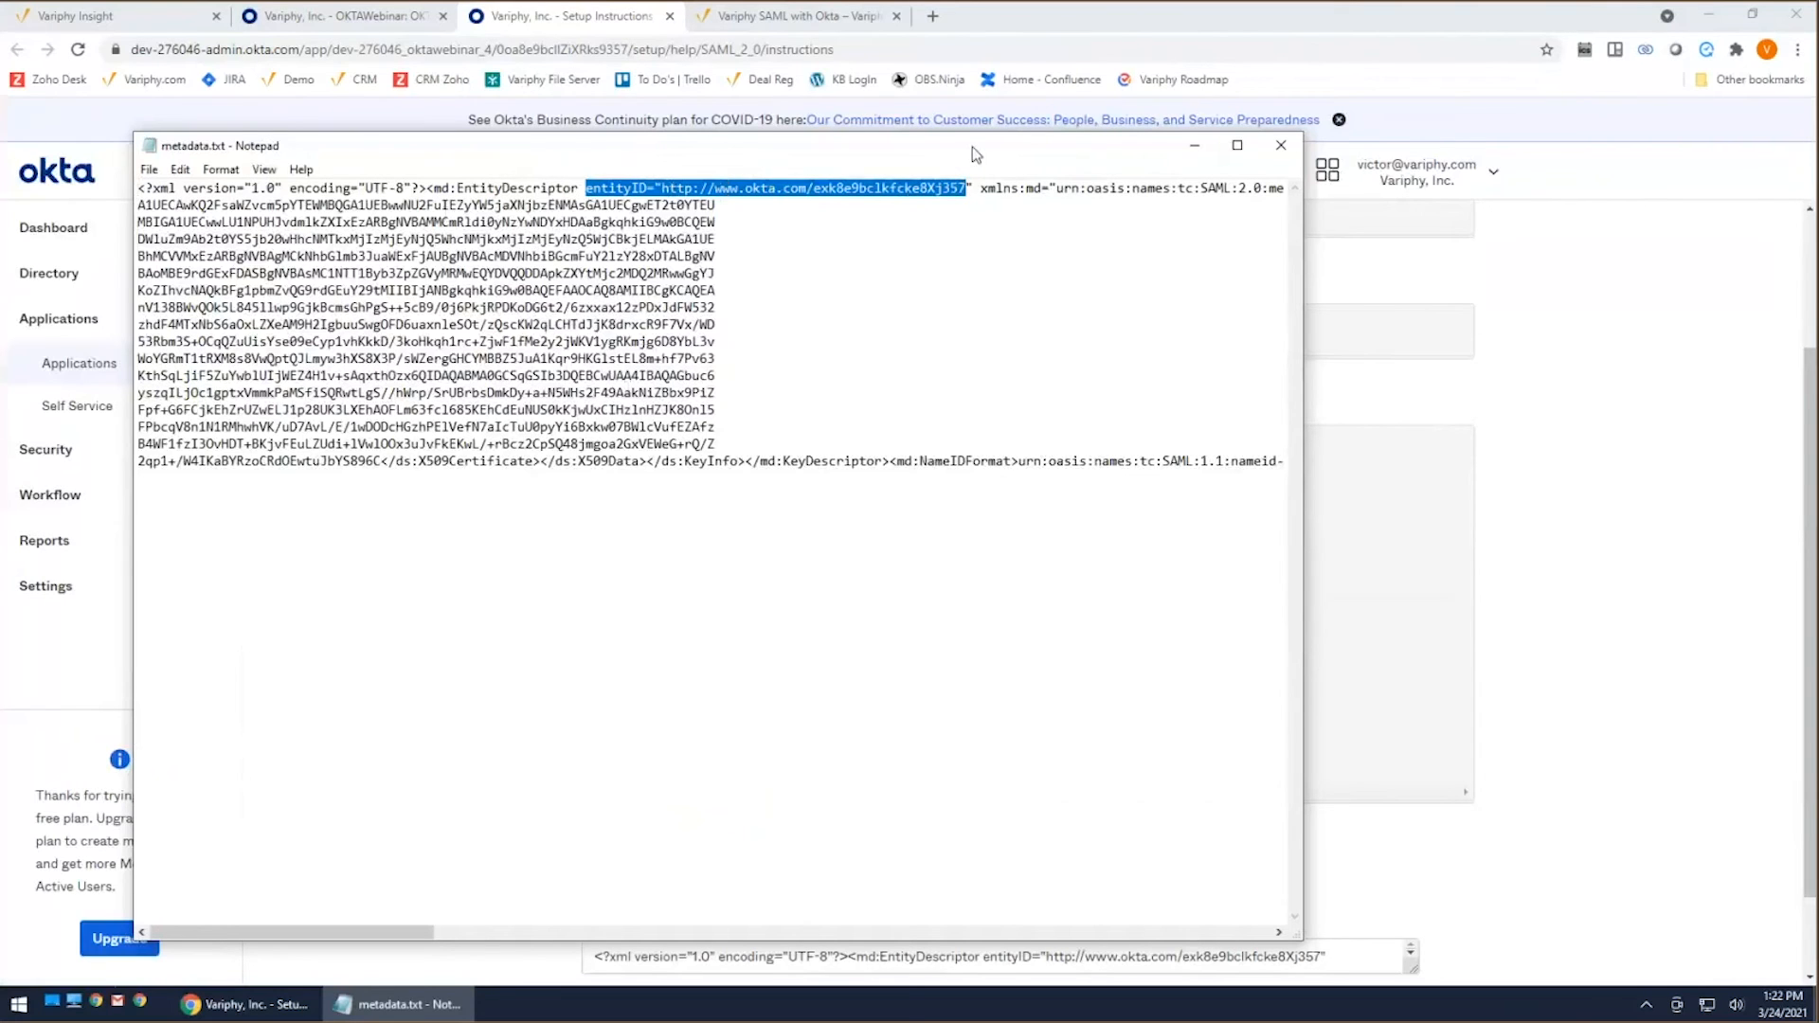
{"action": "key", "text": "alt+Tab"}
{"action": "scroll", "coordinate": [625, 379], "scroll_direction": "up", "scroll_amount": 1}
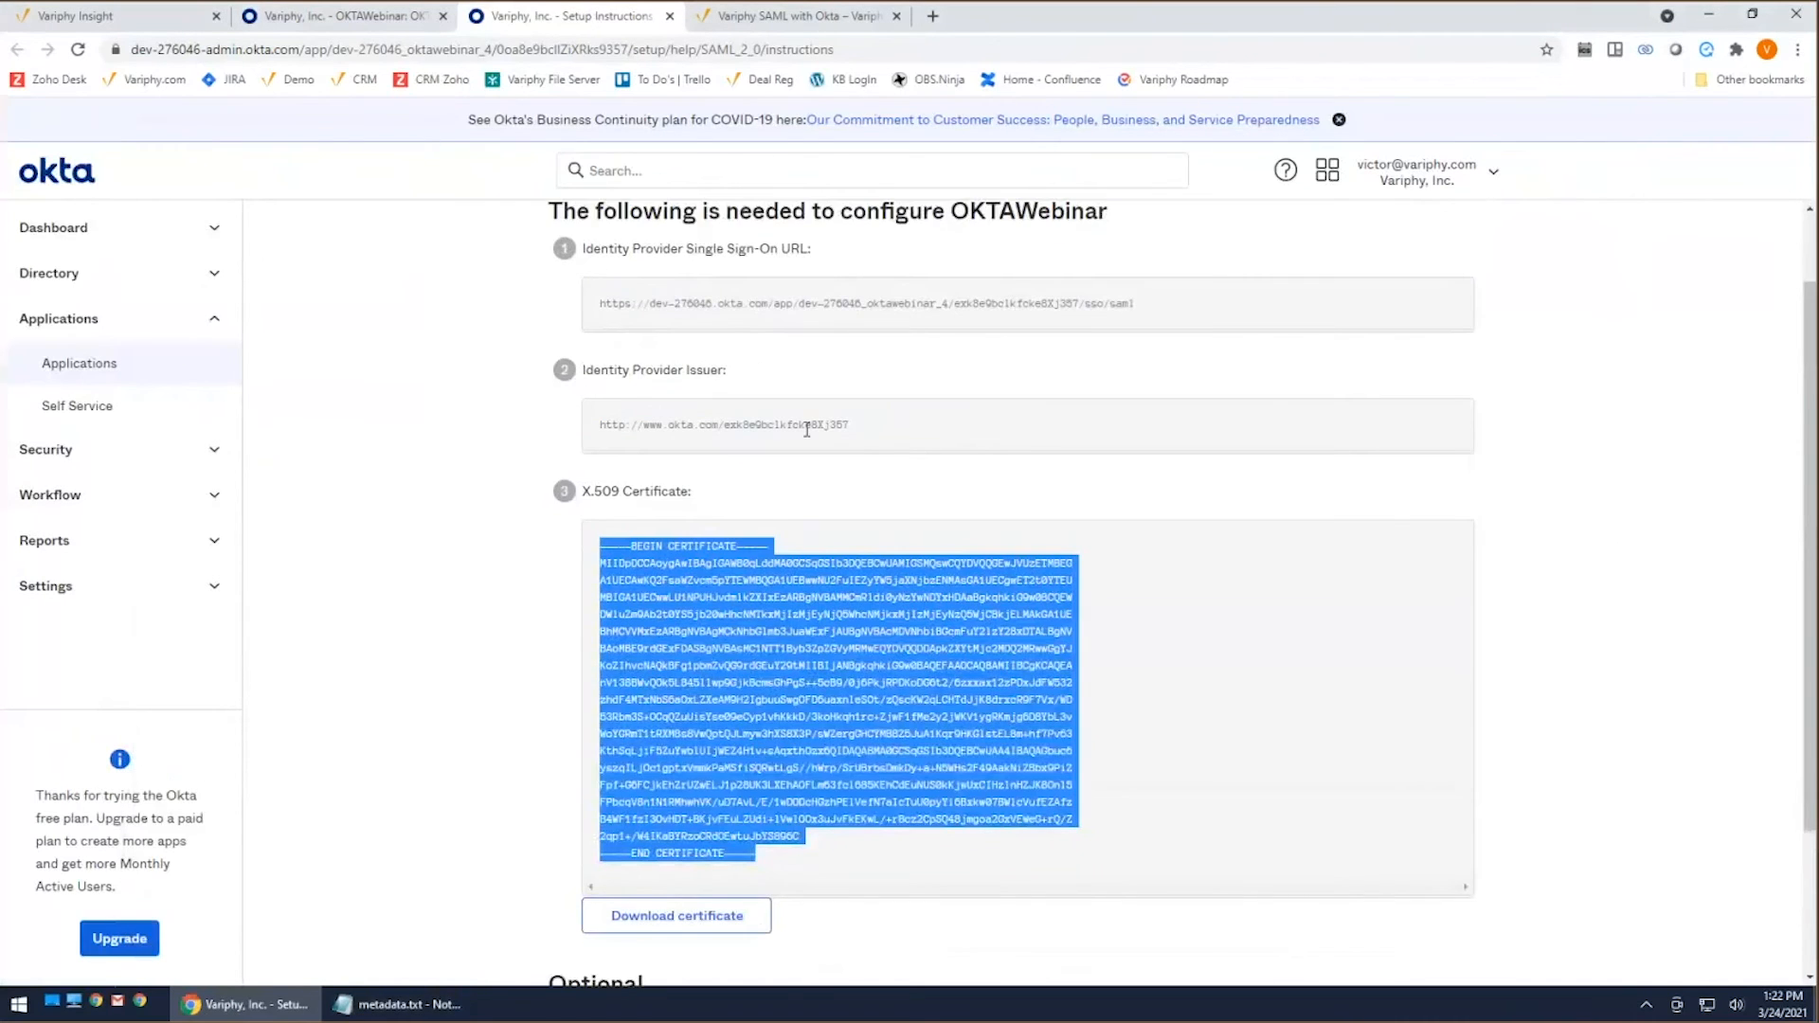
Step: Open Variphy's OKTA SAML configuration for editing and compare its Identity Provider Entity ID with the entityID in metadata.txt
{"action": "left_click", "coordinate": [180, 17]}
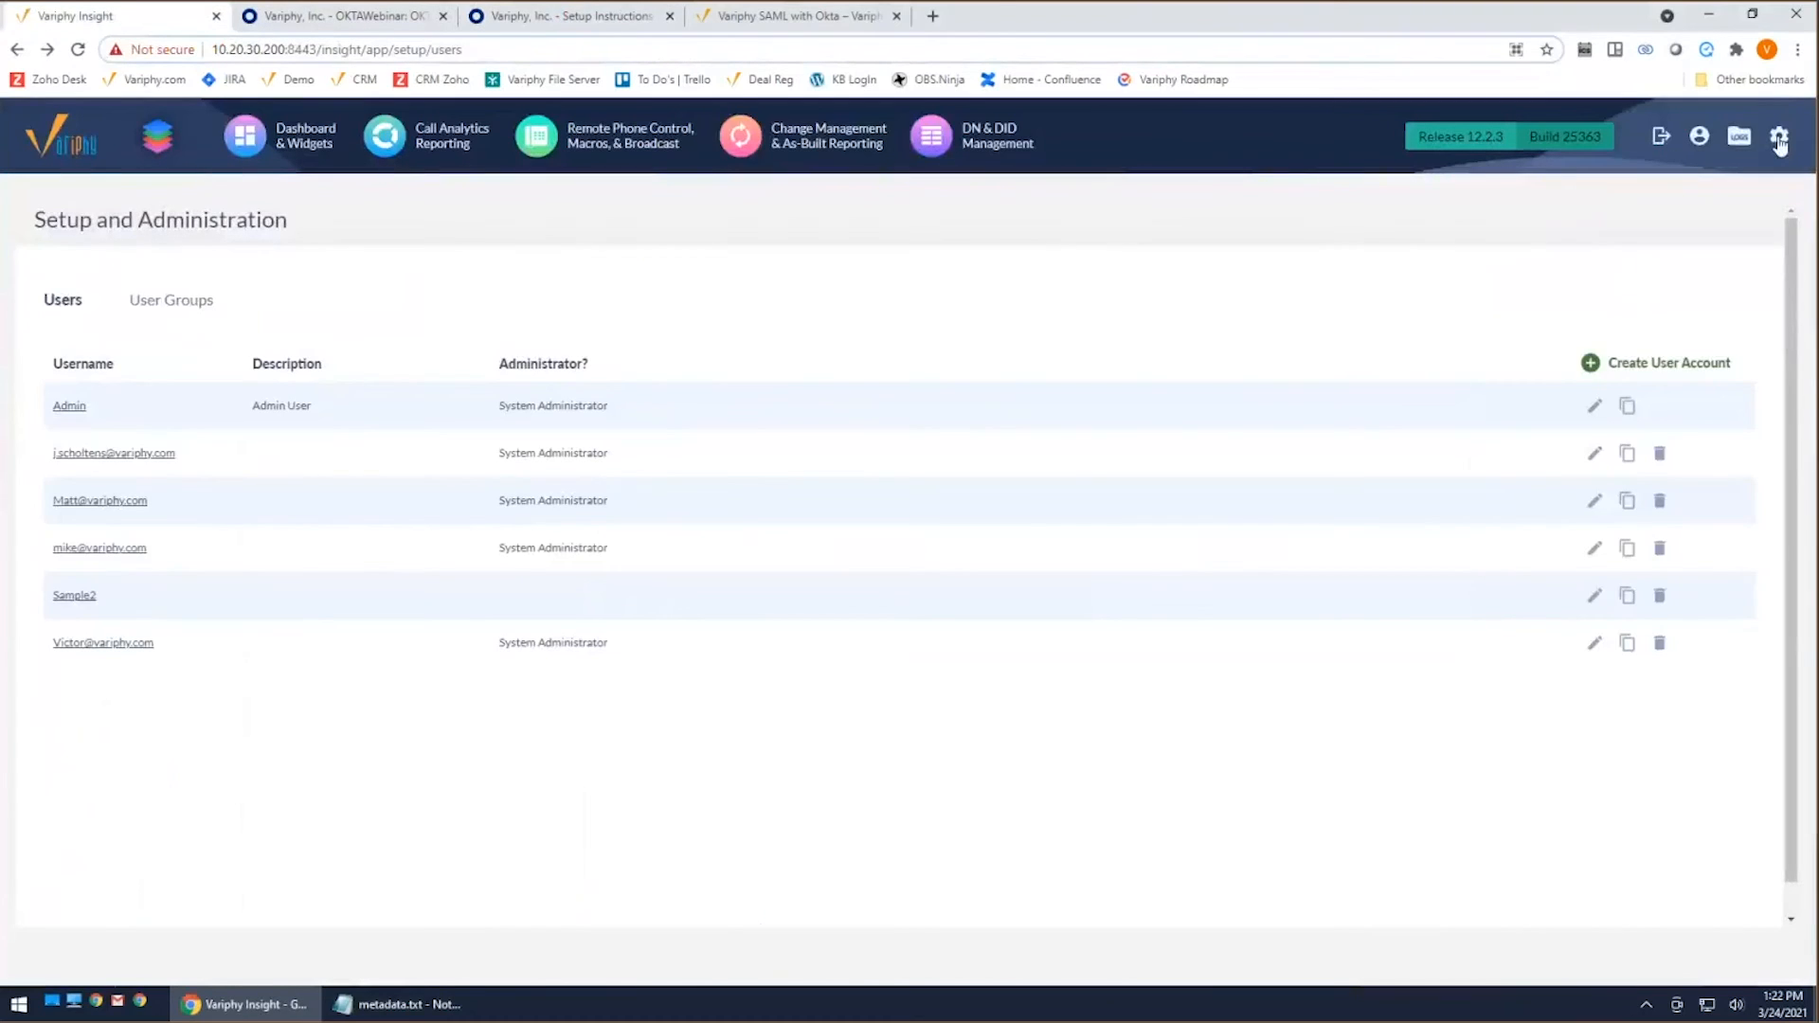
{"action": "left_click", "coordinate": [1781, 140]}
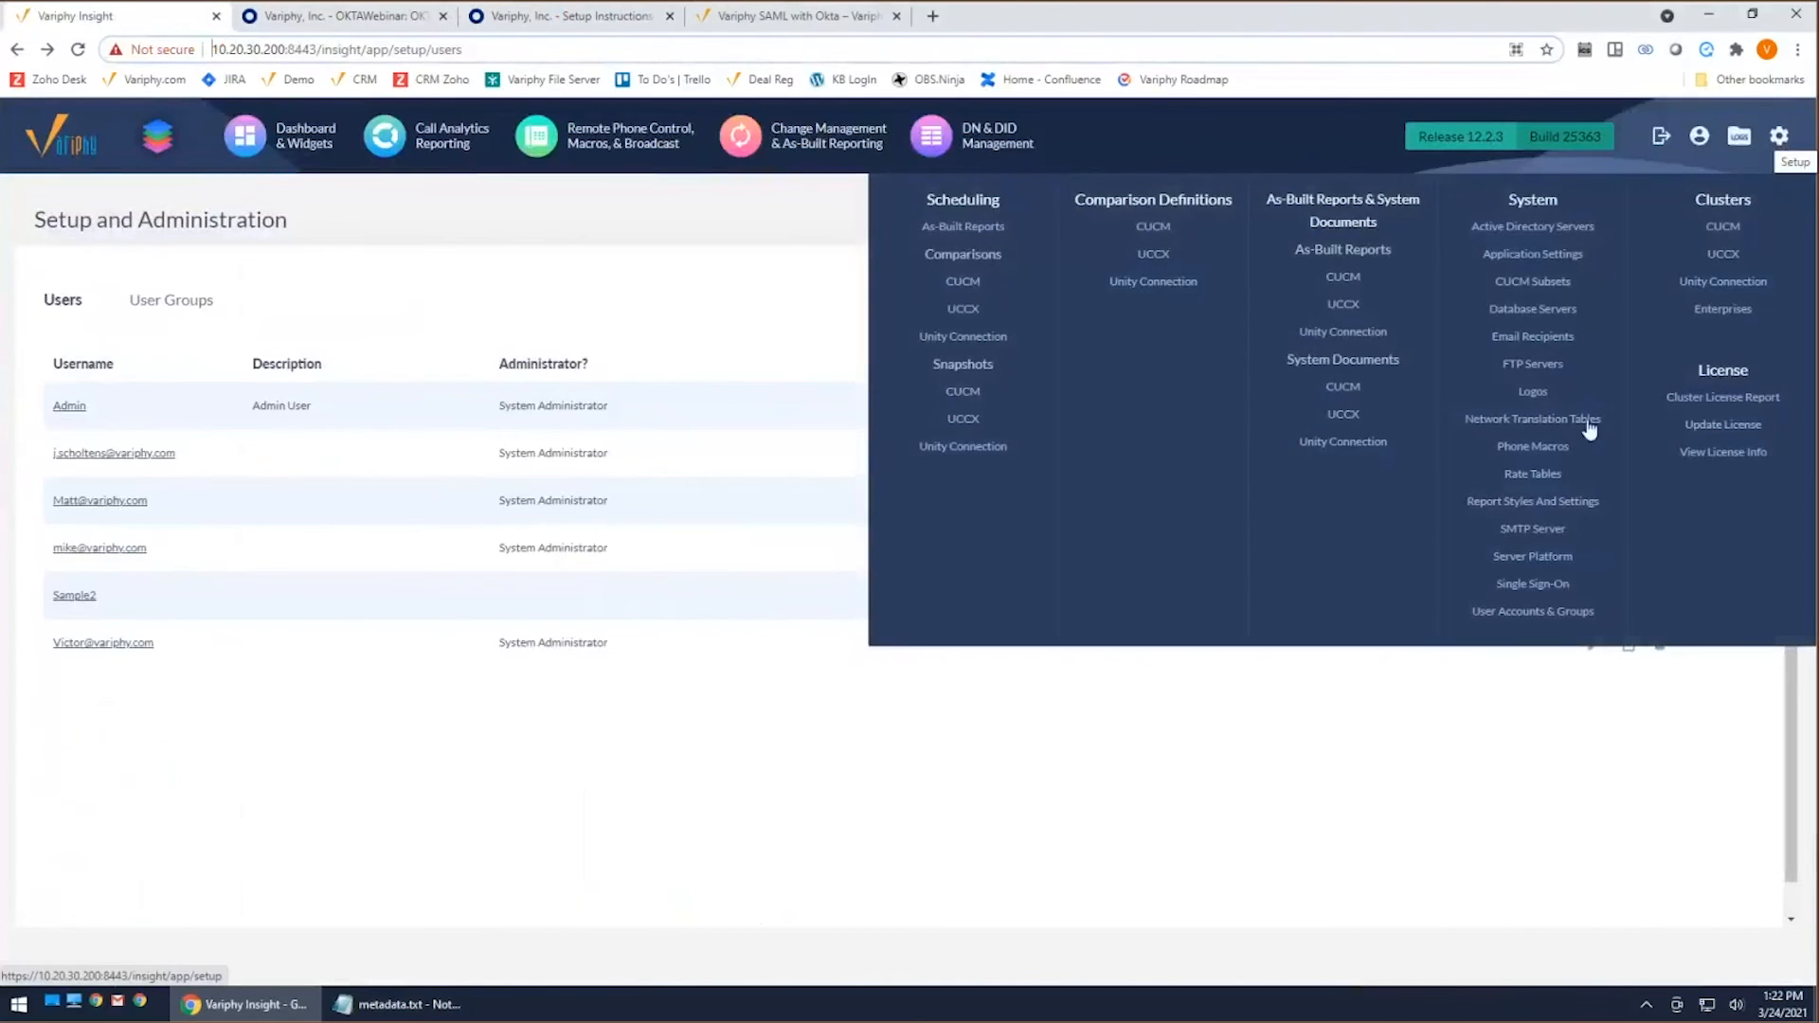
{"action": "left_click", "coordinate": [1538, 588]}
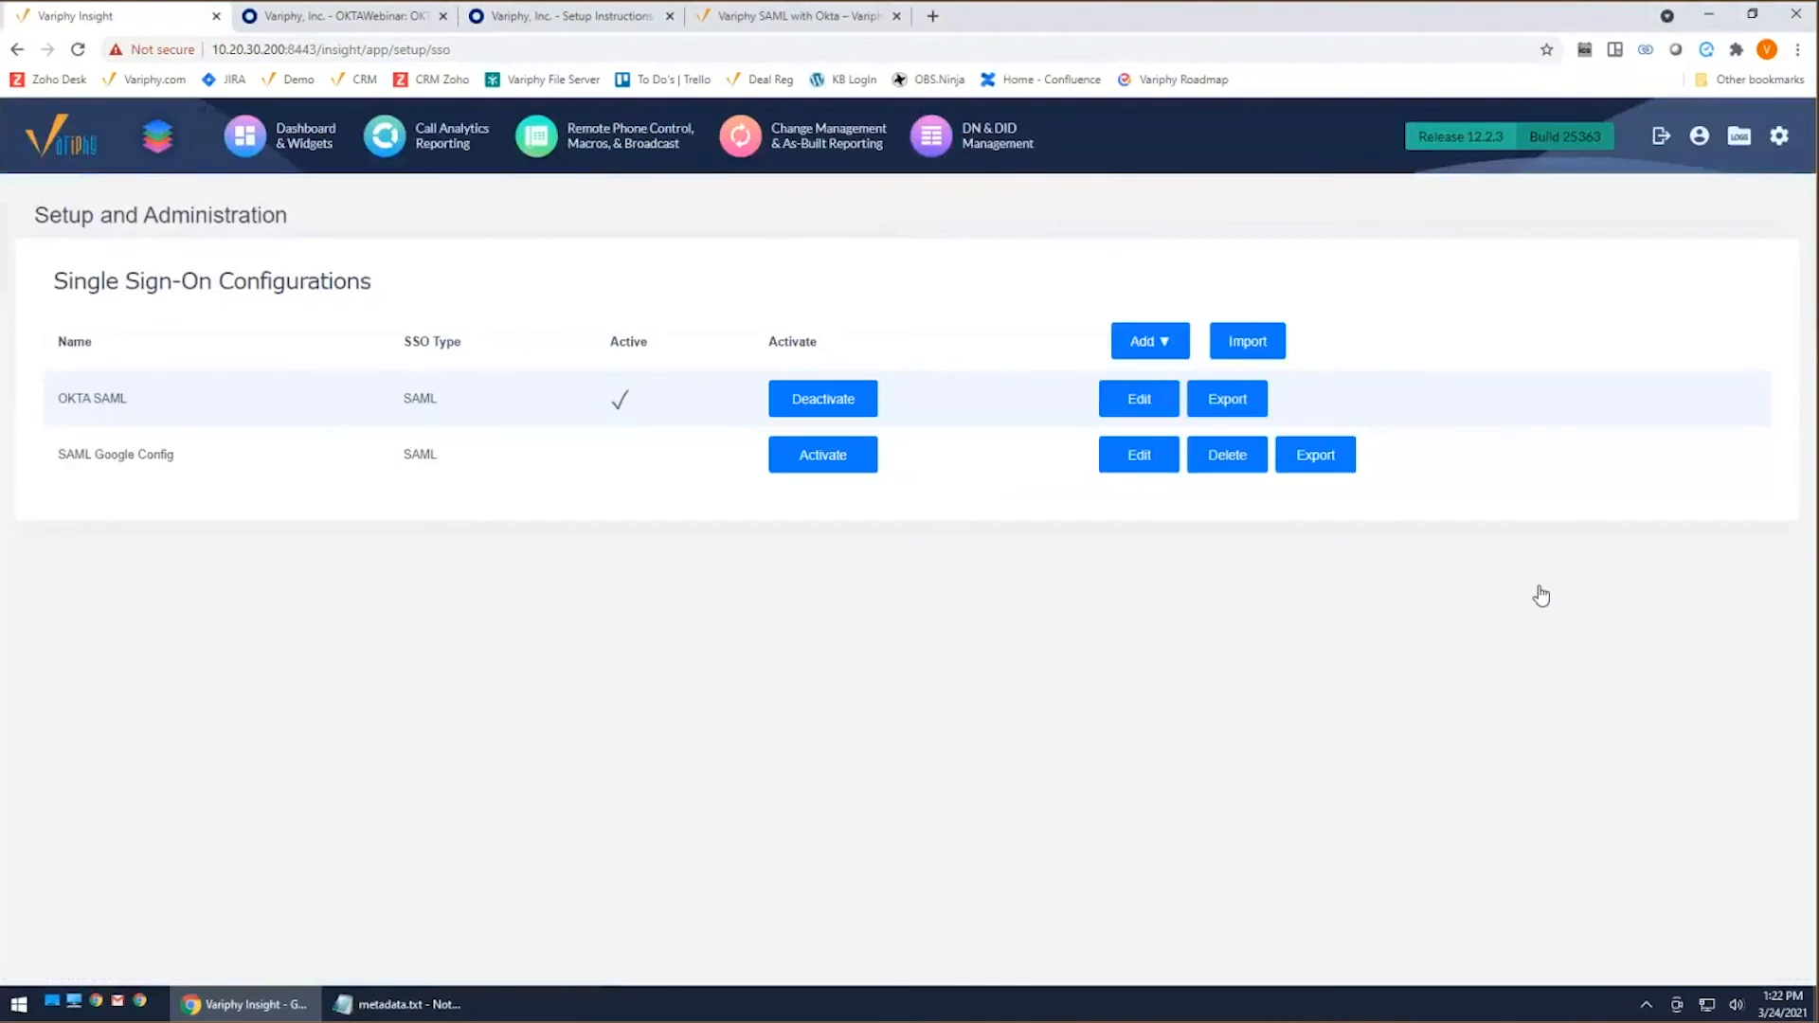
{"action": "left_click", "coordinate": [1139, 398]}
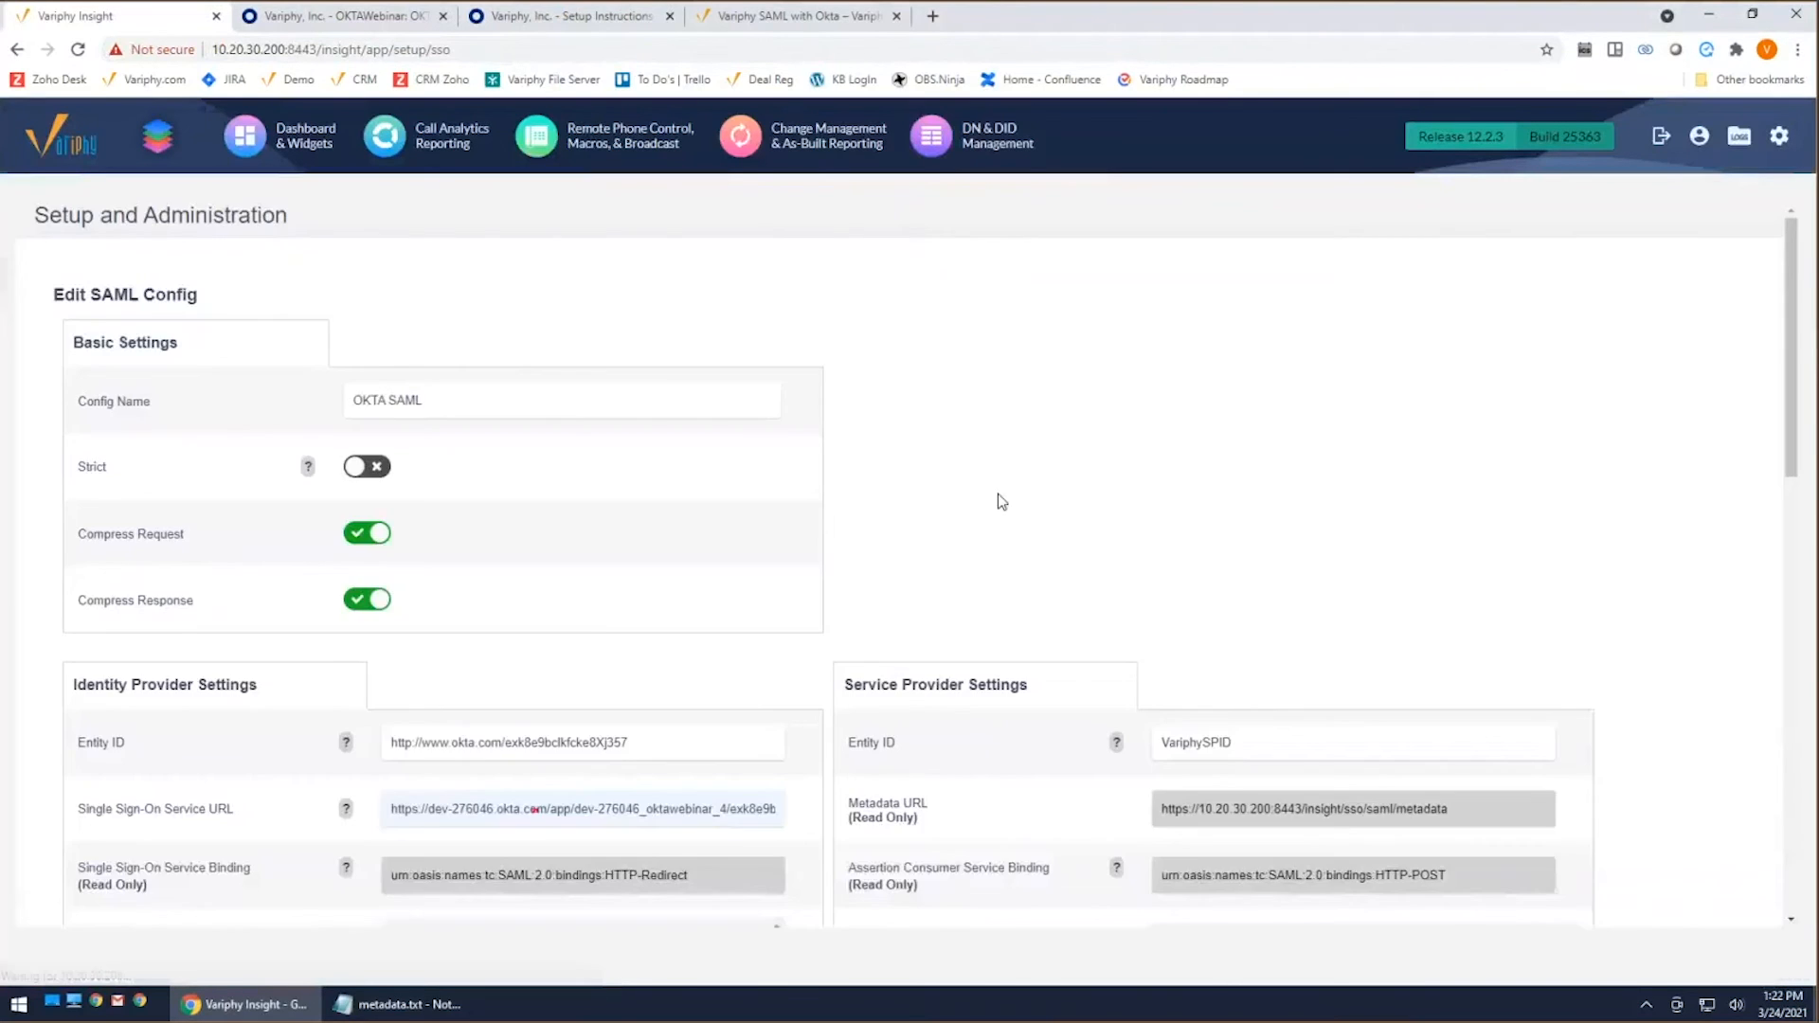
{"action": "scroll", "coordinate": [995, 498], "scroll_direction": "down", "scroll_amount": 3}
{"action": "left_click_drag", "start_coordinate": [132, 555], "coordinate": [79, 557]}
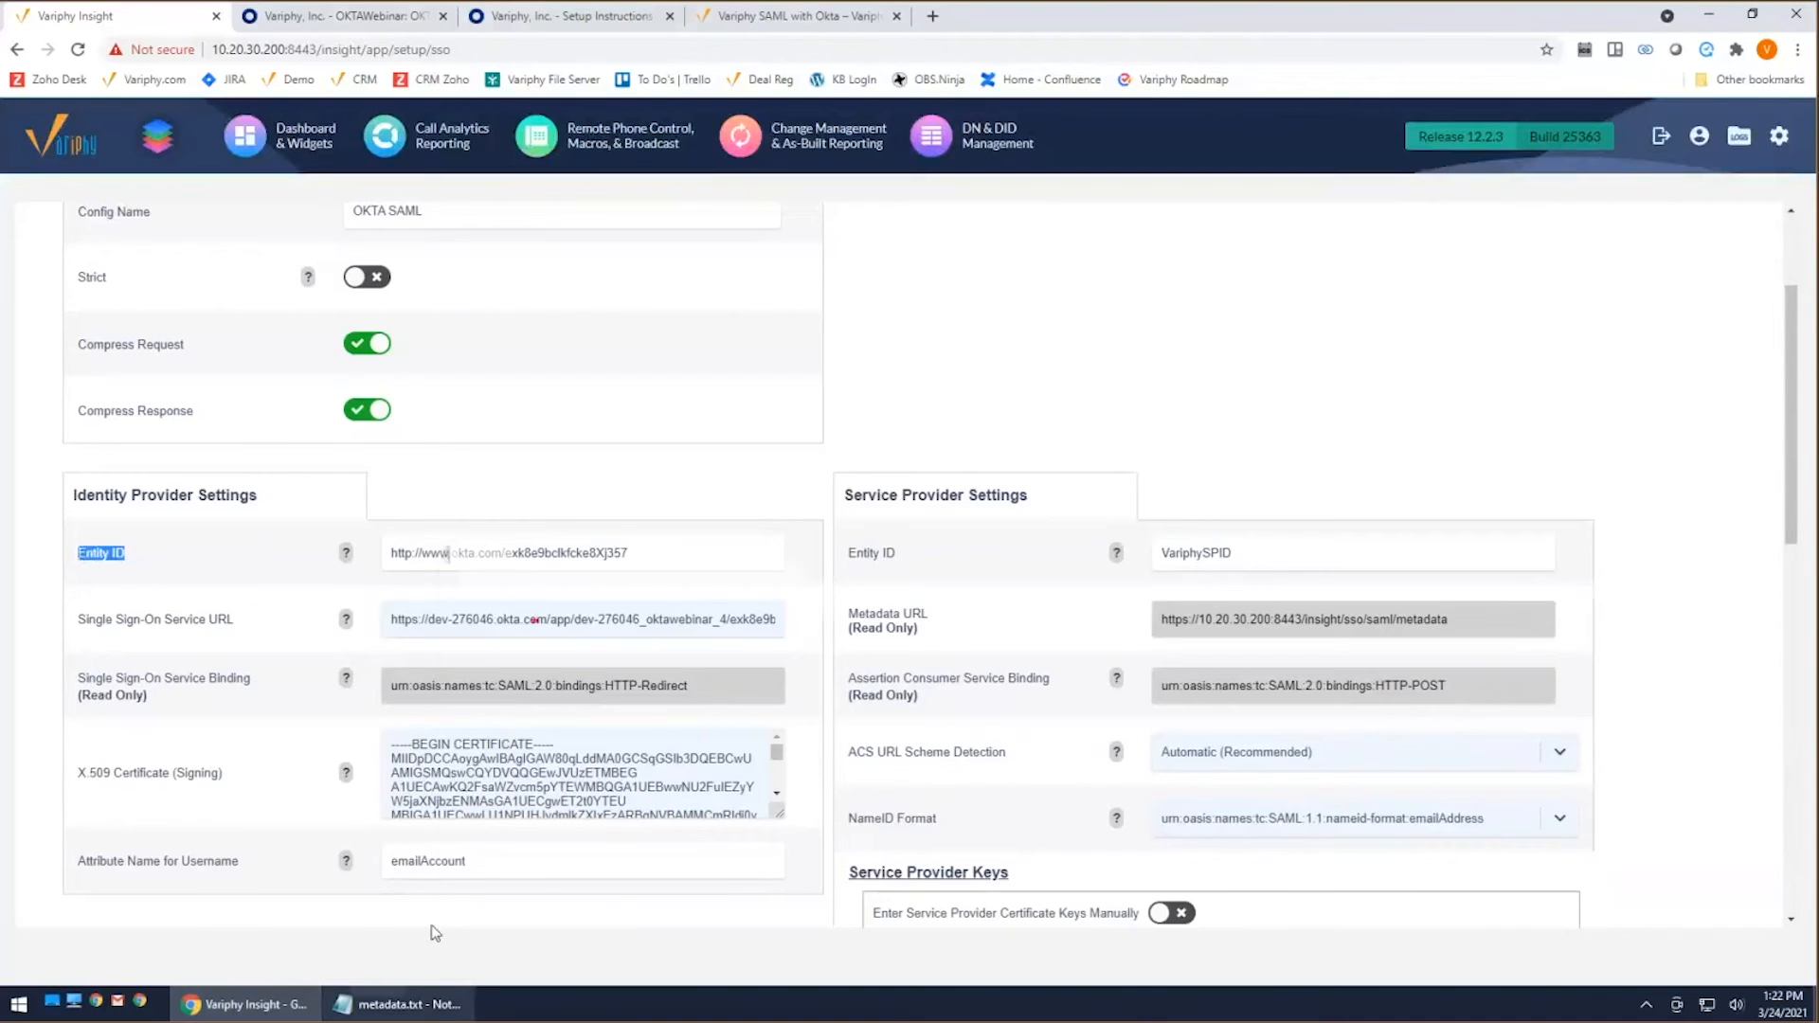
{"action": "left_click", "coordinate": [398, 1005]}
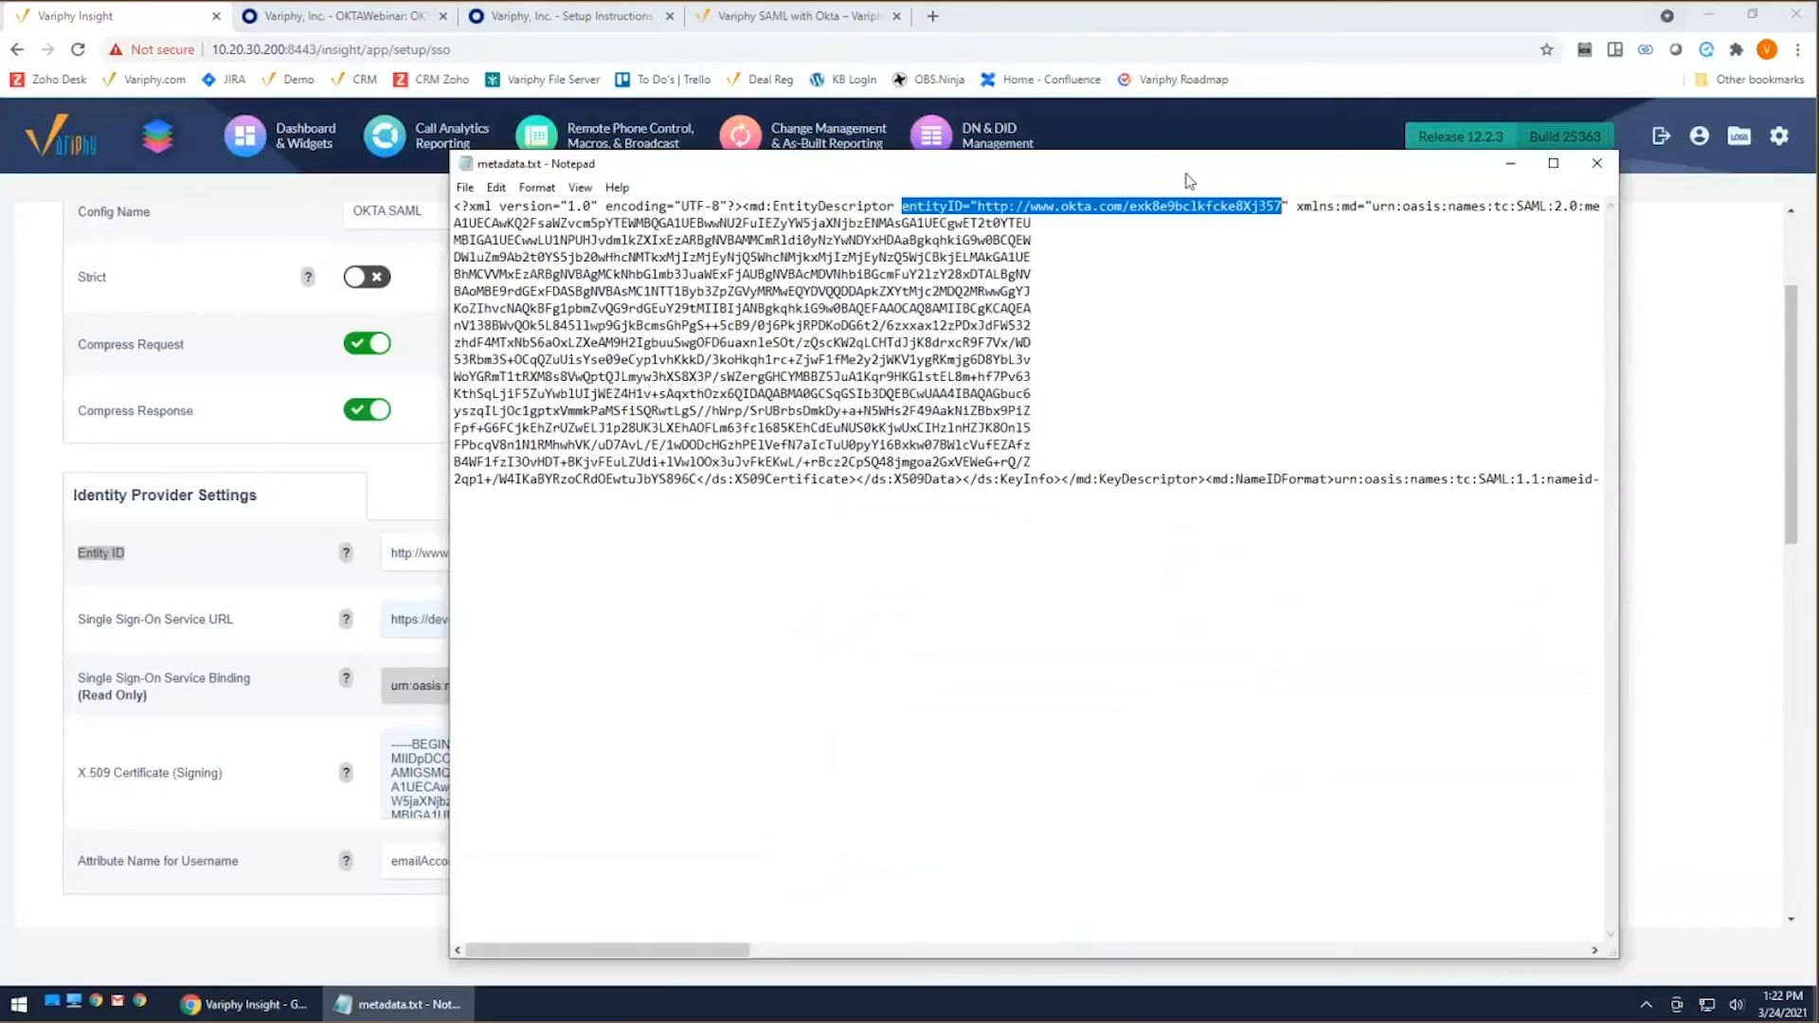
{"action": "left_click_drag", "start_coordinate": [1192, 182], "coordinate": [1379, 186]}
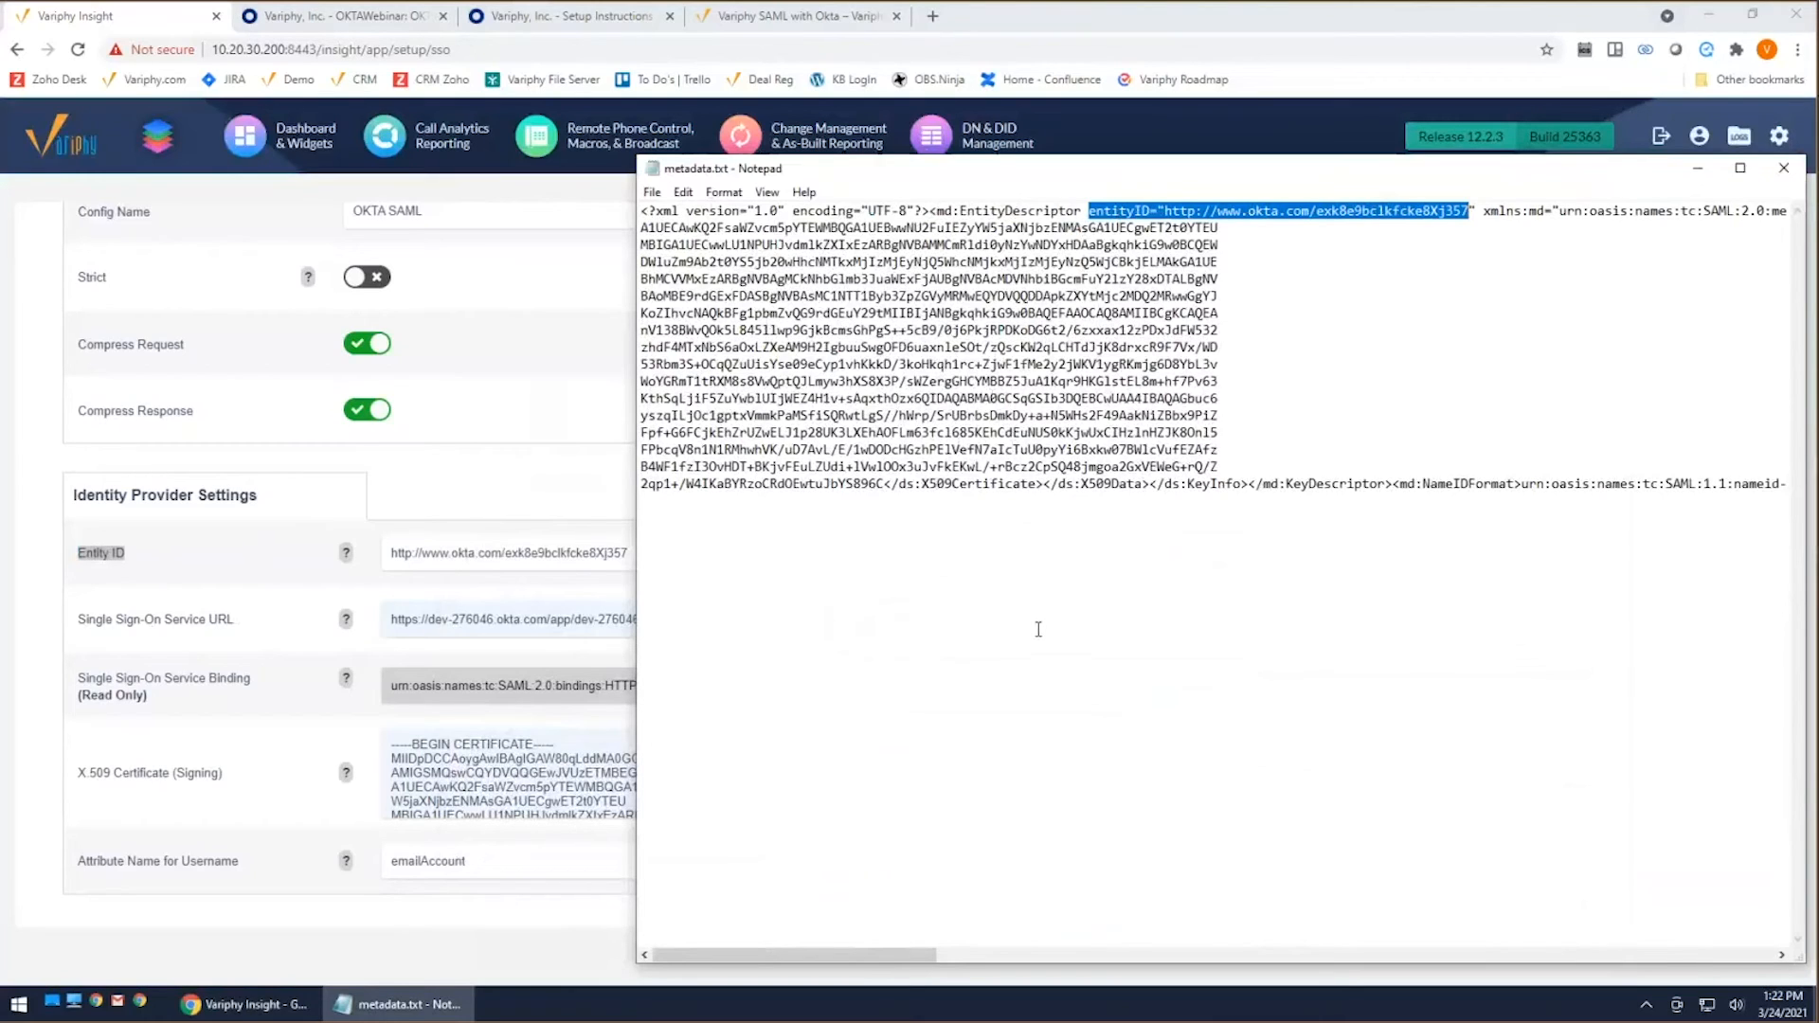
Step: Locate the SingleSignOnService entry in metadata.txt and examine its Binding and Location against Variphy's Single Sign-On Service settings
{"action": "left_click_drag", "start_coordinate": [836, 957], "coordinate": [1004, 959]}
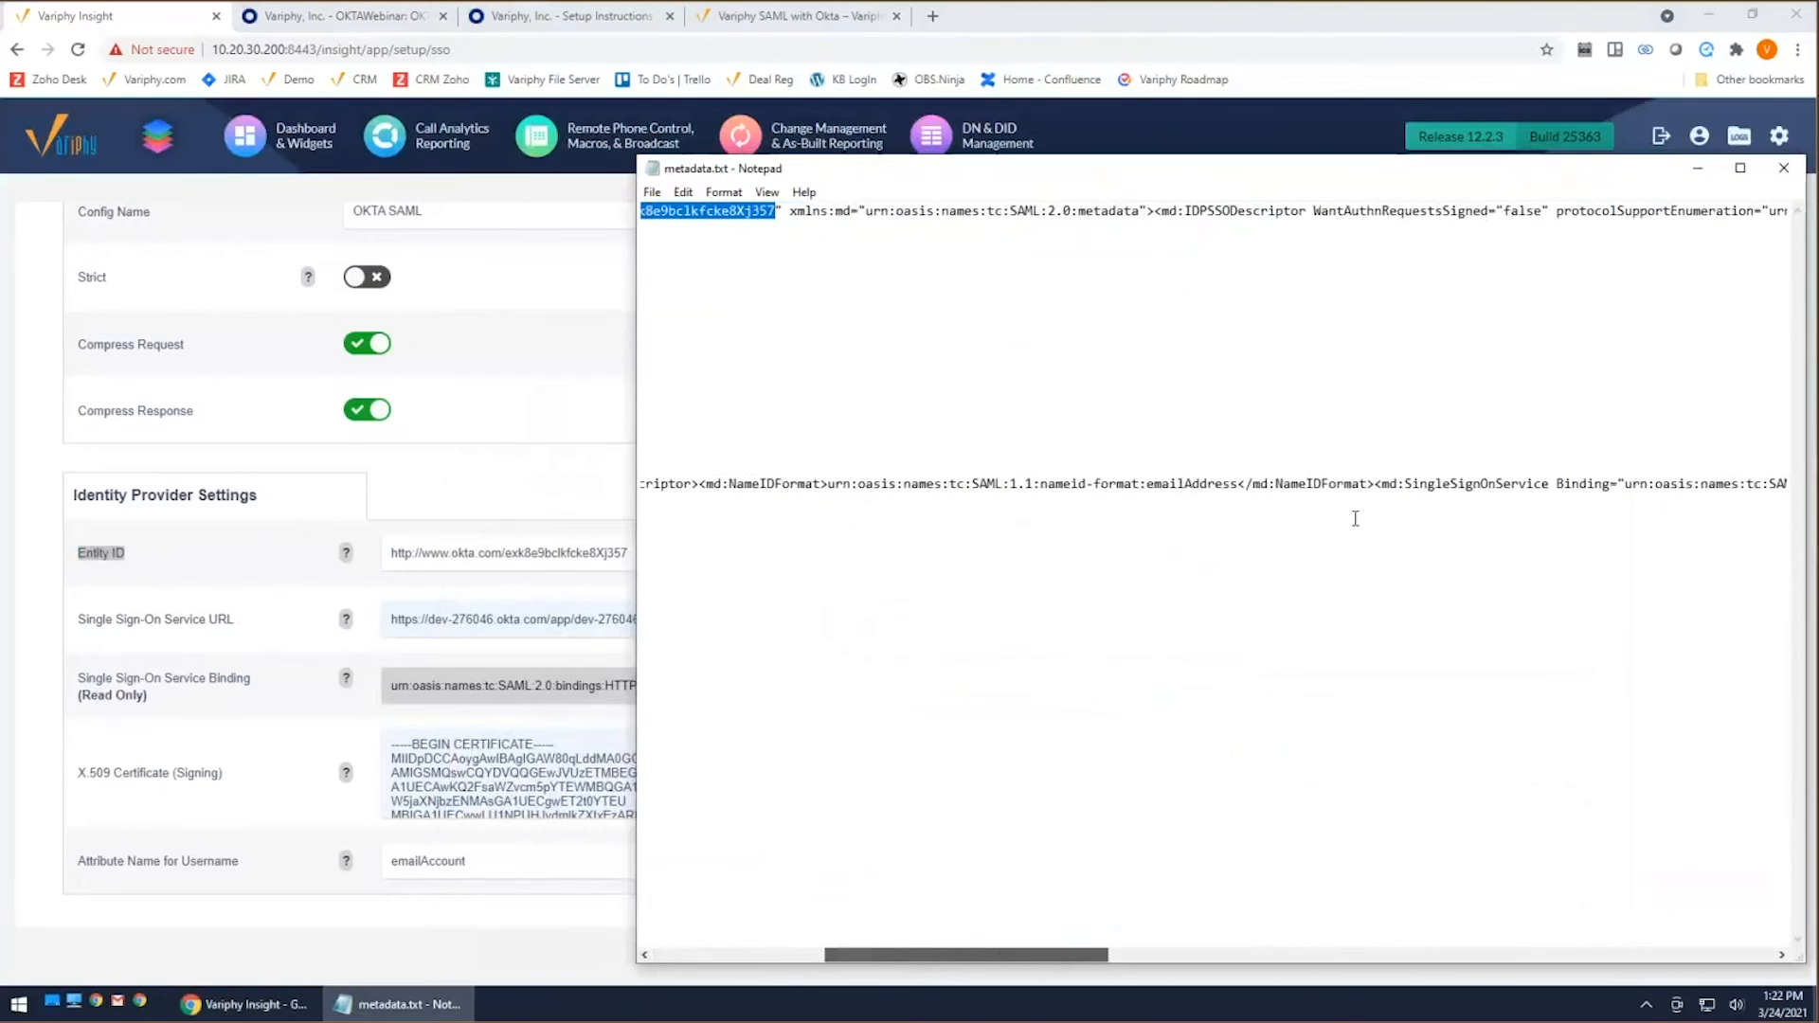
{"action": "left_click_drag", "start_coordinate": [1551, 485], "coordinate": [1407, 488]}
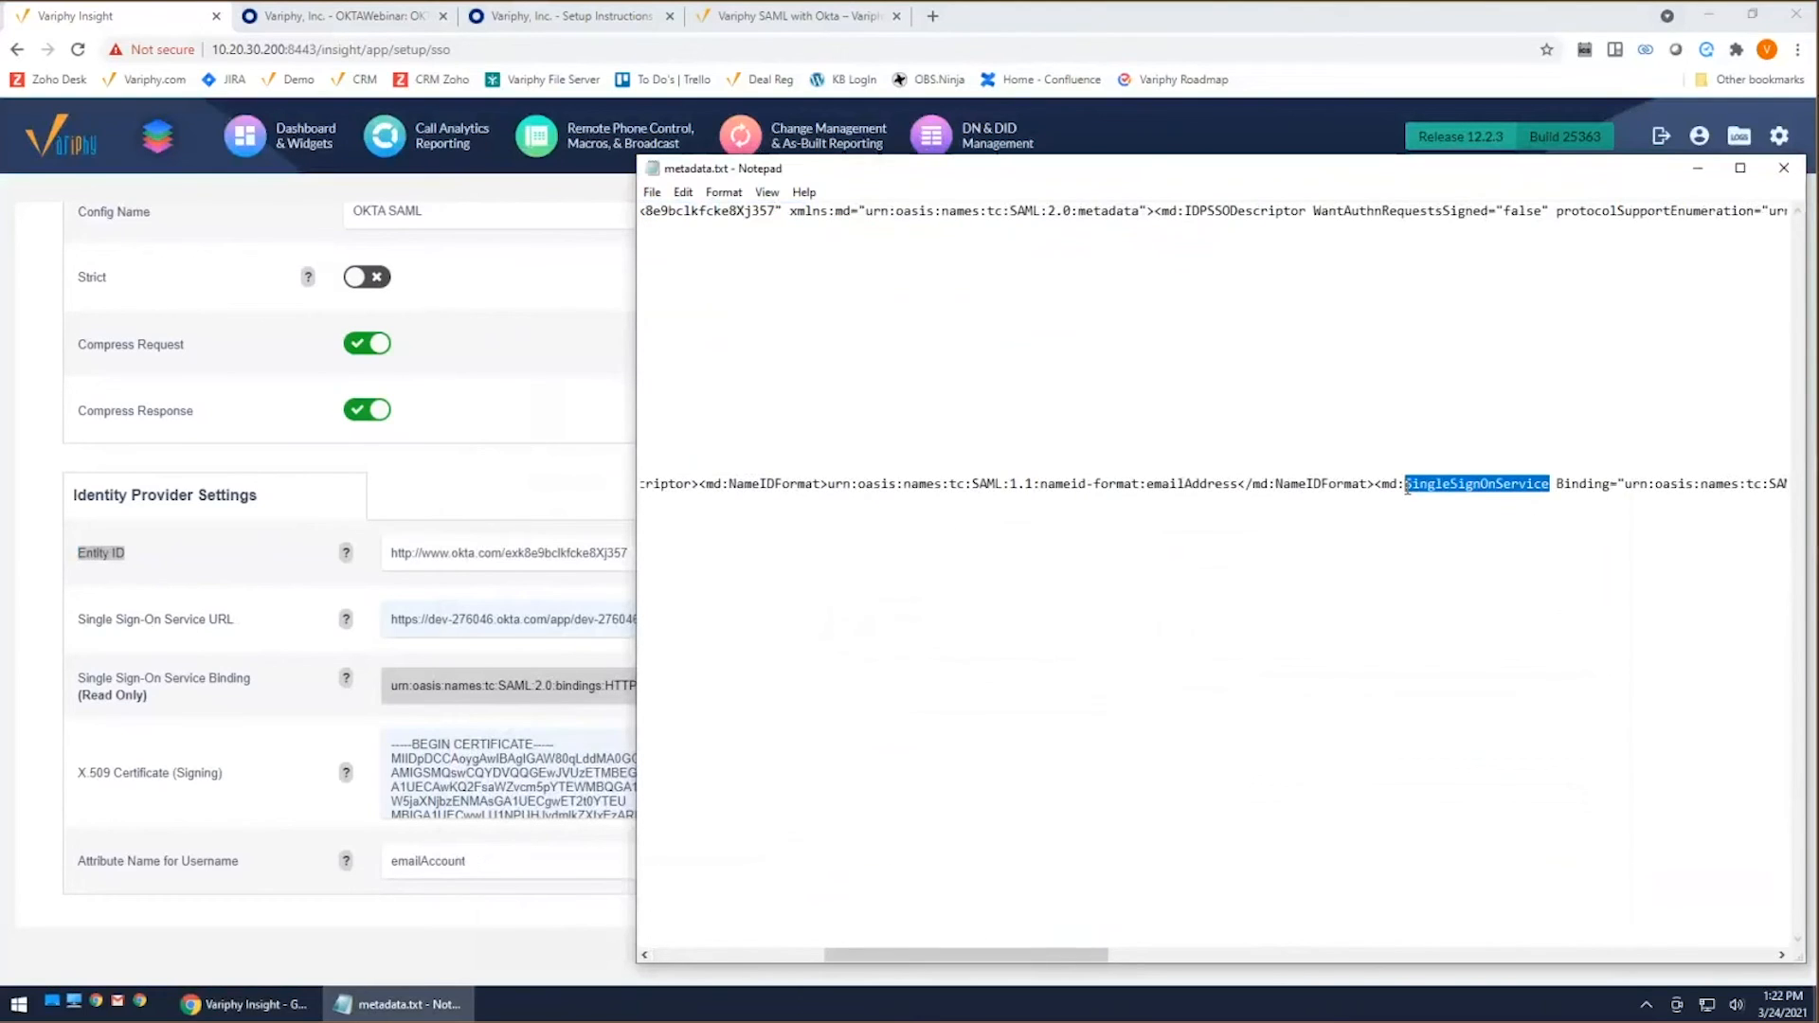
{"action": "left_click_drag", "start_coordinate": [1002, 955], "coordinate": [1237, 959]}
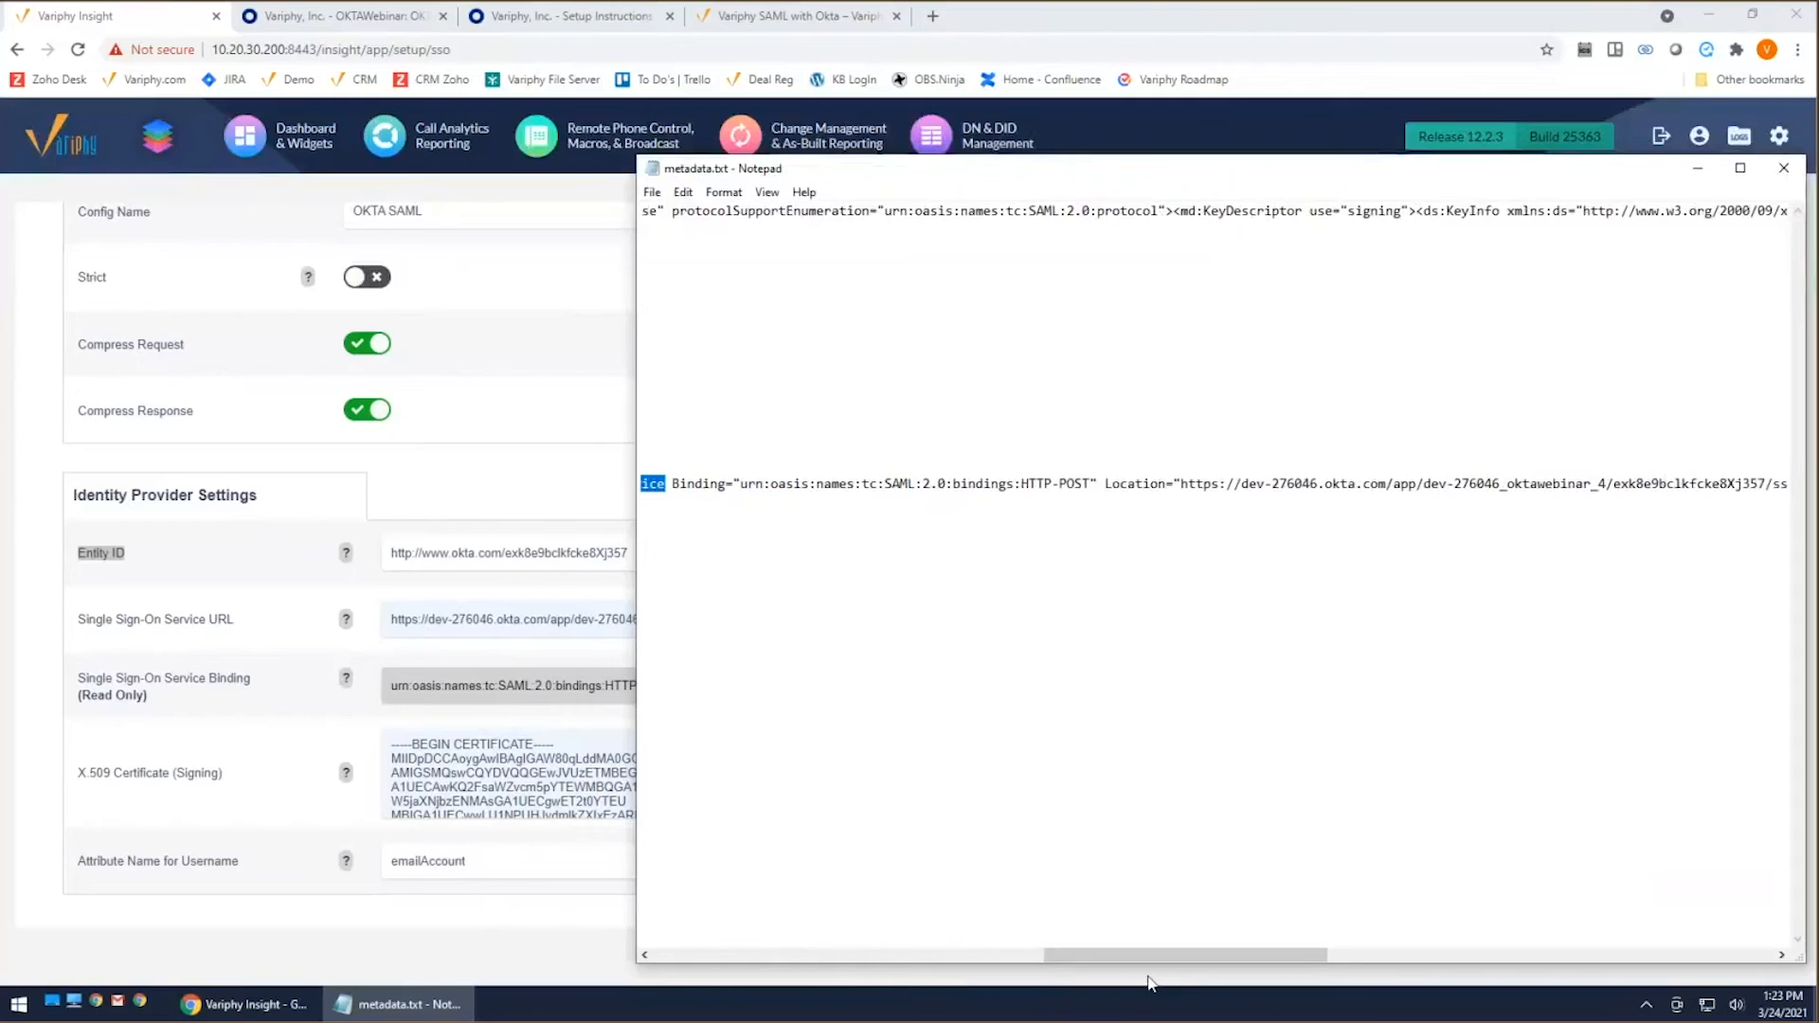
{"action": "left_click_drag", "start_coordinate": [1158, 964], "coordinate": [1100, 964]}
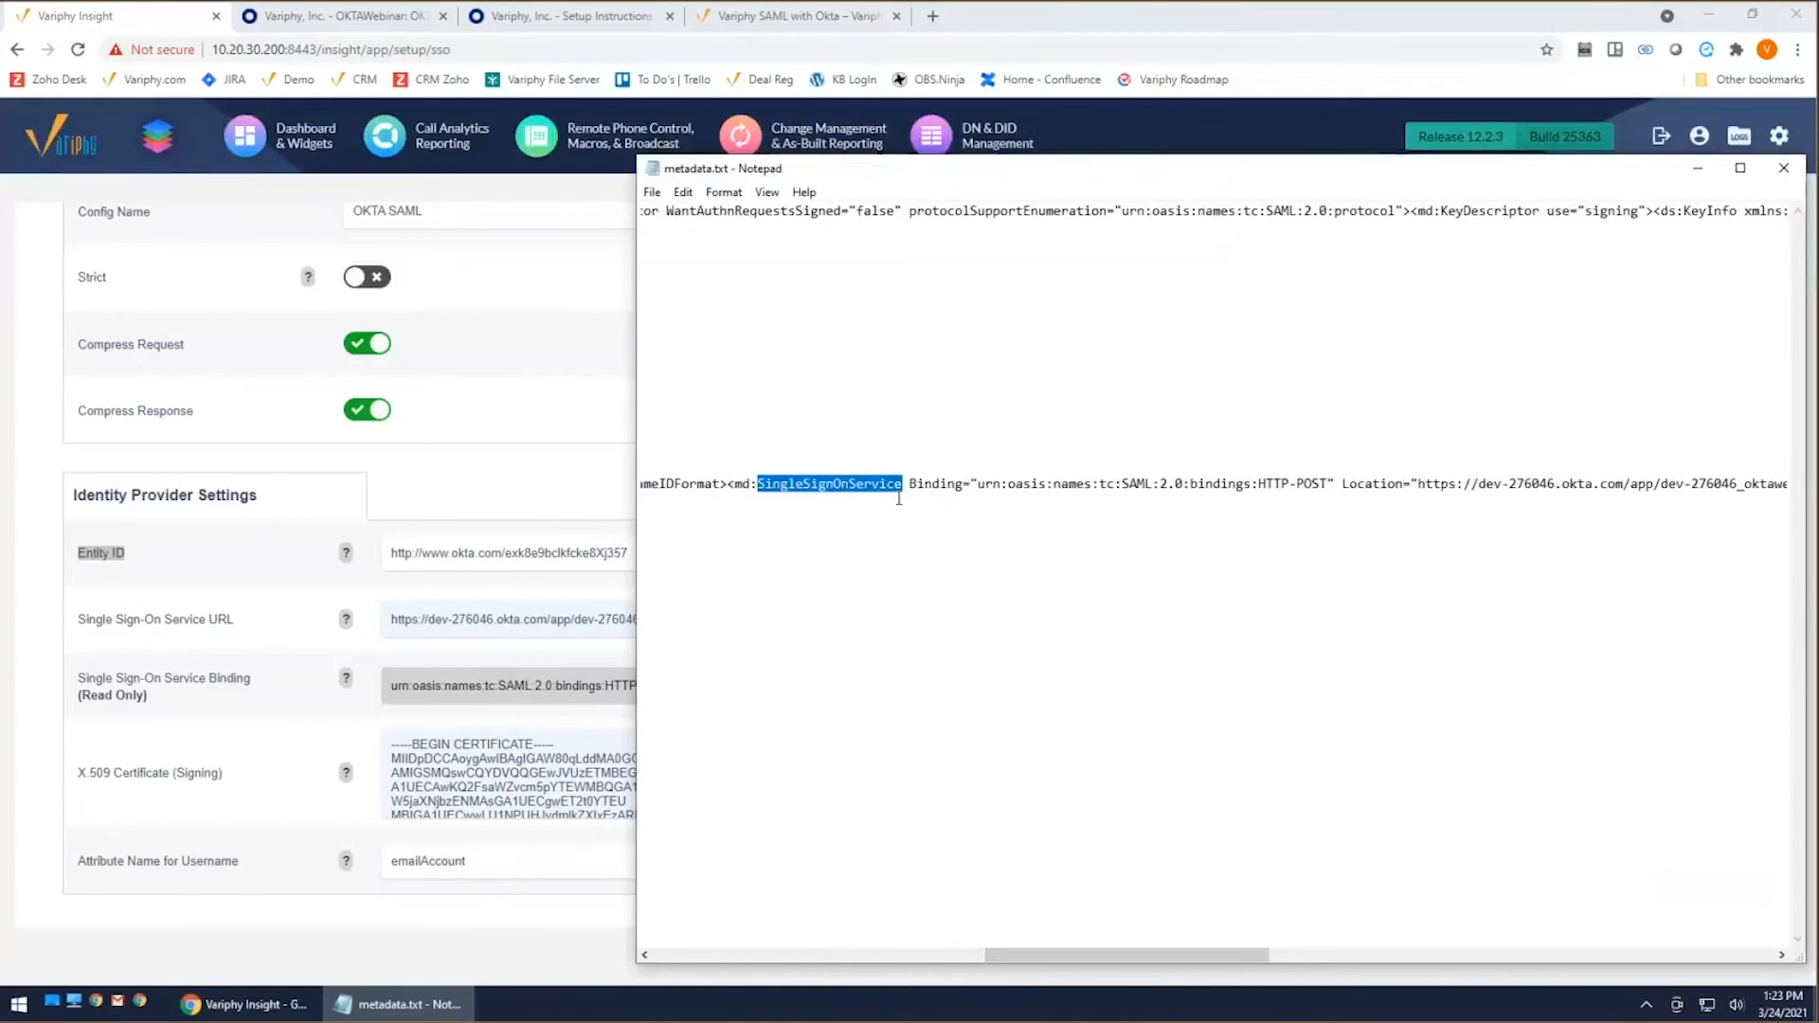
Step: Find the X509Certificate element in metadata.txt and select the whole certificate text that corresponds to Variphy's X.509 Certificate (Signing) setting
{"action": "left_click_drag", "start_coordinate": [1105, 958], "coordinate": [773, 958]}
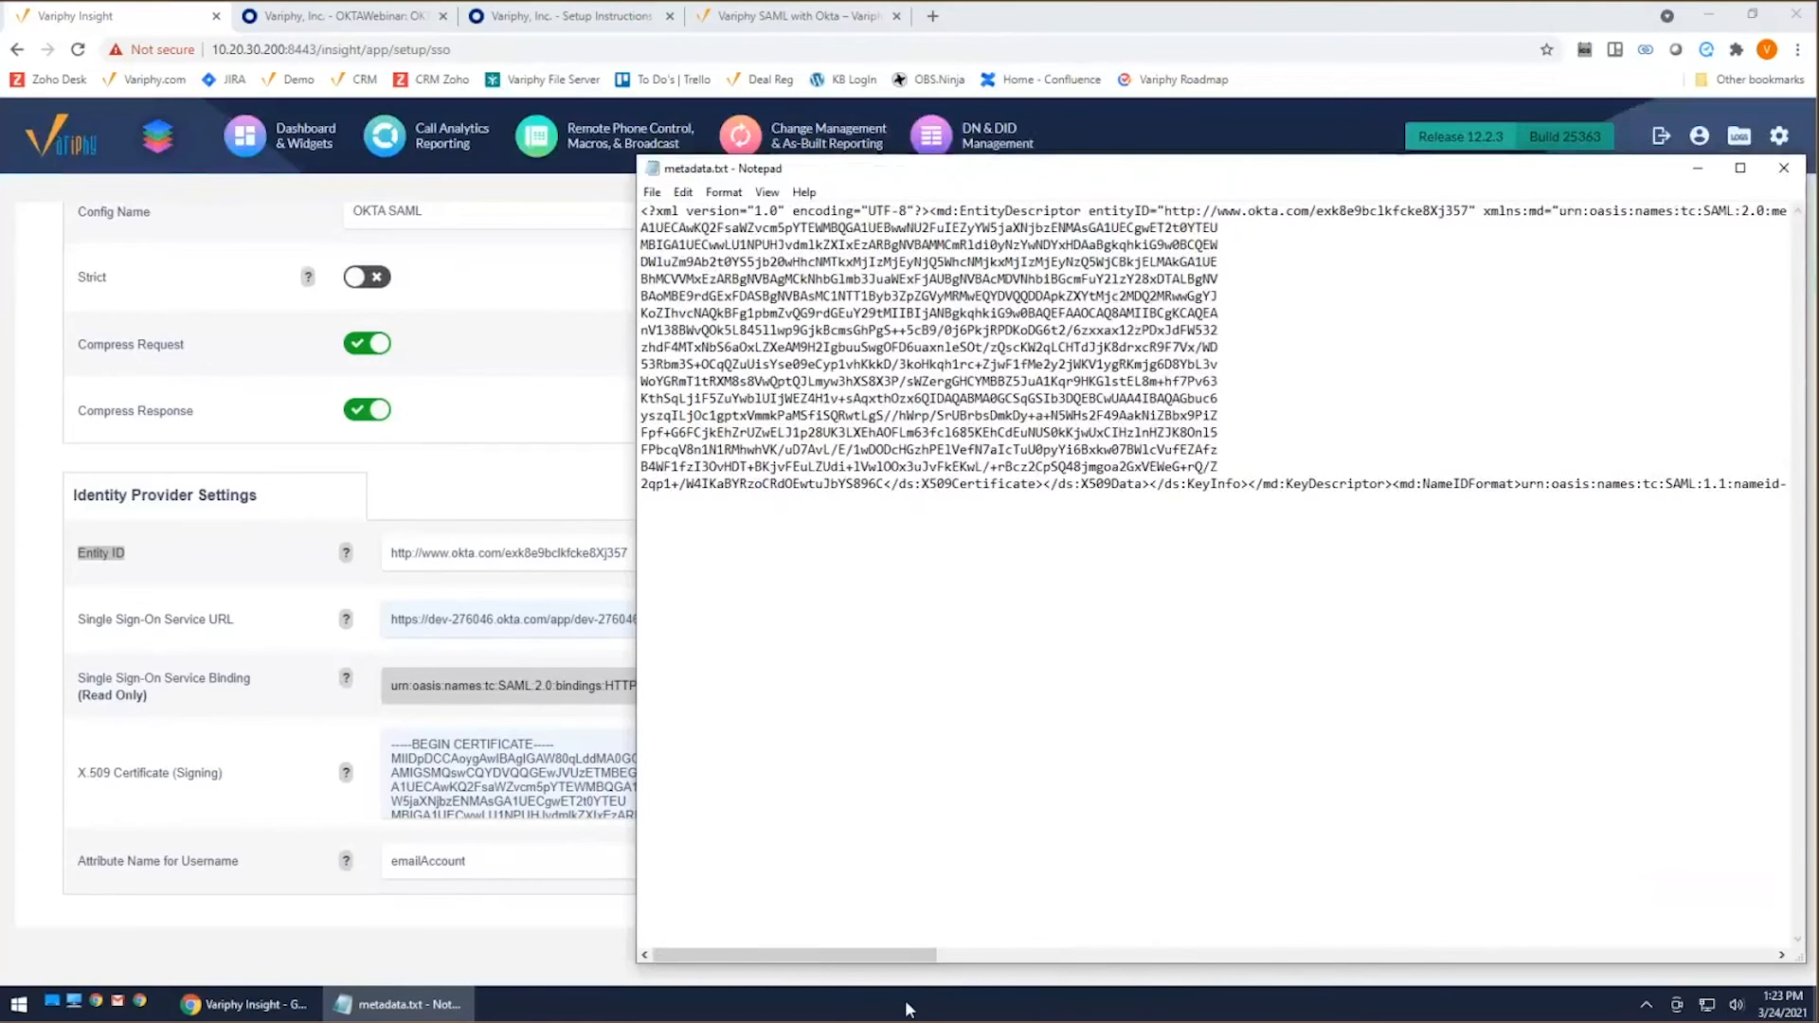
{"action": "left_click_drag", "start_coordinate": [896, 965], "coordinate": [1531, 943]}
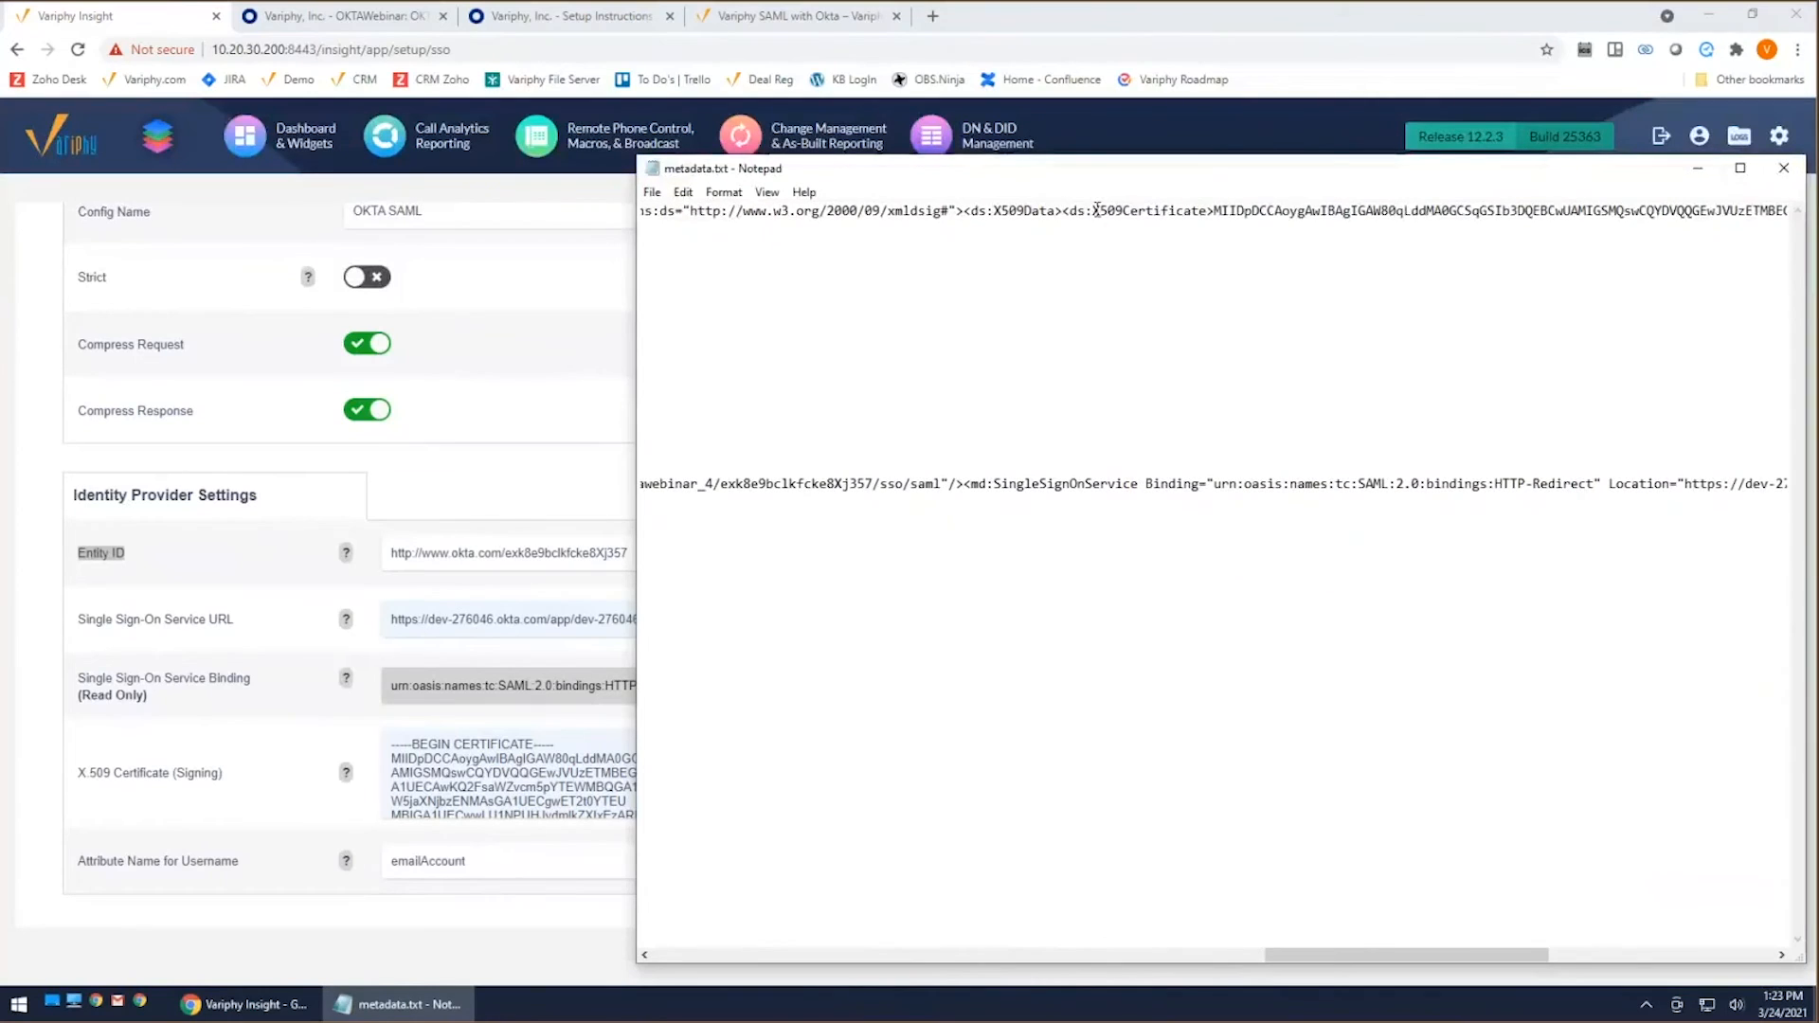
{"action": "left_click_drag", "start_coordinate": [1214, 211], "coordinate": [682, 486]}
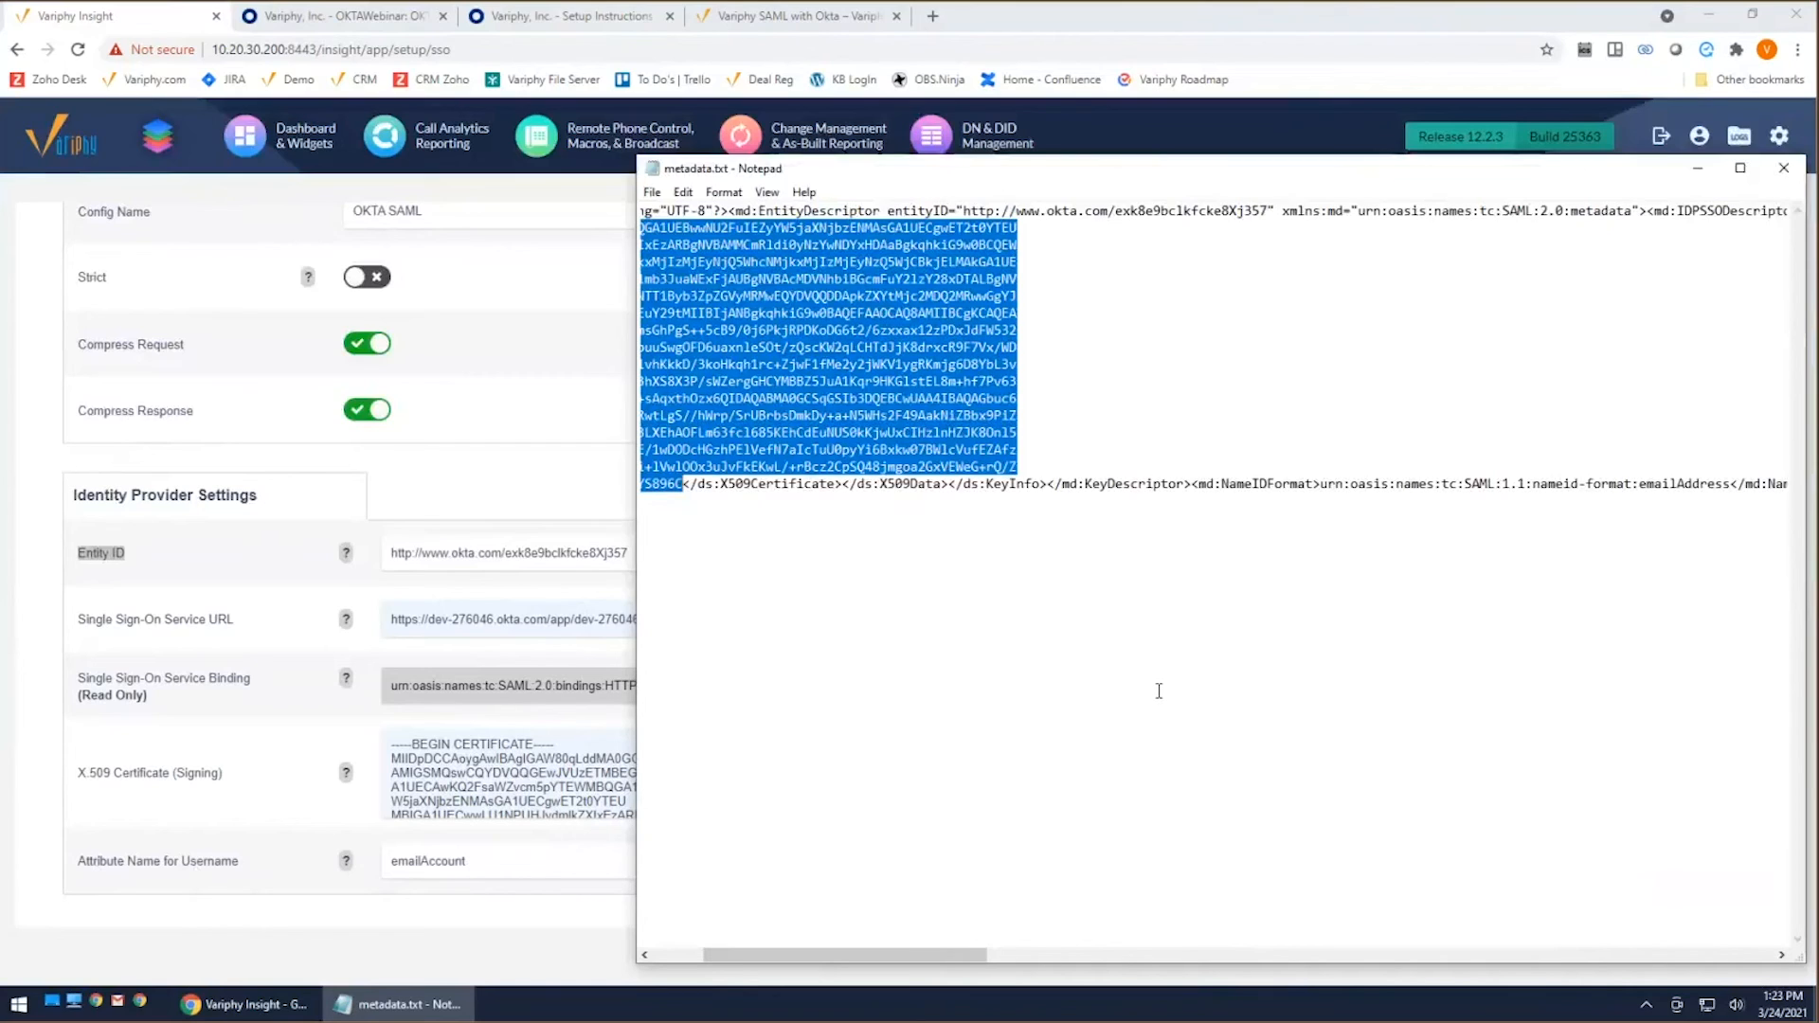
Step: Highlight emailAddress in the NameIDFormat entry of metadata.txt, and return to the Variphy SAML configuration to check its NameID Format
{"action": "left_click_drag", "start_coordinate": [867, 955], "coordinate": [991, 961]}
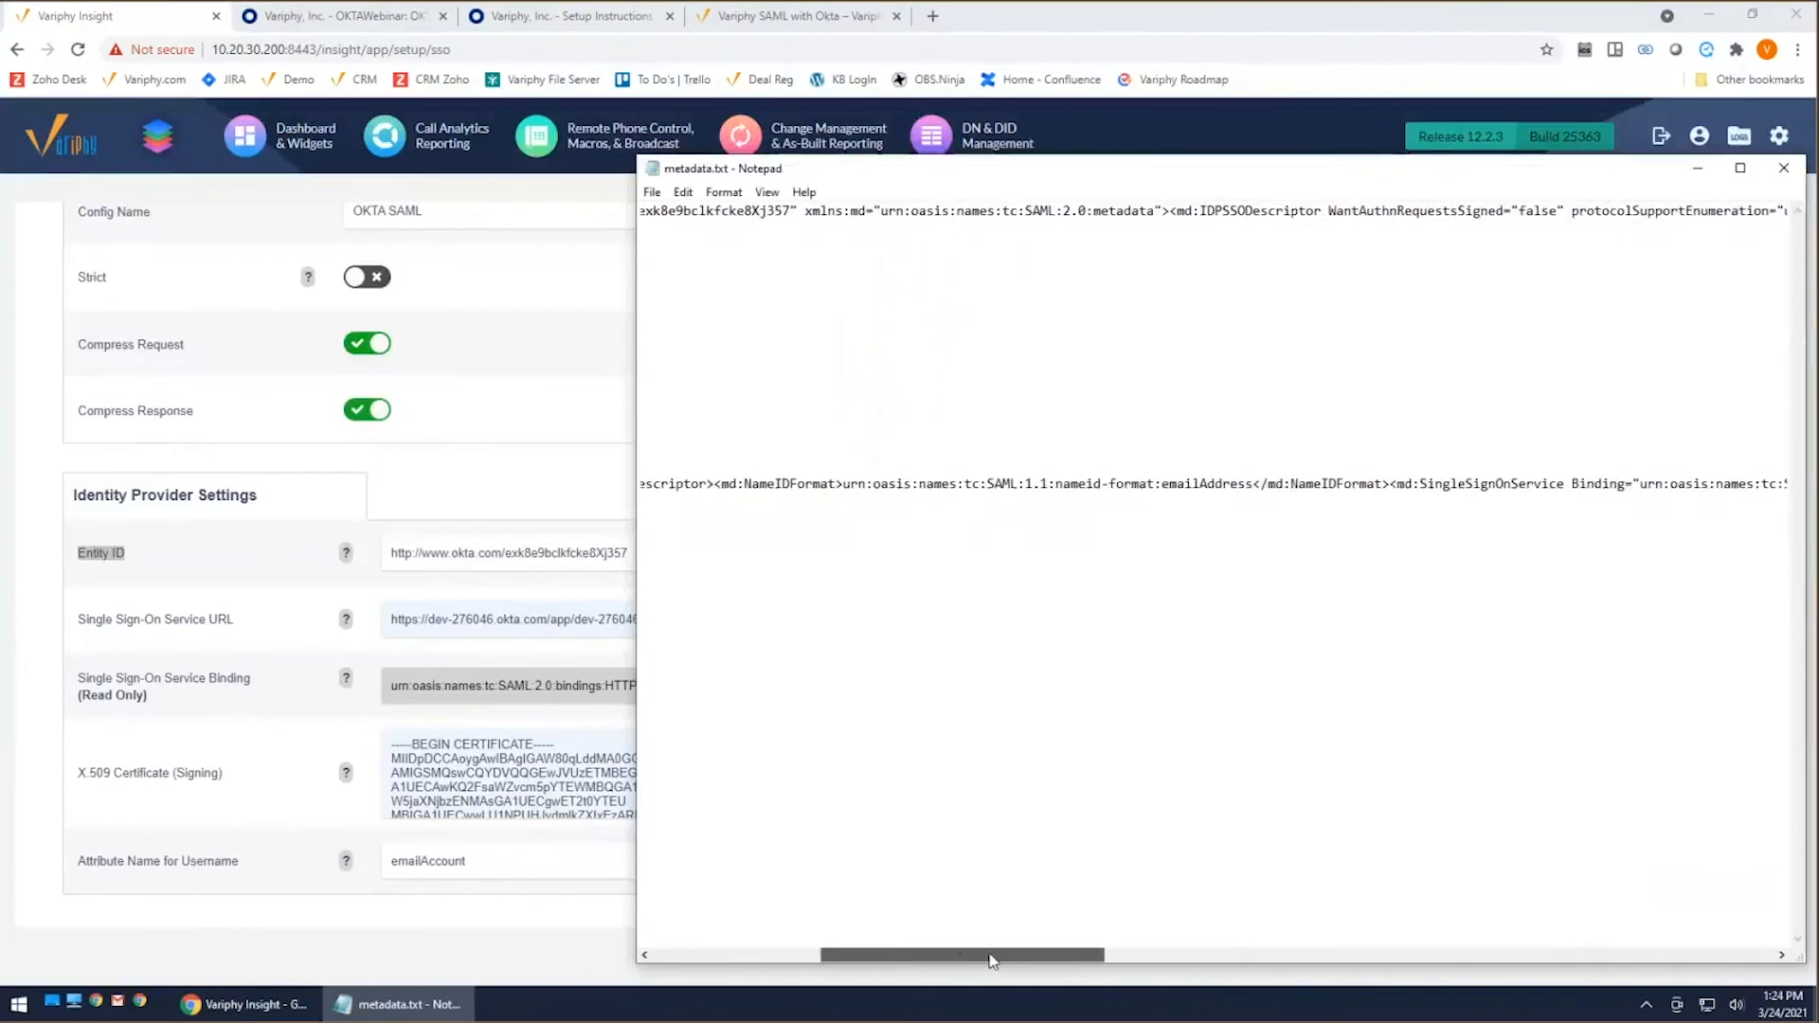
{"action": "left_click_drag", "start_coordinate": [1055, 483], "coordinate": [1253, 485]}
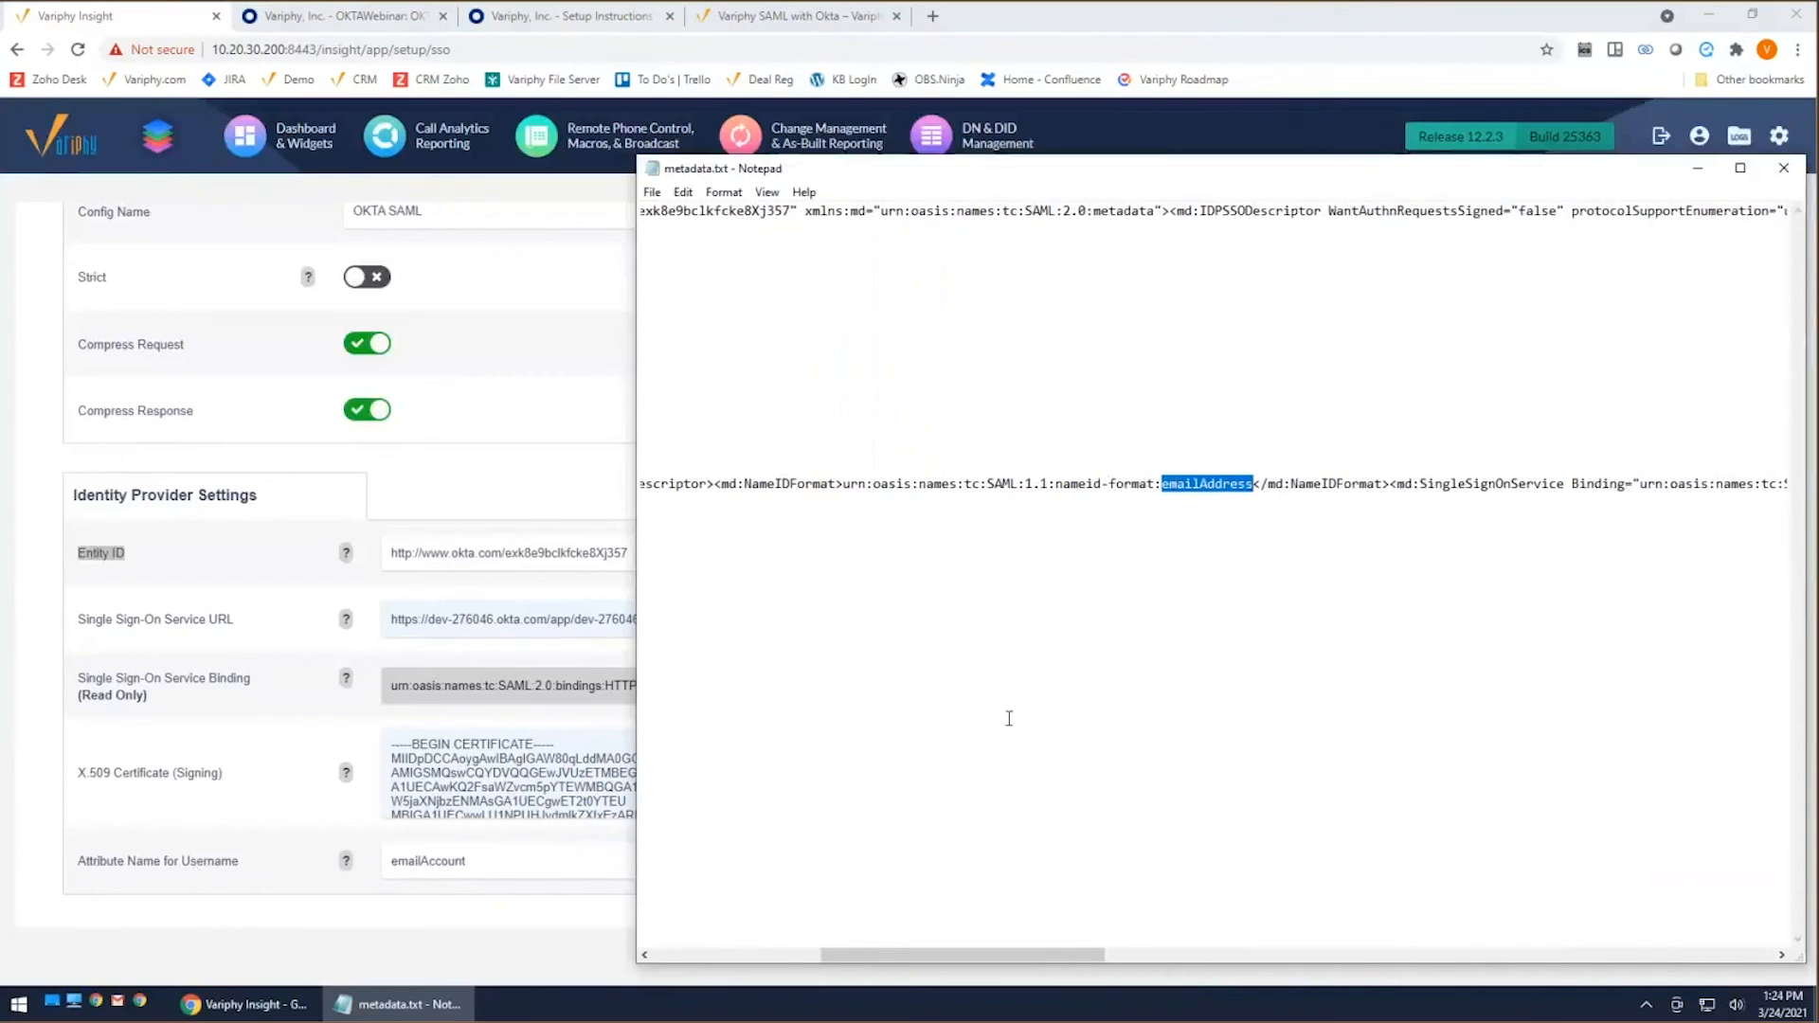
{"action": "left_click_drag", "start_coordinate": [1020, 959], "coordinate": [1081, 958]}
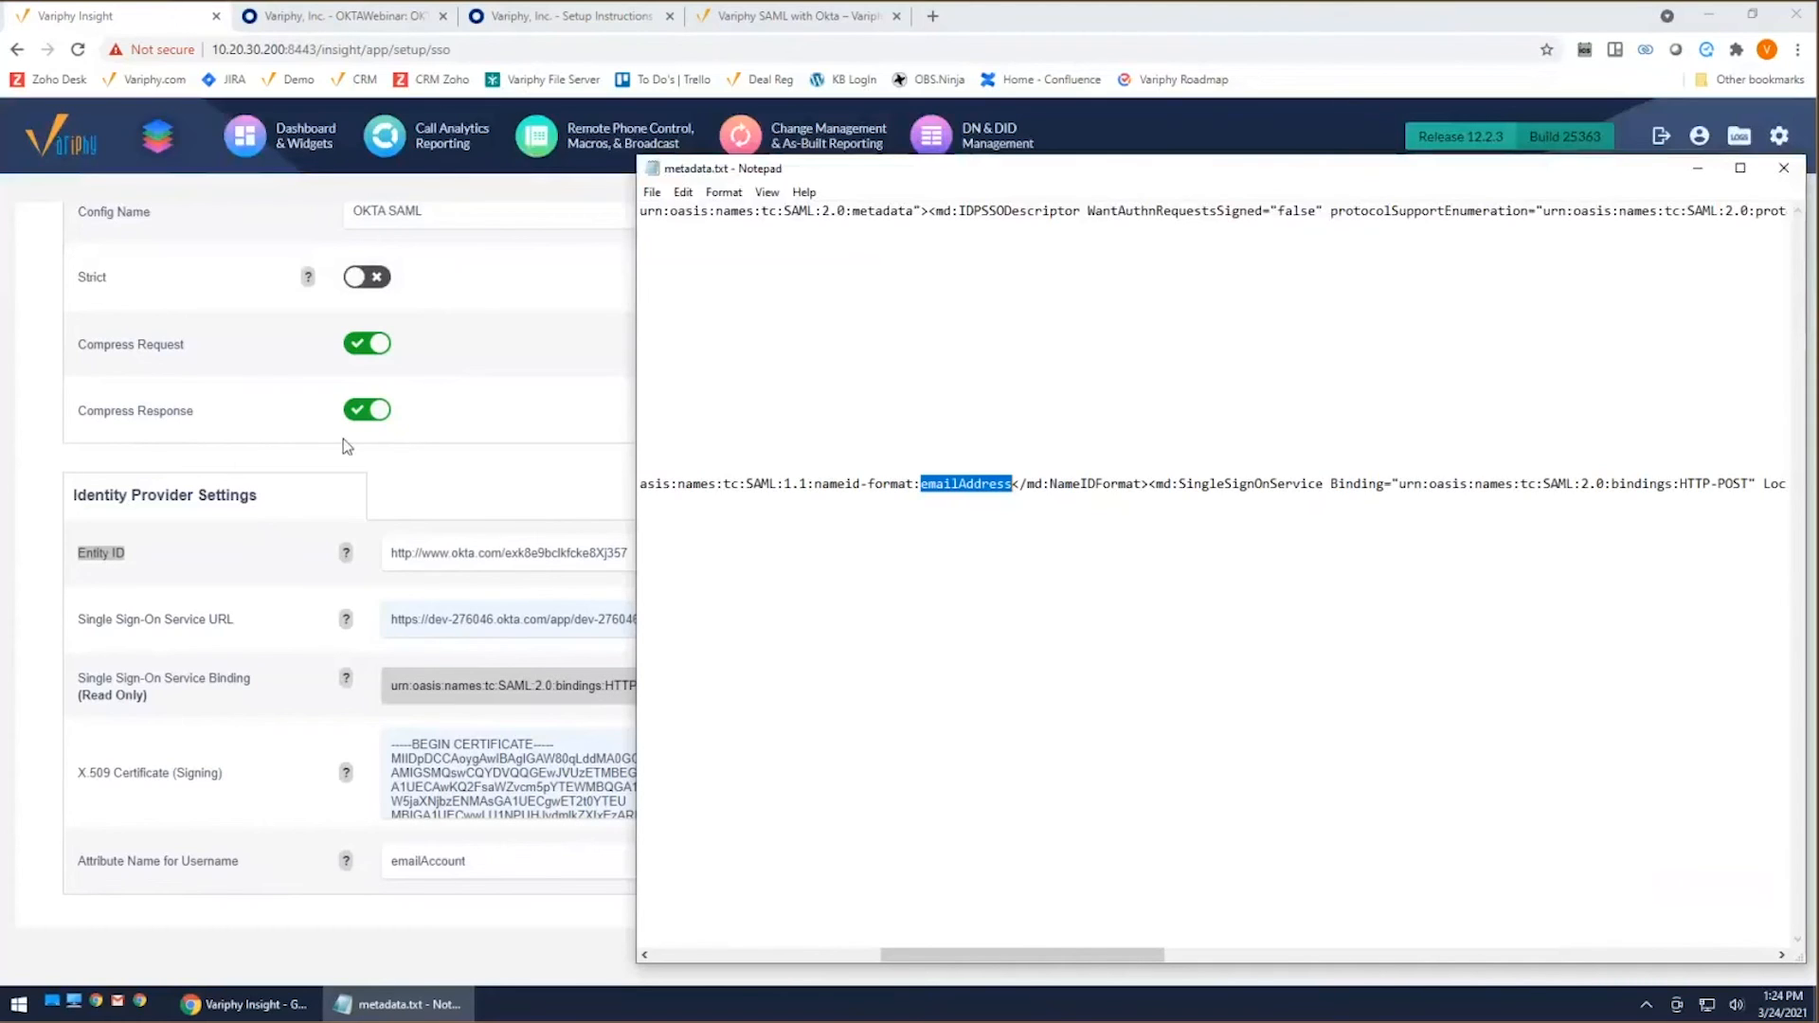
{"action": "left_click", "coordinate": [494, 456]}
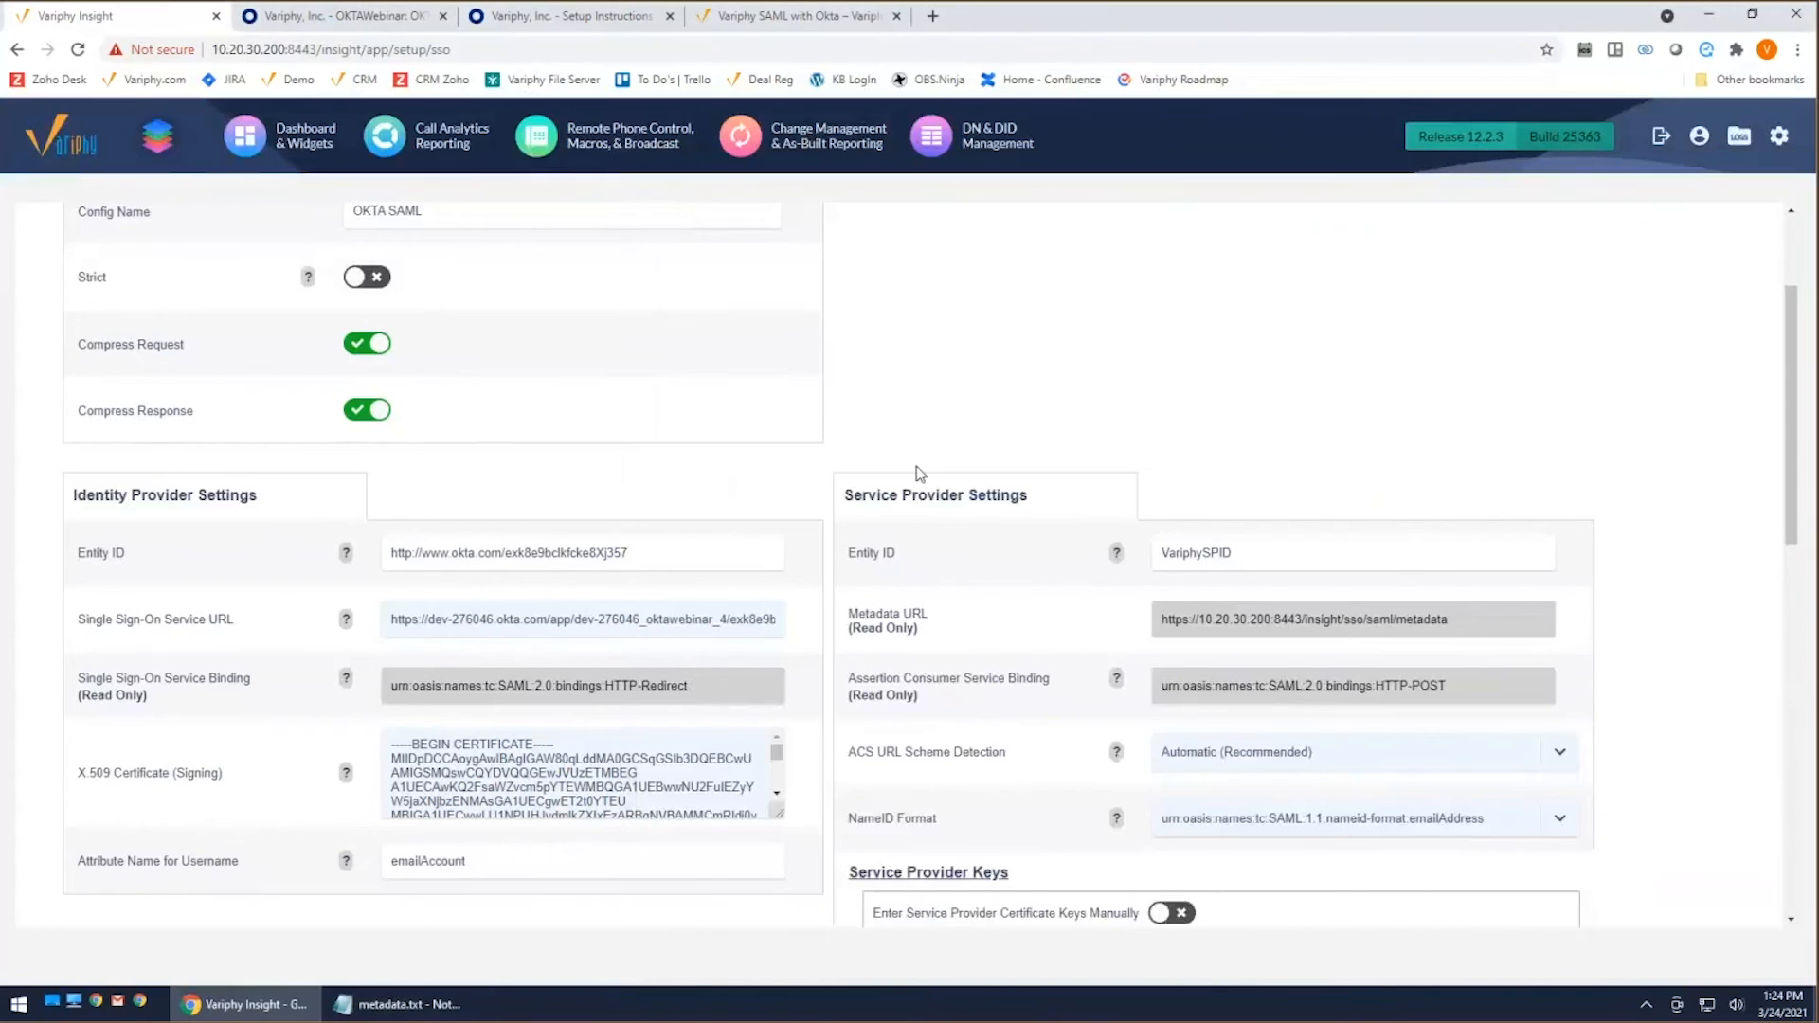